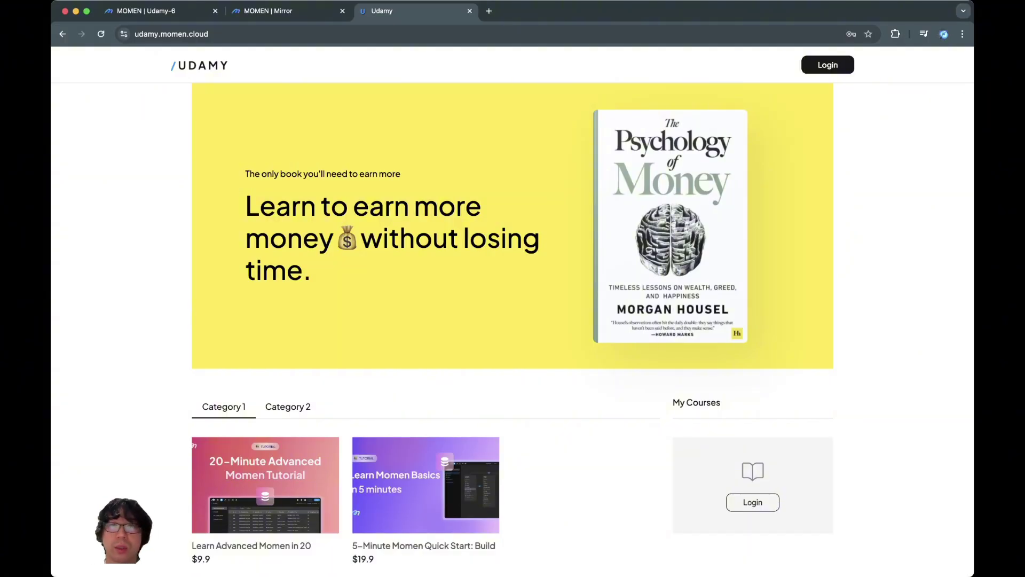
Step: Resize the live Udamy homepage via docked DevTools to check reflow, then bring up the Mirror preview
key("super+alt+i")
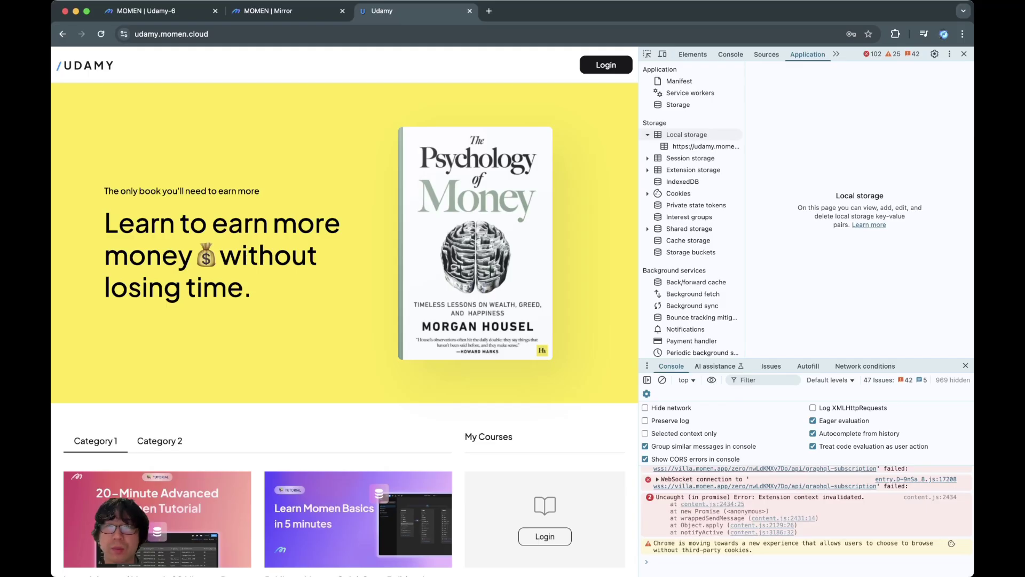
left_click_drag(639, 213, 747, 213)
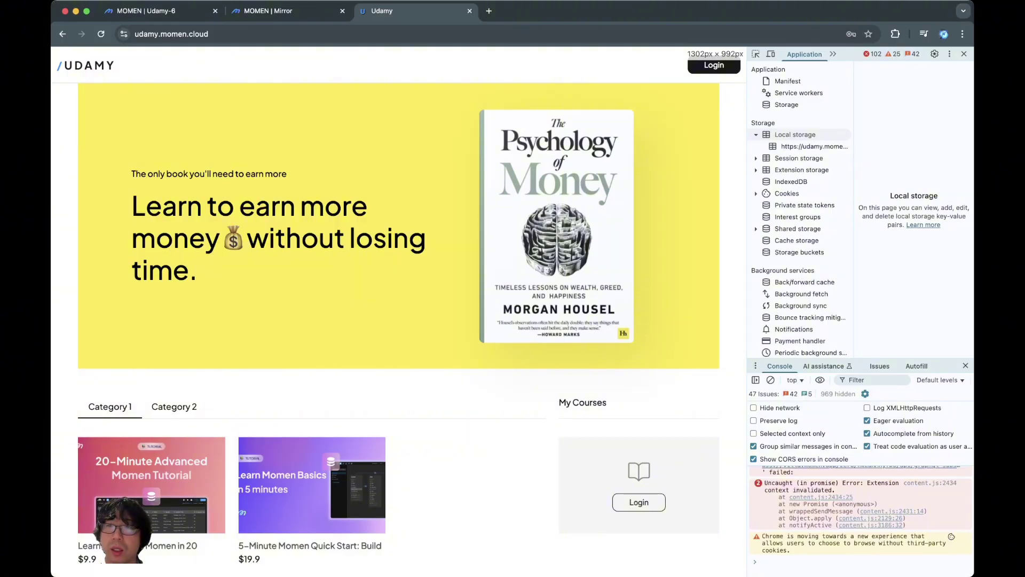
left_click_drag(747, 214, 273, 213)
scroll(162, 315, "down", 6)
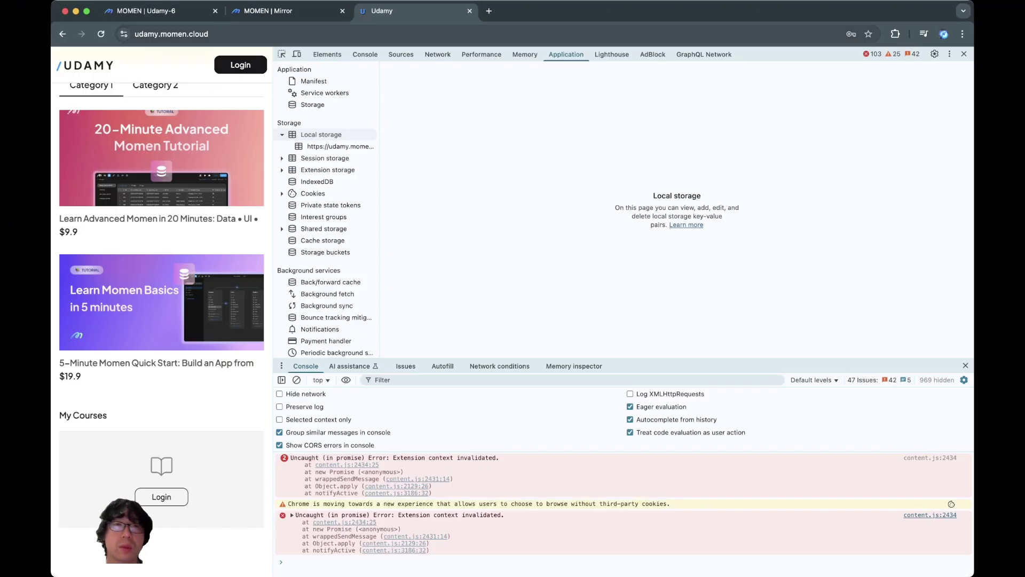
key("ctrl+shift+Tab")
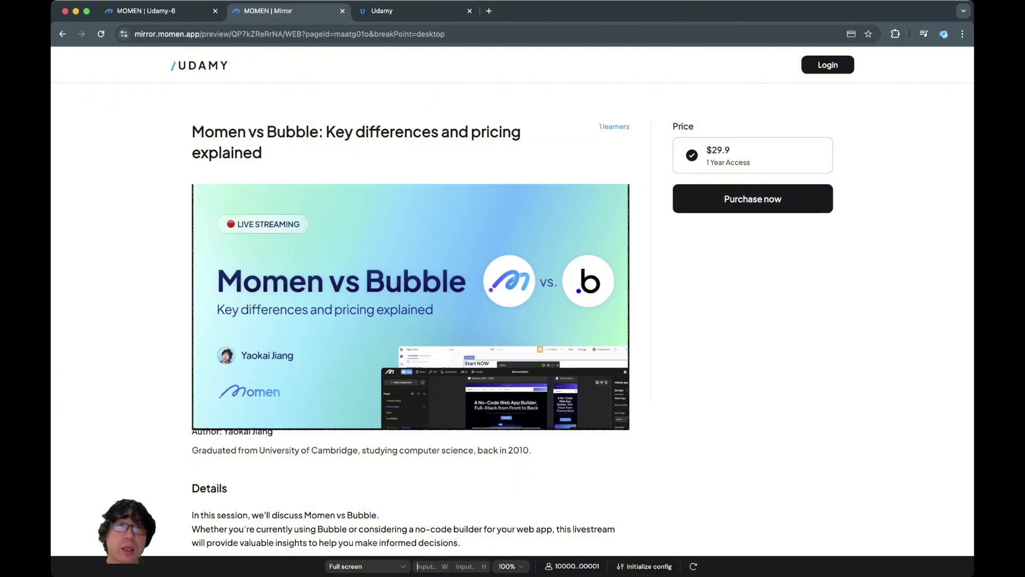
Step: Preview the Udamy homepage at Custom 700×1280, widen it to 849 px, then return to the Udamy-6 editor
left_click(199, 66)
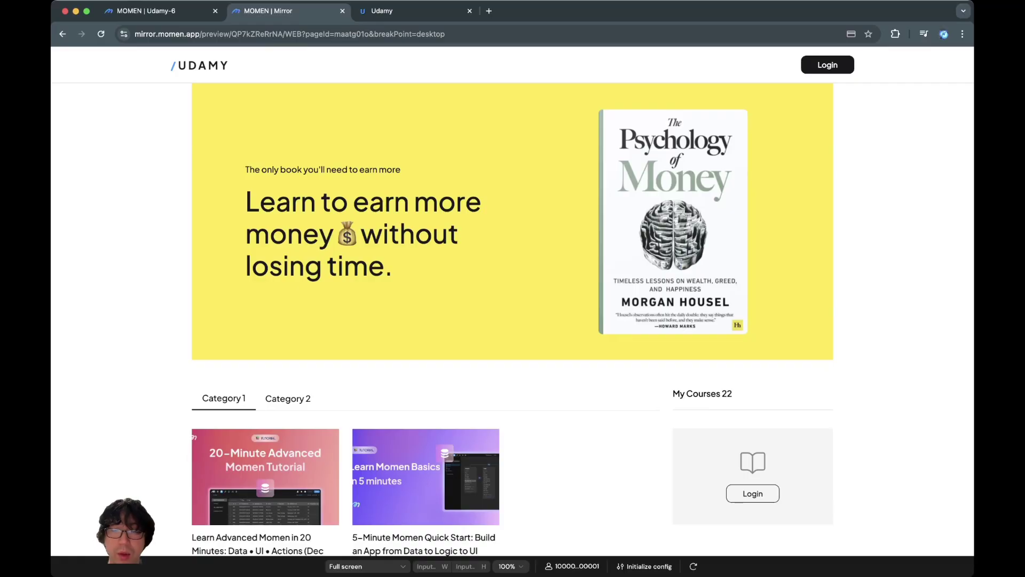
left_click(420, 566)
type("700")
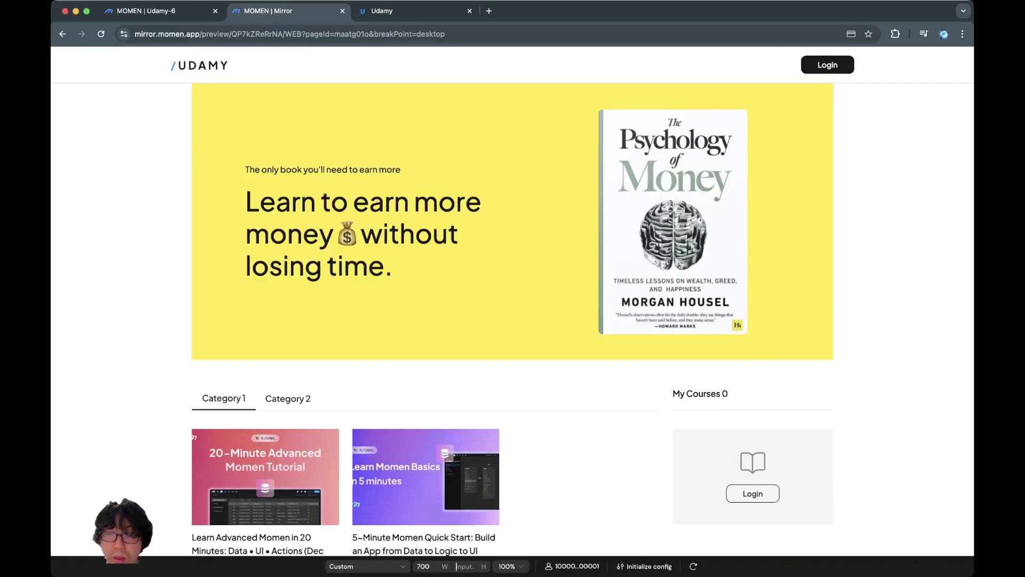
type("1280")
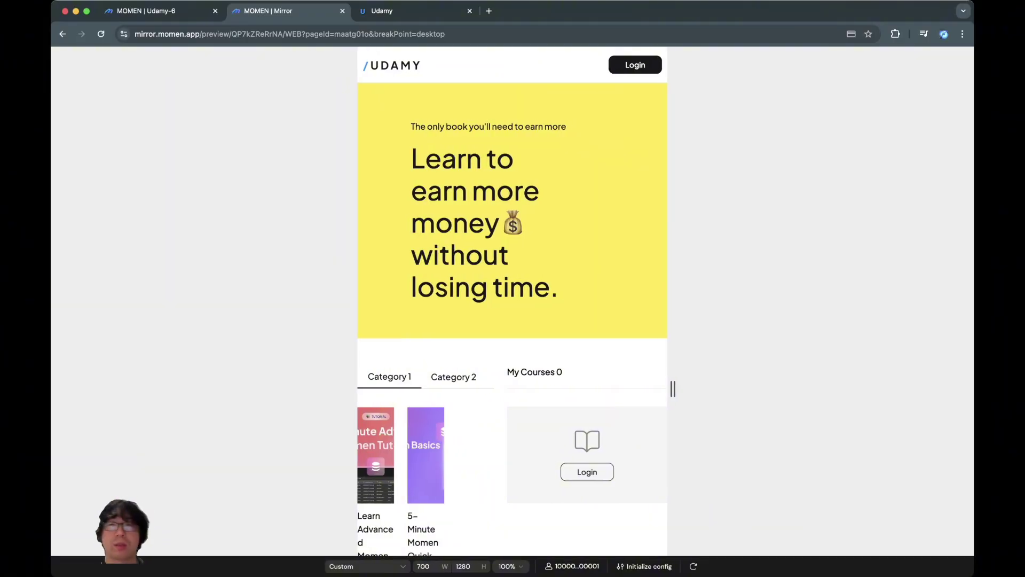
left_click_drag(731, 389, 745, 388)
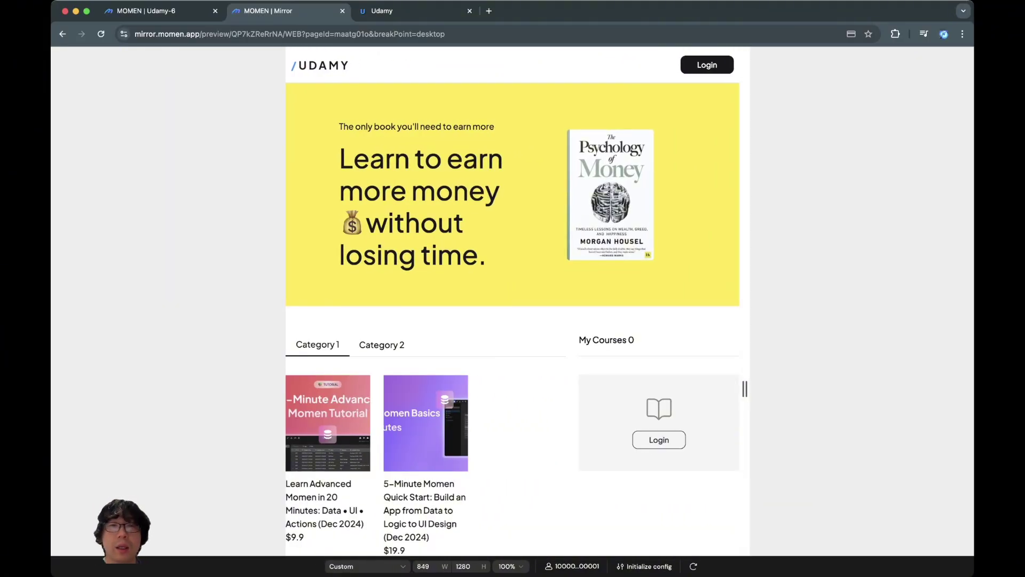
left_click(161, 11)
scroll(631, 281, "up", 3)
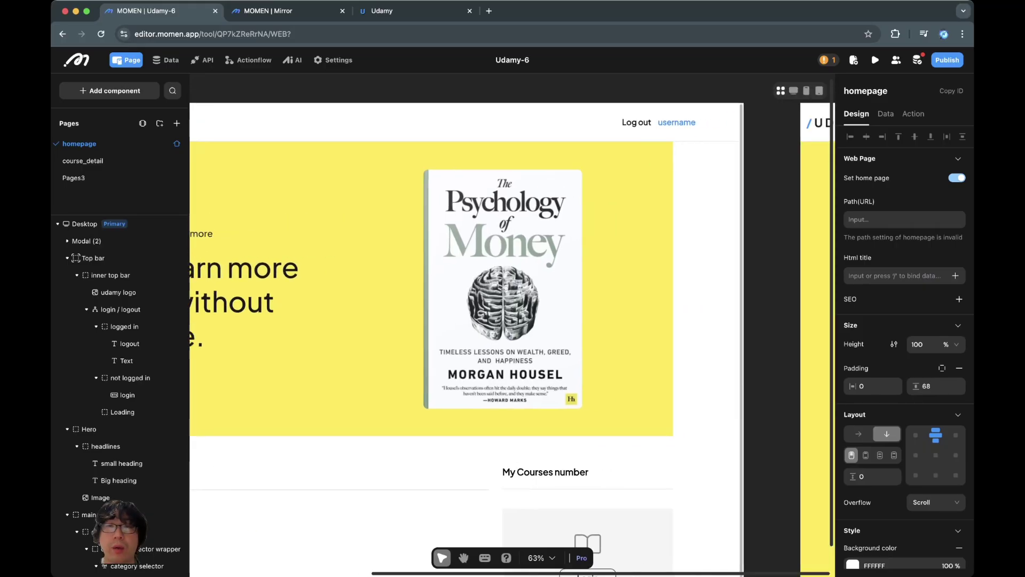
Step: Switch the homepage canvas from the Desktop layout to the Phone layout
scroll(510, 331, "right", 10)
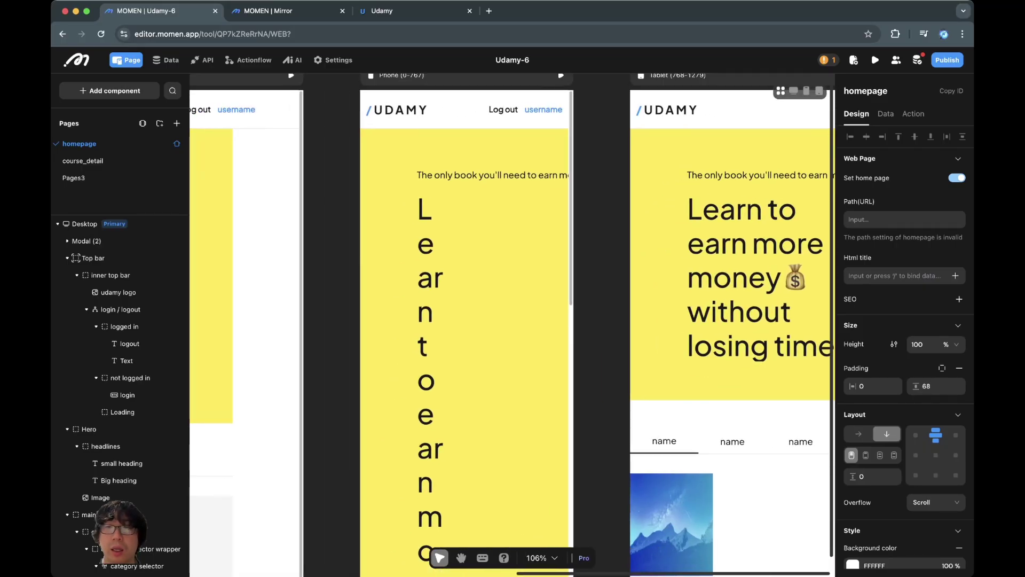
scroll(513, 320, "right", 3)
scroll(513, 320, "up", 2)
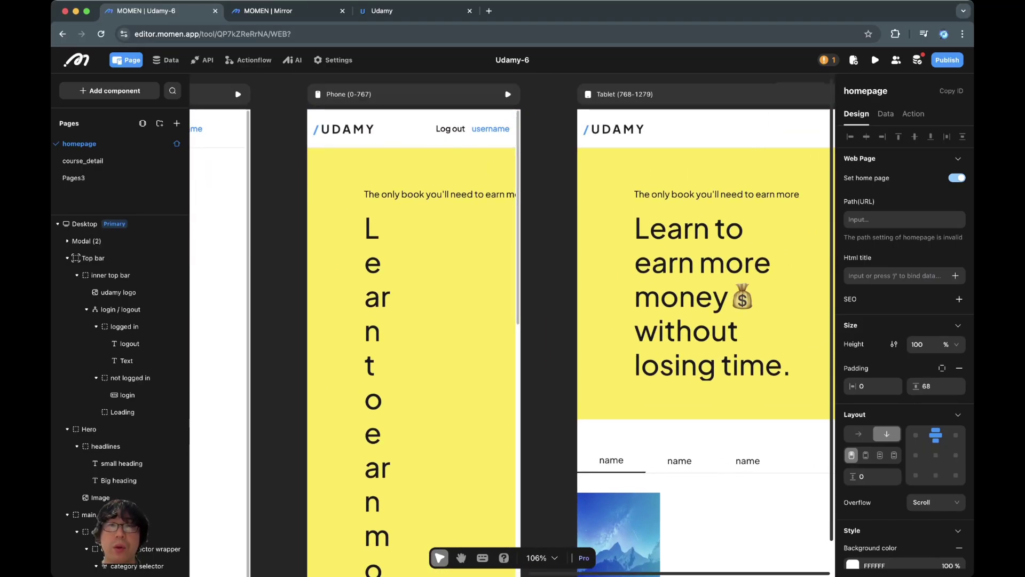
left_click(794, 91)
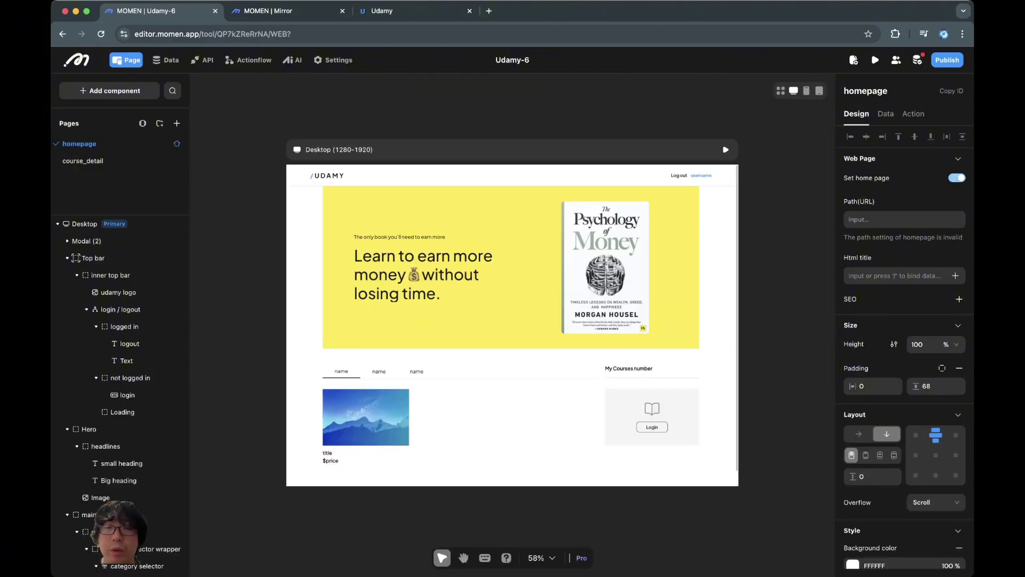
left_click(806, 91)
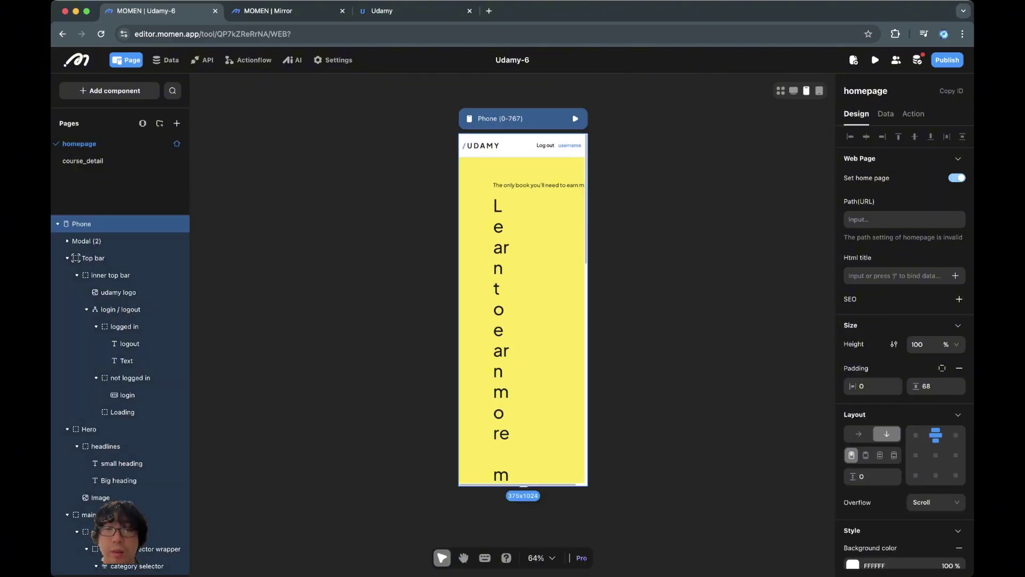
Step: Stretch the phone frame to 1280 px, then 2203 px tall, exposing the letter-split Big heading
left_click_drag(523, 486, 524, 574)
scroll(556, 389, "down", 8)
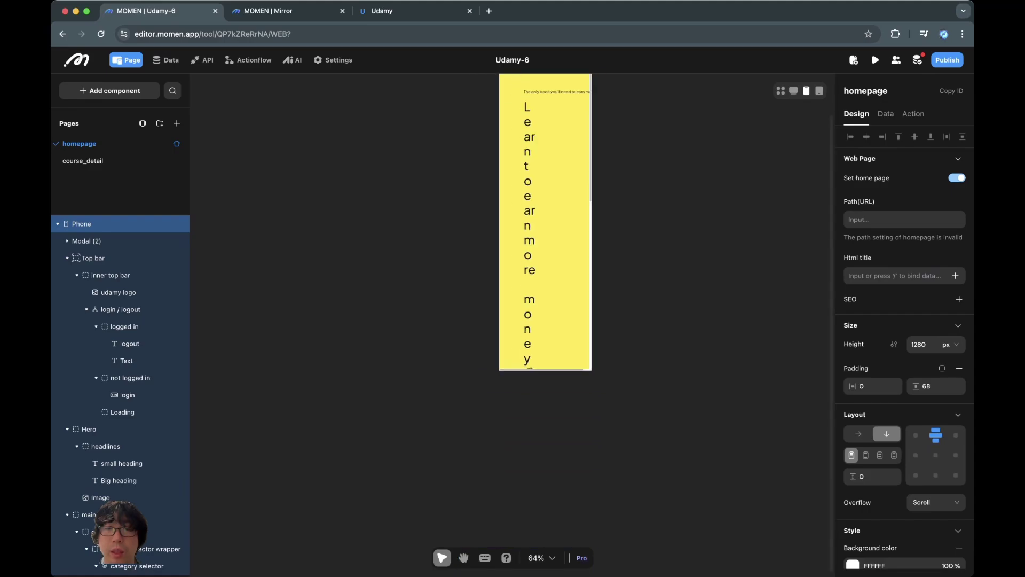
left_click_drag(546, 373, 546, 576)
scroll(590, 326, "down", 2)
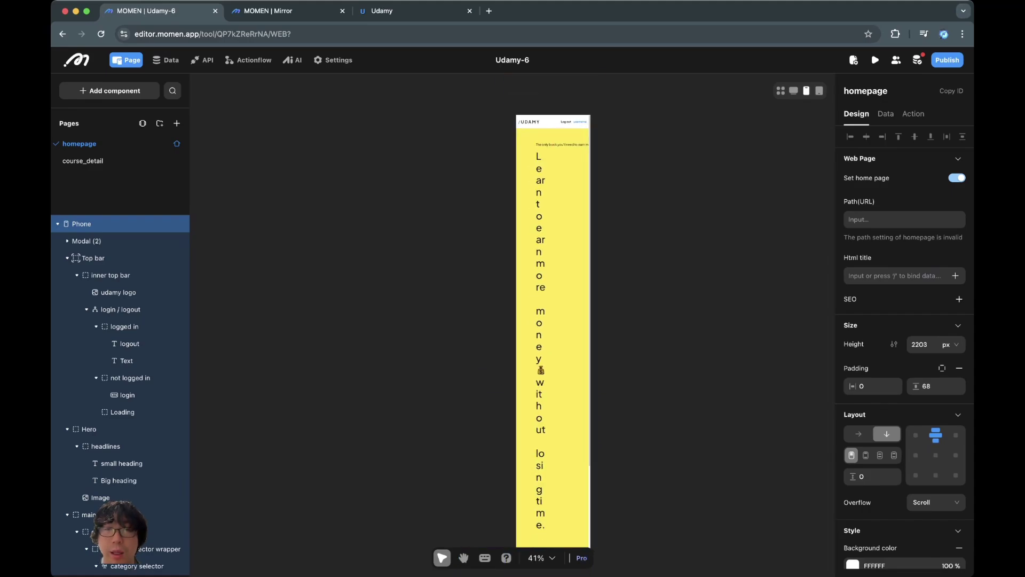
scroll(590, 326, "up", 5)
scroll(515, 320, "up", 5)
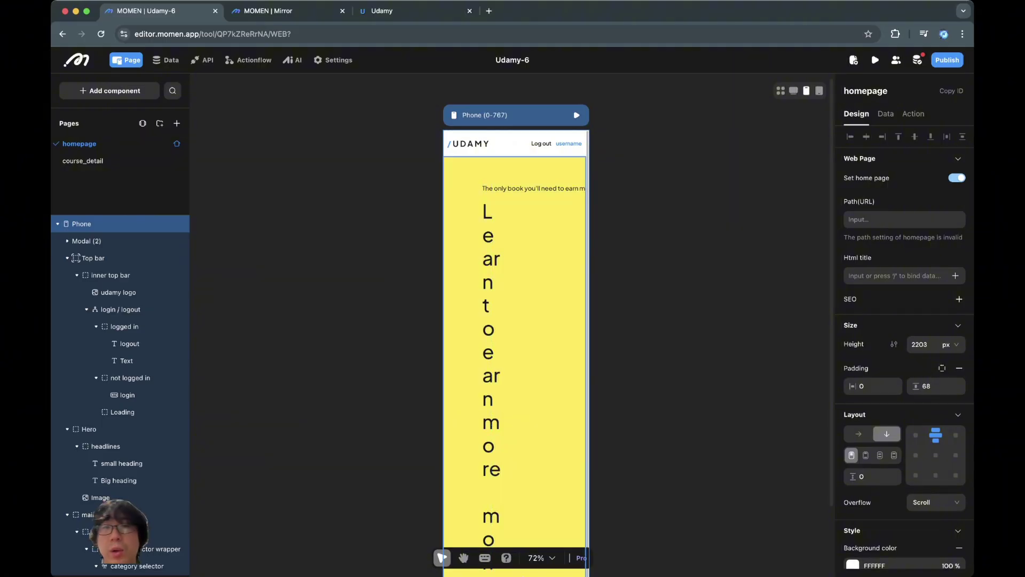
scroll(515, 331, "up", 2)
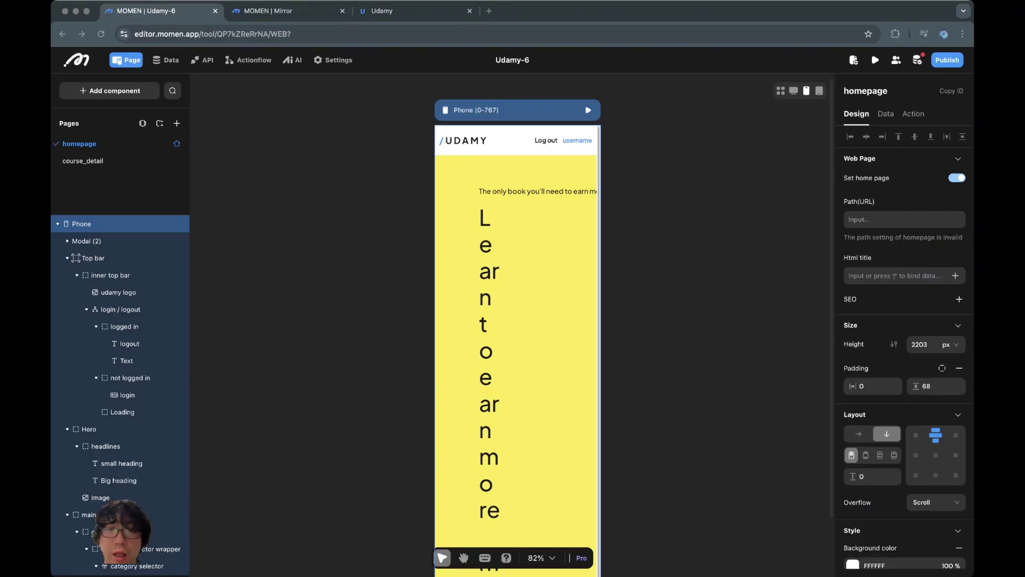
left_click(485, 299)
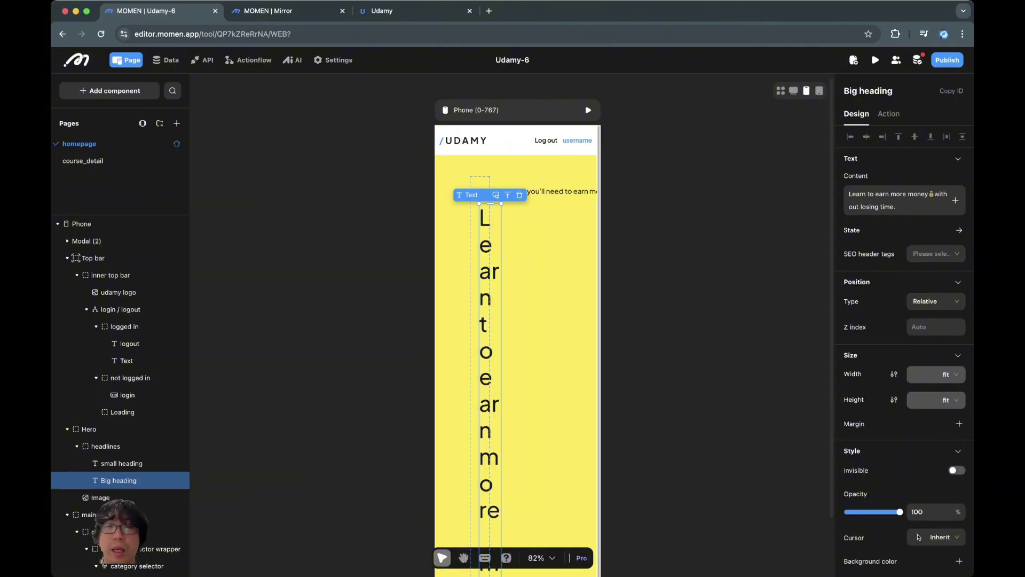
Step: Set the Big heading's width to 100%
left_click(951, 374)
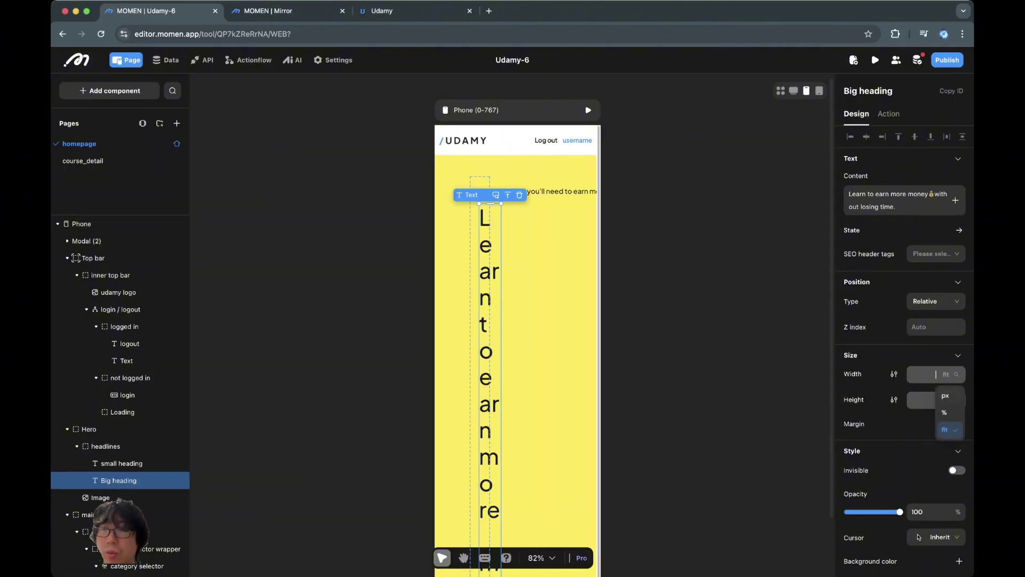
left_click(950, 410)
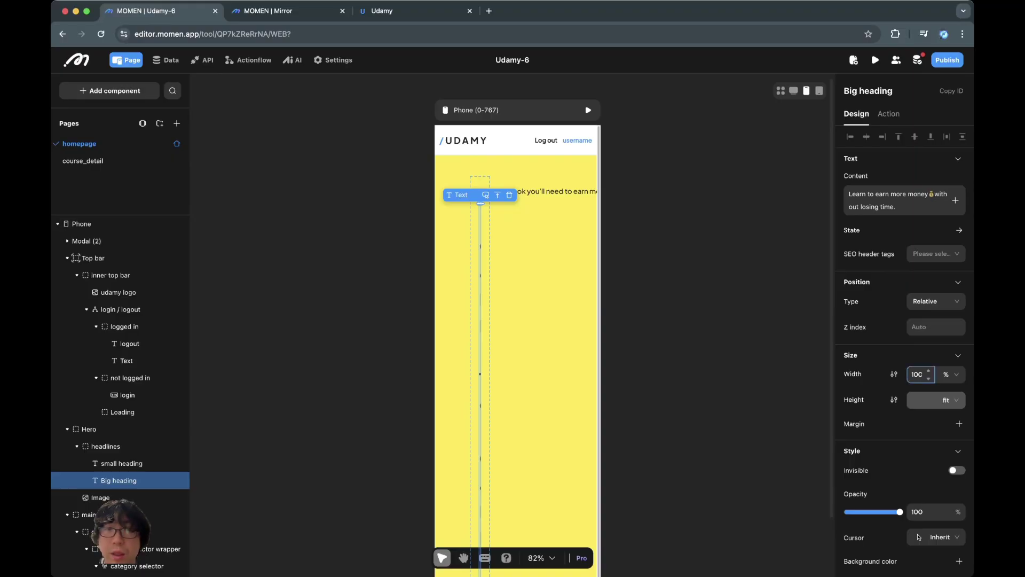
key("Escape")
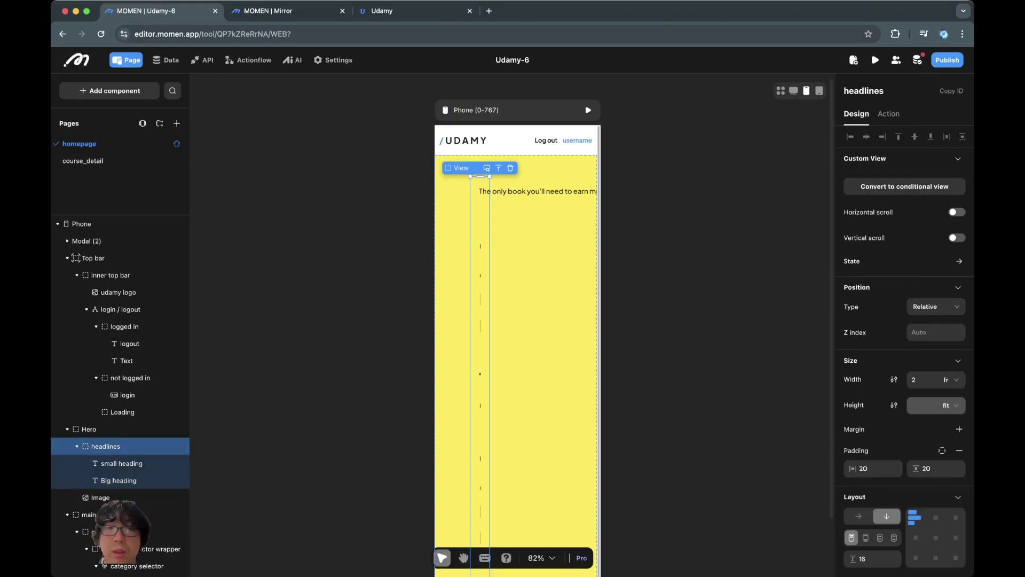
key("super+Tab")
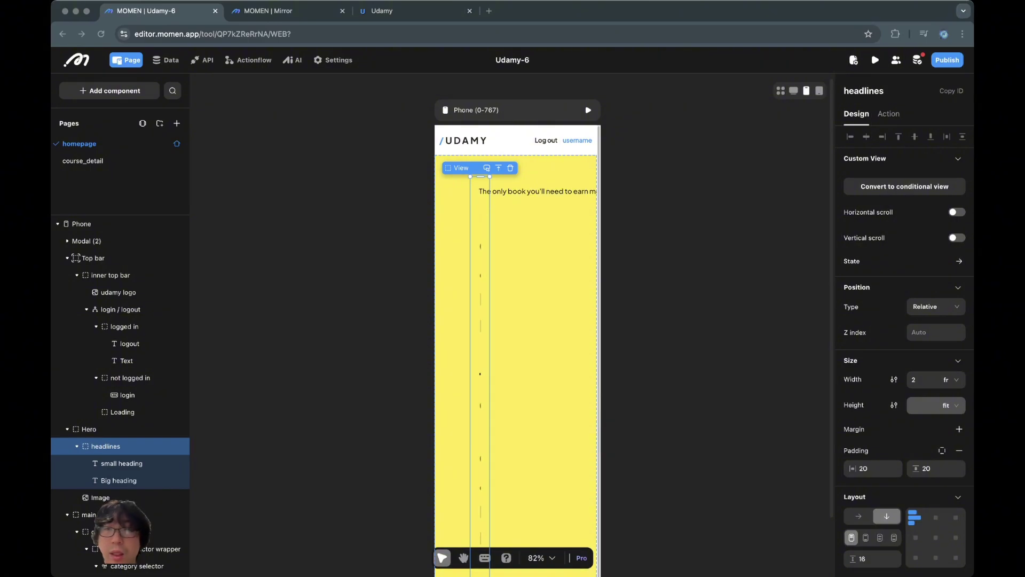
key("super+Tab")
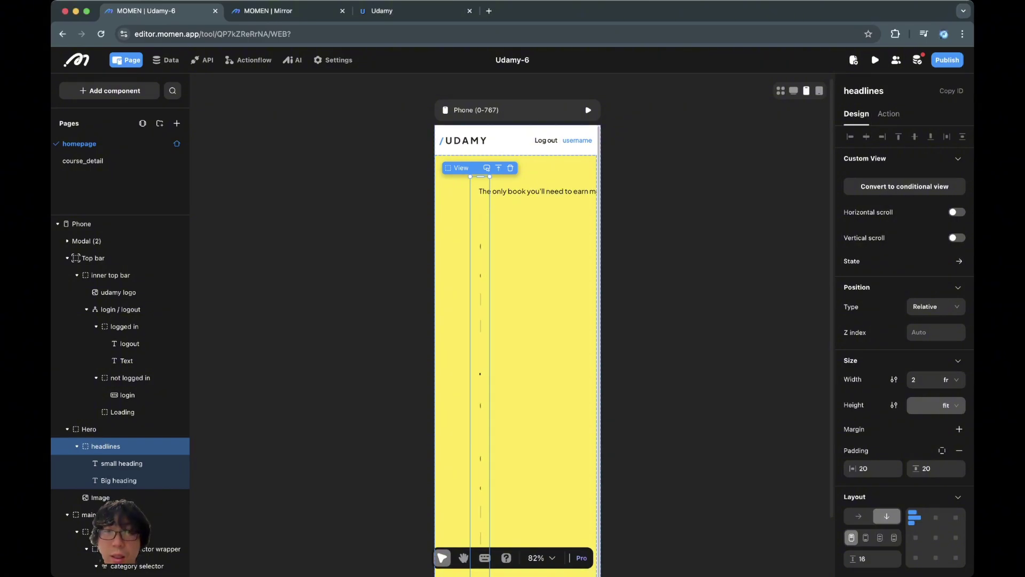
key("Escape")
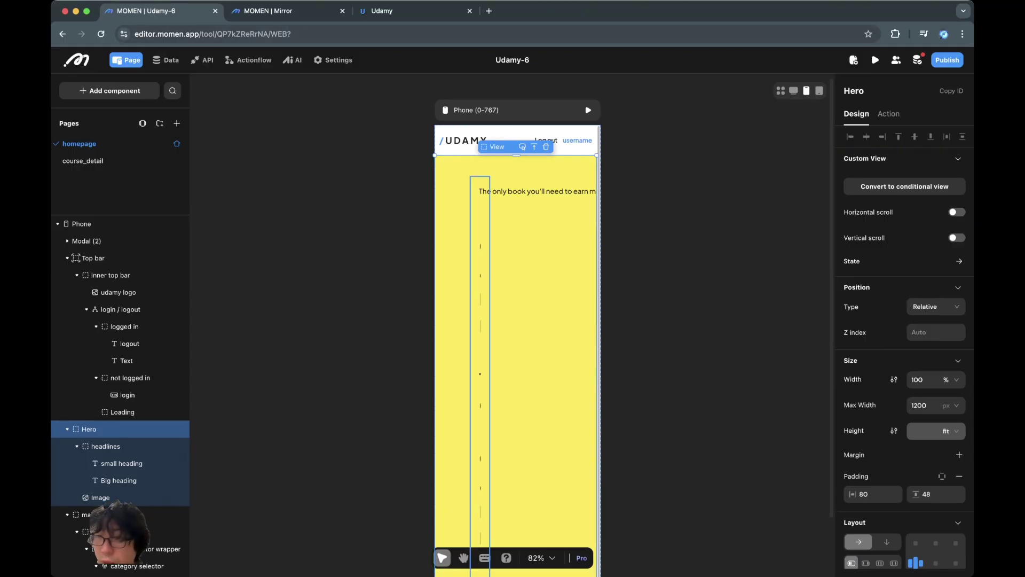
Step: Change the headlines container's width from 2 fr to 100% so the heading wraps by word
left_click(106, 446)
left_click(949, 379)
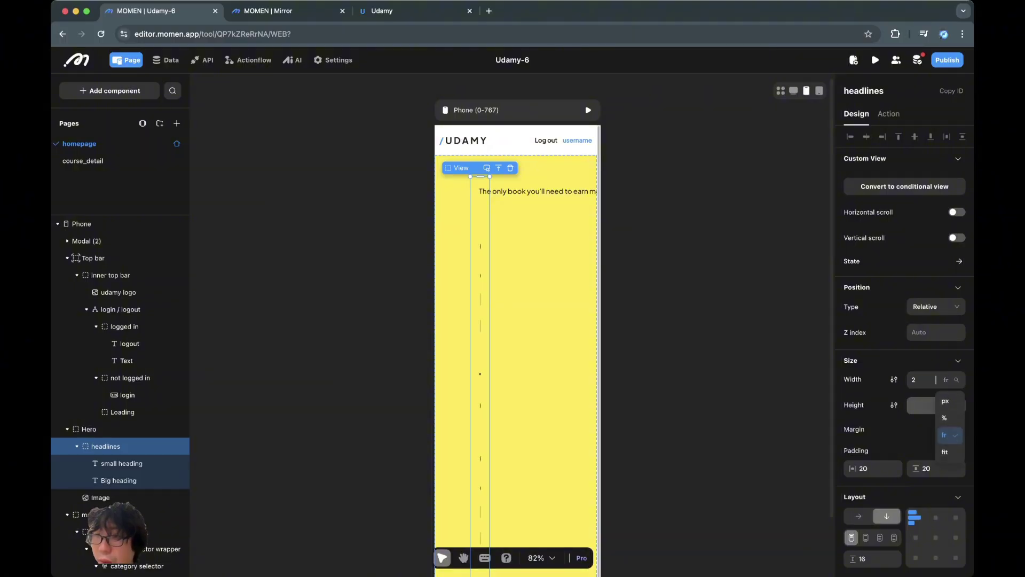
left_click(950, 419)
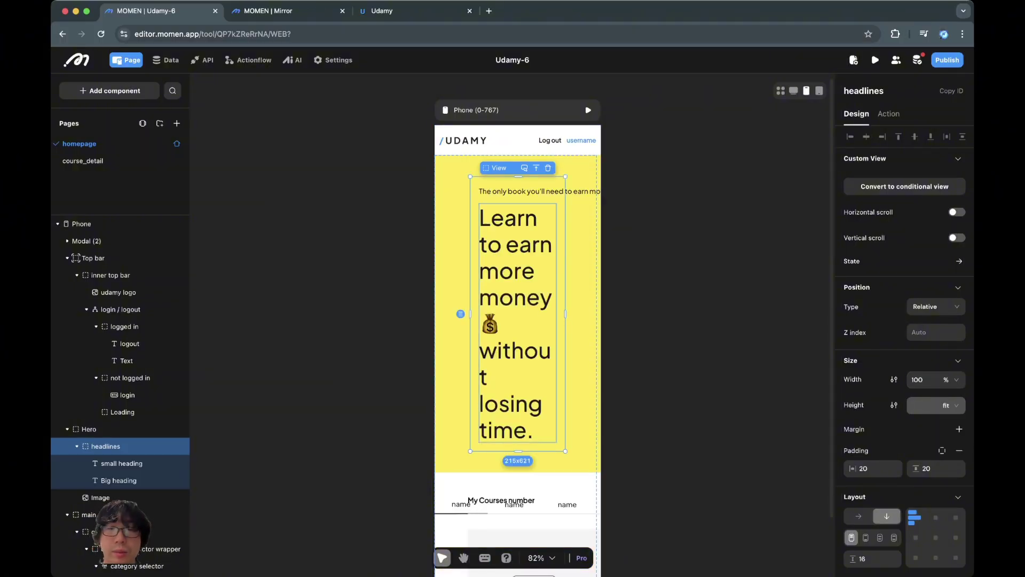
left_click(515, 320)
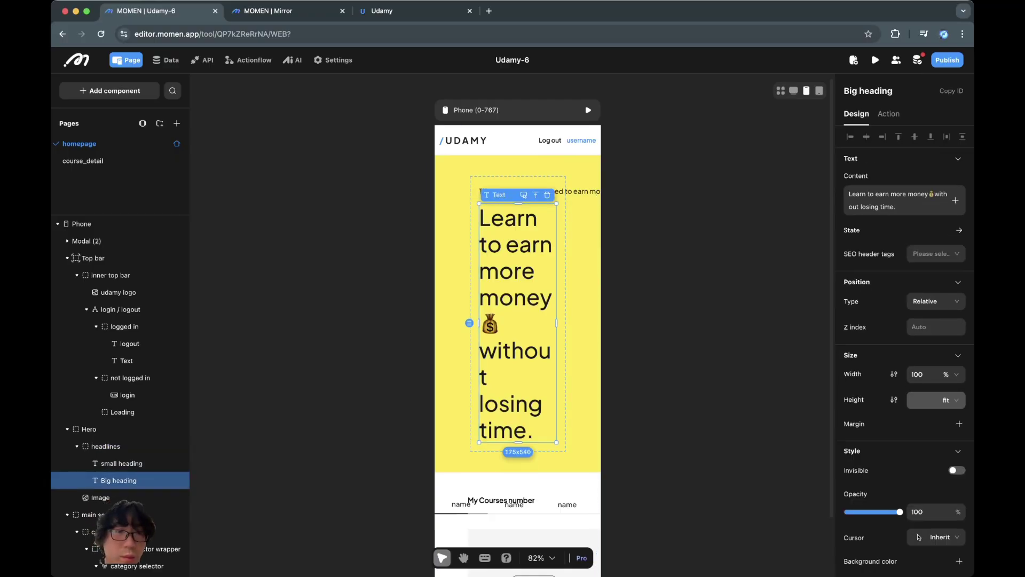
left_click(102, 497)
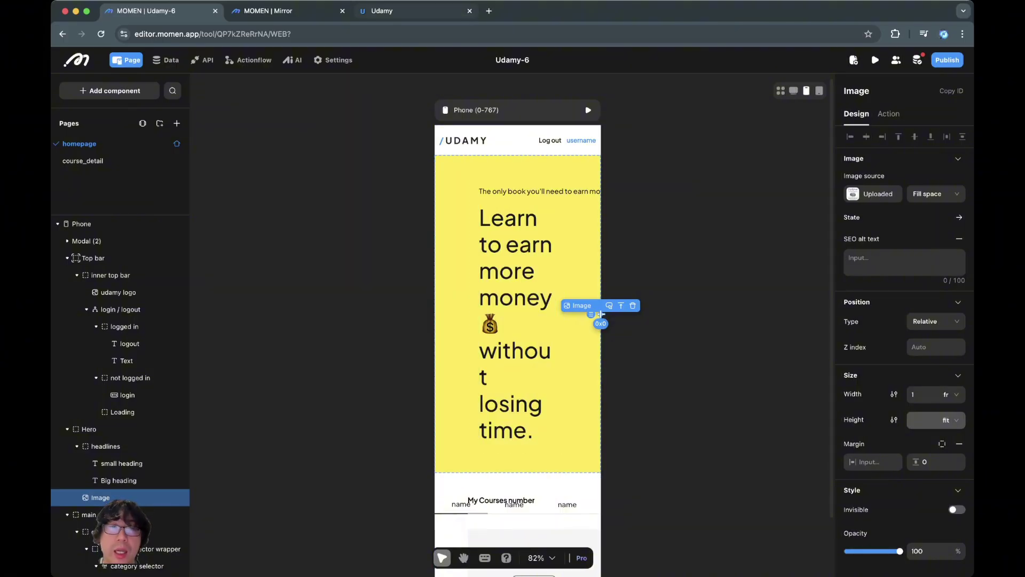
Step: Set the Hero container's layout direction to vertical
key("super+3")
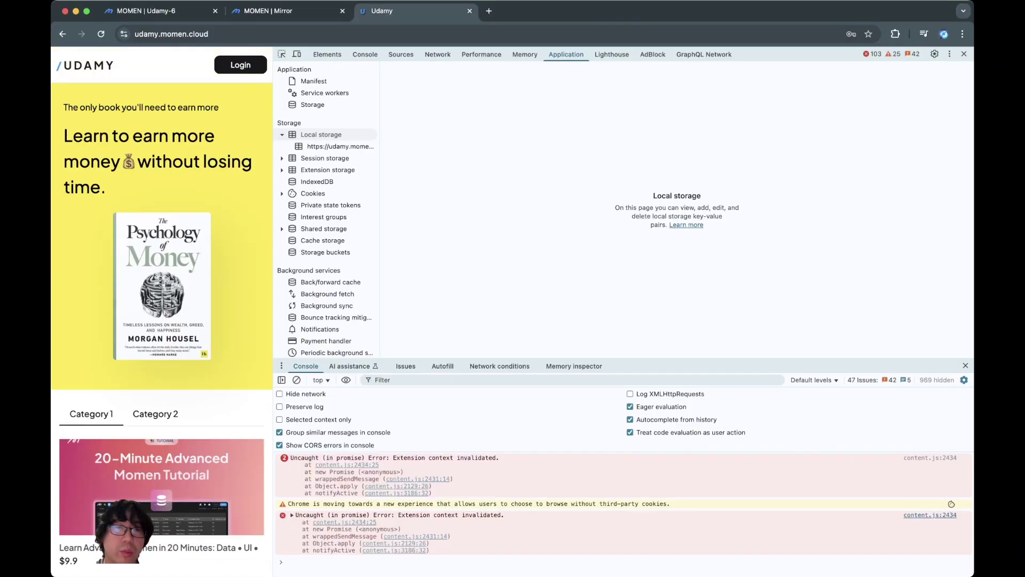
key("super+1")
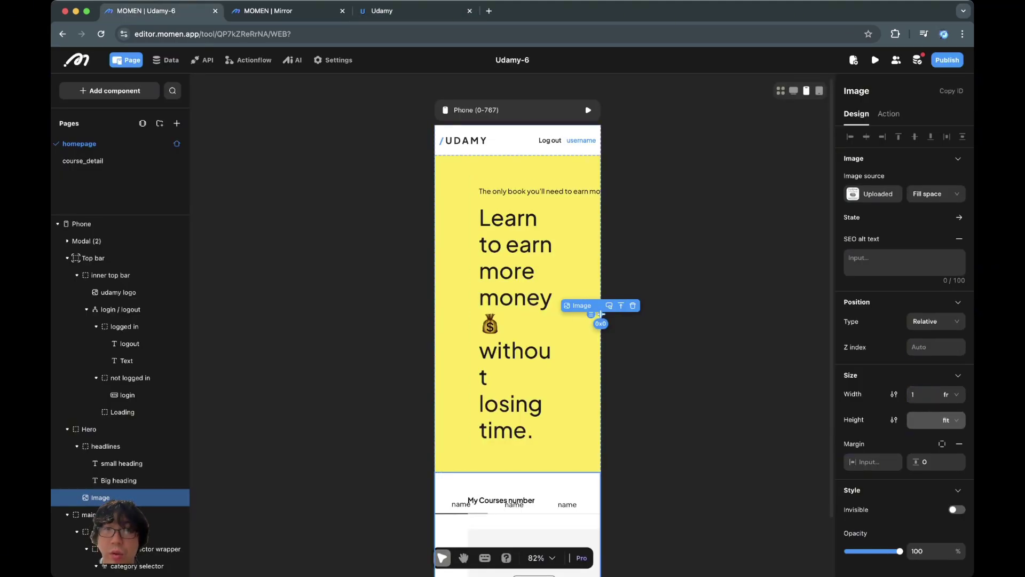
left_click(600, 314)
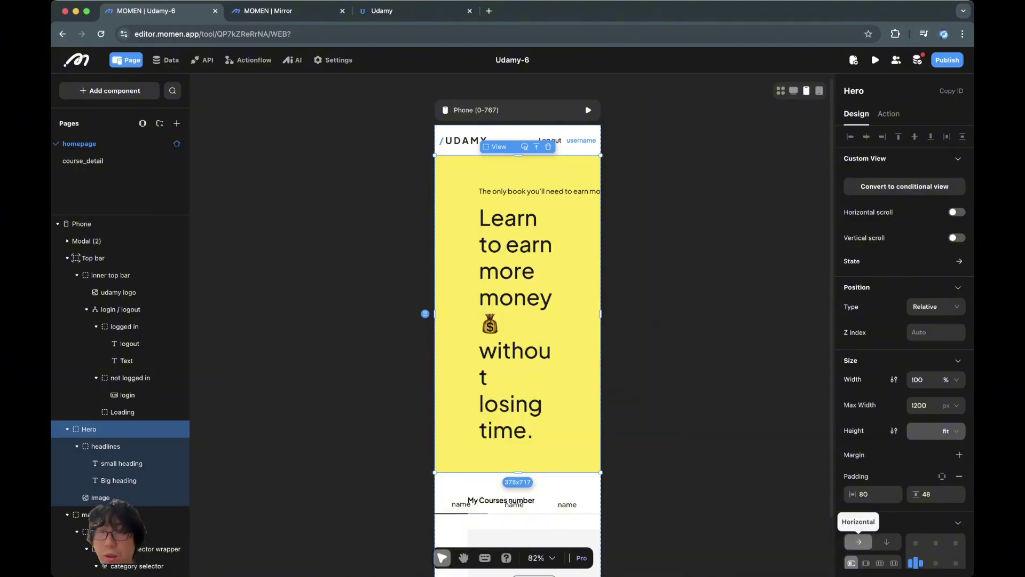
left_click(886, 541)
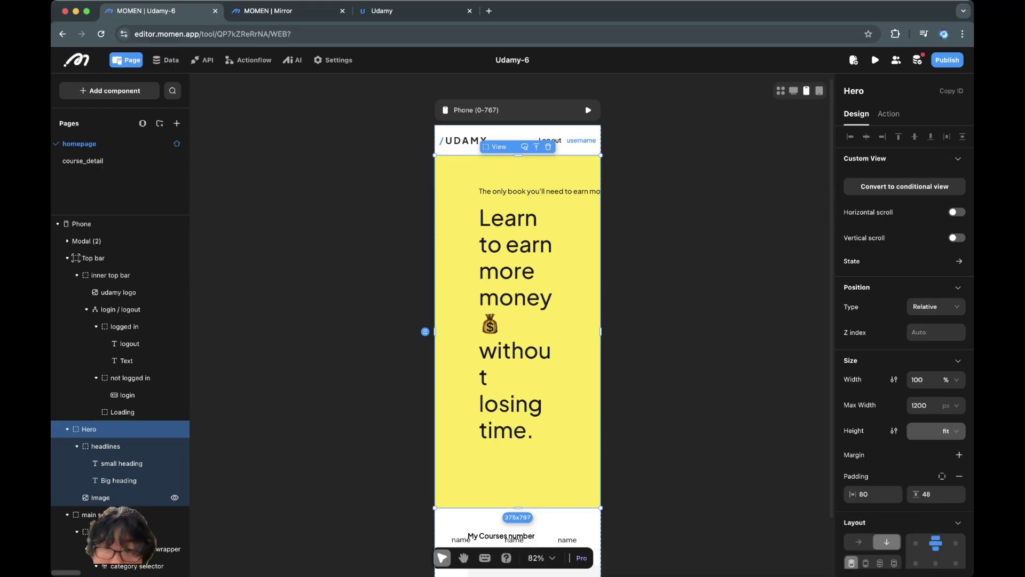
Step: Make the hero book cover image 100% wide
left_click(102, 497)
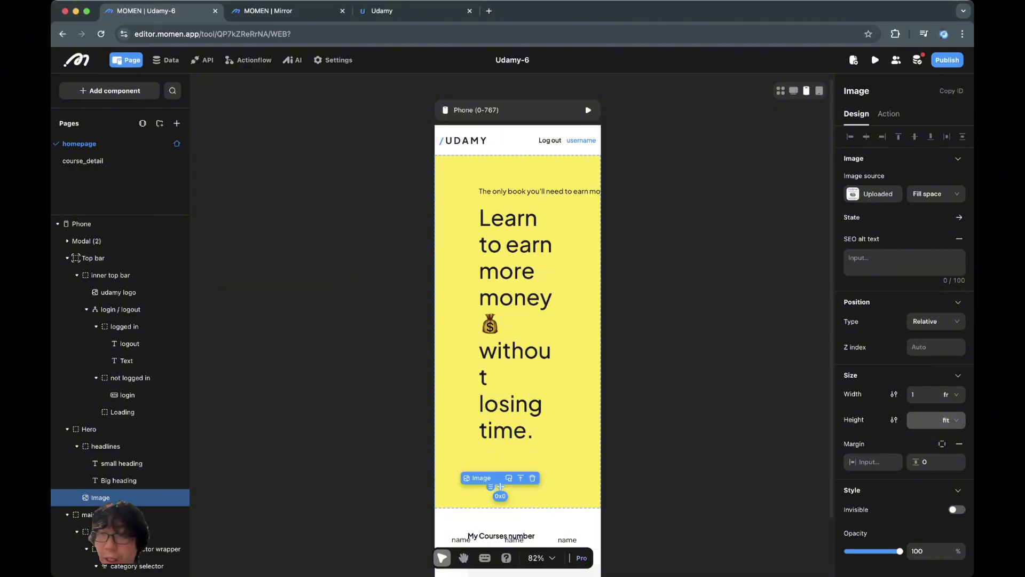
left_click(918, 394)
type("00%")
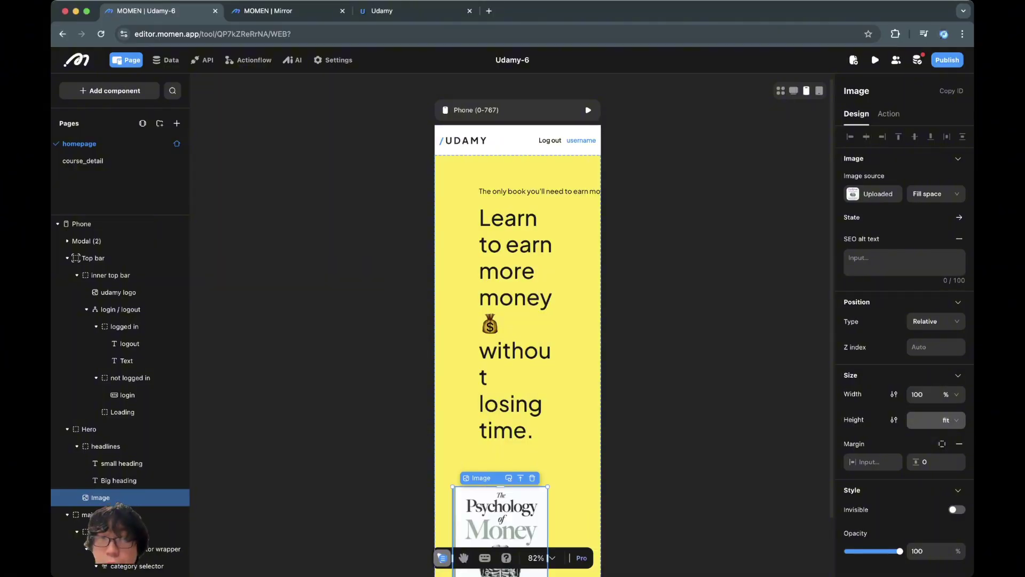
scroll(500, 487, "down", 5)
left_click(88, 428)
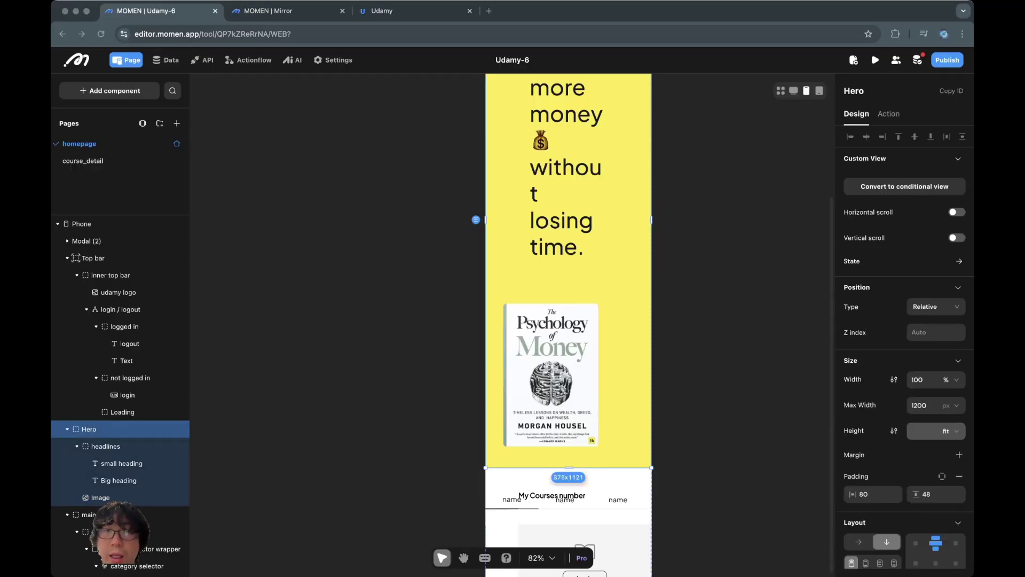
Step: Set the Hero container's horizontal padding to 24
left_click(875, 494)
type("24")
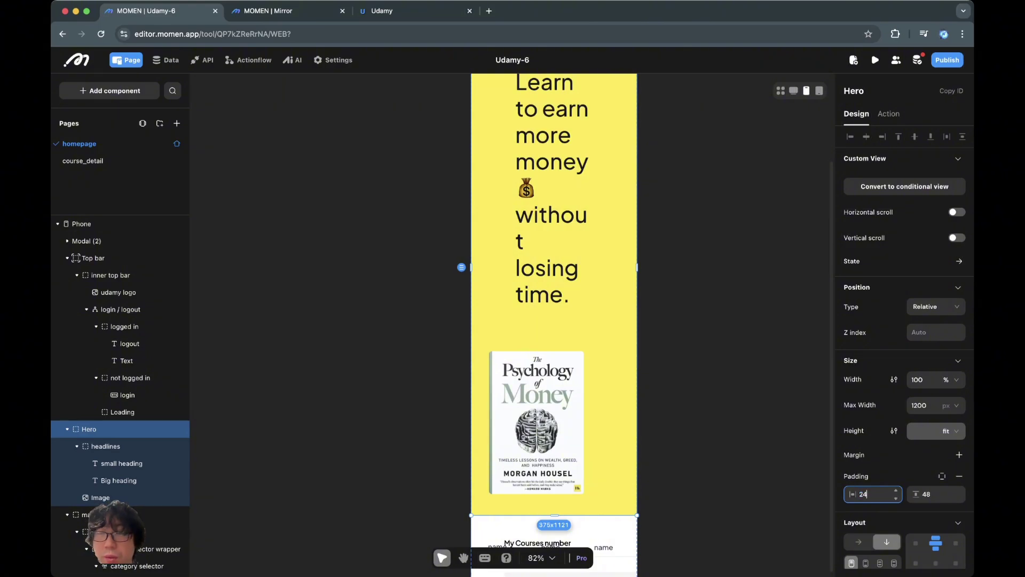
key("Tab")
left_click(935, 493)
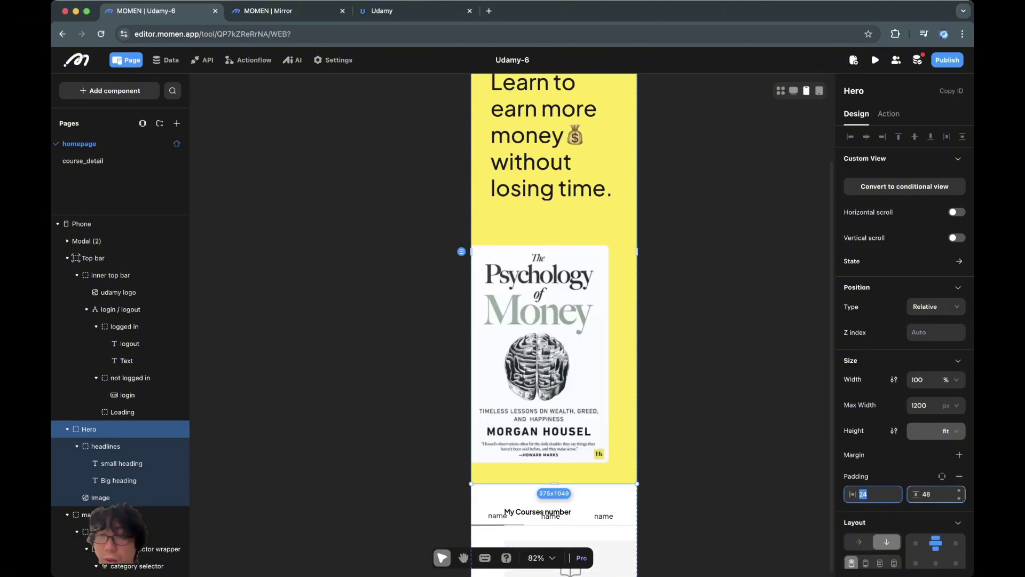
key("Escape")
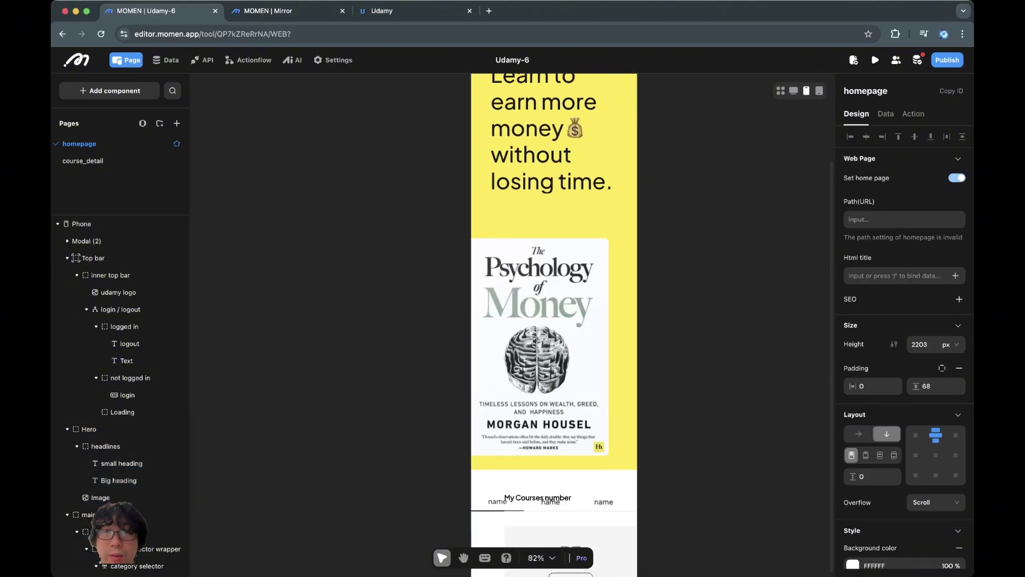
Step: Shrink the book cover image to 50% width
left_click(100, 498)
left_click(119, 480)
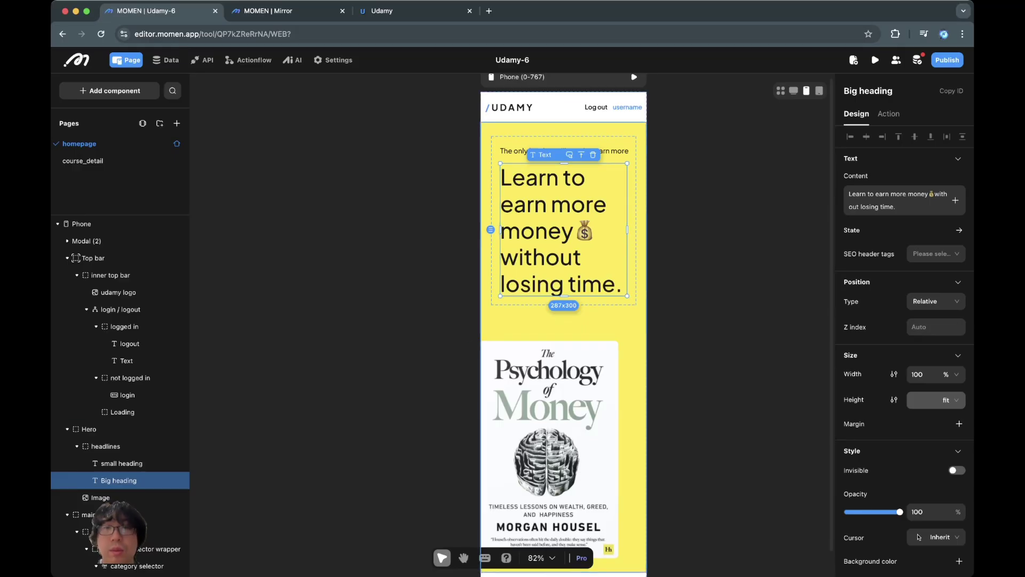
left_click(88, 429)
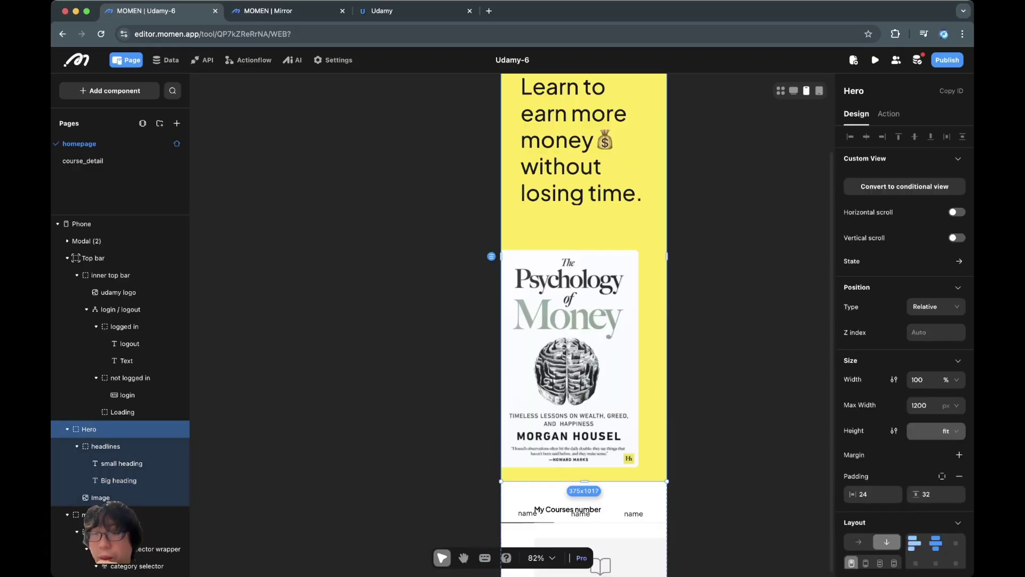
key("Escape")
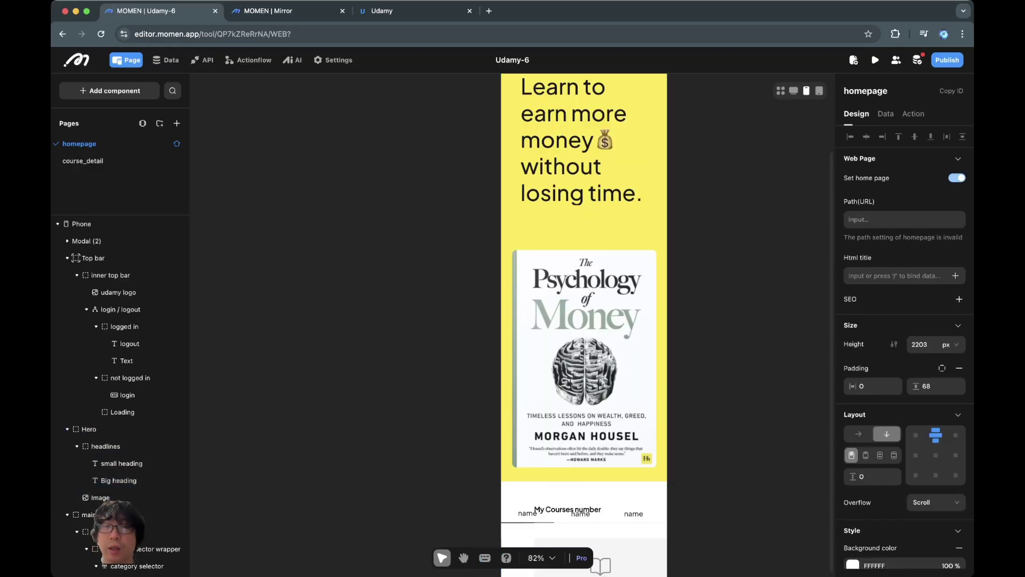
left_click(584, 357)
left_click(918, 394)
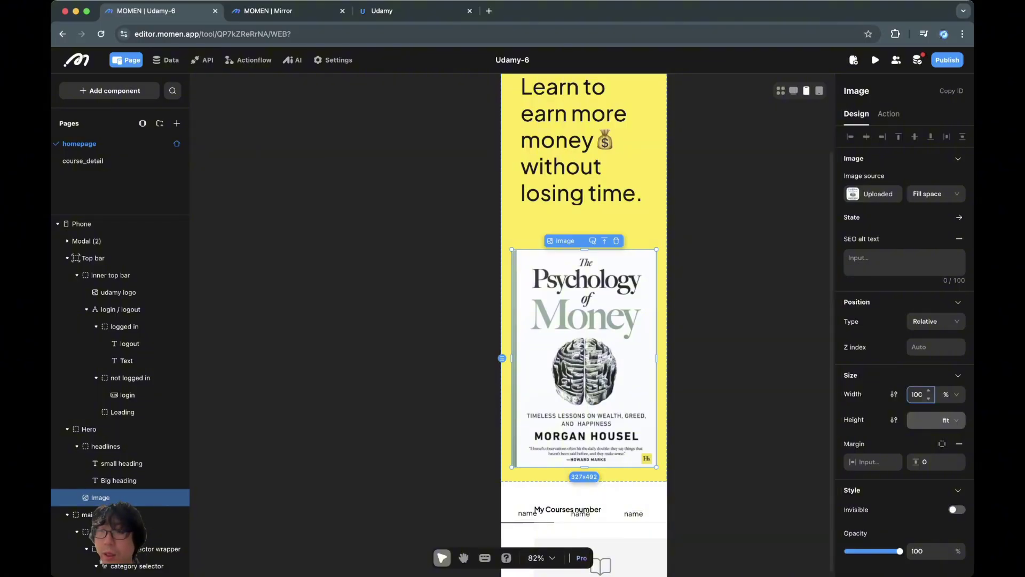
type("50")
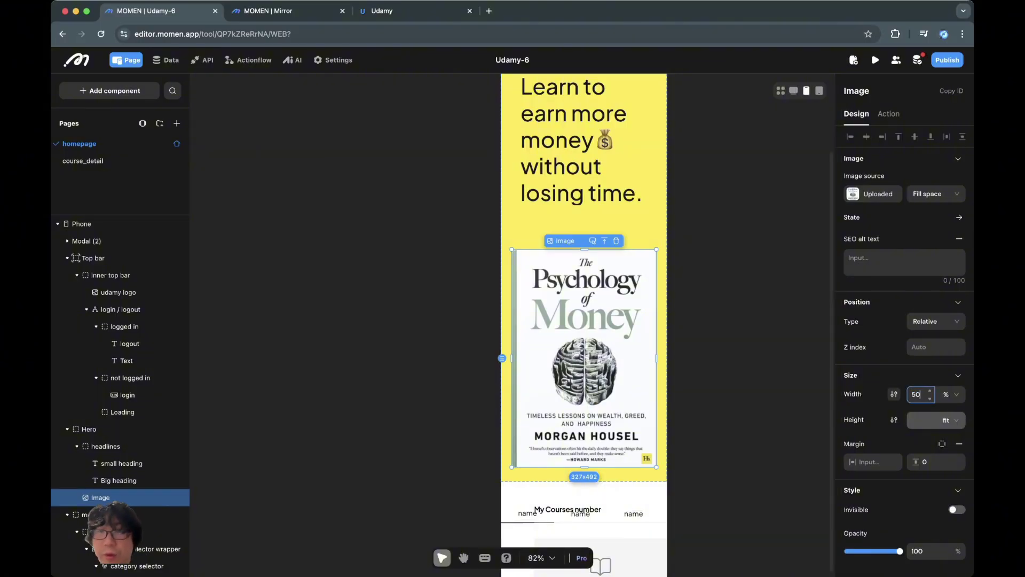
key("Return")
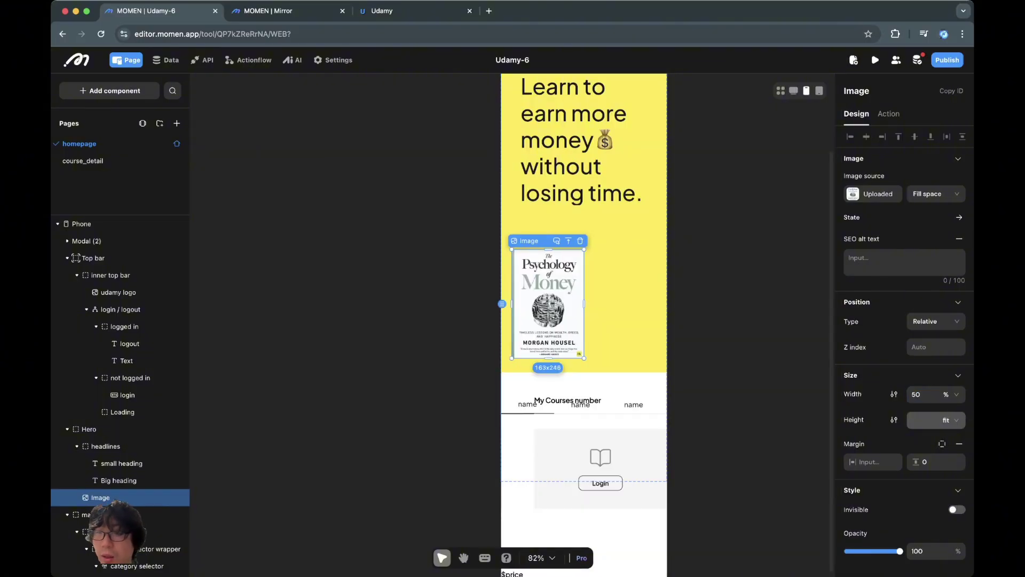
Step: Centre the Hero's contents horizontally
key("Escape")
left_click(936, 542)
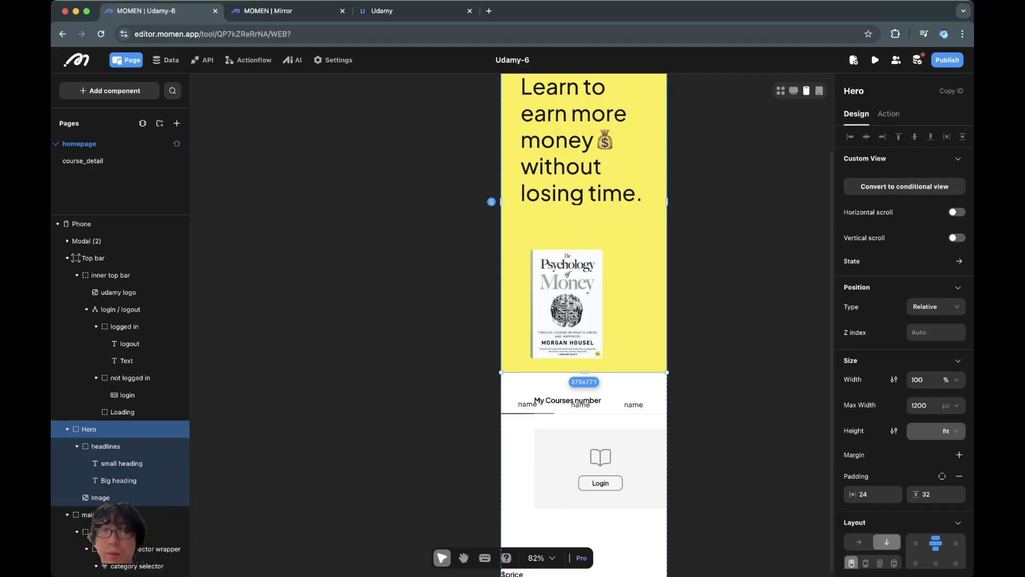
scroll(588, 321, "up", 3)
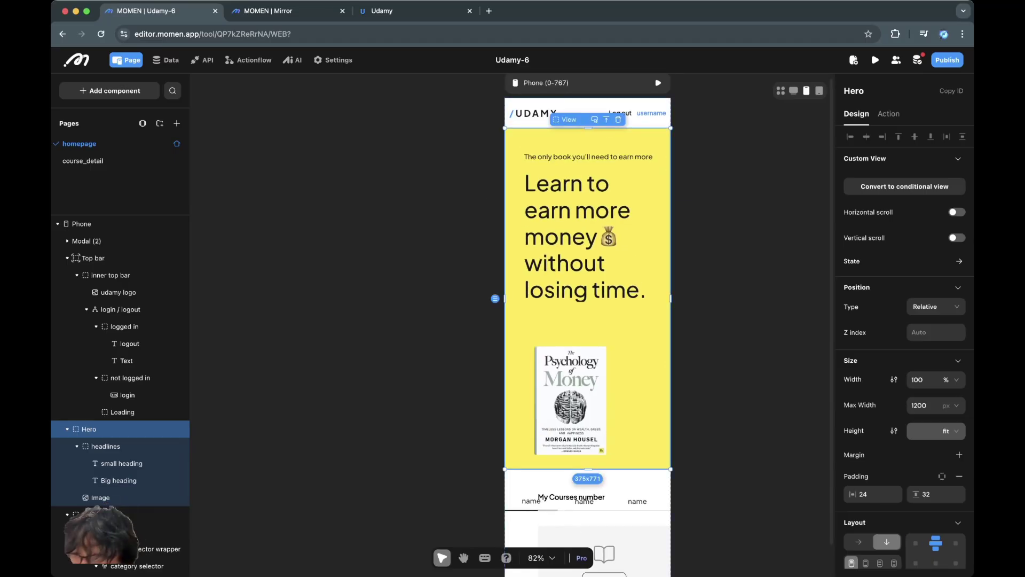
scroll(587, 320, "down", 3)
Step: Give the book cover a separate right margin of 80
left_click(595, 288)
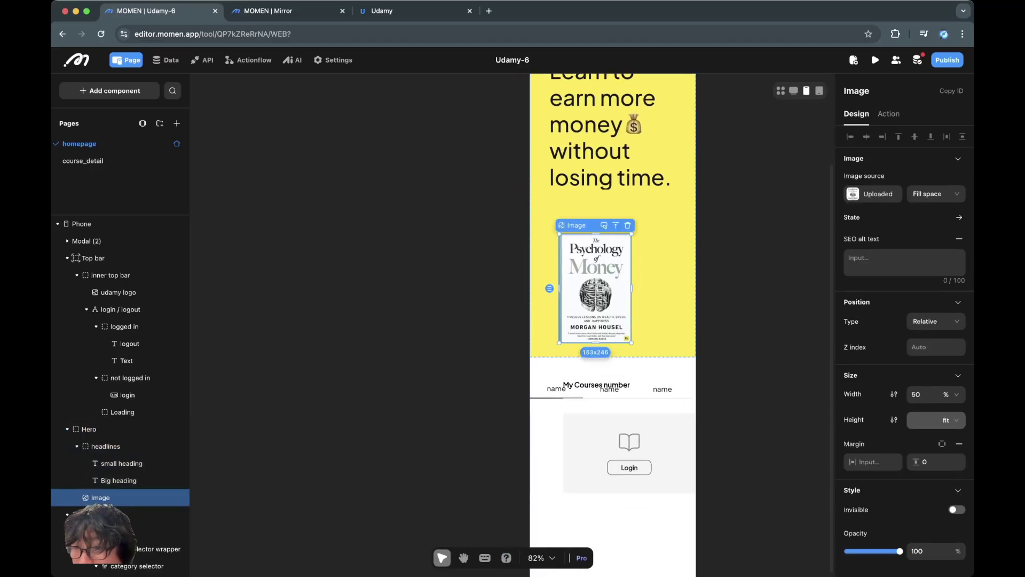
key("Escape")
left_click(595, 289)
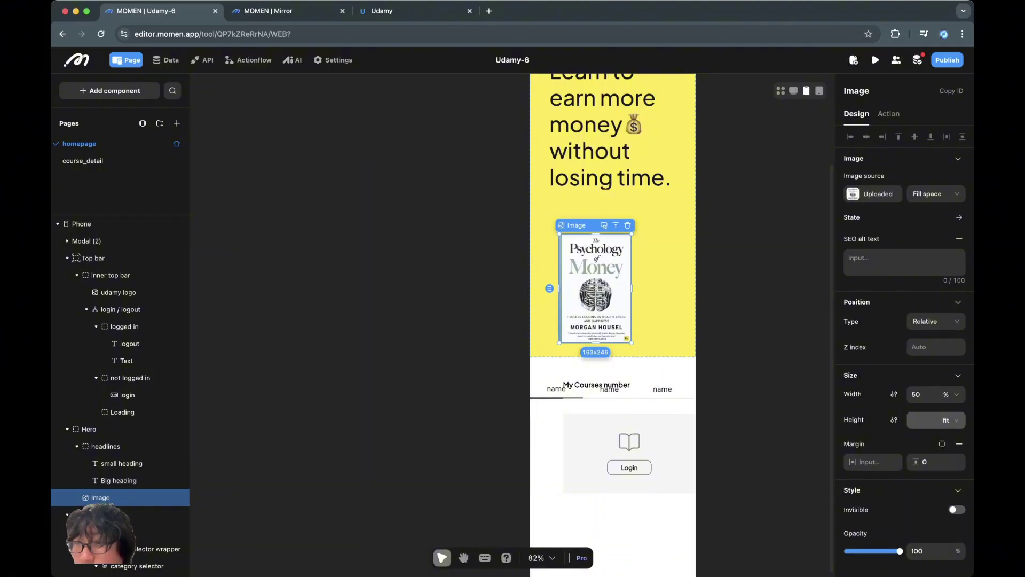
left_click(941, 443)
left_click(870, 483)
type("80")
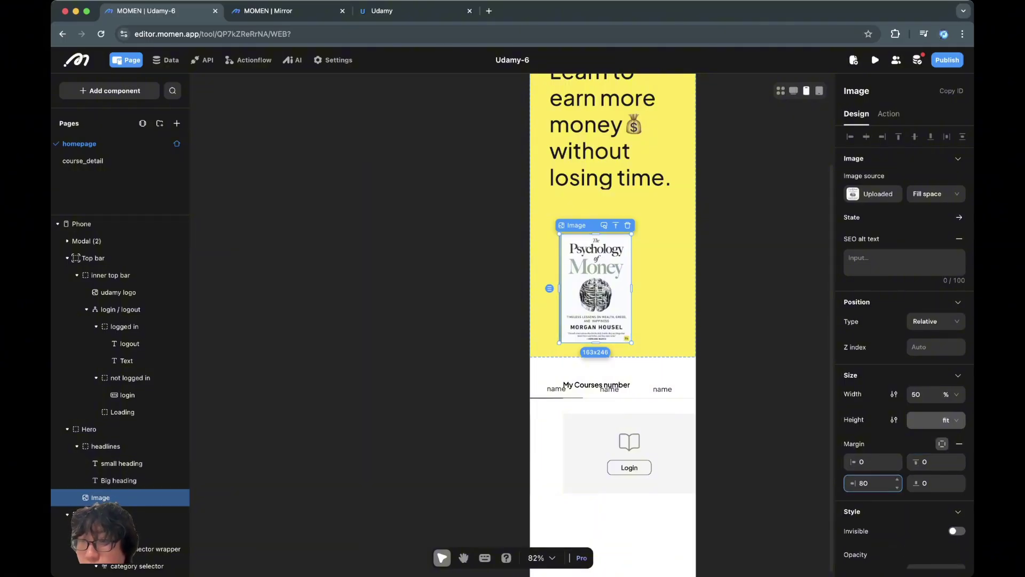
key("super+a")
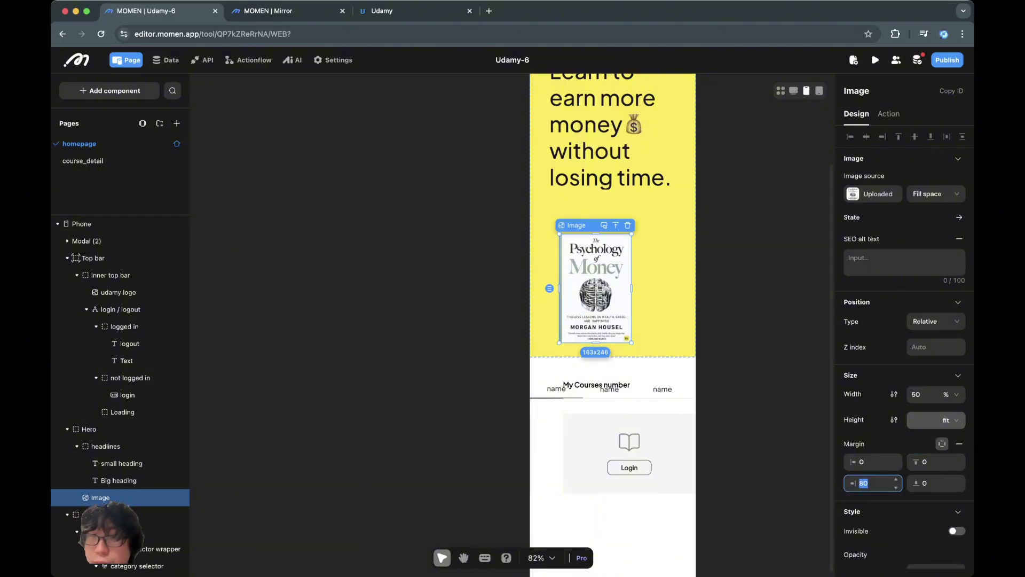
key("Return")
key("Escape")
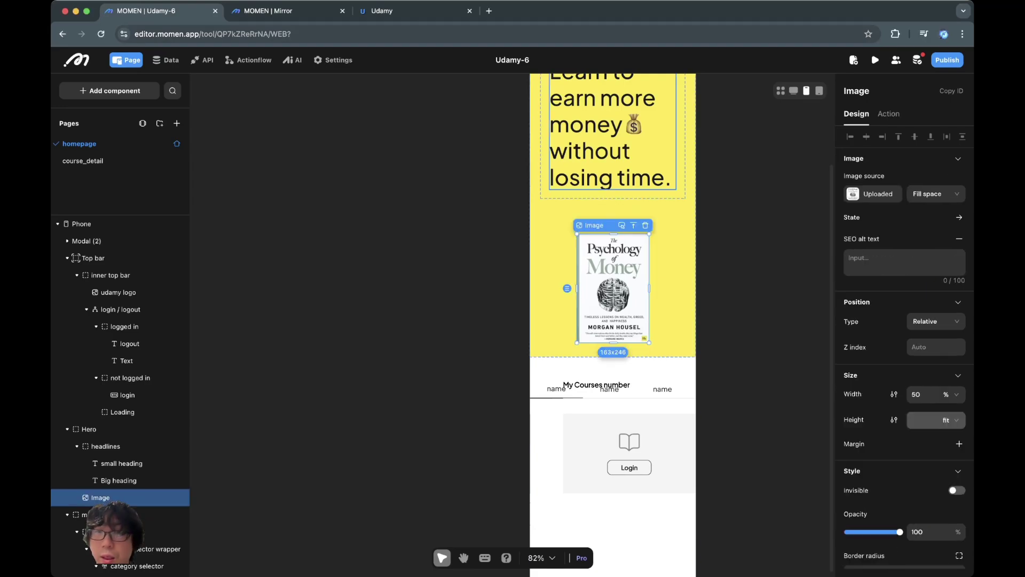
Step: Set the spacing between the Hero's items to 0
left_click(619, 166)
left_click(635, 194)
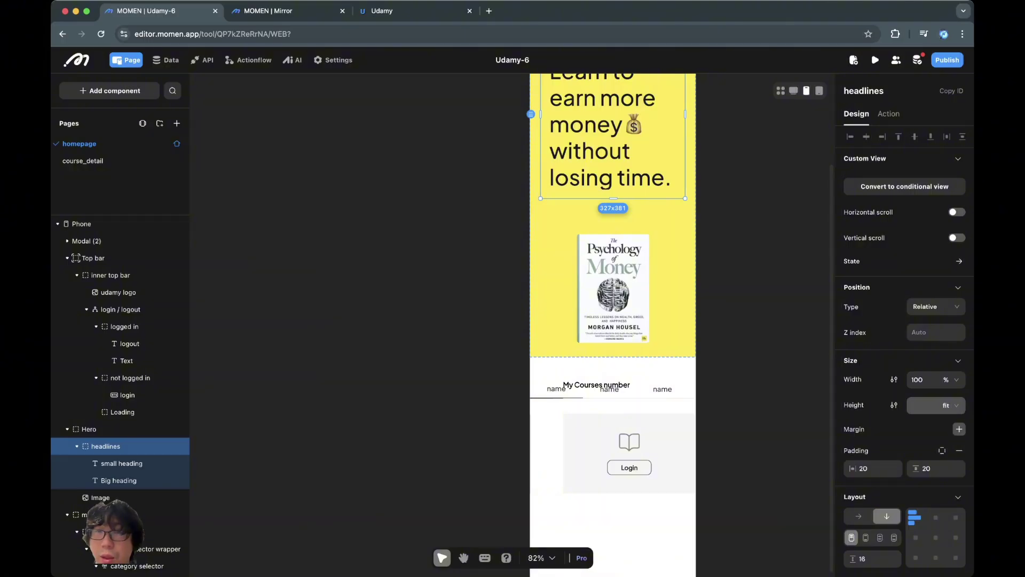
left_click(622, 291)
left_click(667, 299)
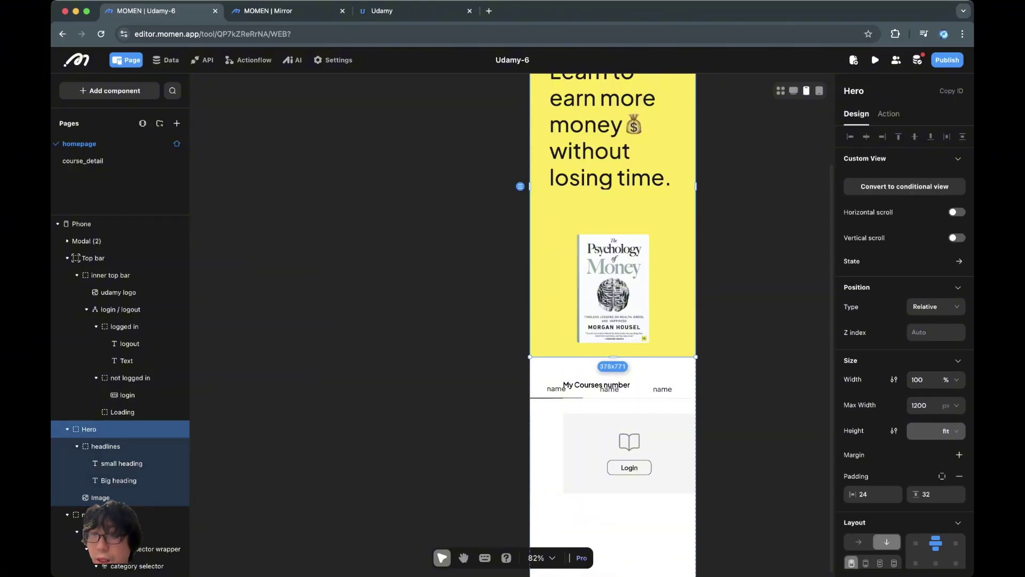
scroll(905, 347, "down", 3)
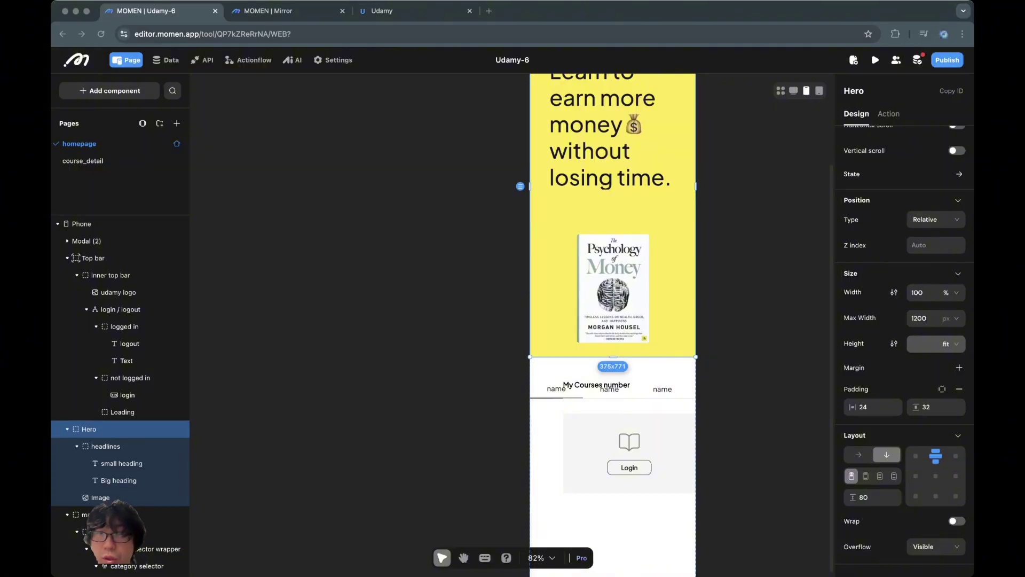
left_click(616, 289)
left_click(615, 288)
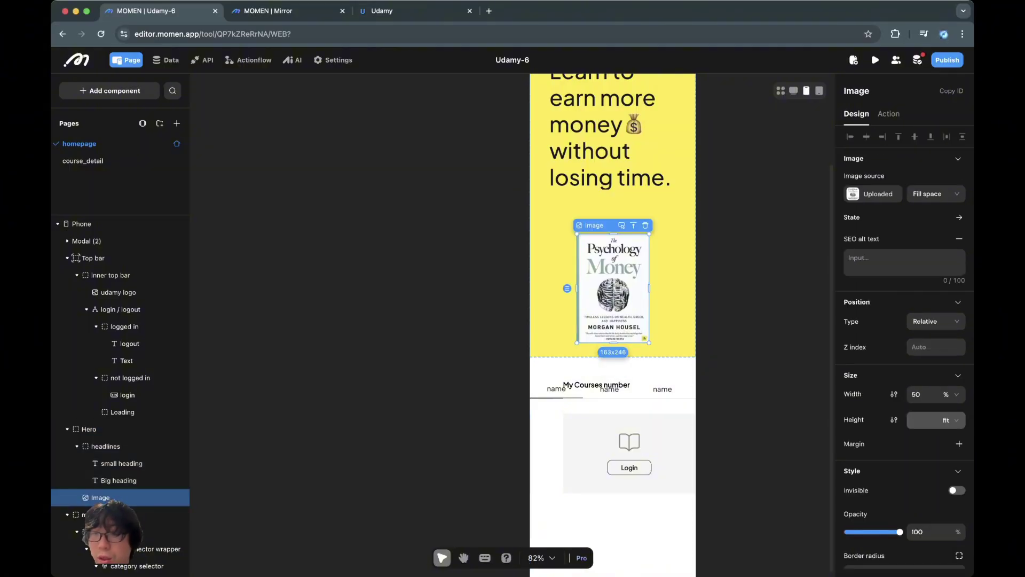
left_click(672, 310)
scroll(903, 481, "down", 5)
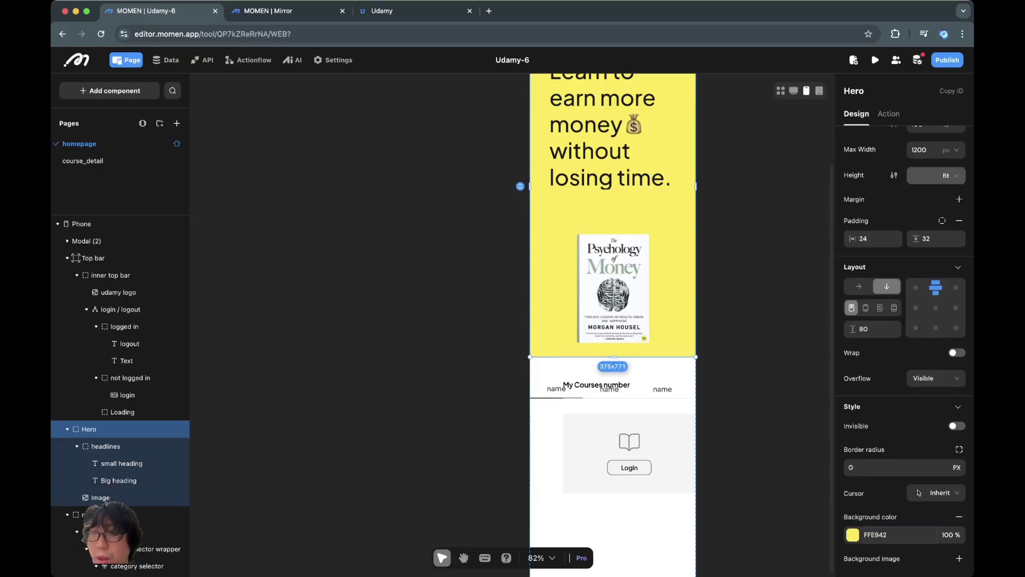
double_click(864, 329)
type("0")
left_click(758, 299)
Step: Add a vertical margin of 24 to the book cover image
left_click(624, 263)
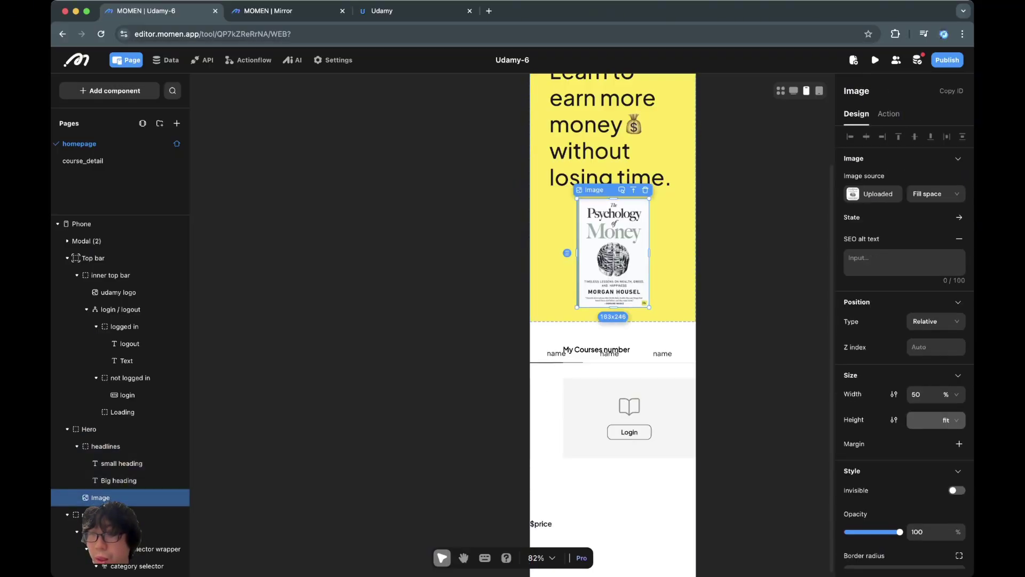
left_click(959, 444)
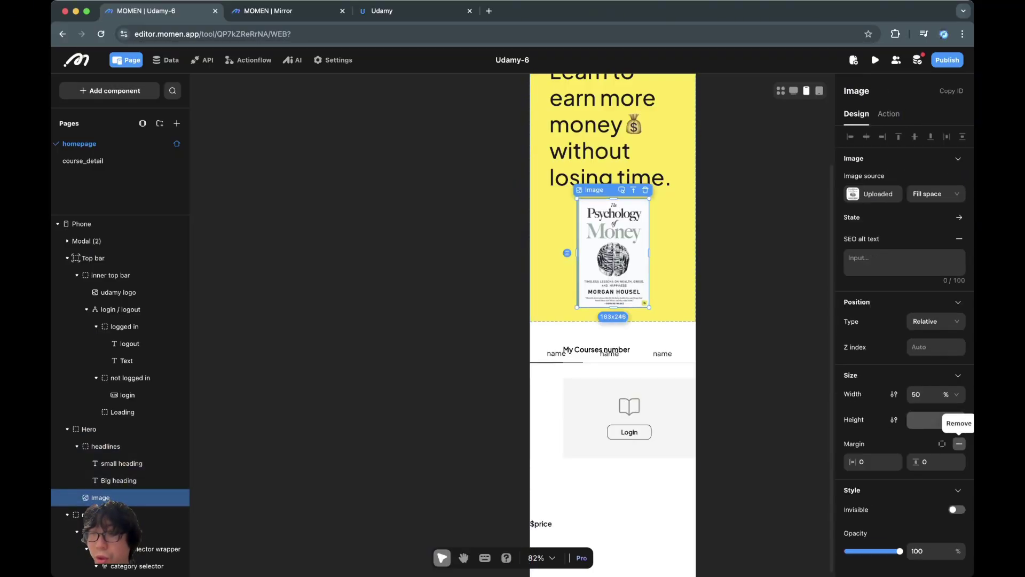
left_click(936, 461)
type("24")
key("Escape")
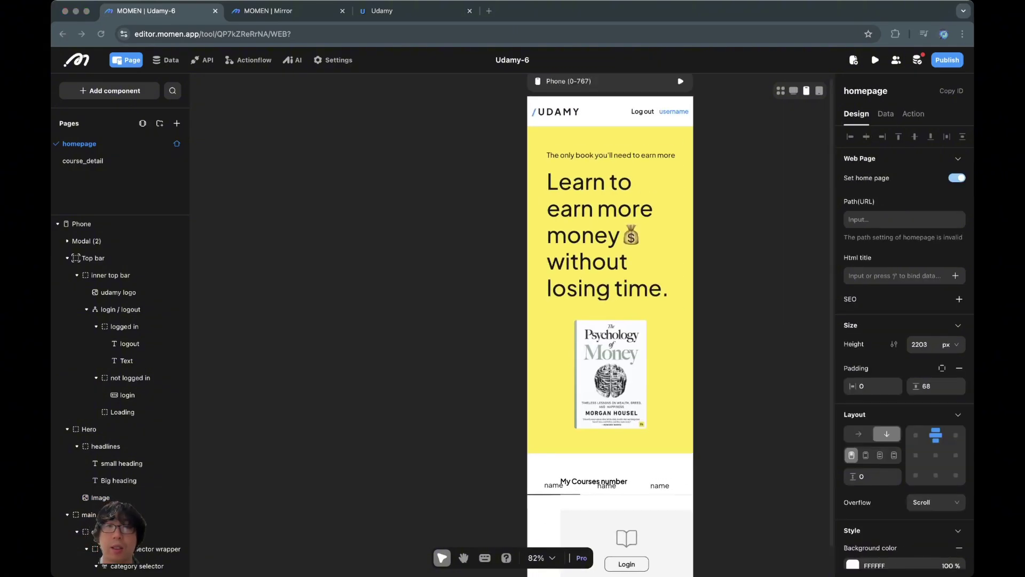
key("super+3")
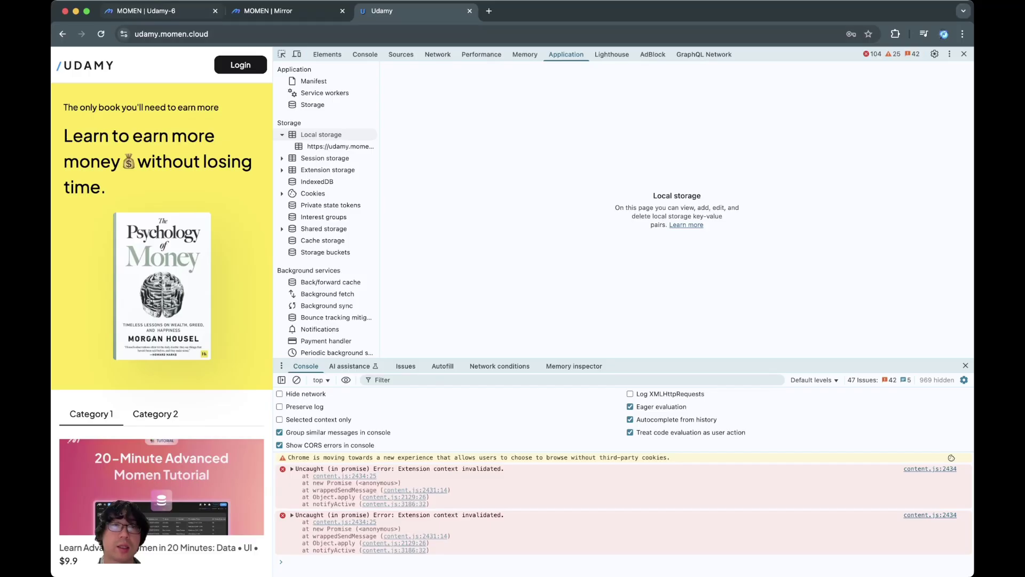
key("super+1")
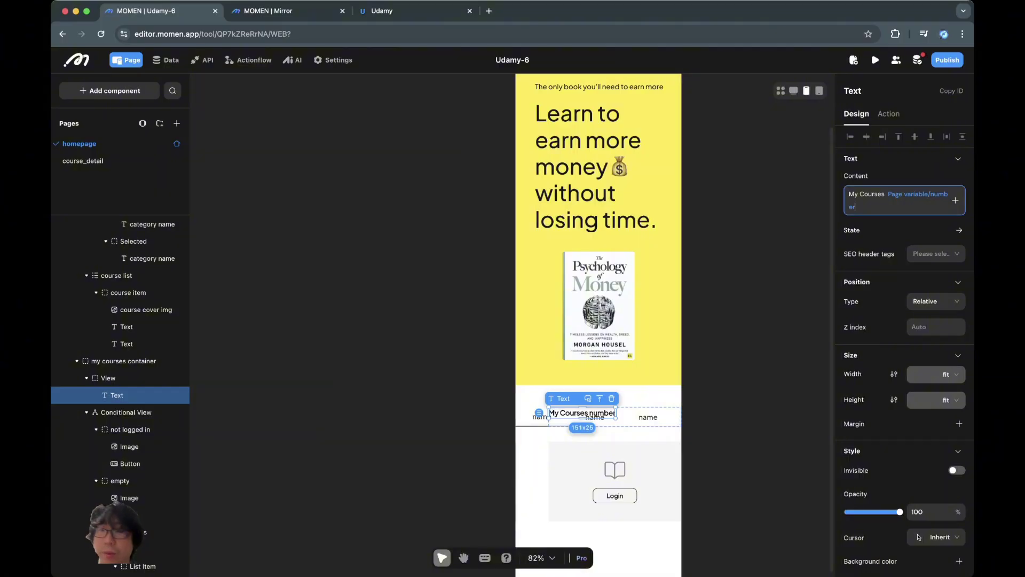
Step: Delete the page-variable number chip so the heading reads just 'My Courses'
key("BackSpace")
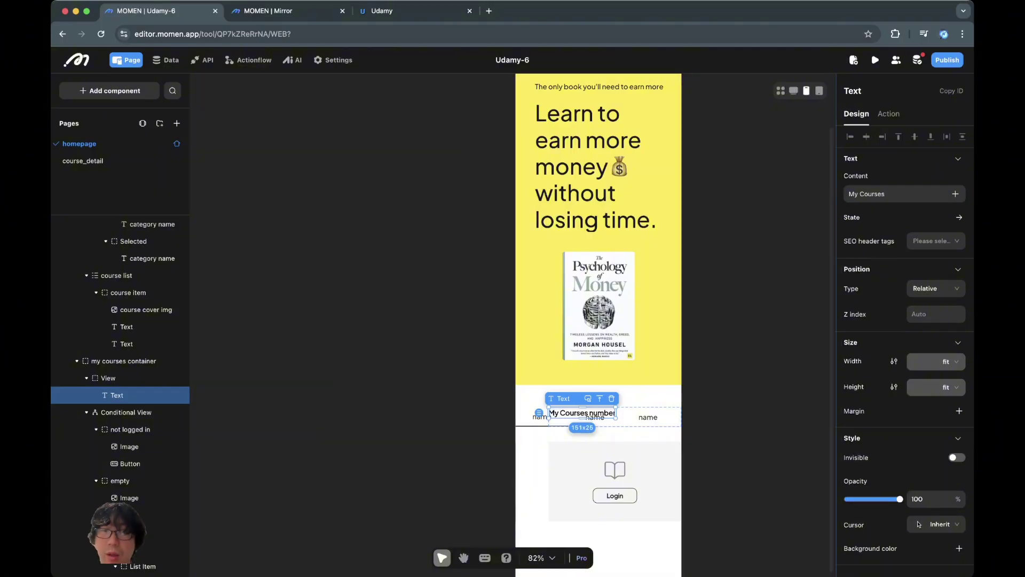
left_click(725, 473)
left_click(653, 463)
scroll(653, 464, "down", 2)
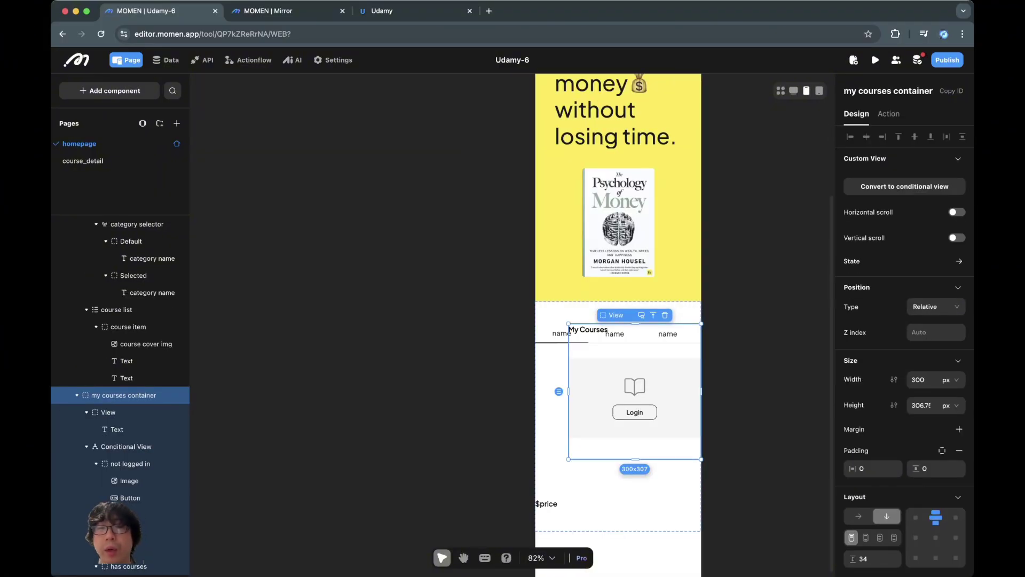
left_click(547, 444)
left_click(598, 489)
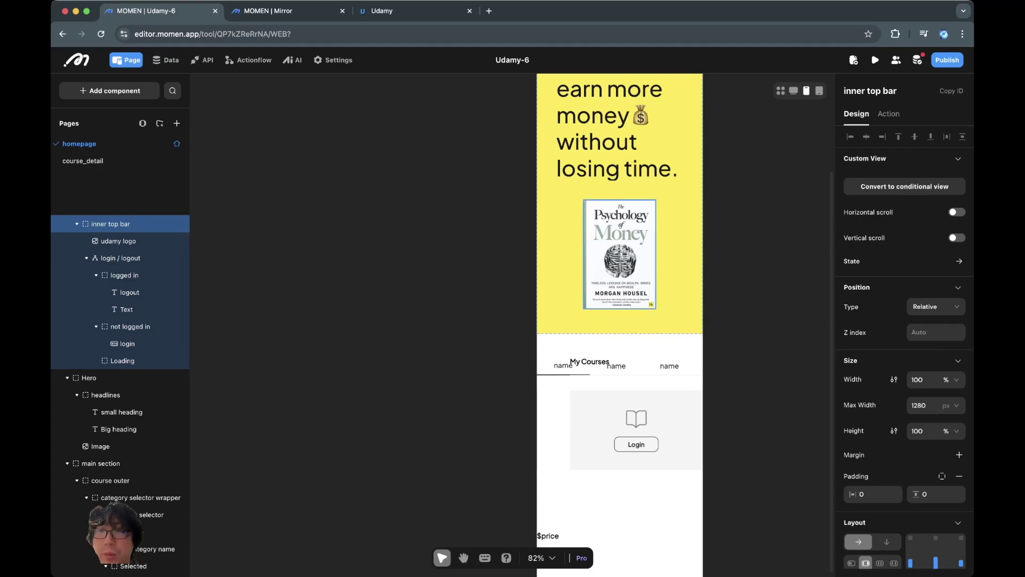
Step: Set the main section's layout direction to vertical
left_click(563, 366)
left_click(101, 463)
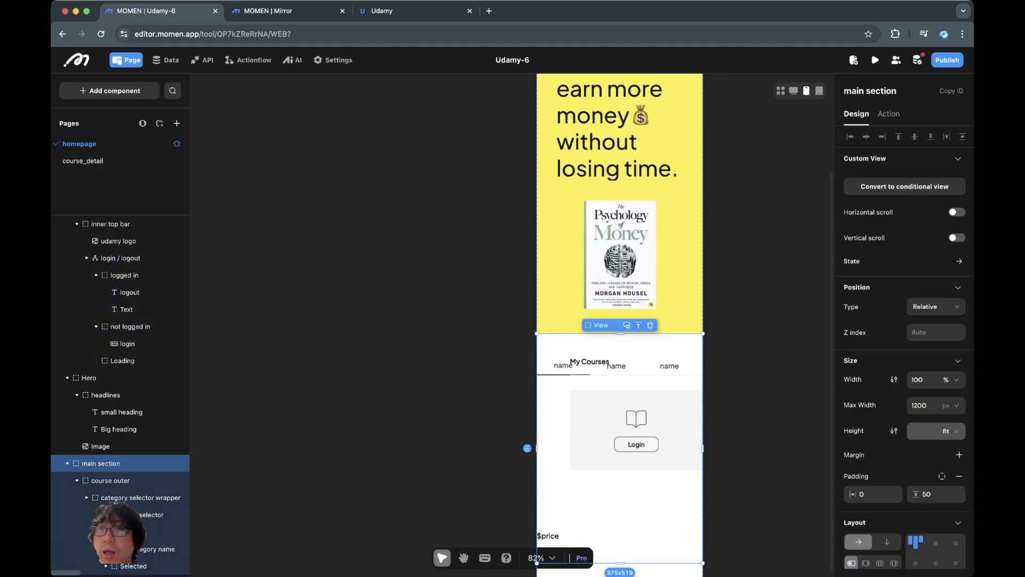
key("Escape")
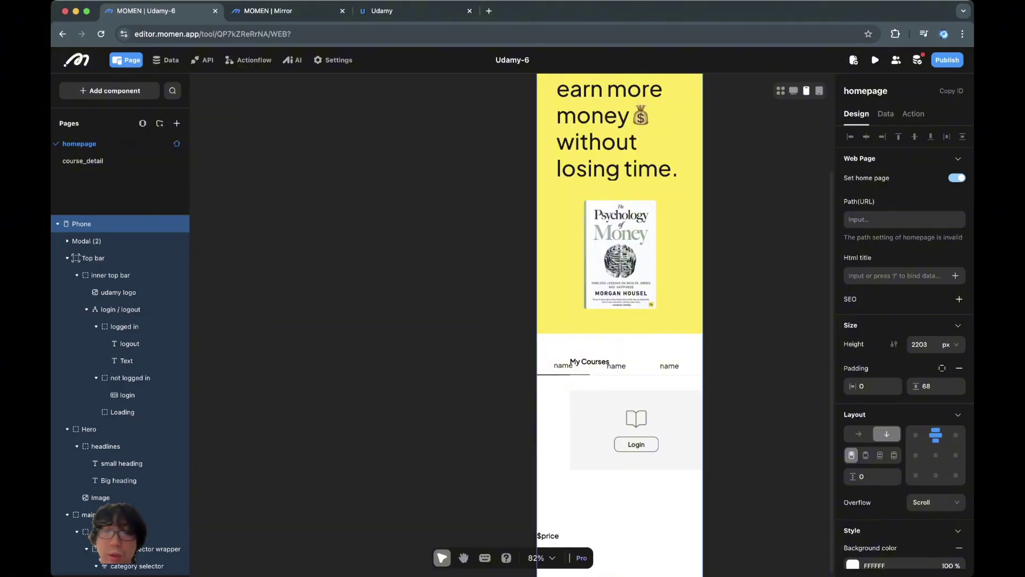
scroll(619, 320, "down", 3)
left_click(630, 385)
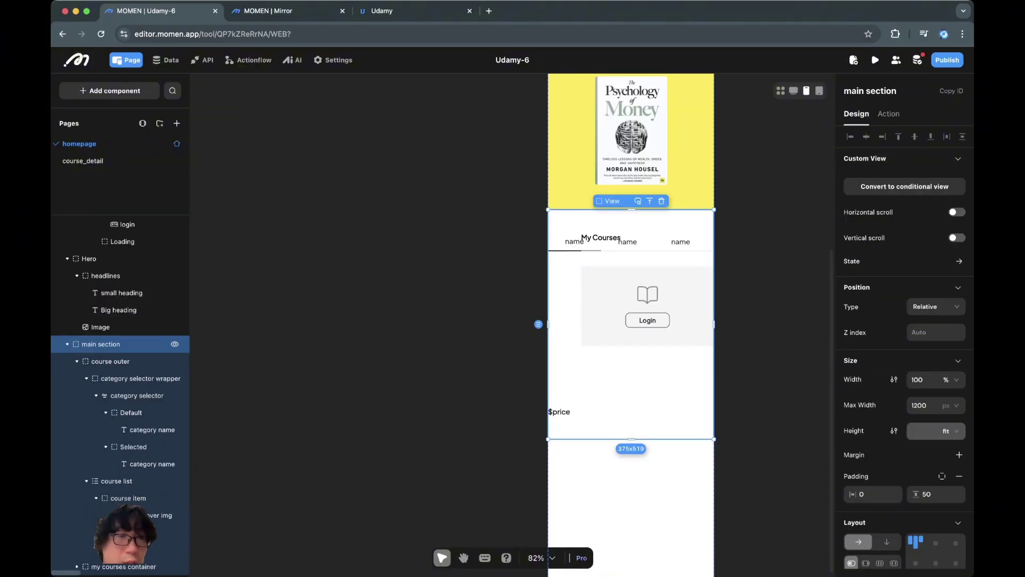
left_click(67, 344)
left_click(67, 514)
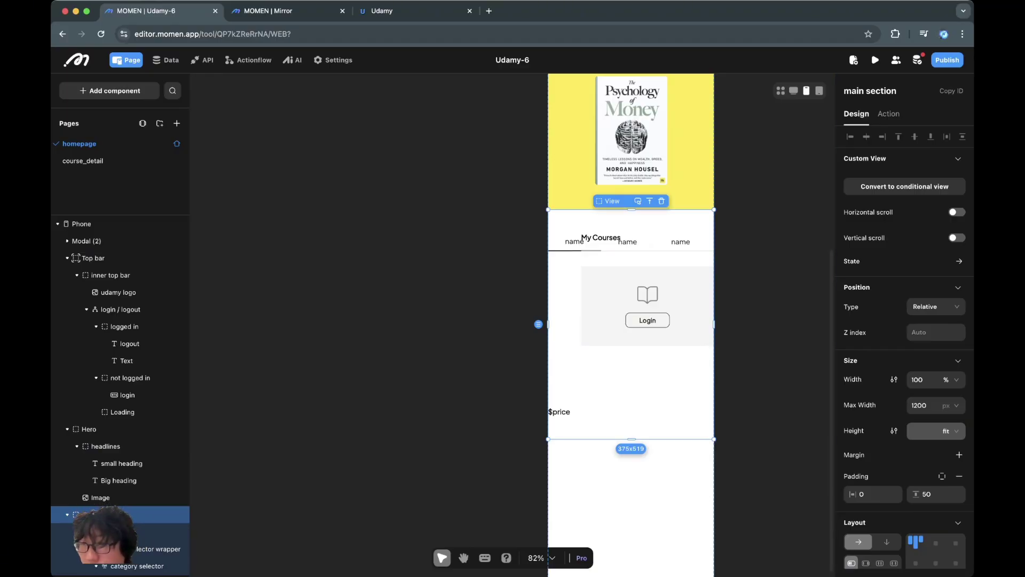
scroll(903, 347, "down", 3)
left_click(886, 454)
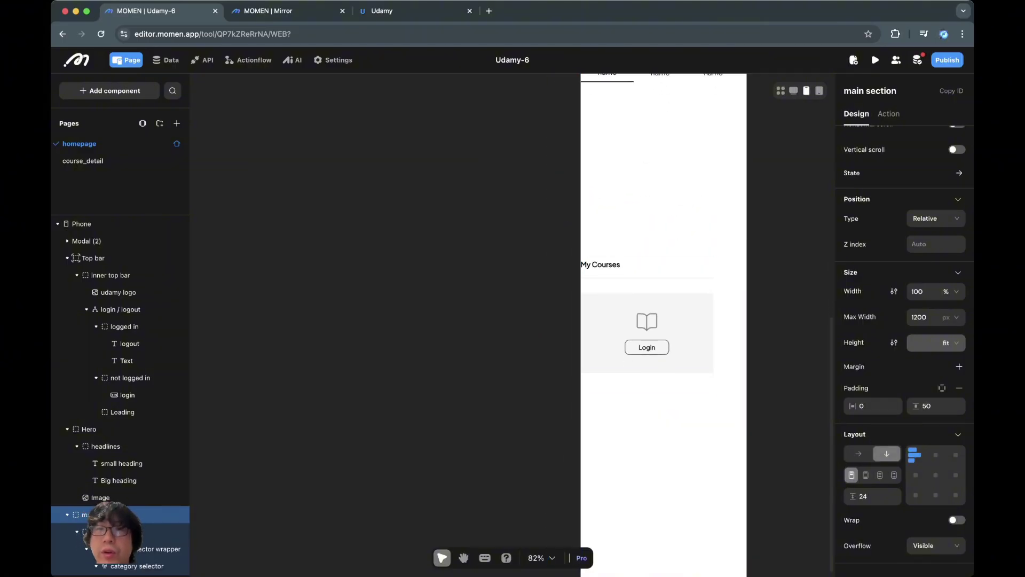
Step: Try zero top padding on the main section, restore it to 50, and show per-side padding
scroll(175, 446, "down", 5)
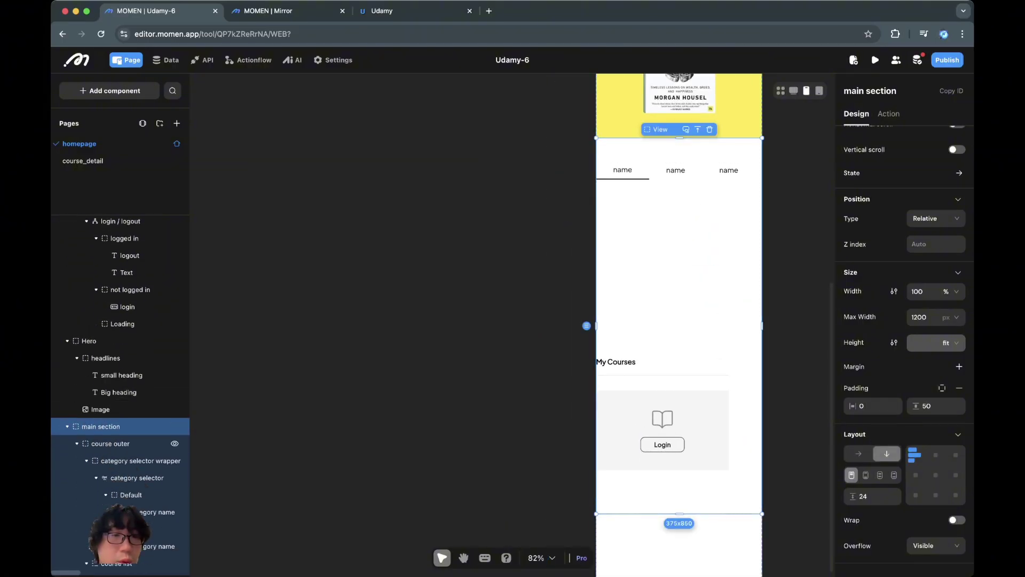
left_click(171, 399)
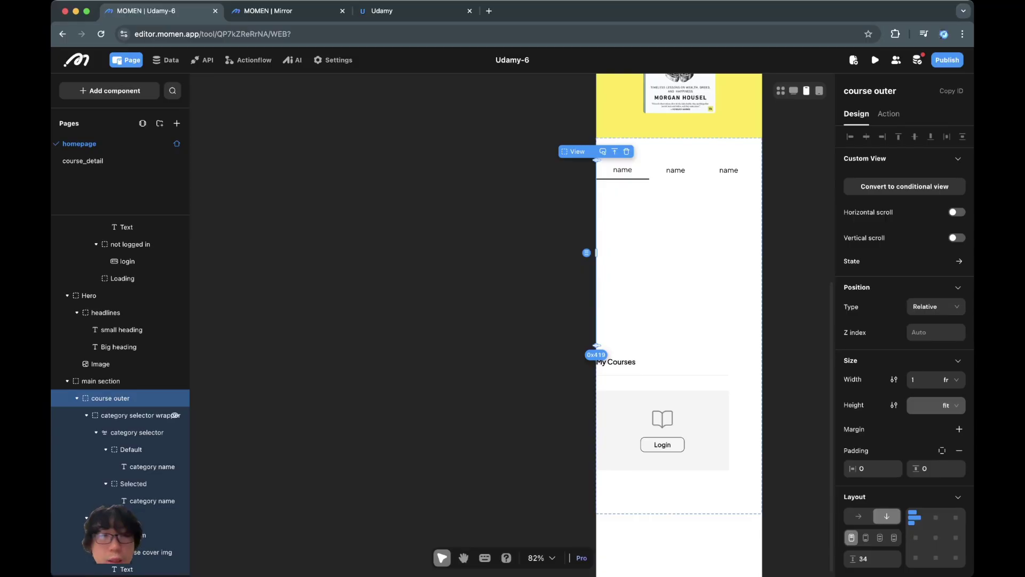
left_click(160, 415)
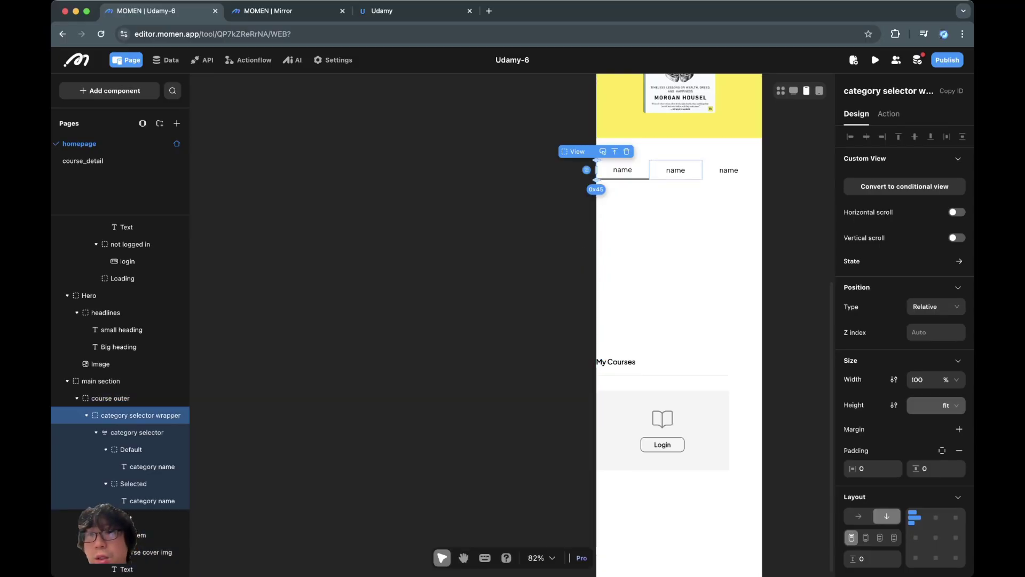
left_click(155, 432)
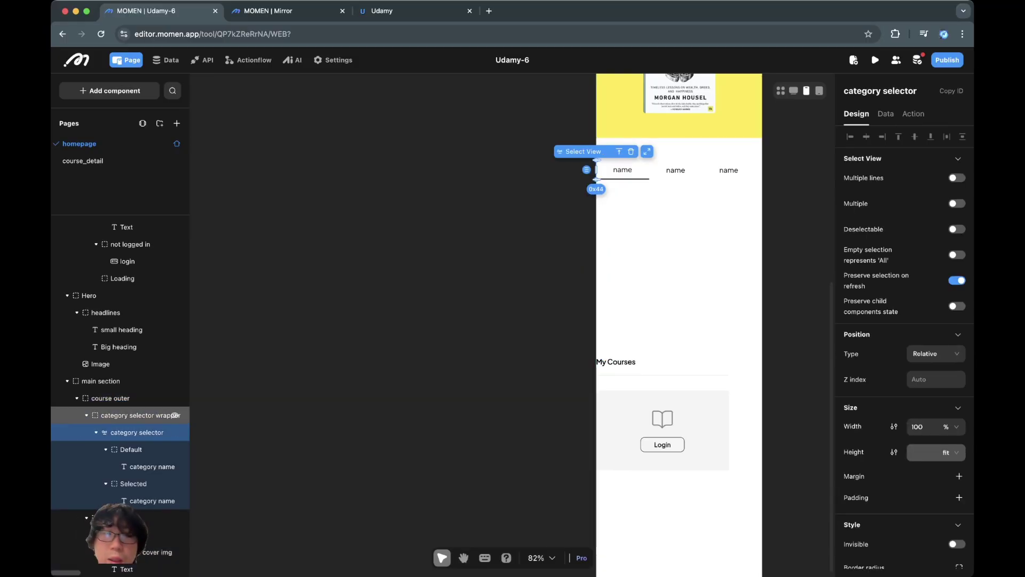
left_click(160, 517)
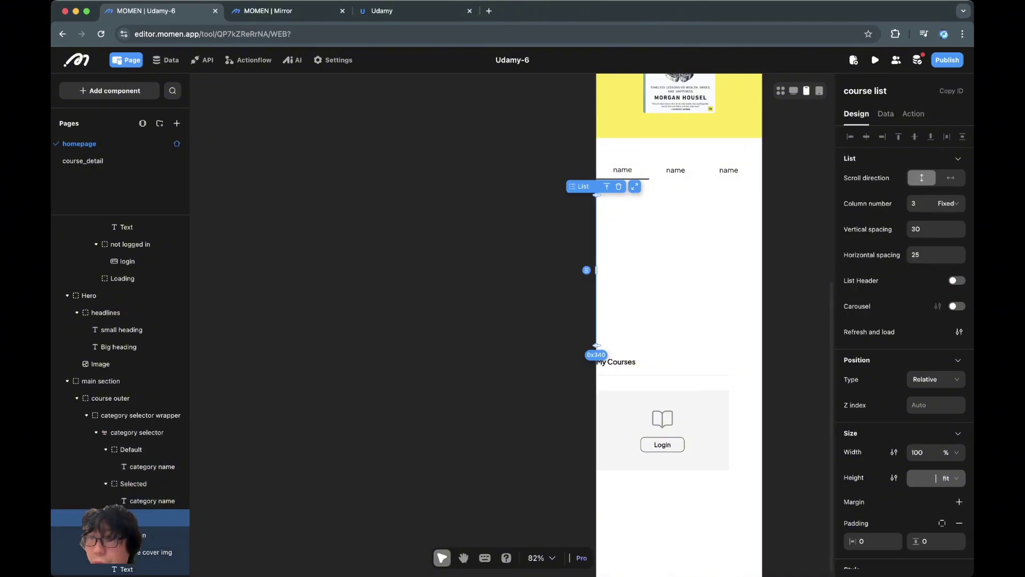
key("Escape")
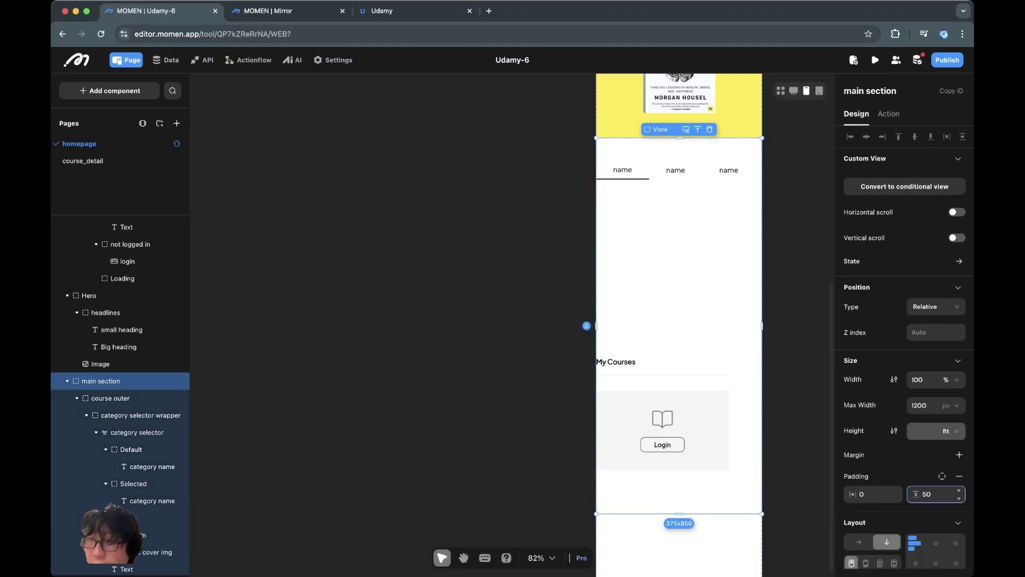
key("super+a")
type("0")
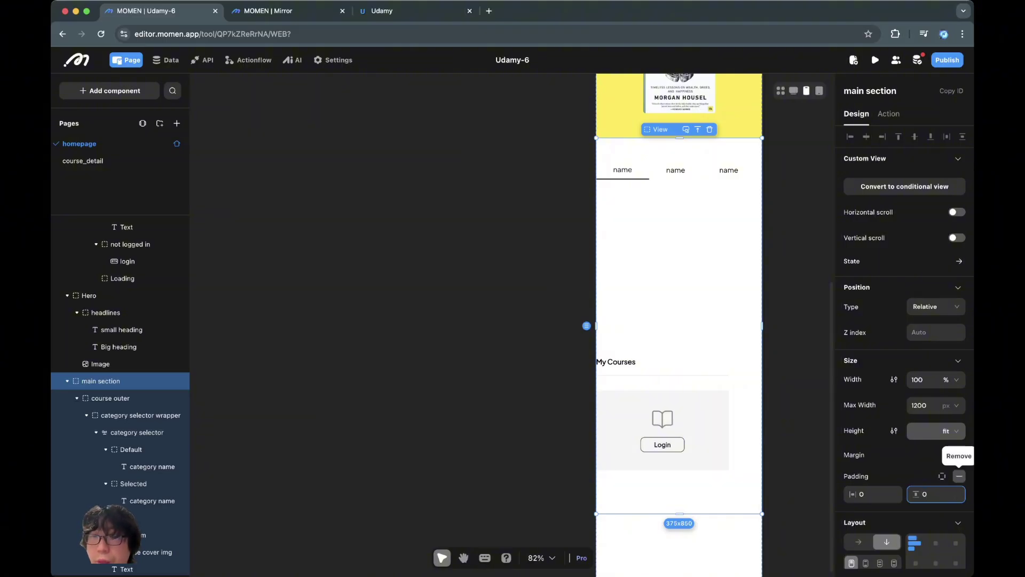
key("Return")
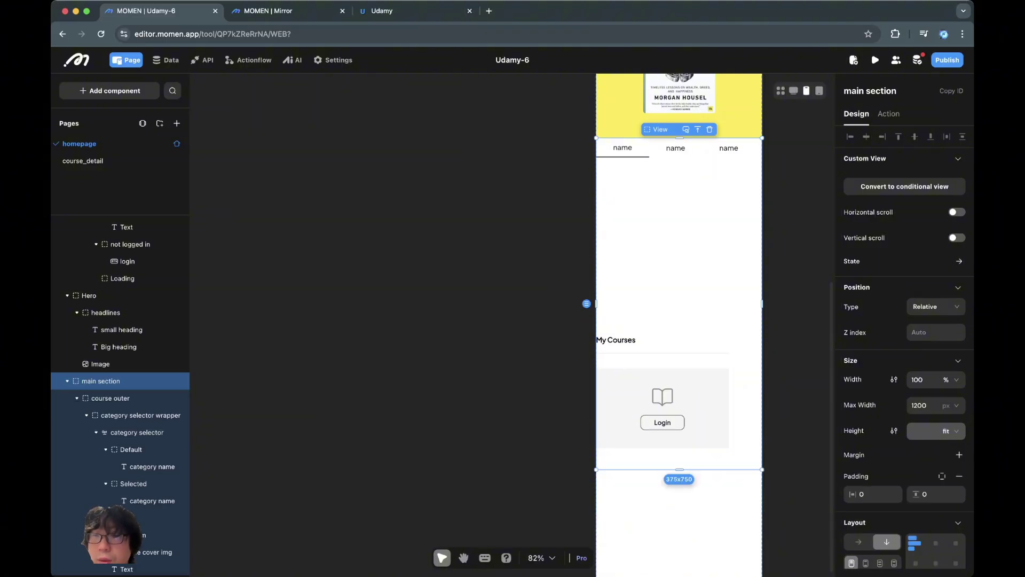
key("super+z")
left_click(942, 476)
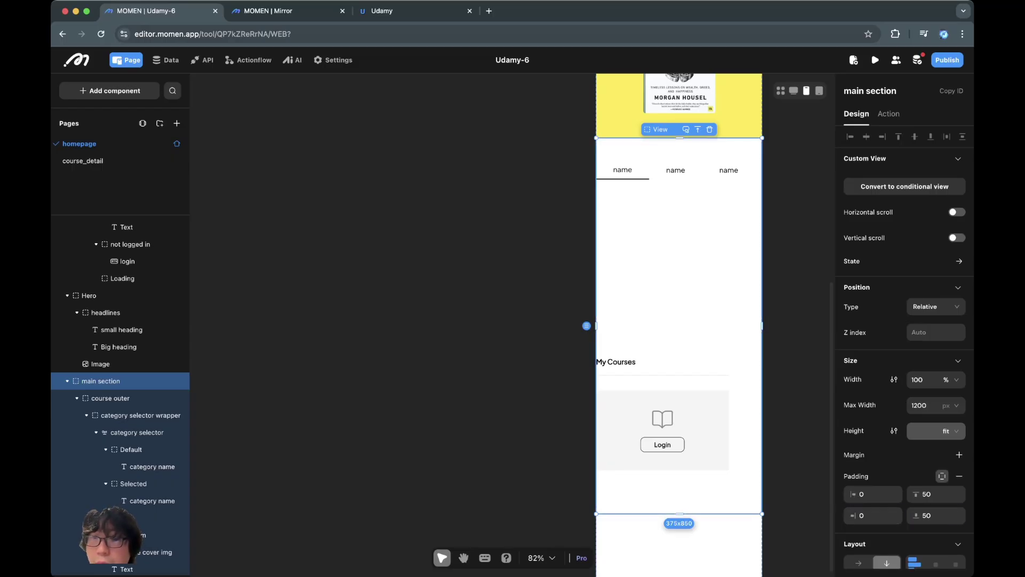
left_click(160, 518)
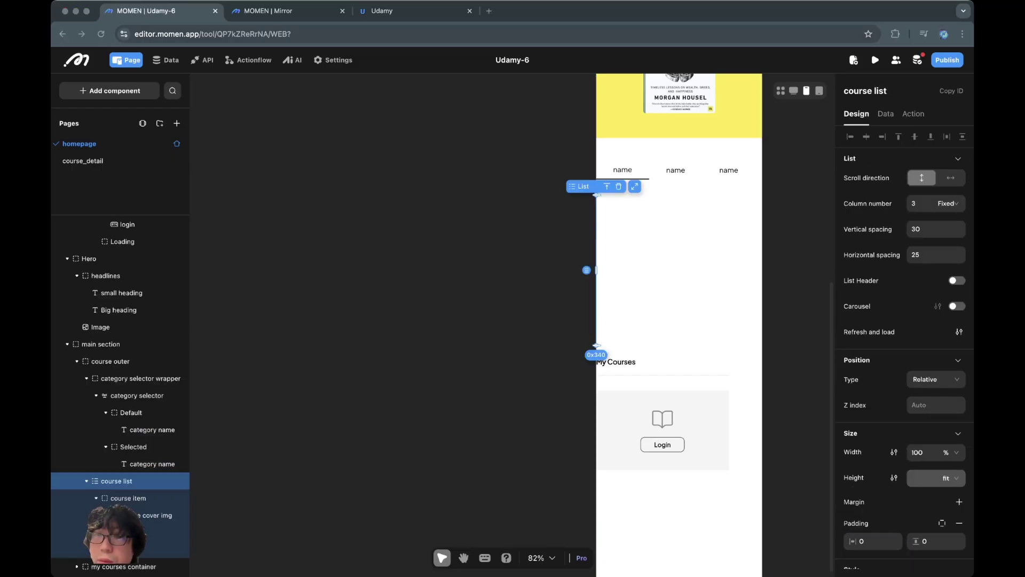
Step: Set the course list's column number to 1
left_click(101, 344)
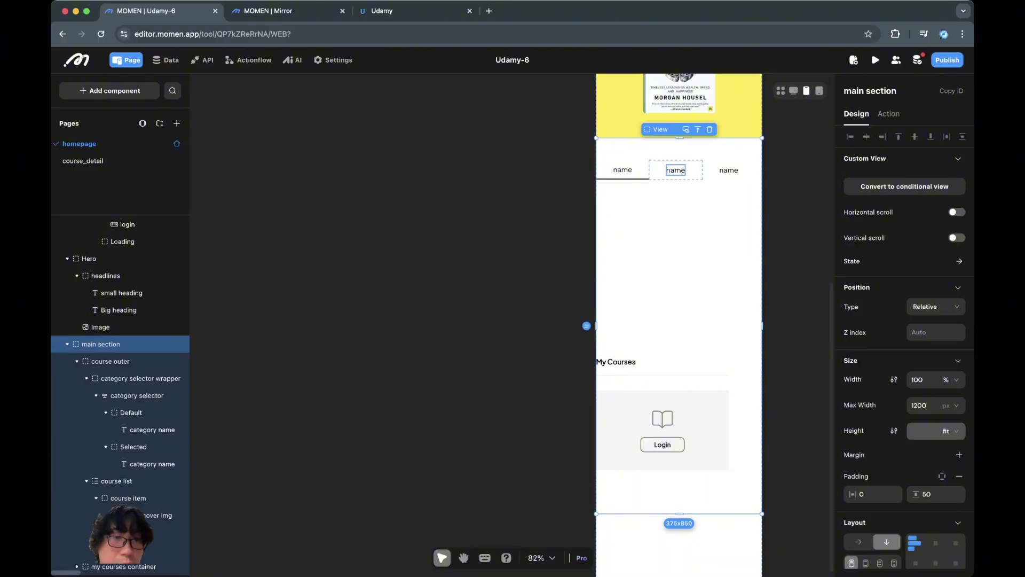
left_click(110, 361)
left_click(128, 497)
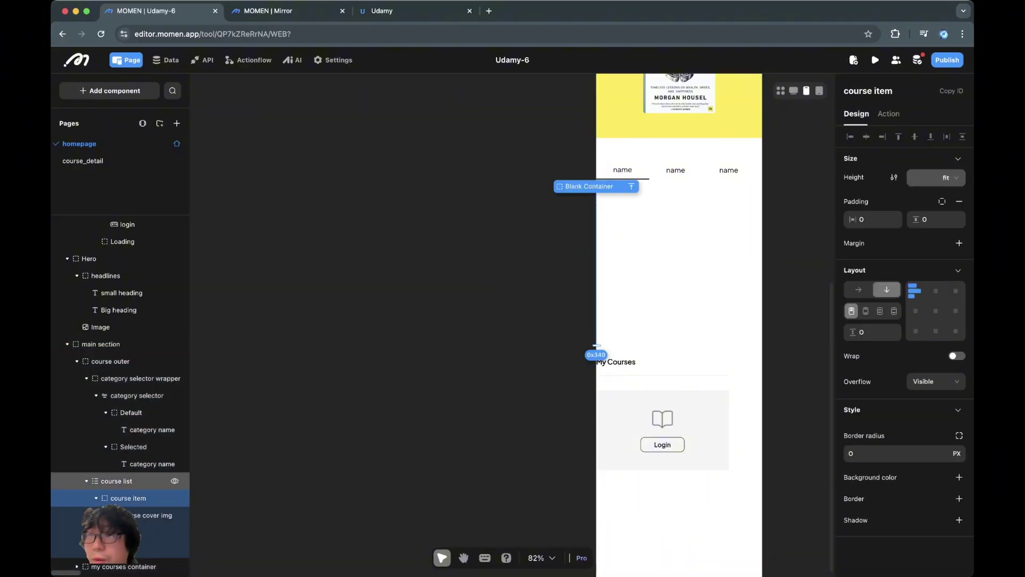
left_click(118, 480)
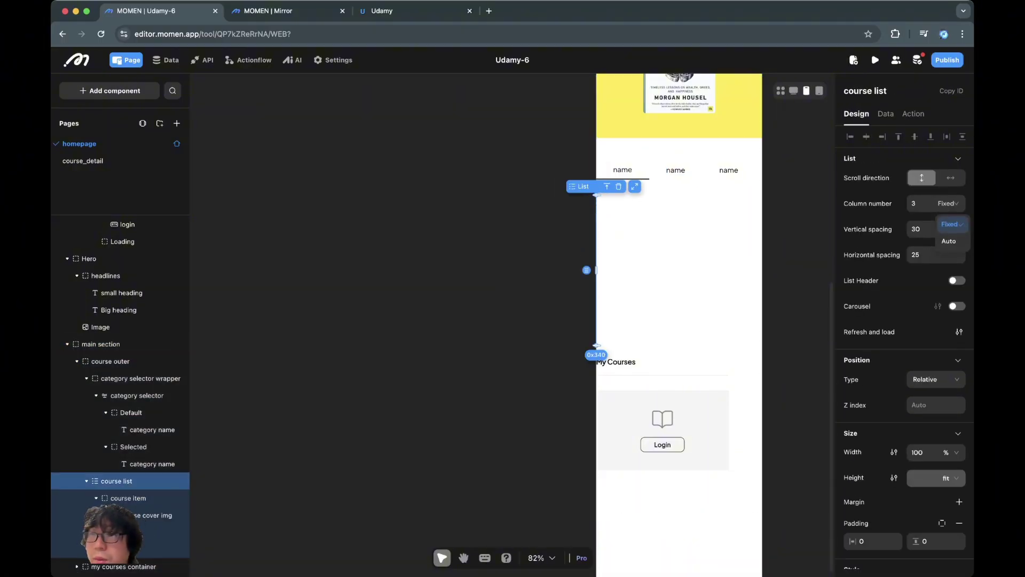
double_click(914, 204)
type("1")
key("Tab")
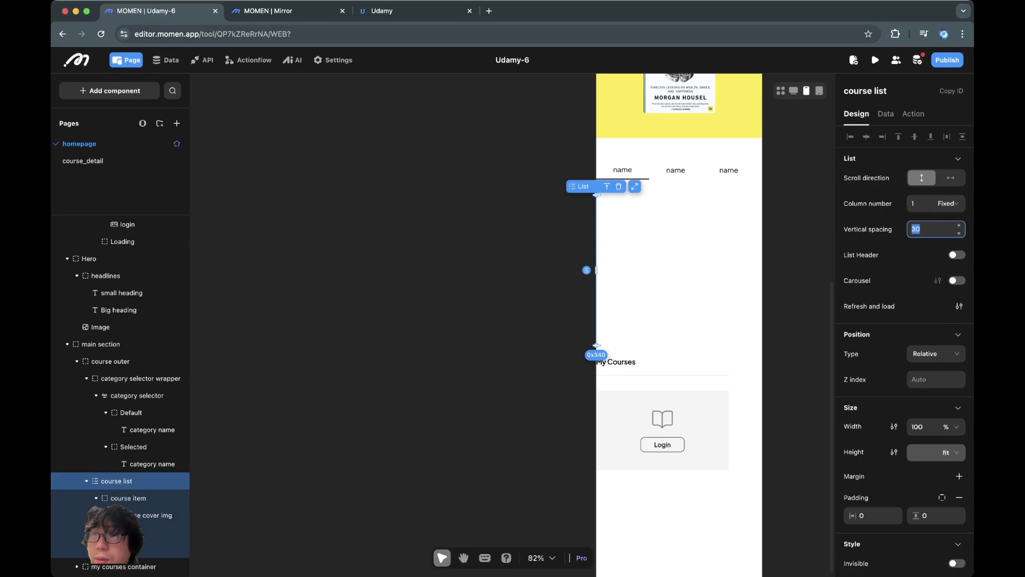
key("Return")
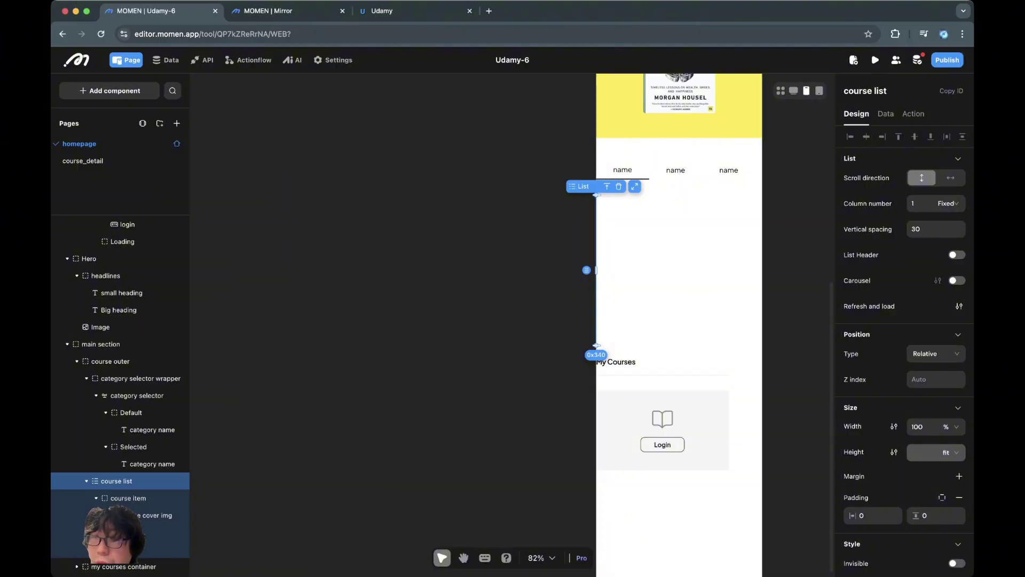
left_click(917, 427)
Step: Preview the homepage at Phone > iPhone 12/13 (Pro) 390×844, scroll it, then go back to the editor
left_click(110, 361)
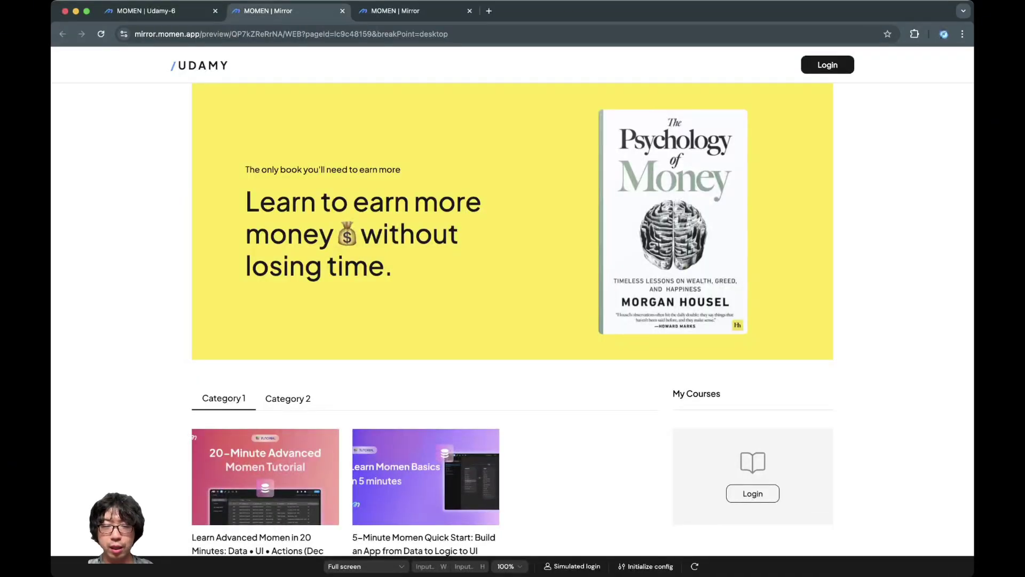
left_click(365, 566)
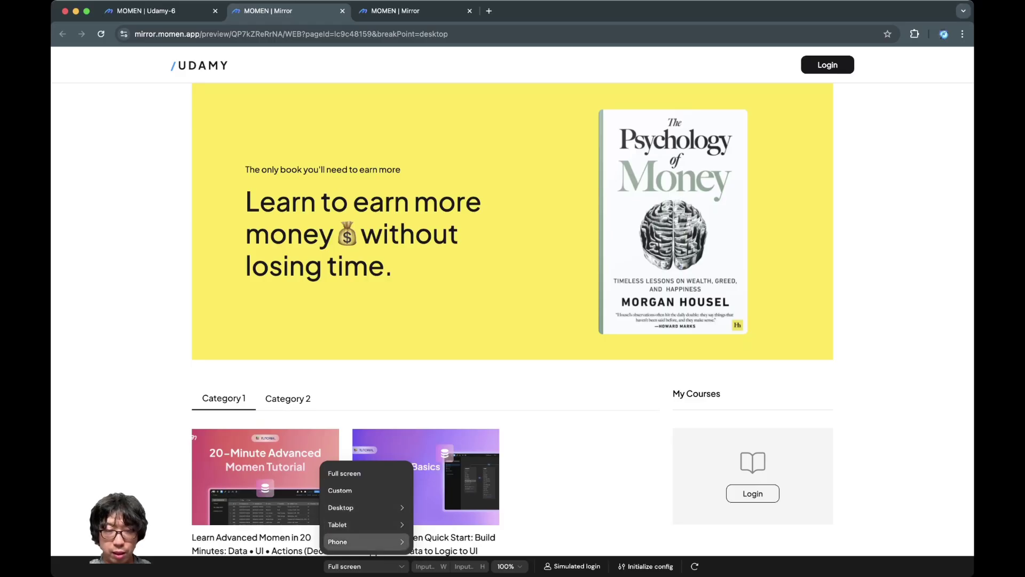
left_click(363, 541)
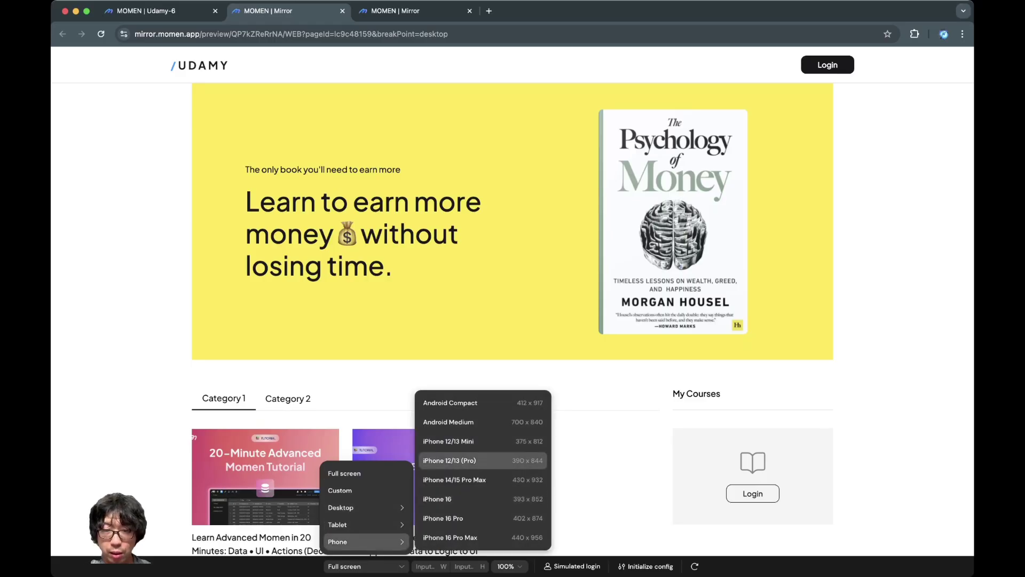
left_click(453, 460)
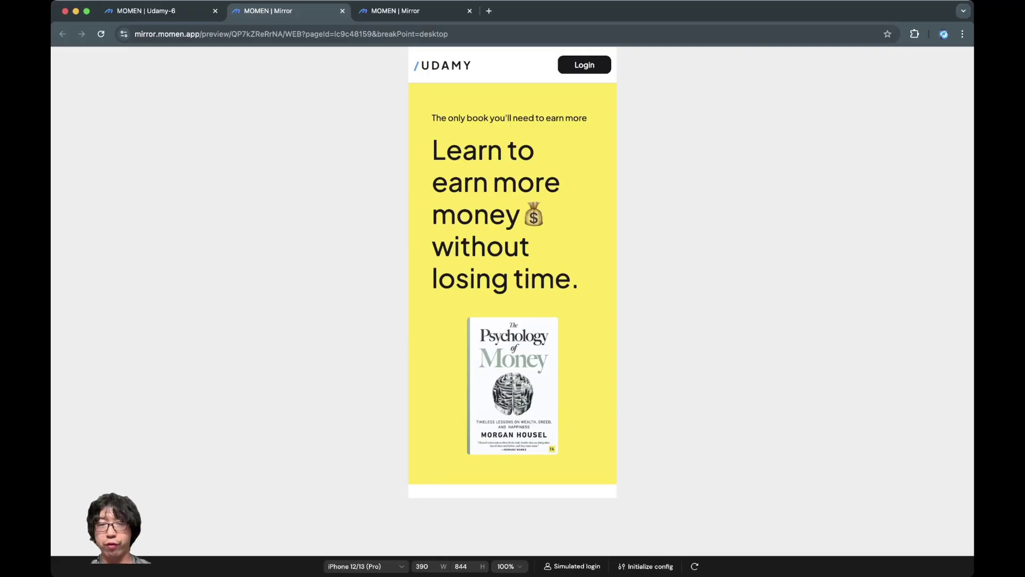
scroll(513, 272, "down", 7)
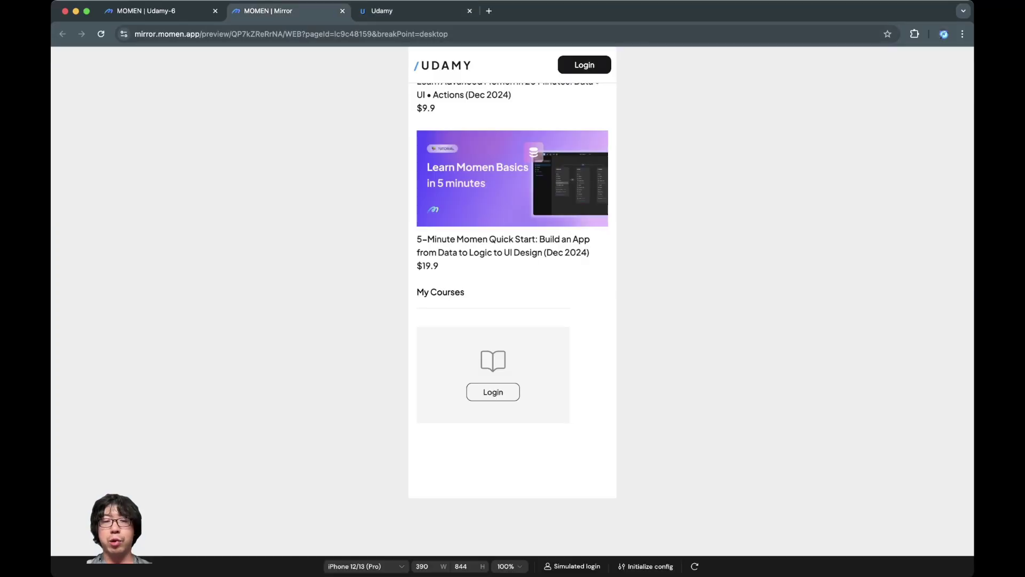
key("ctrl+shift+Tab")
Step: Set the my courses container to 100% width on the phone layout, keeping height at 306.75 px
scroll(518, 321, "down", 5)
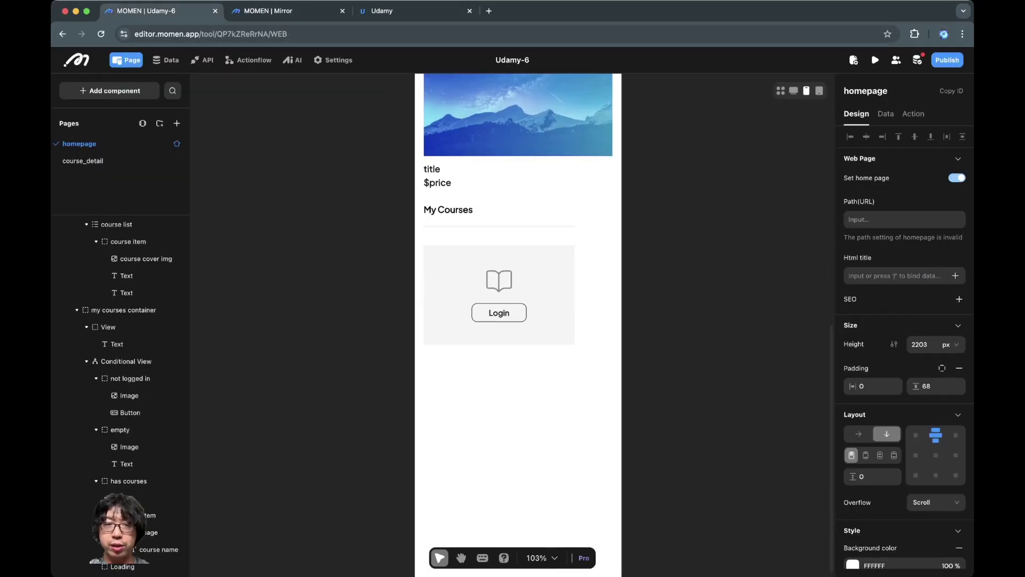
left_click(499, 267)
left_click(449, 205)
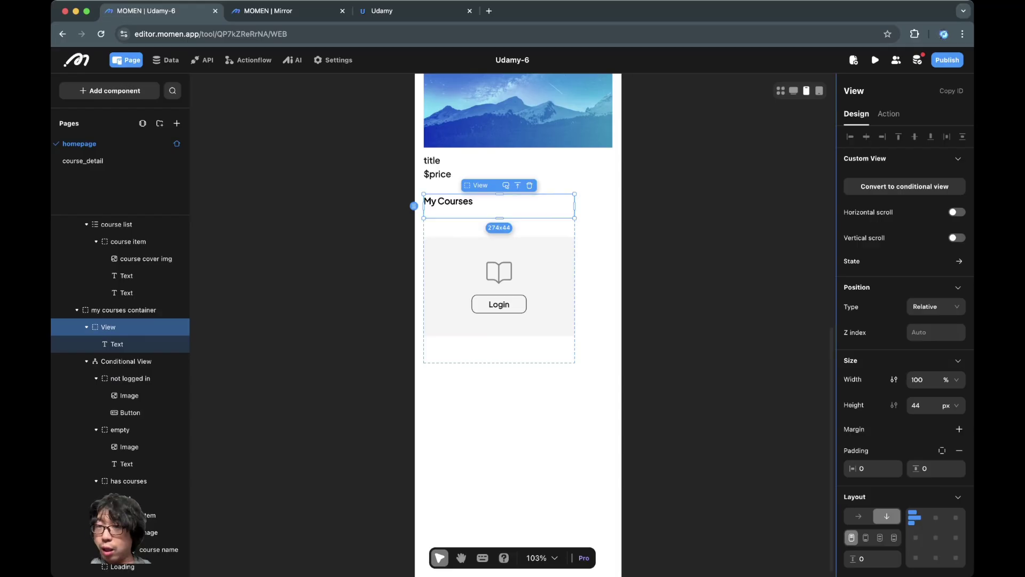
left_click(517, 185)
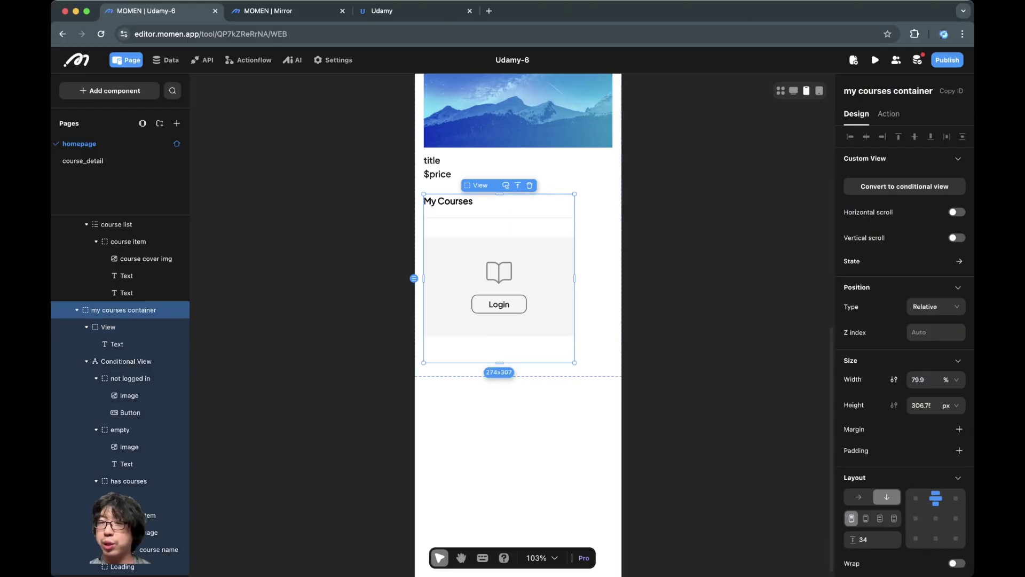
left_click(936, 379)
left_click(920, 379)
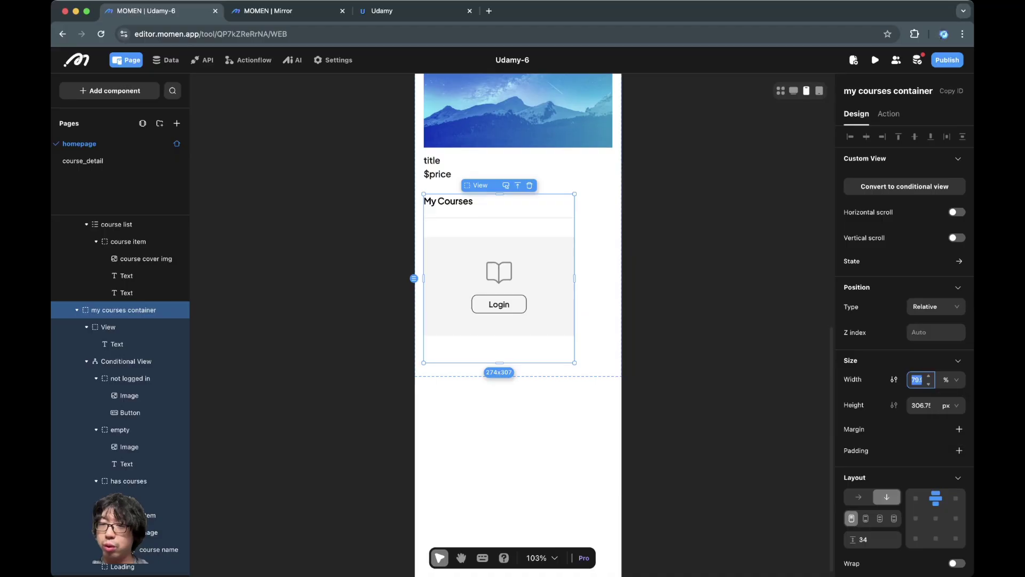
type("100")
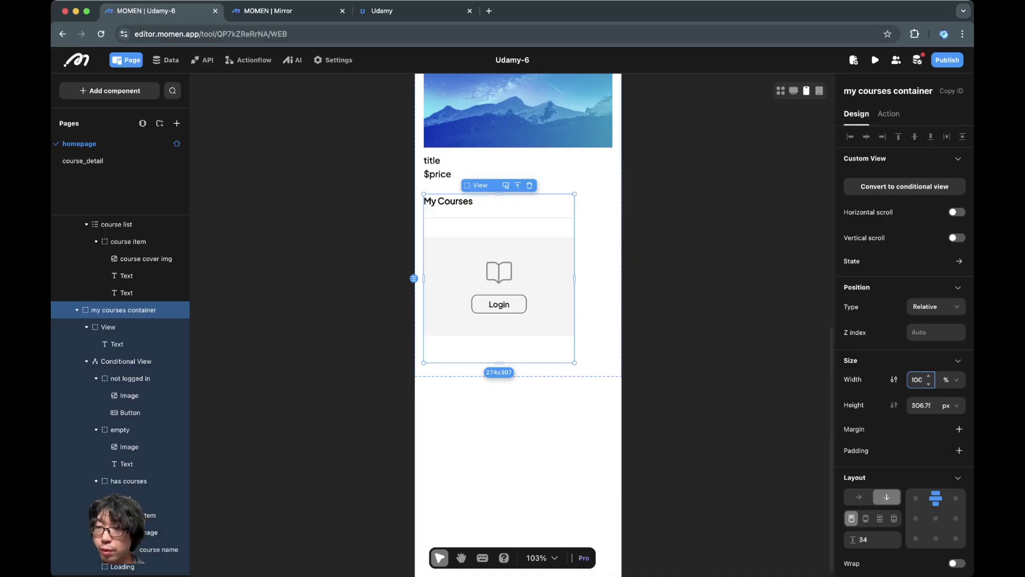
key("Return")
left_click(920, 405)
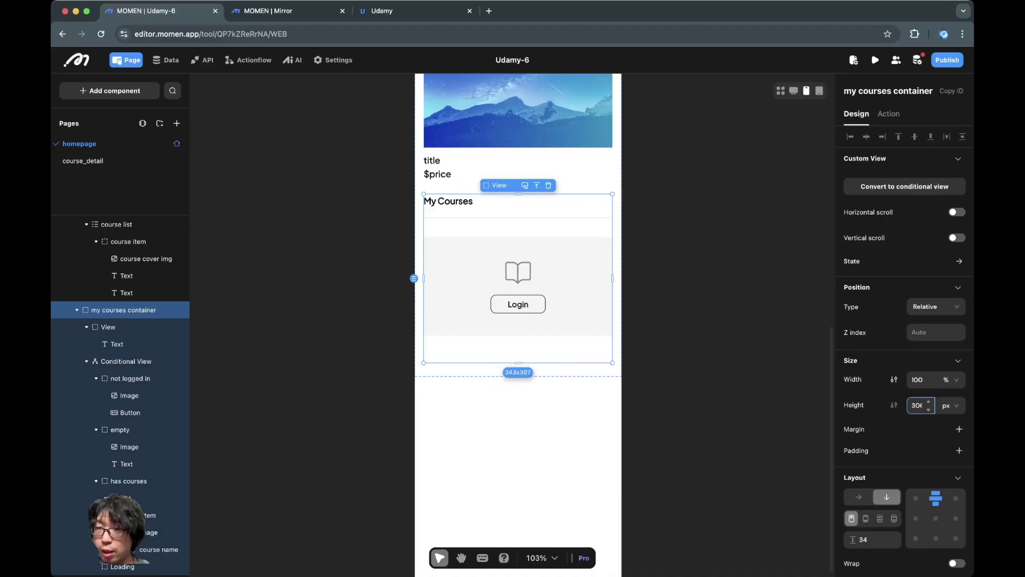
key("Escape")
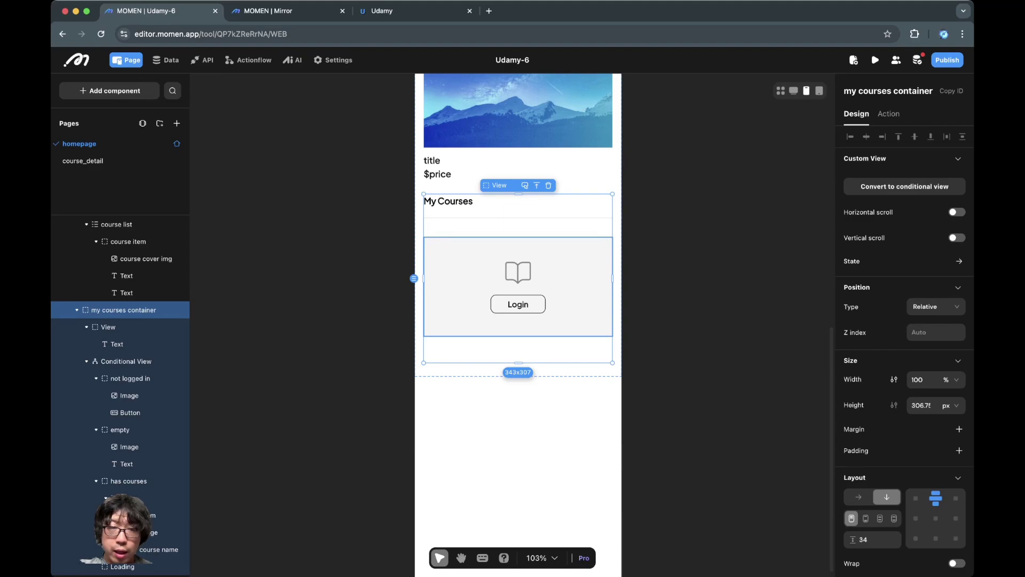
Step: Inspect the not logged in and empty cases, checking how the empty-case book image fills its box
left_click(577, 320)
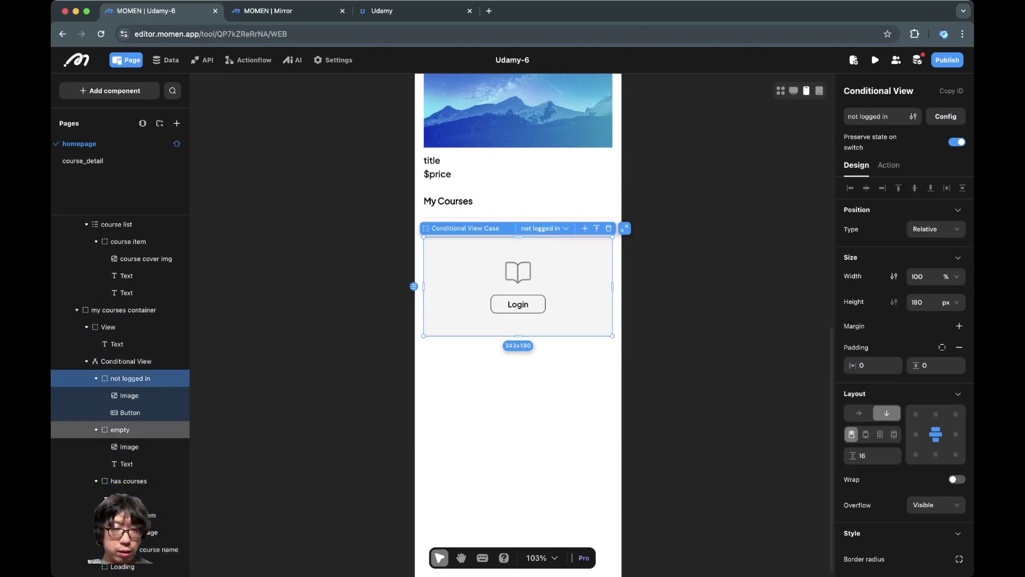
left_click(121, 430)
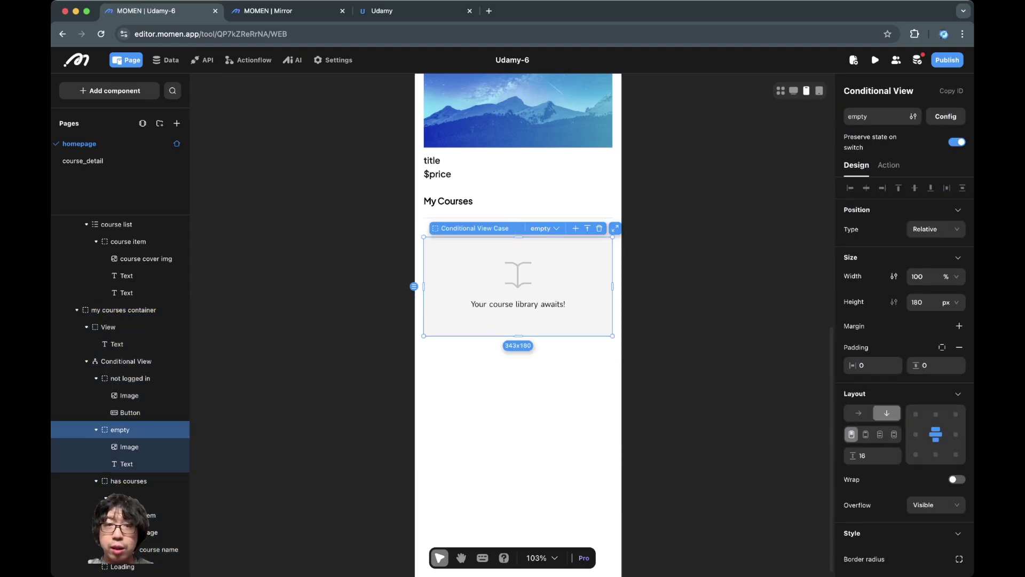
left_click(518, 275)
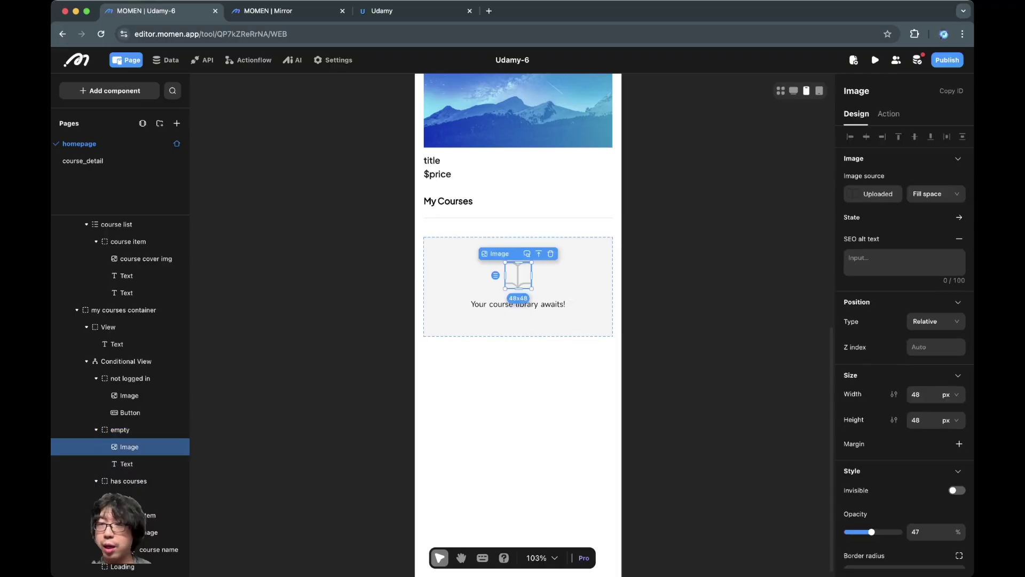
left_click(935, 194)
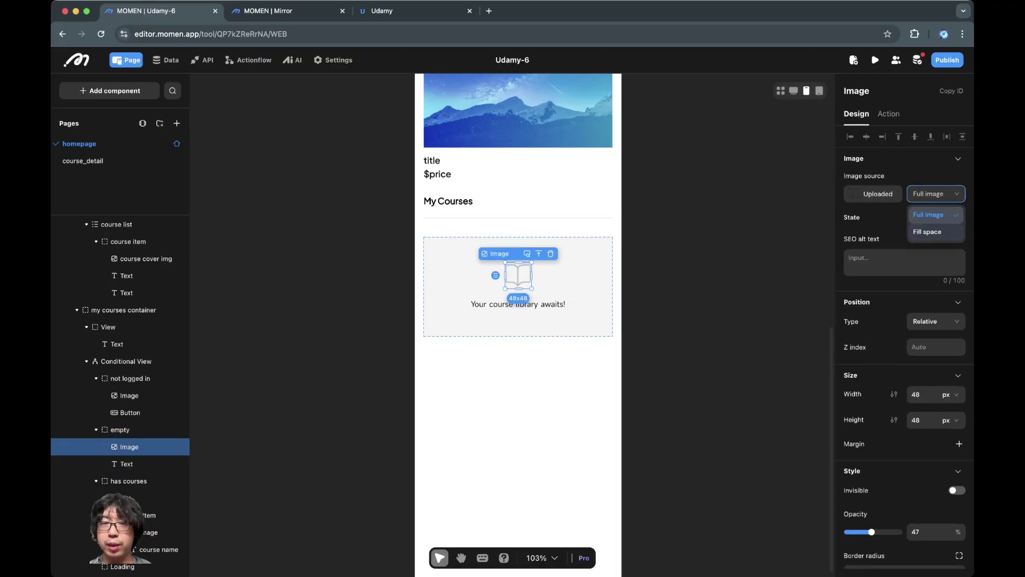
key("Escape")
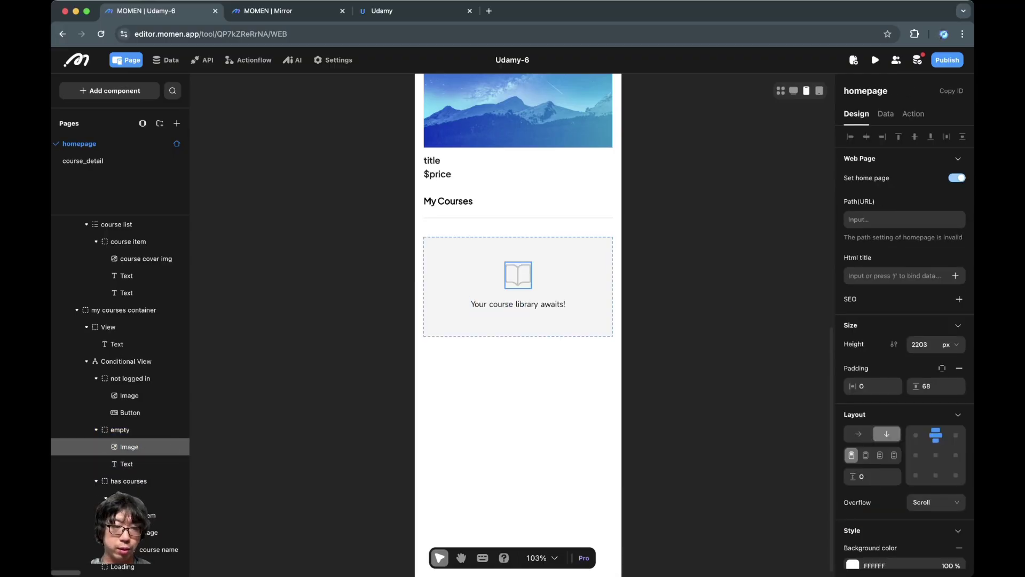
Step: Show the has courses case and inspect its course image, course name and list item
left_click(128, 480)
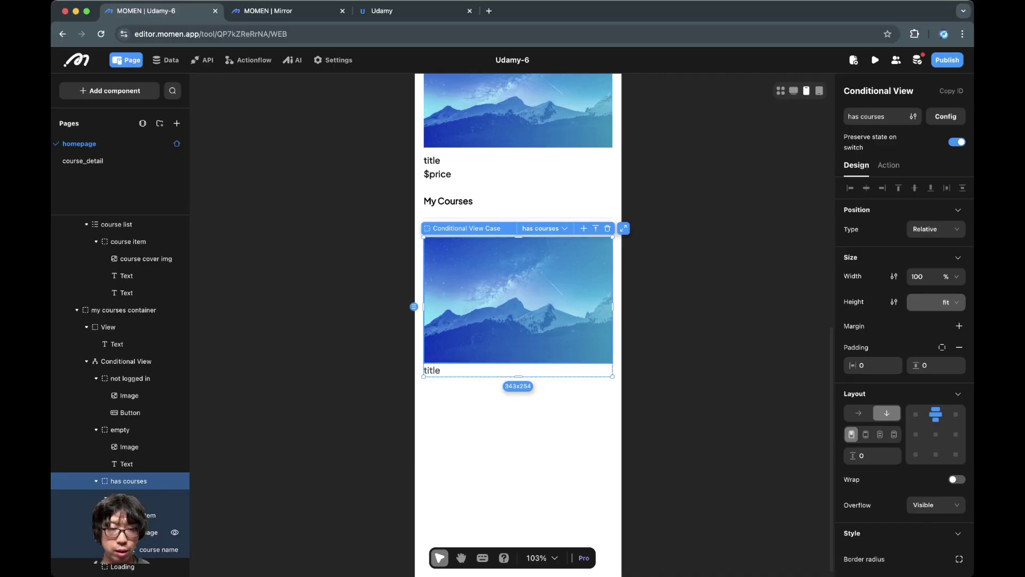
left_click(160, 533)
left_click(160, 550)
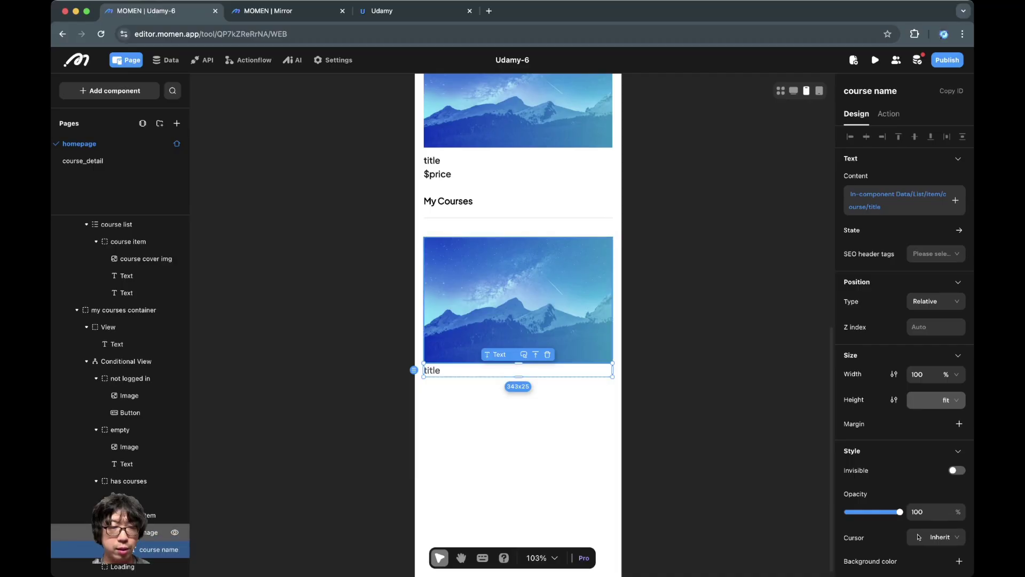
left_click(160, 515)
key("Escape")
scroll(520, 320, "up", 5)
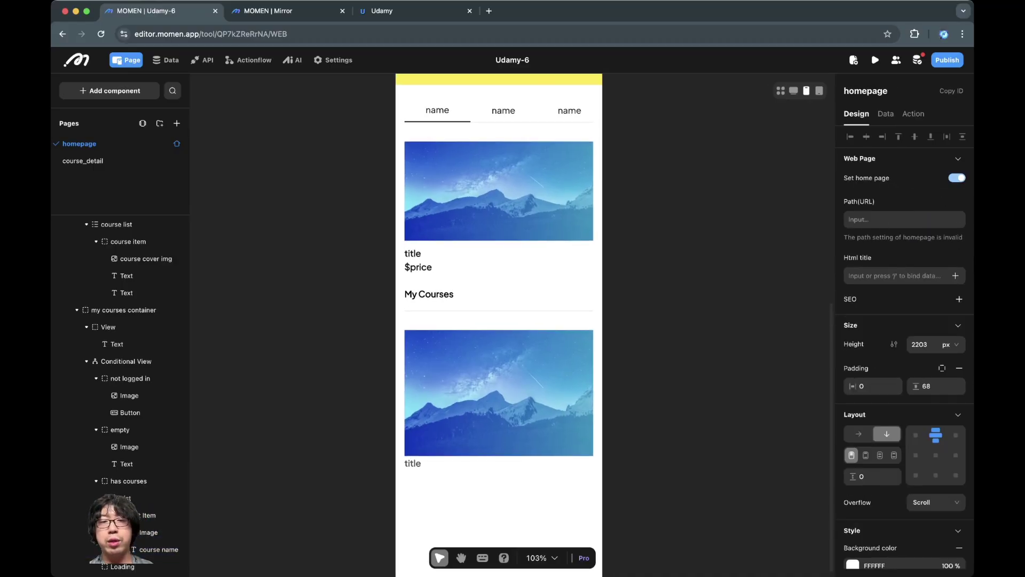
scroll(516, 320, "down", 1)
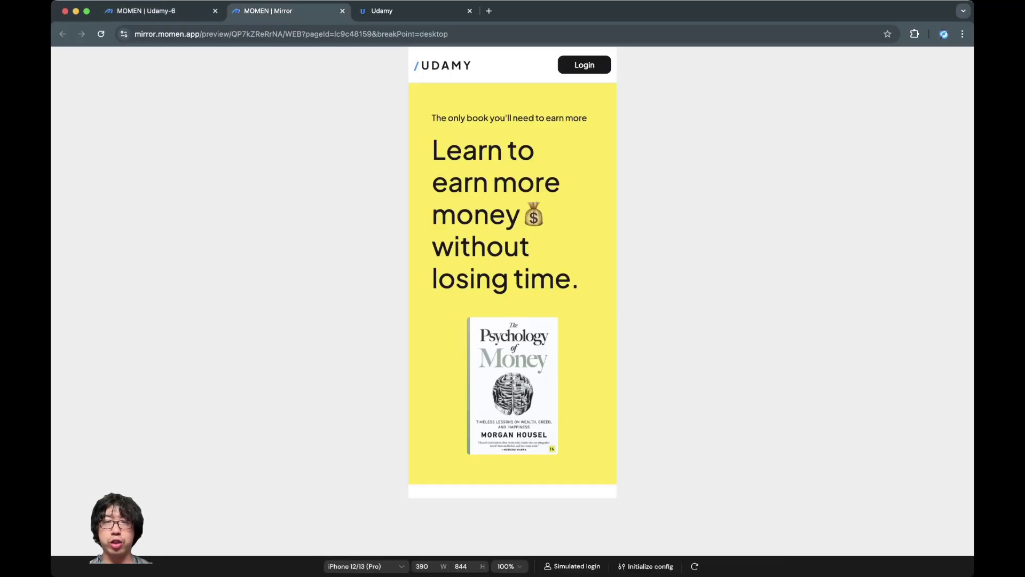
scroll(512, 283, "down", 10)
scroll(512, 283, "up", 10)
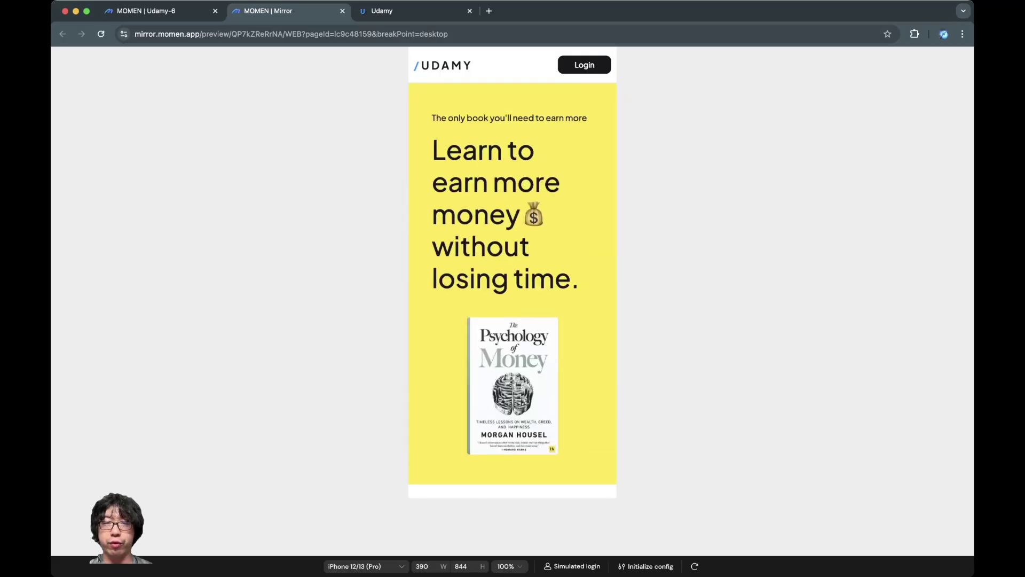
scroll(512, 283, "down", 10)
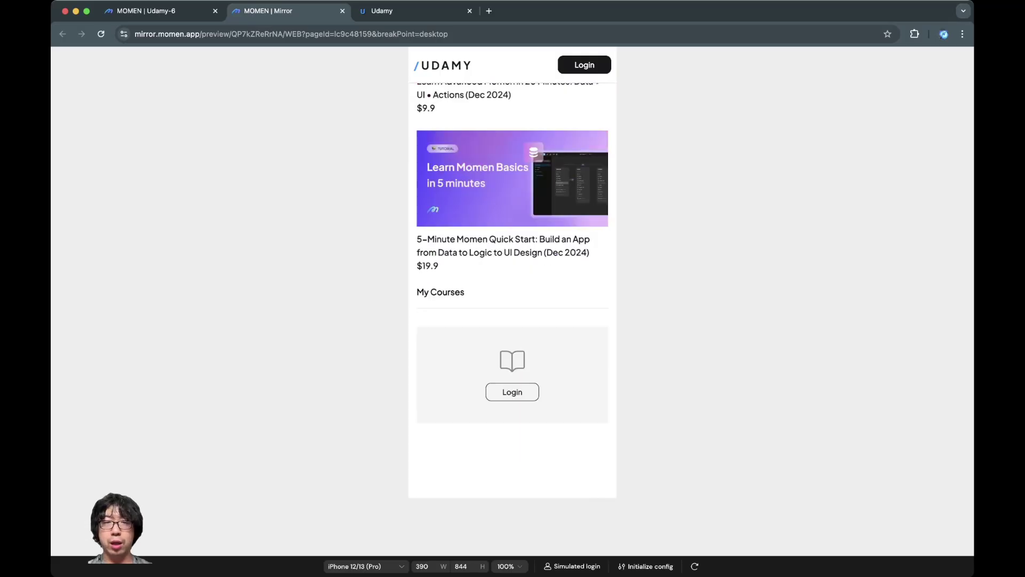
scroll(513, 283, "up", 10)
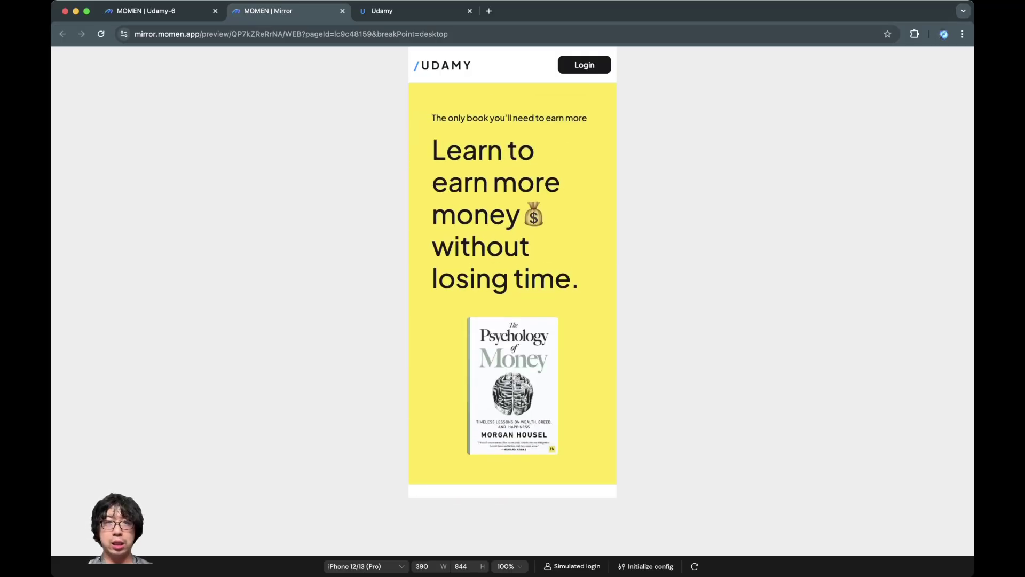
scroll(512, 283, "down", 10)
scroll(513, 283, "up", 10)
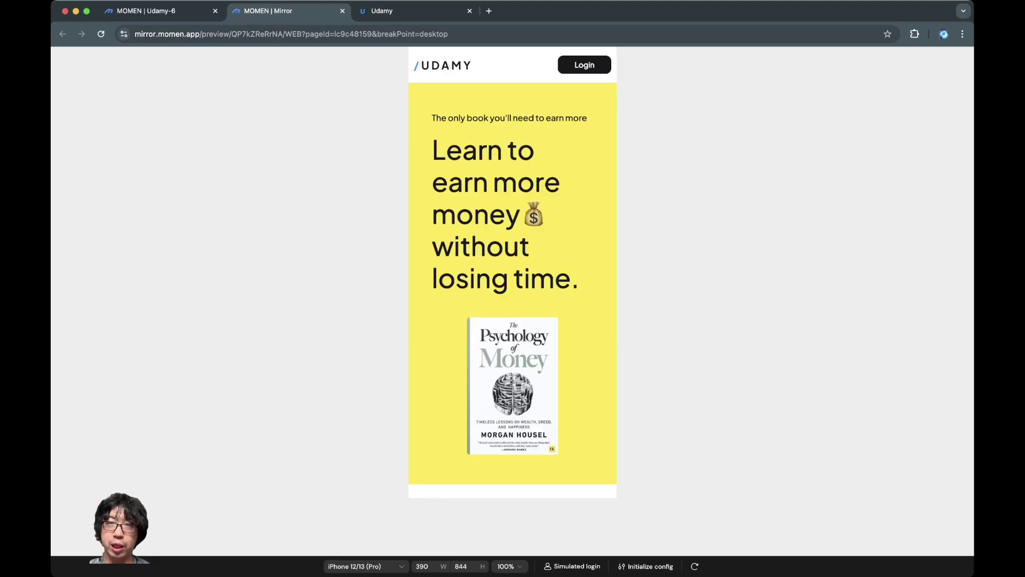
left_click(585, 65)
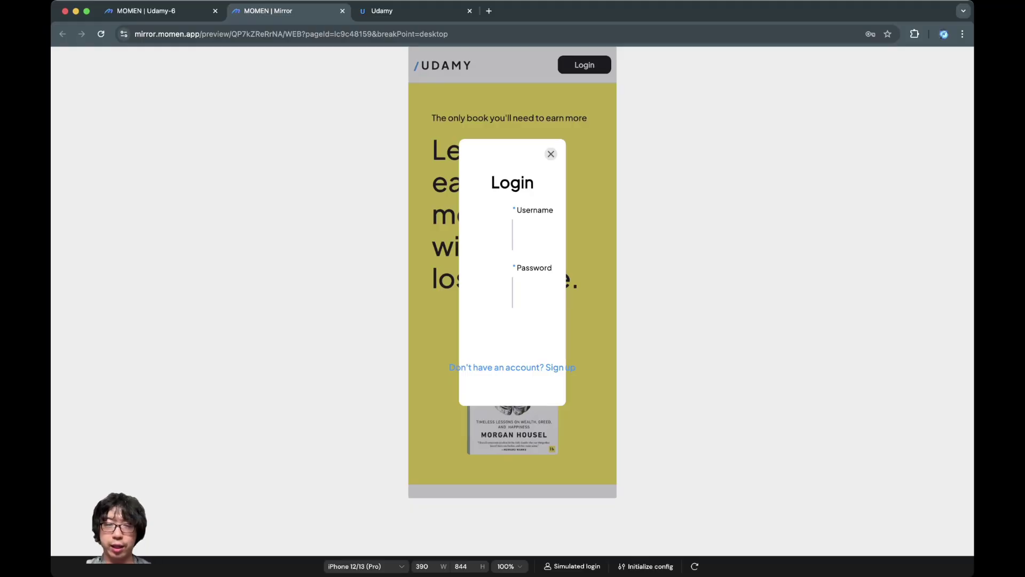
left_click(551, 154)
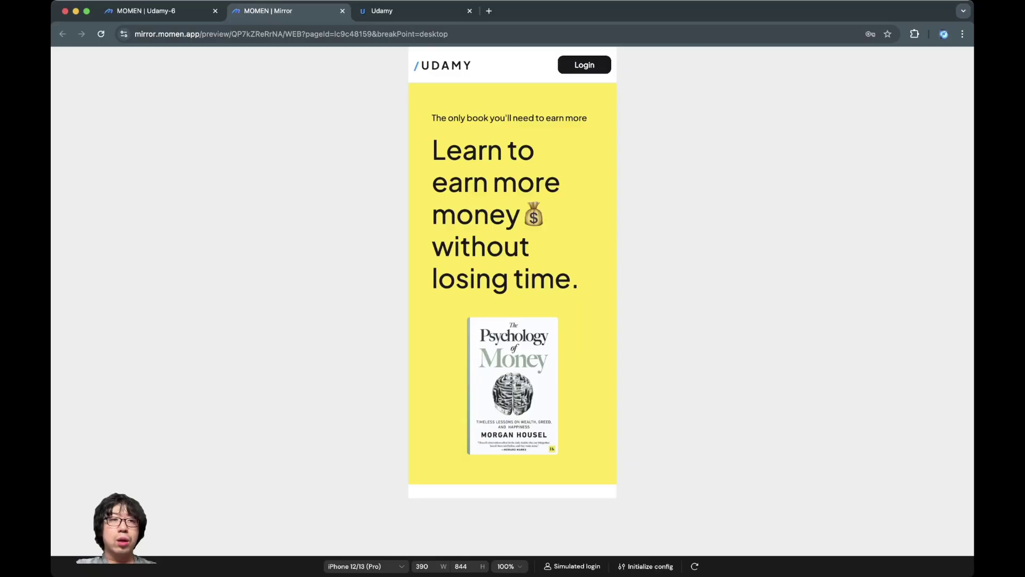
key("super+1")
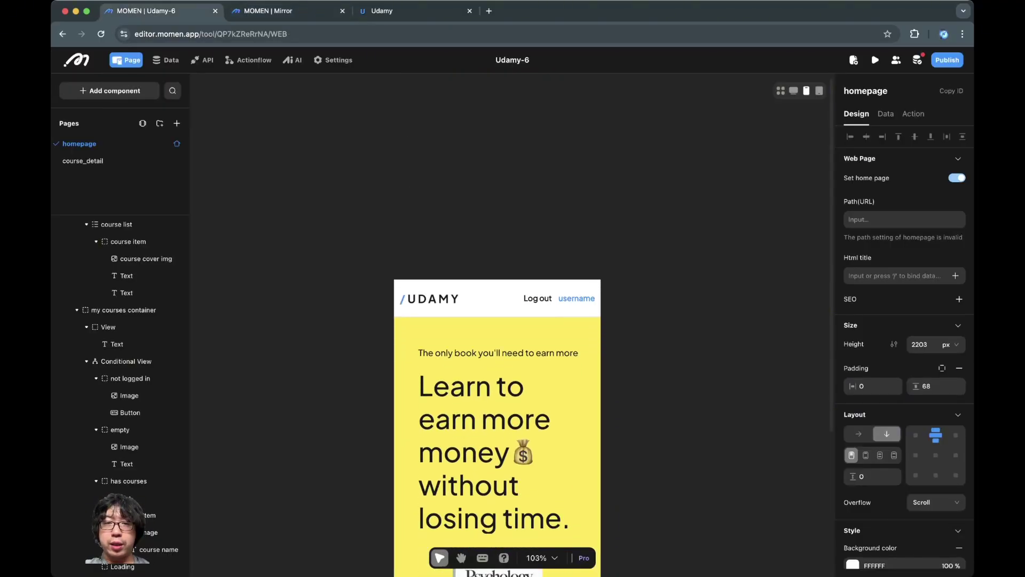
Step: Show the header's not logged in case so its Login button appears
left_click(584, 288)
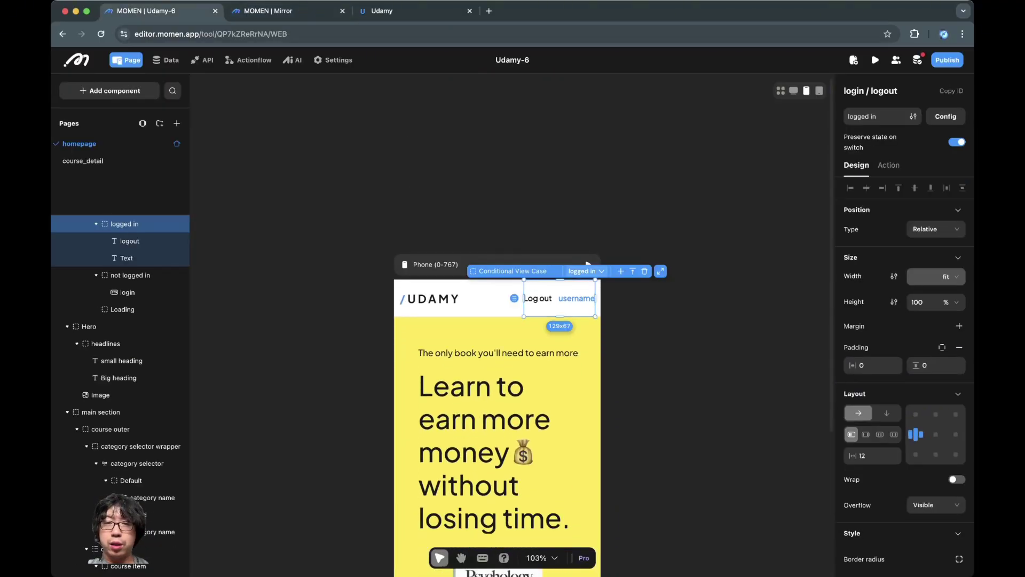
left_click(584, 270)
left_click(556, 197)
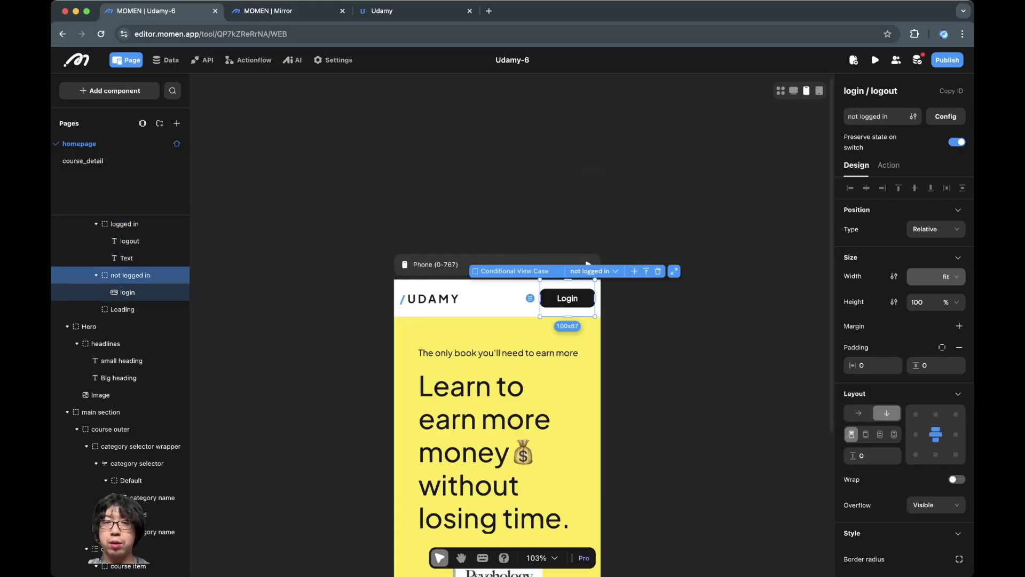
left_click(945, 116)
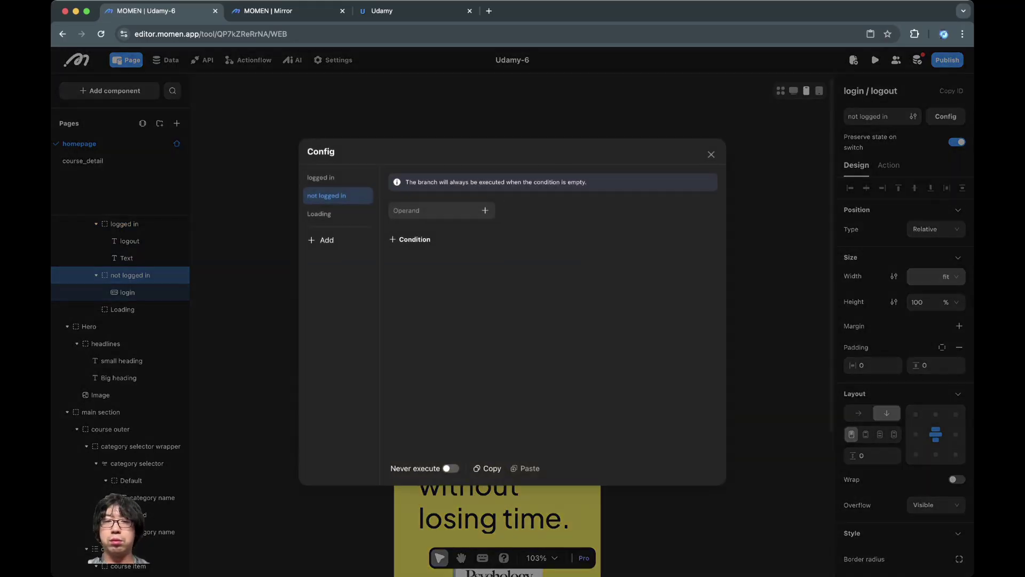
Step: Open the Login button's Show Modal action in Edit mode to edit the login modal
left_click(711, 154)
left_click(567, 299)
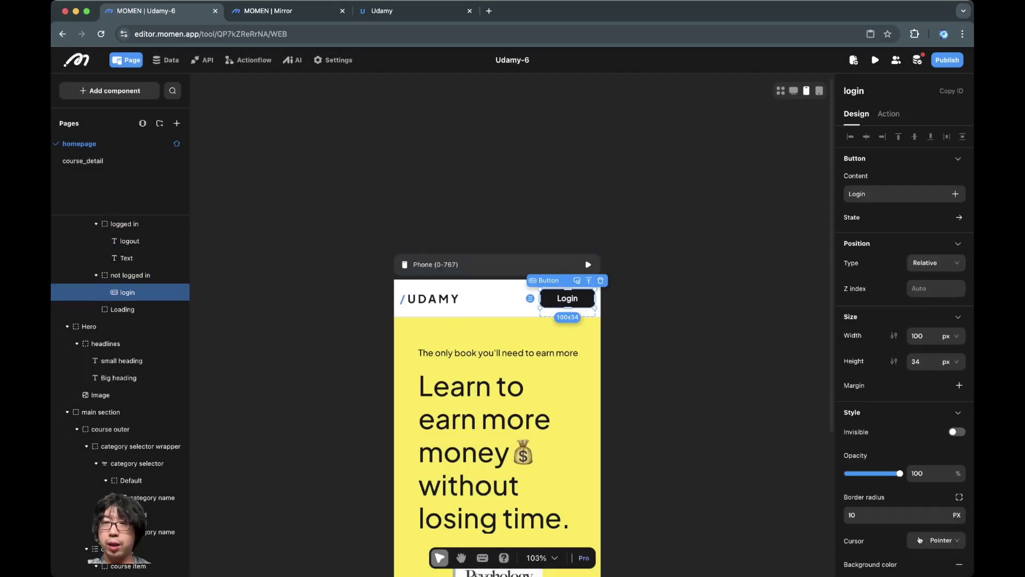
left_click(888, 114)
left_click(880, 178)
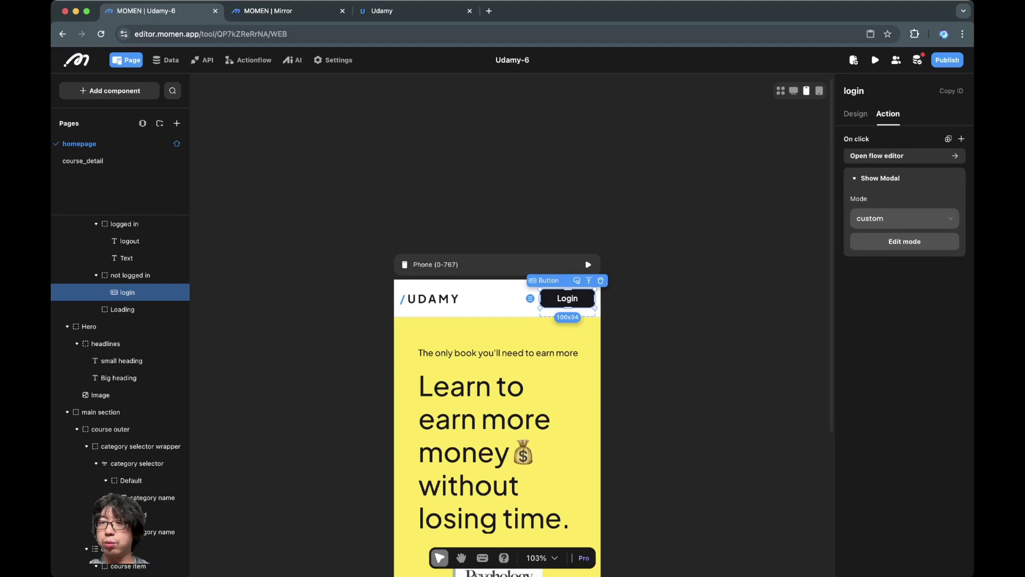
left_click(903, 241)
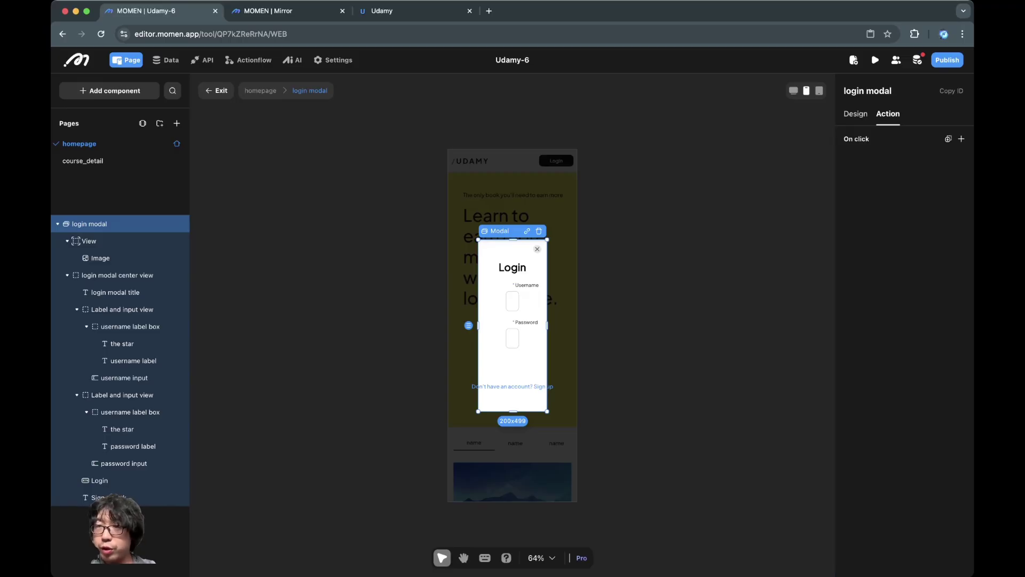
Step: Give the login modal 24 side padding and 90% width
left_click(855, 114)
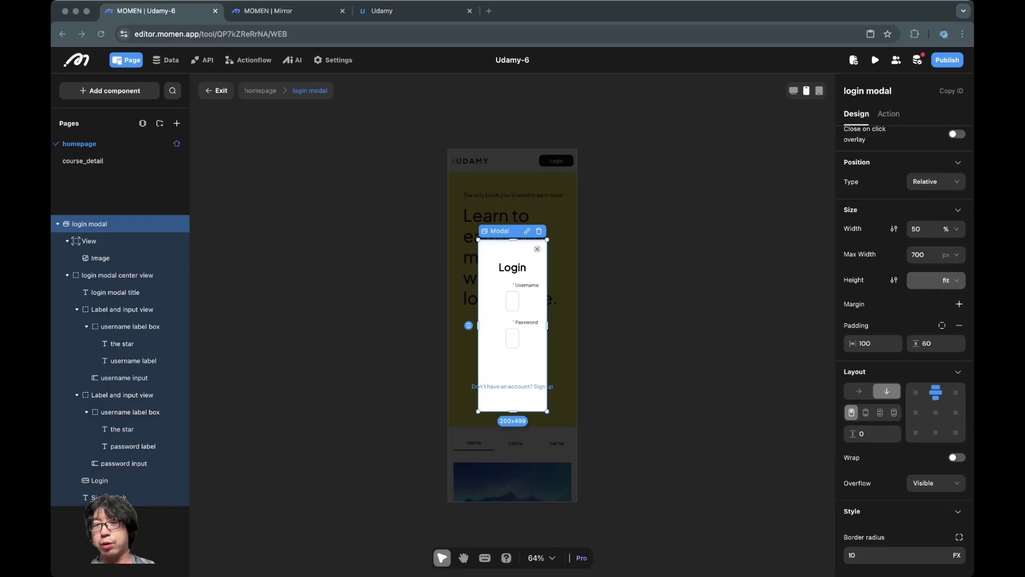
left_click(876, 343)
type("24")
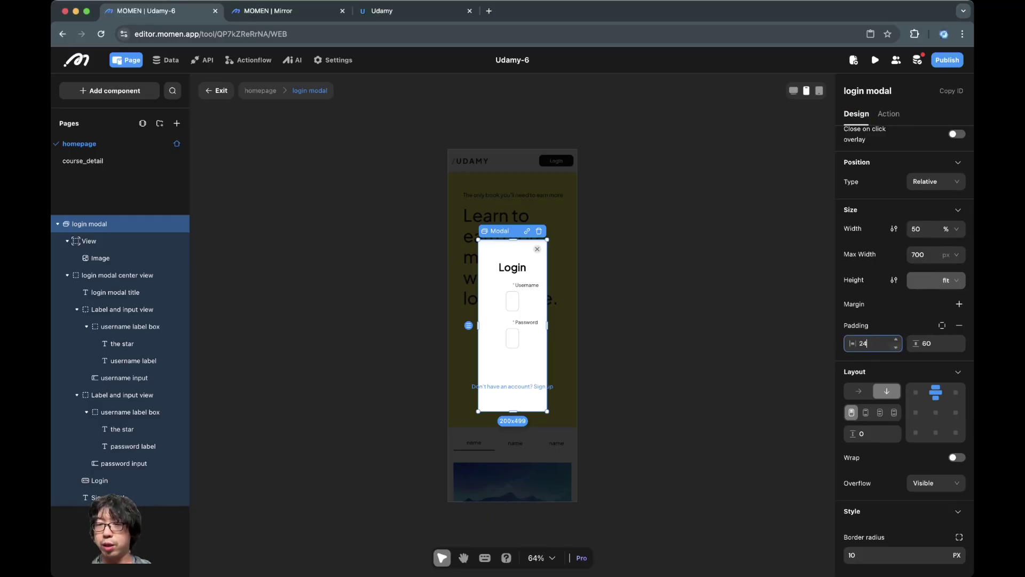
key("Return")
left_click(930, 344)
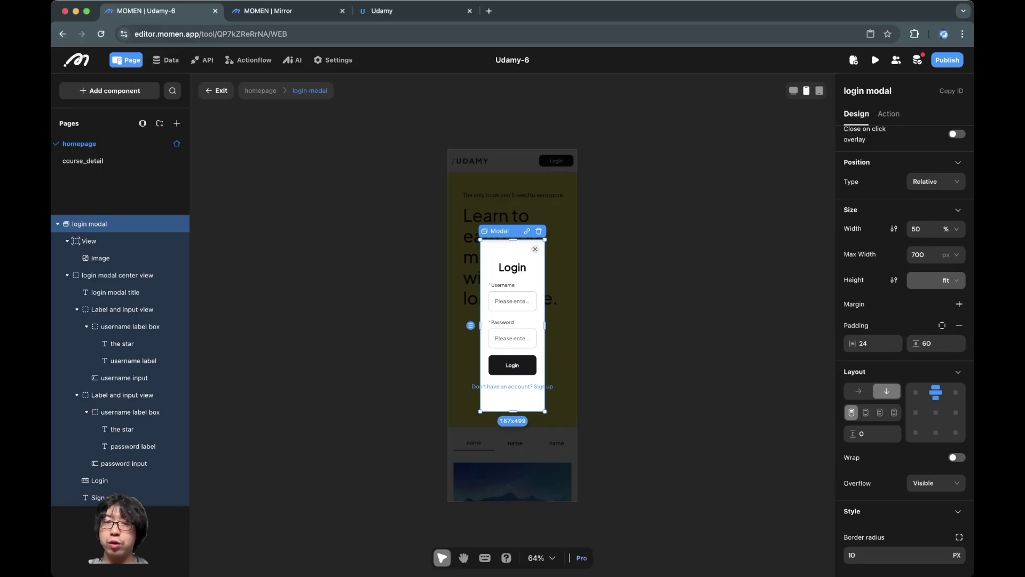
left_click(920, 229)
type("90")
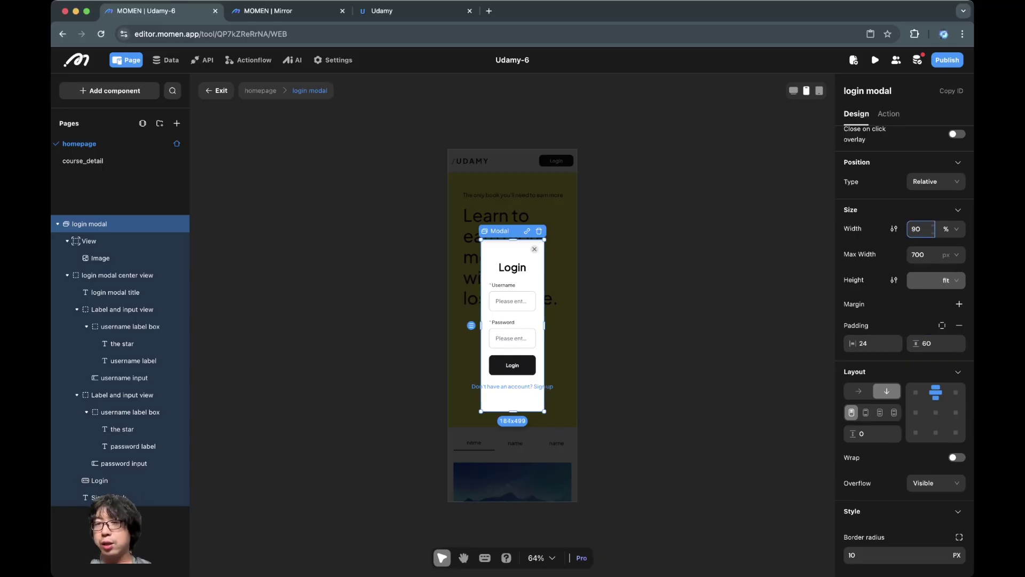
key("Return")
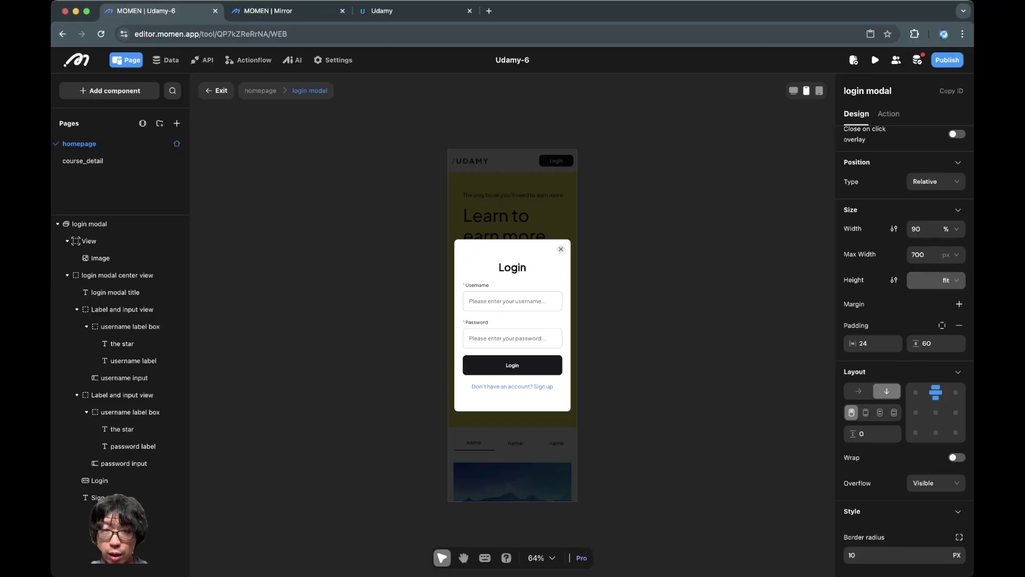
double_click(512, 386)
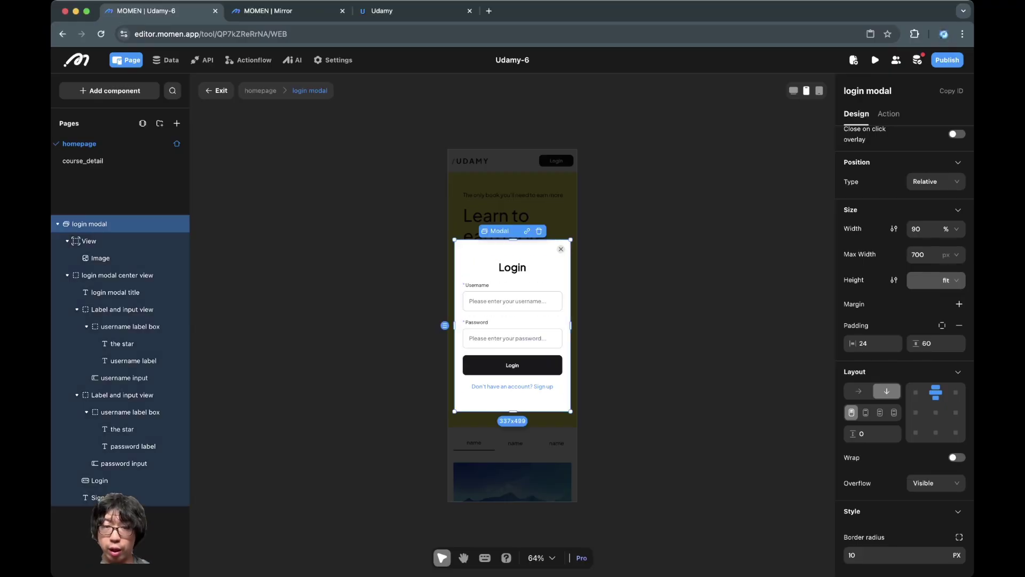
Step: Open the Signup modal from the Sign up link and set its width to 90% and side padding to 24
left_click(888, 113)
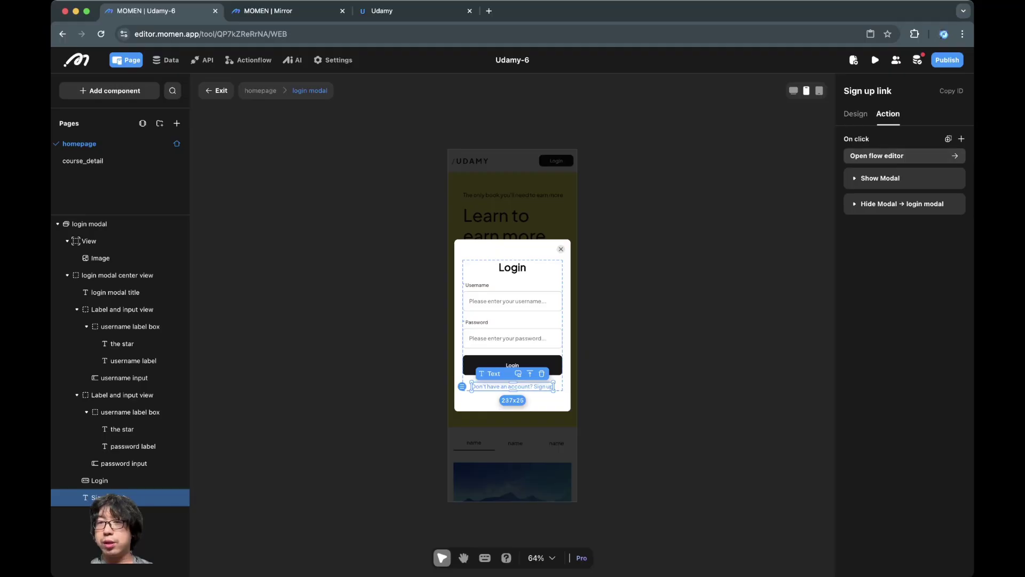
left_click(880, 178)
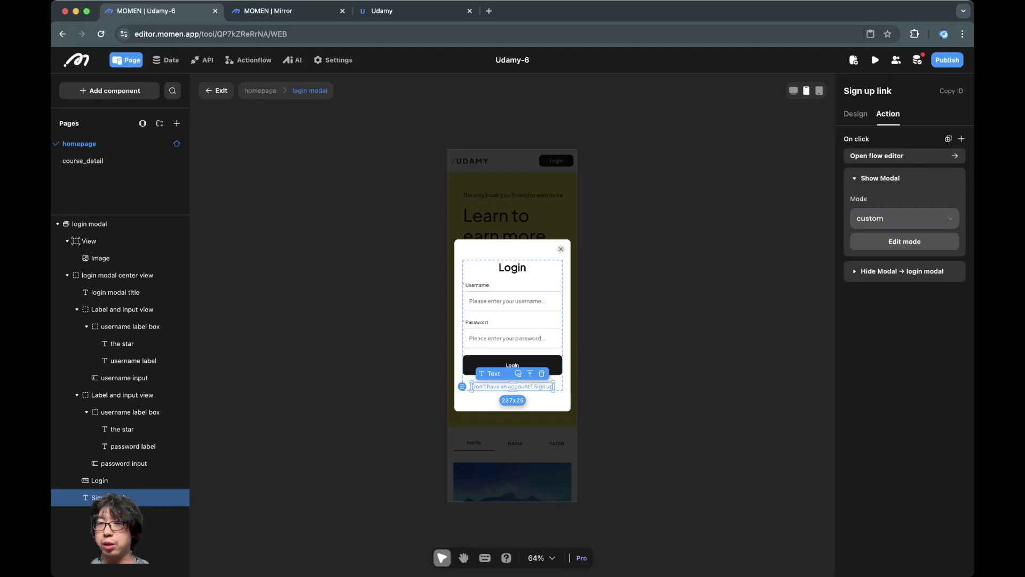
left_click(904, 238)
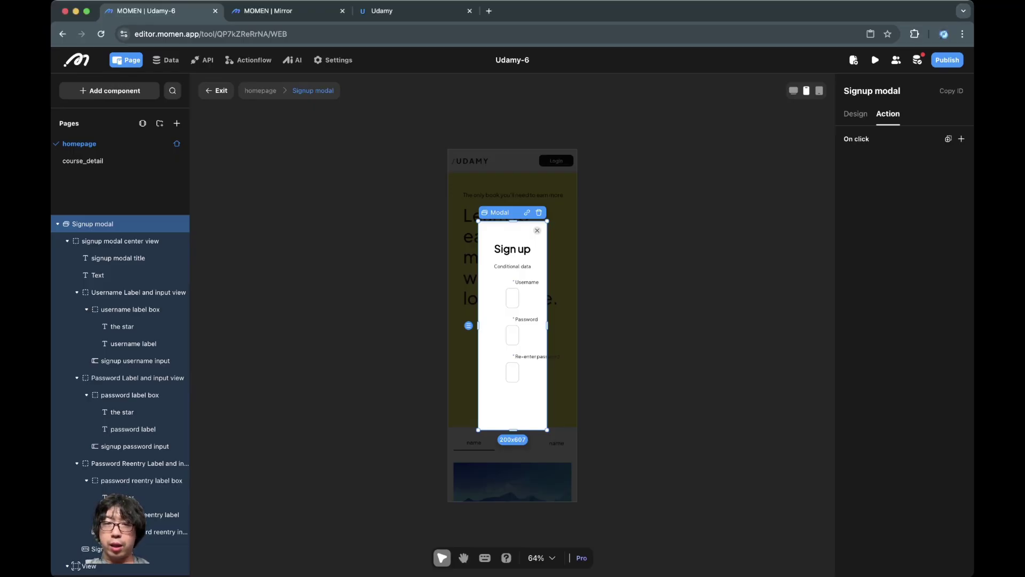
left_click(856, 113)
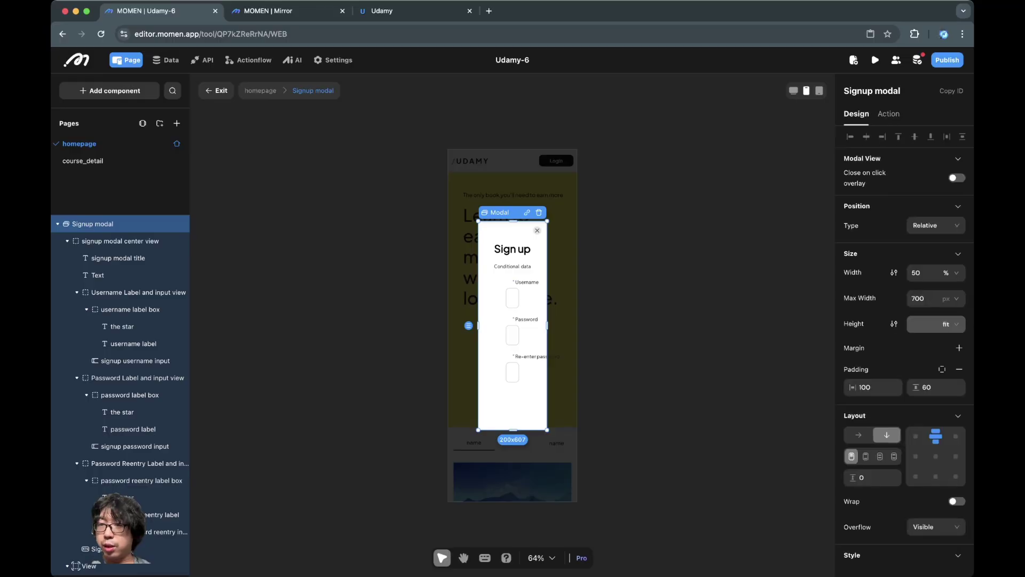
double_click(915, 273)
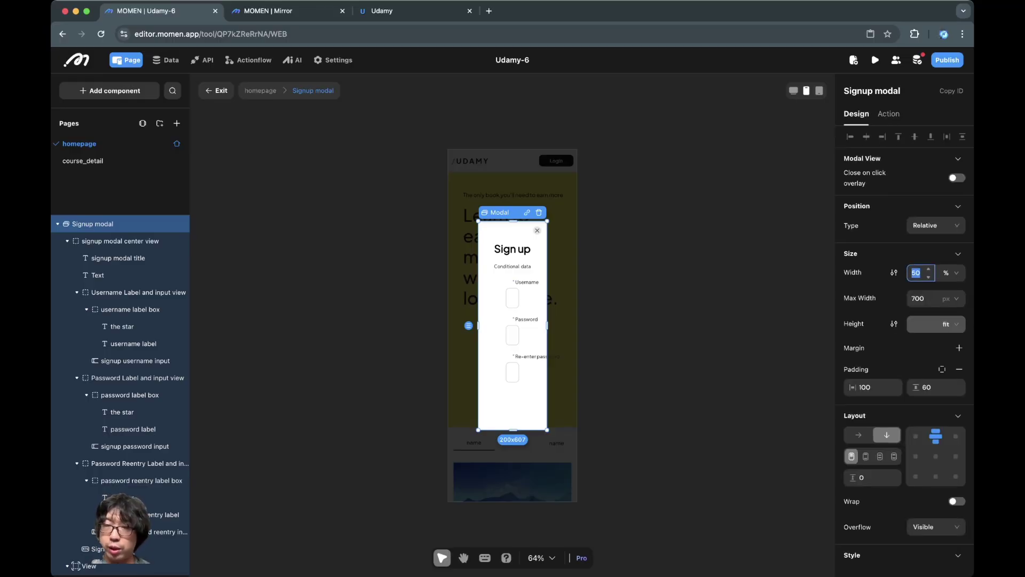
type("90")
key("Return")
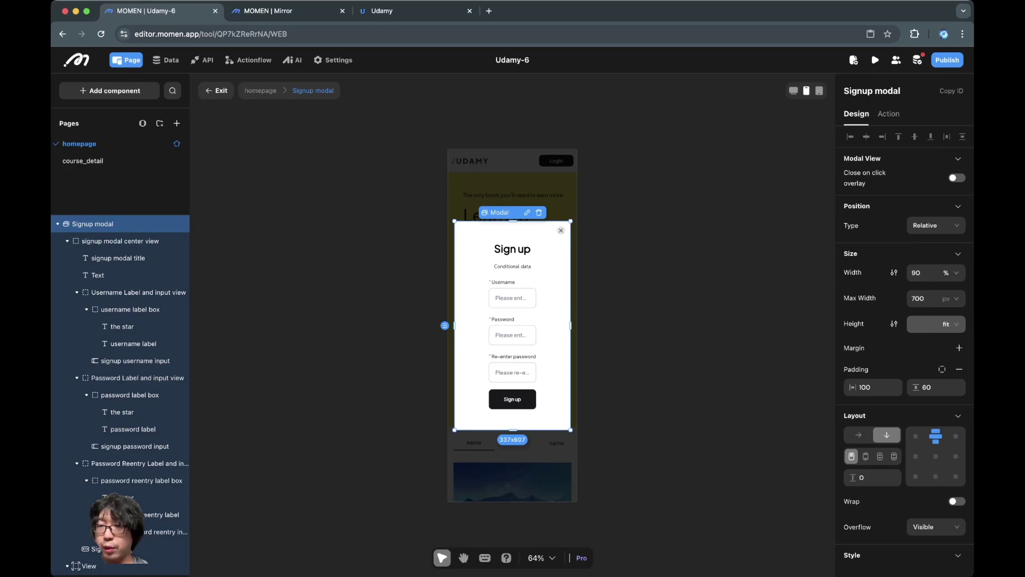
double_click(865, 387)
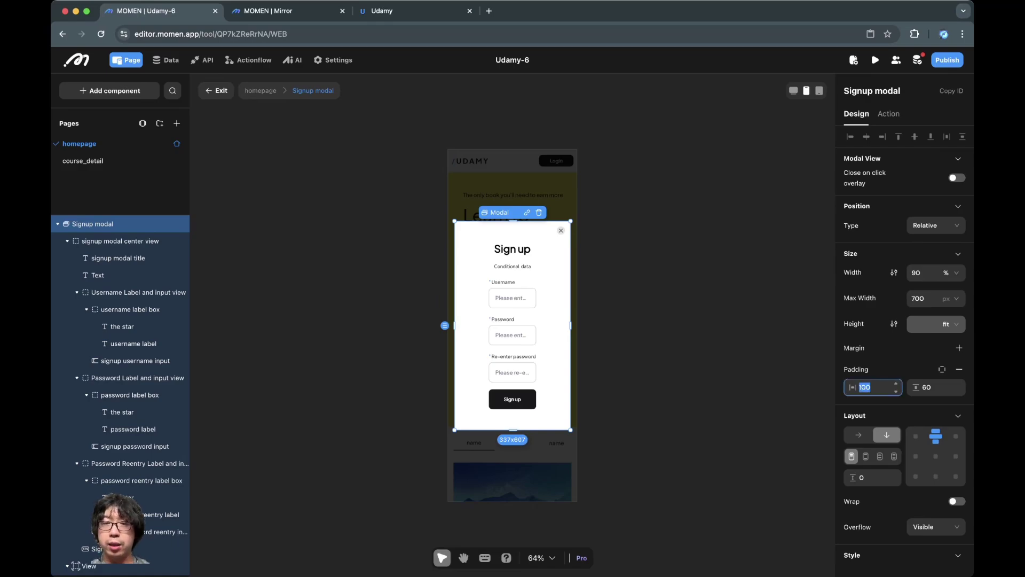
key("super+Tab")
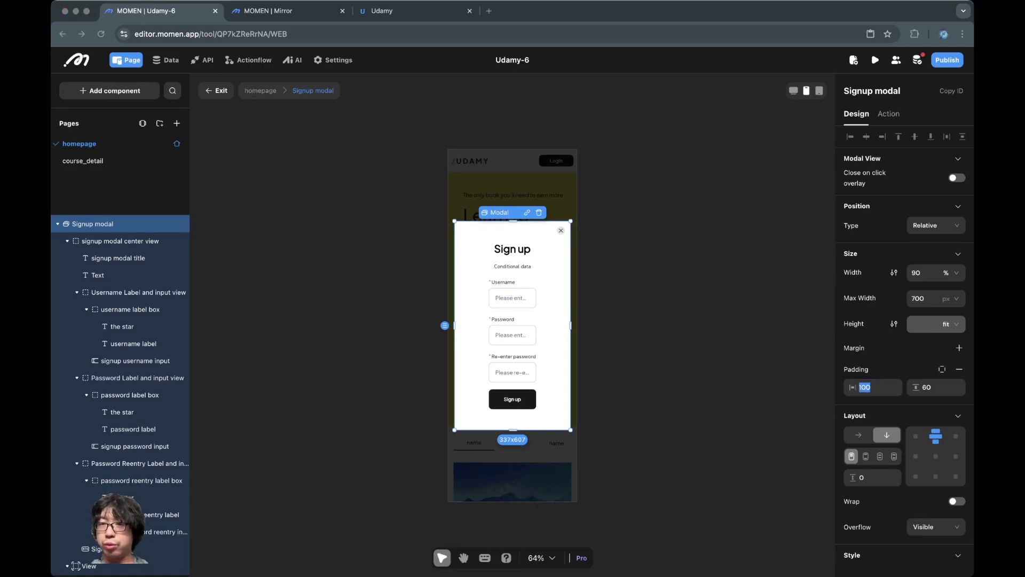
key("super+Tab")
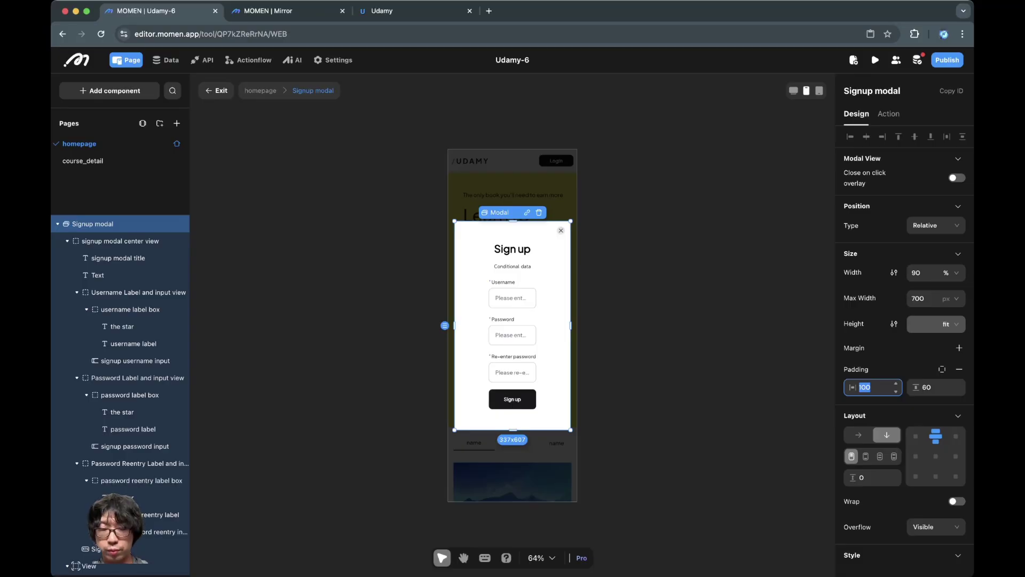
type("24")
key("Return")
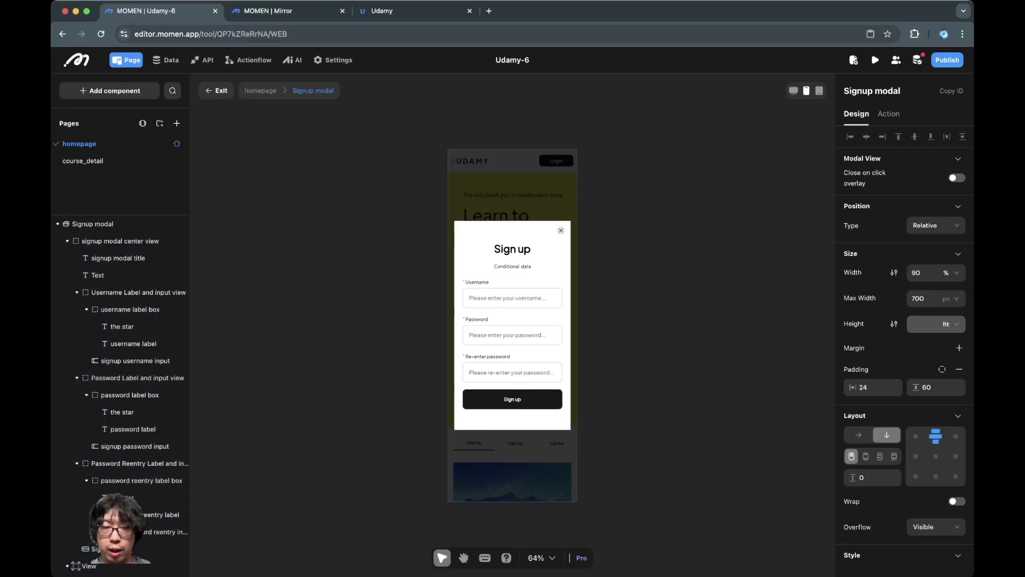
Step: Leave Signup modal editing and return to the homepage
left_click(512, 398)
key("Escape")
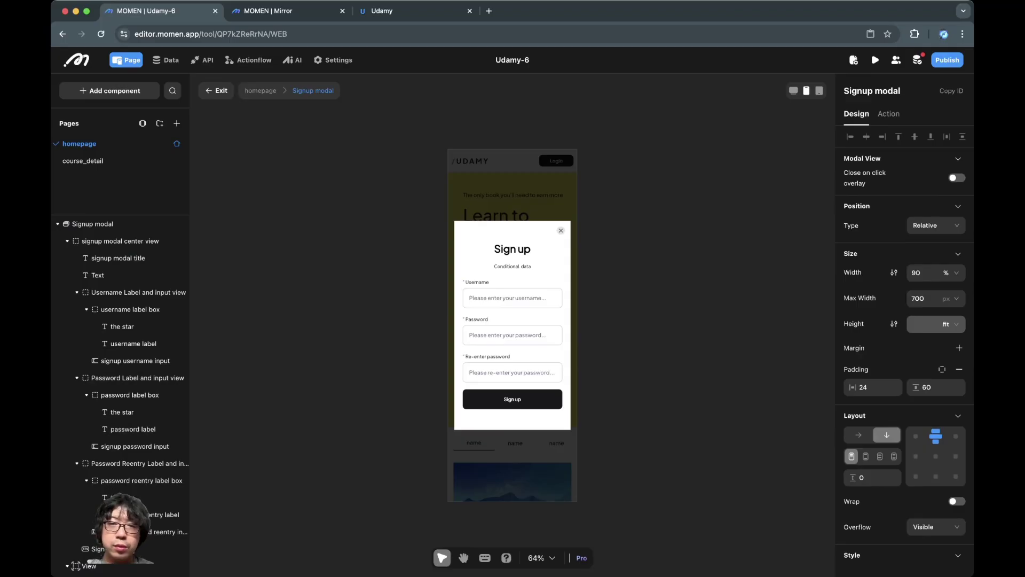
key("Return")
key("Escape")
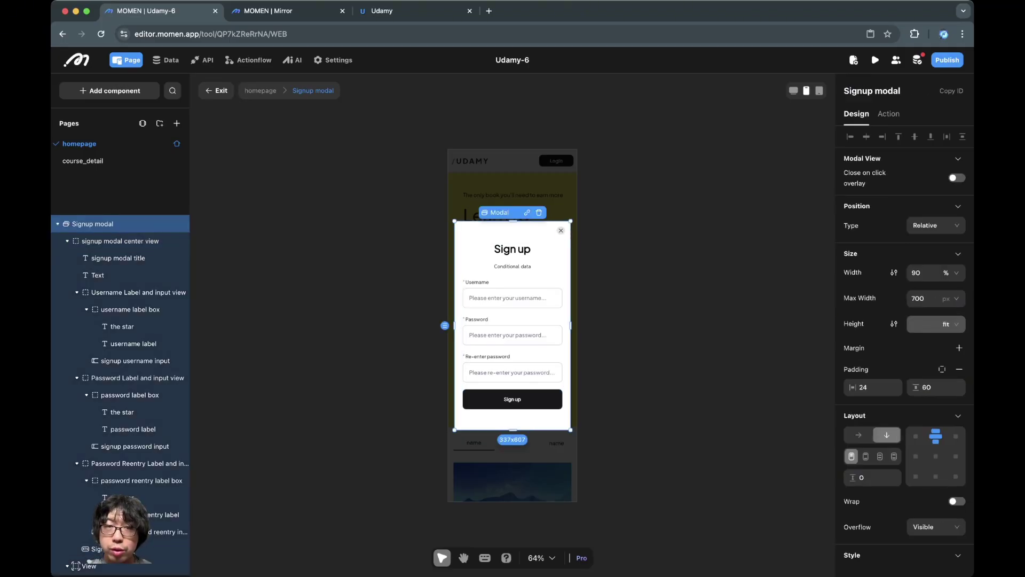
key("Escape")
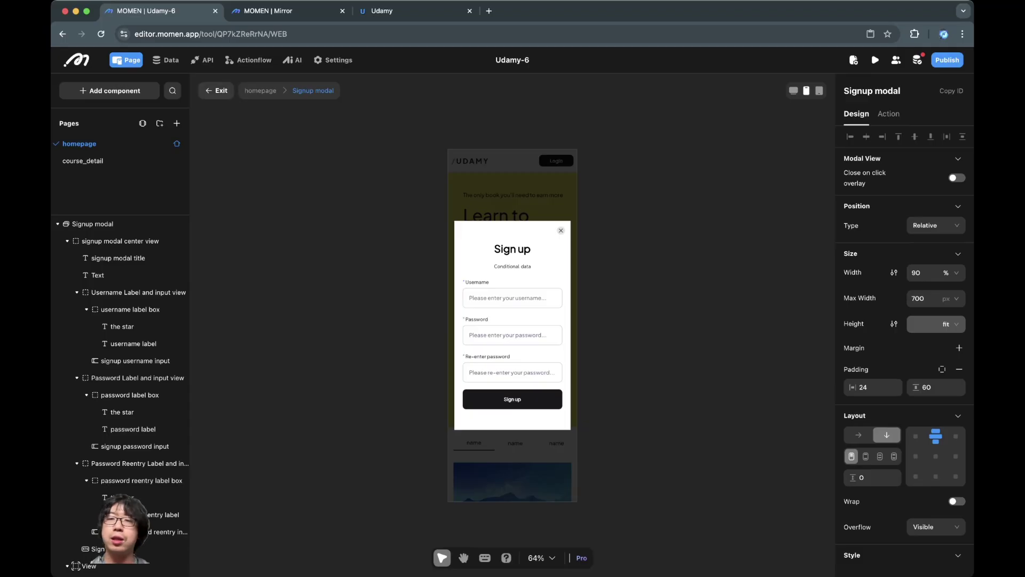
key("Escape")
Step: Switch to the Desktop layout, show the not logged in state and select the Login button
left_click(794, 91)
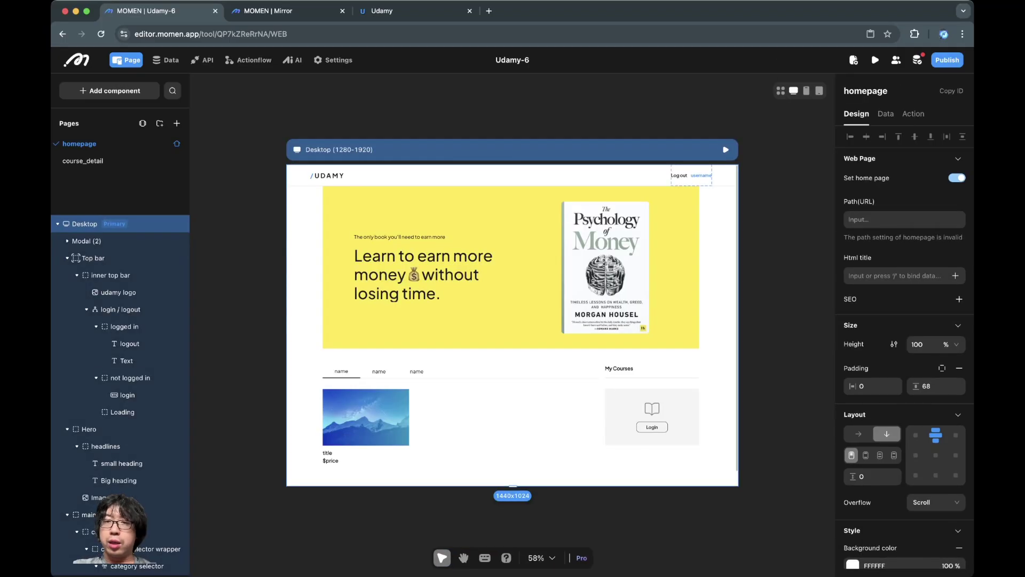
left_click(692, 175)
left_click(715, 156)
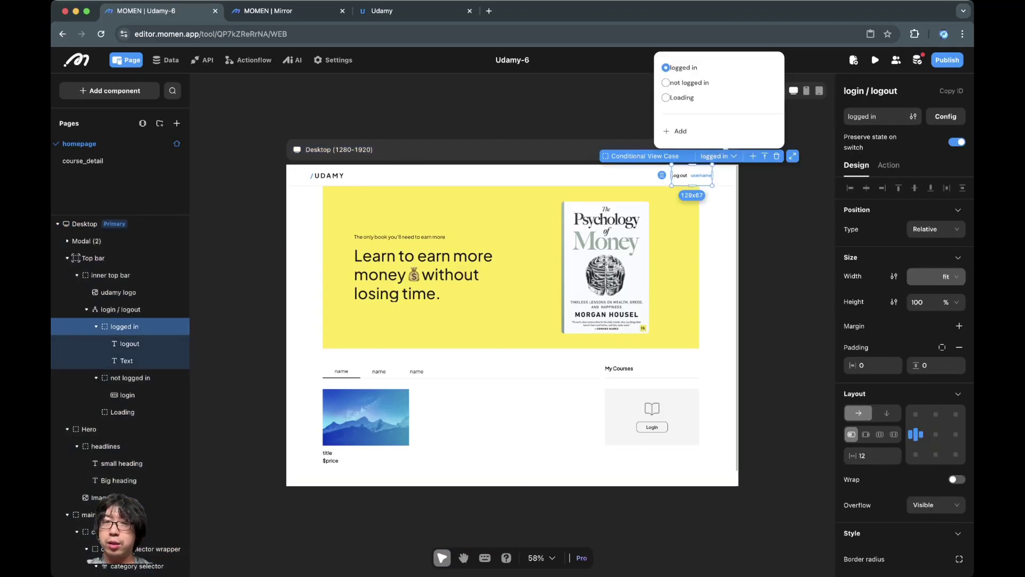
left_click(689, 82)
left_click(696, 175)
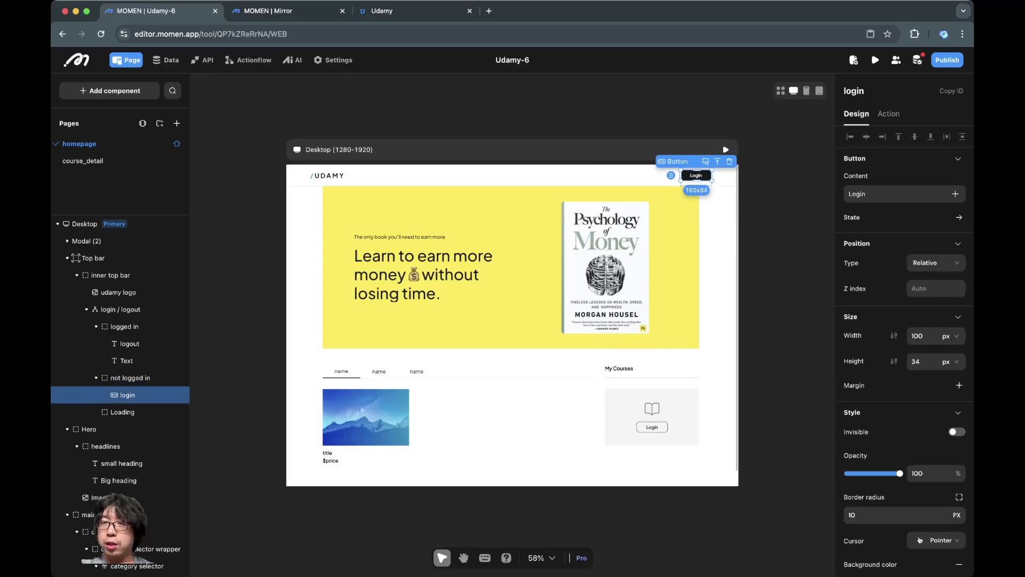
left_click(887, 114)
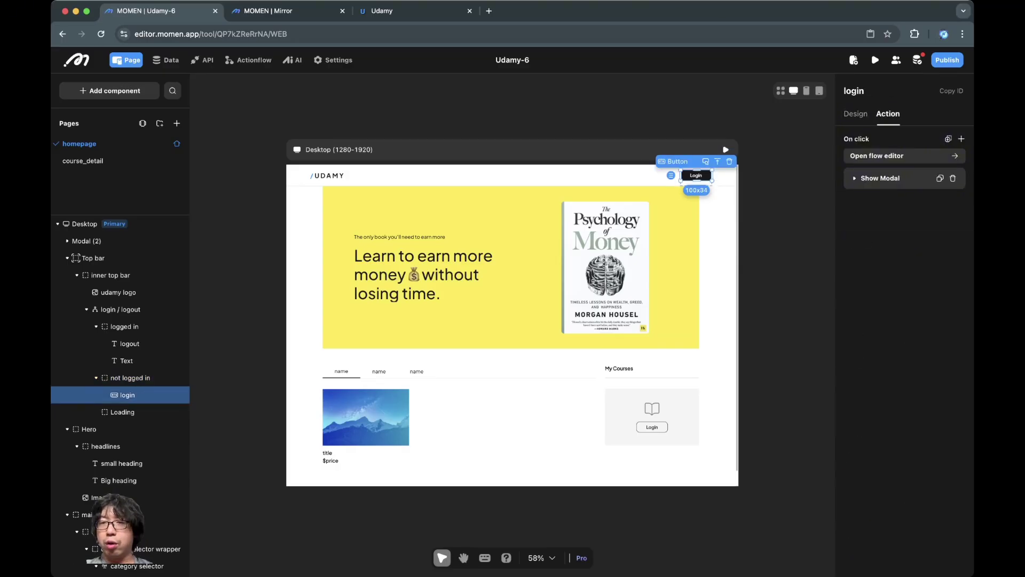
Step: Open the desktop login modal, then the Signup modal through the Sign up link's Show Modal action
left_click(880, 178)
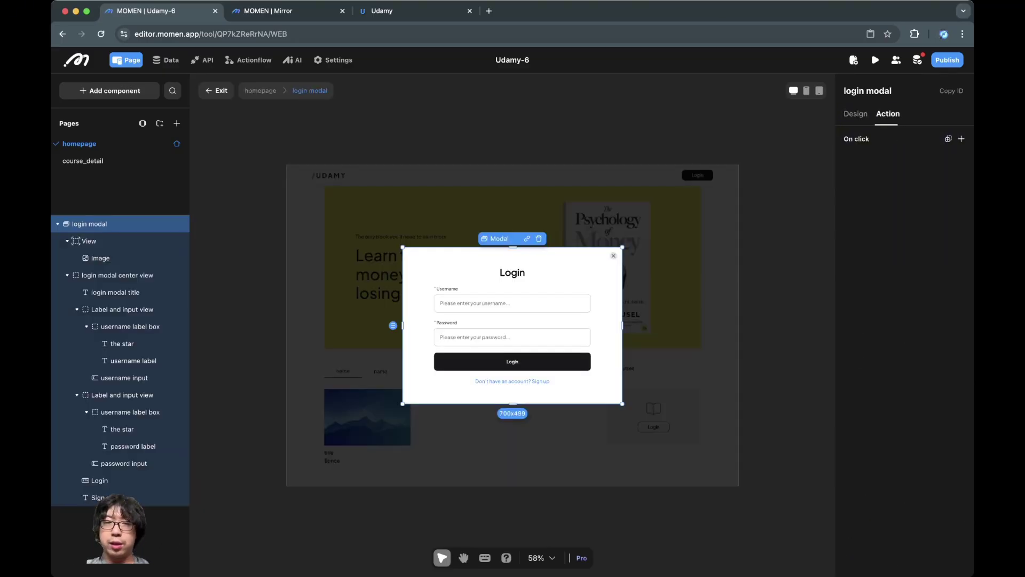
left_click(905, 242)
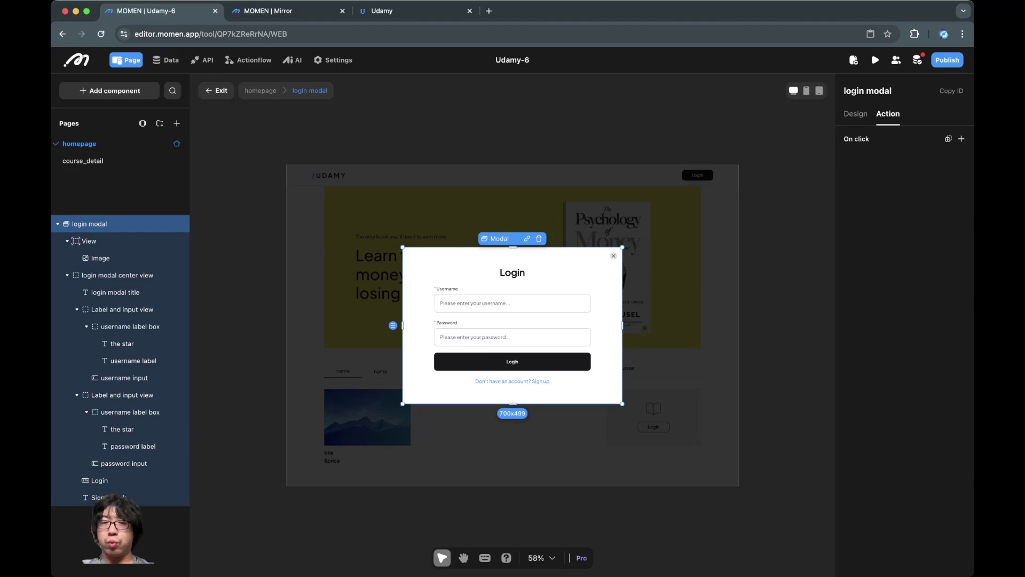
key("Escape")
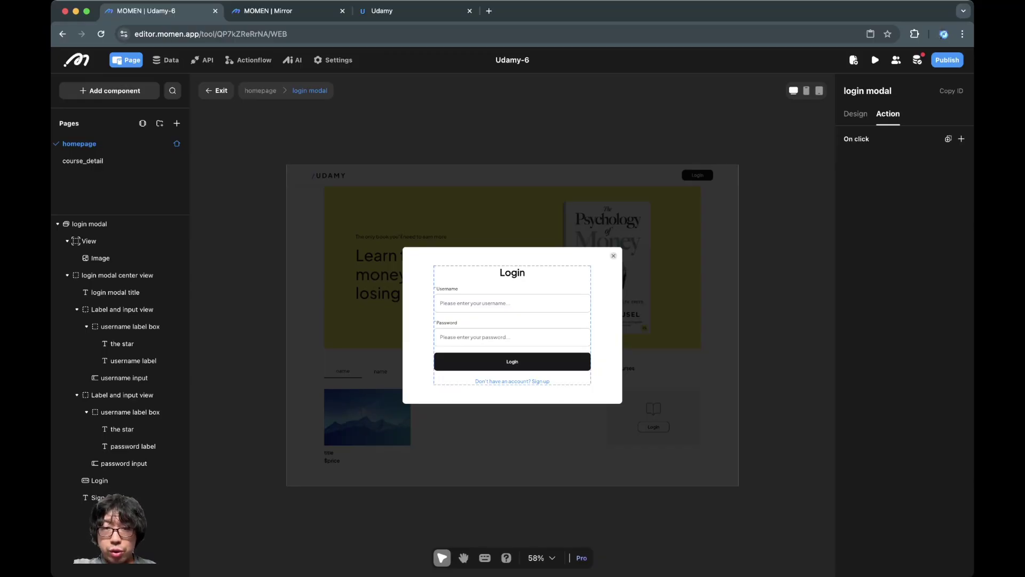
left_click(436, 268)
left_click(512, 381)
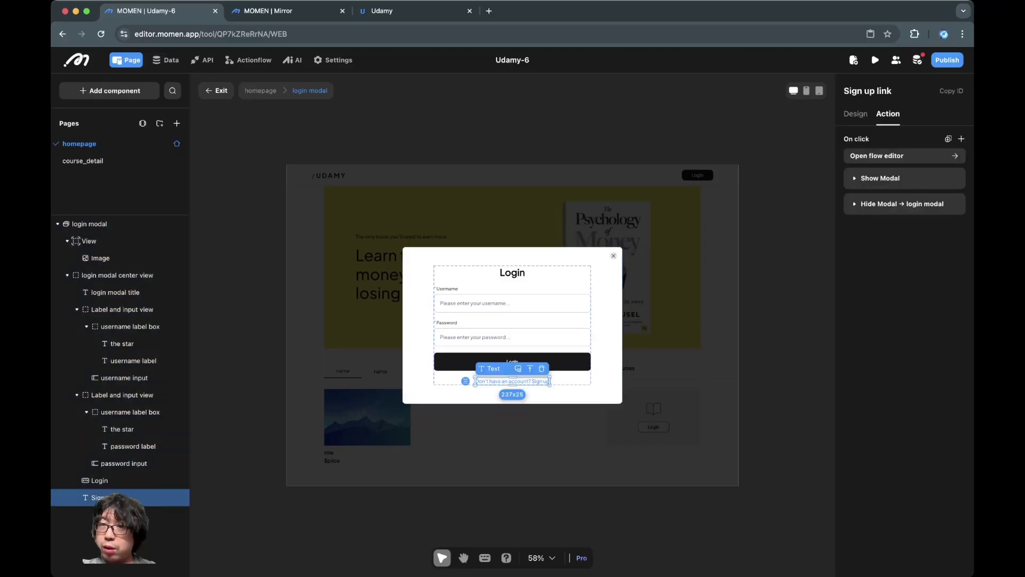
left_click(879, 178)
left_click(904, 240)
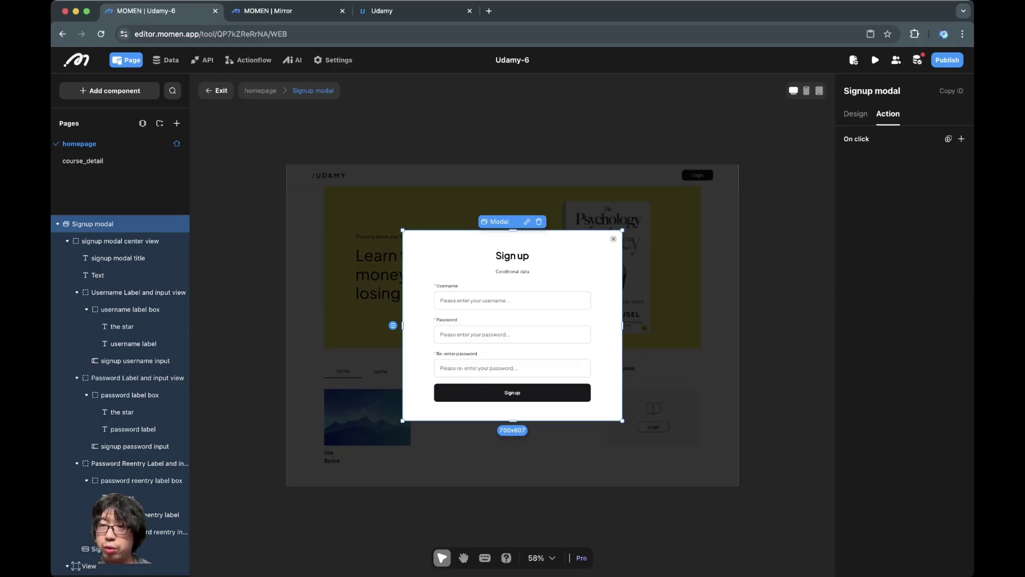
Step: Set the Signup modal's border radius to 10 and exit back to the homepage
left_click(856, 113)
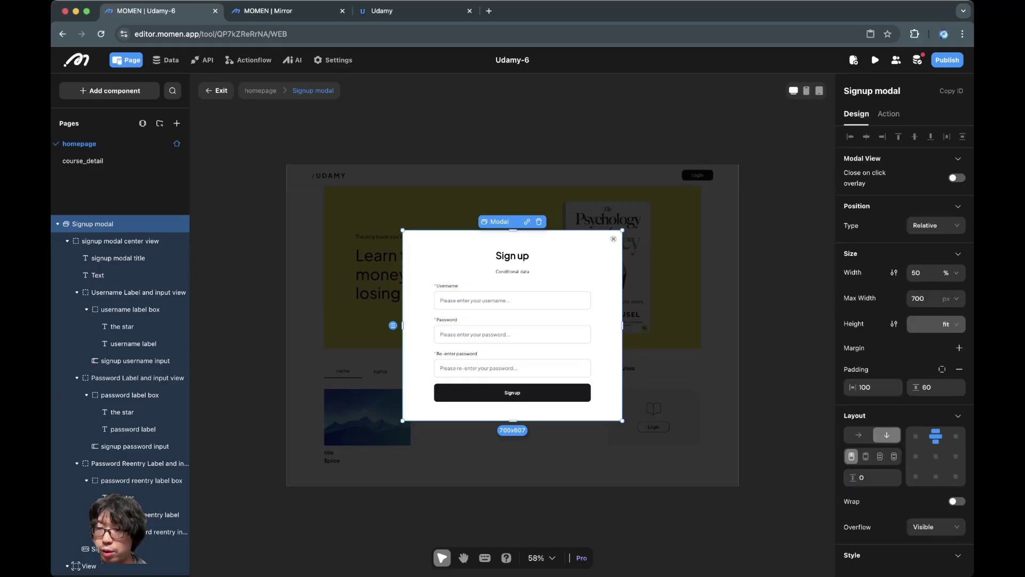
left_click(865, 465)
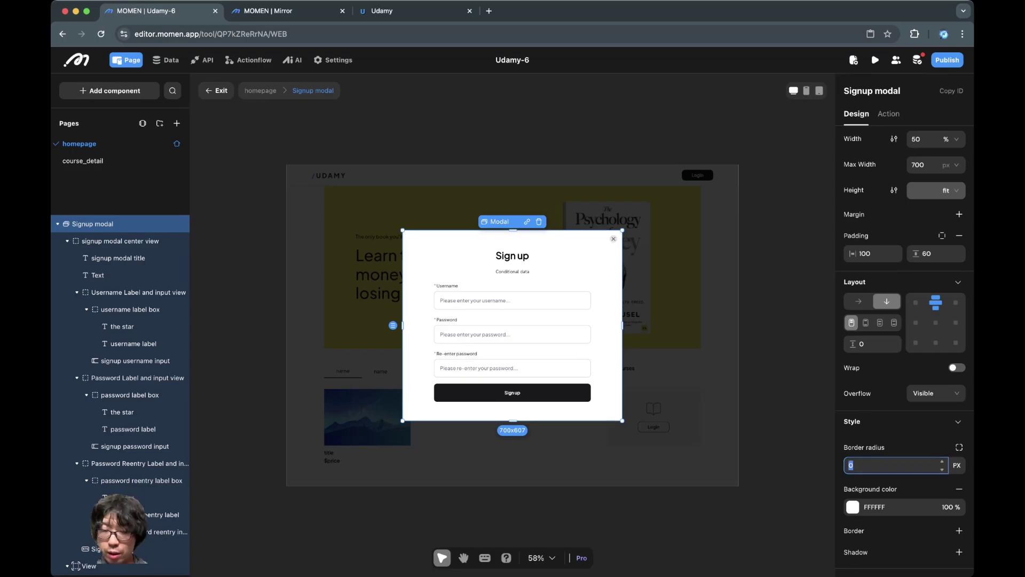
type("10")
key("Escape")
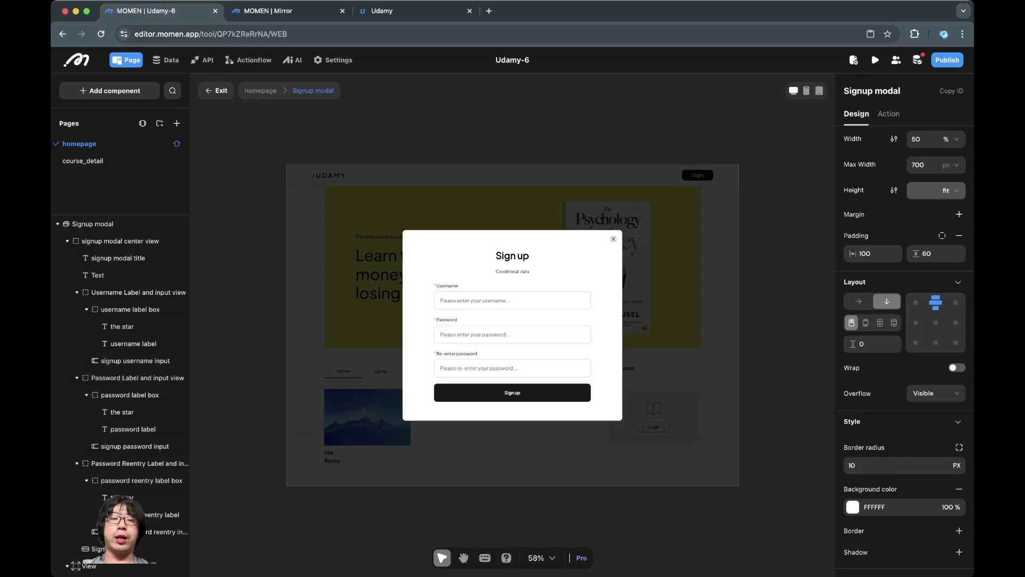
key("Escape")
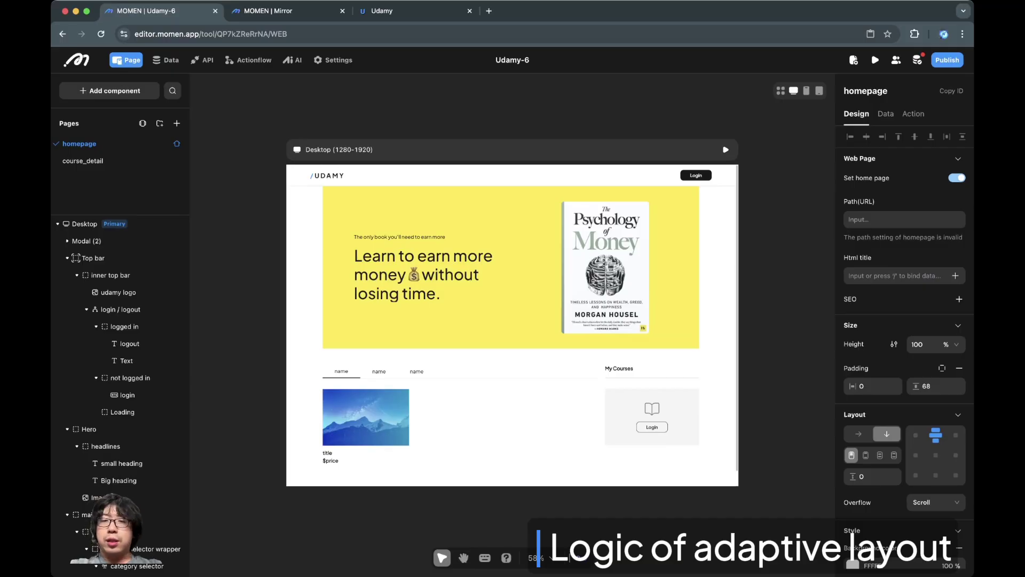
left_click(341, 149)
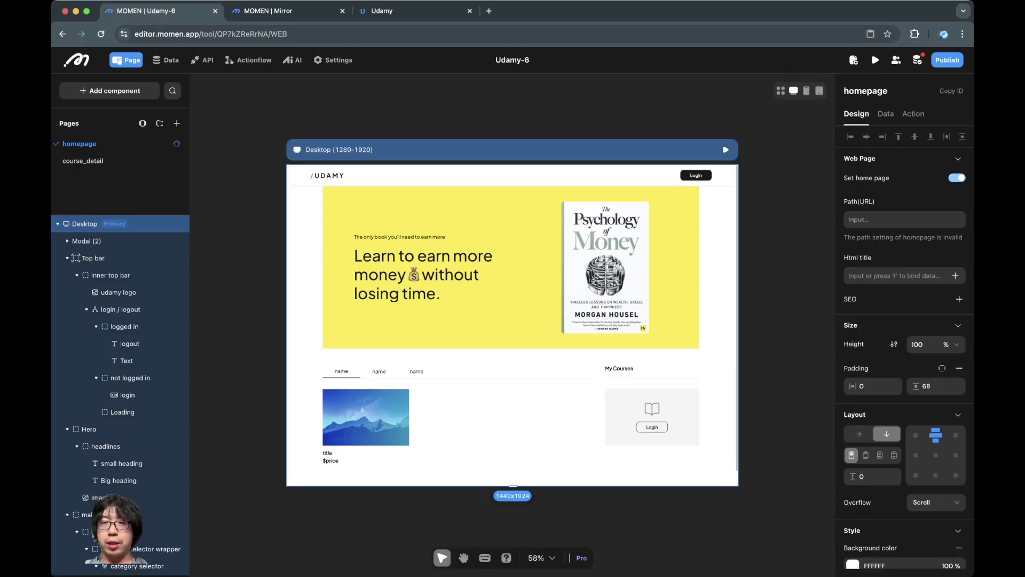
left_click(806, 91)
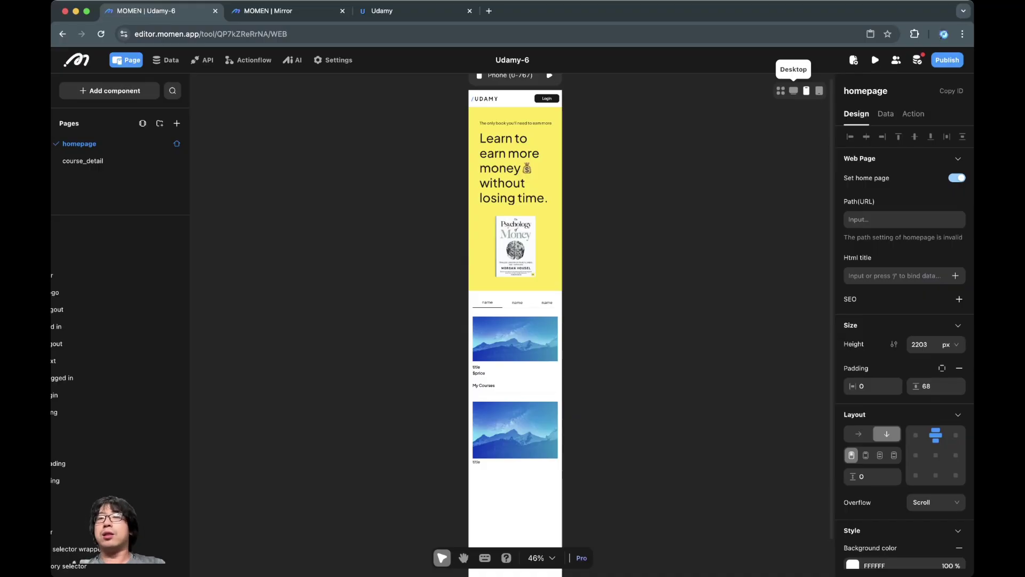
left_click(794, 91)
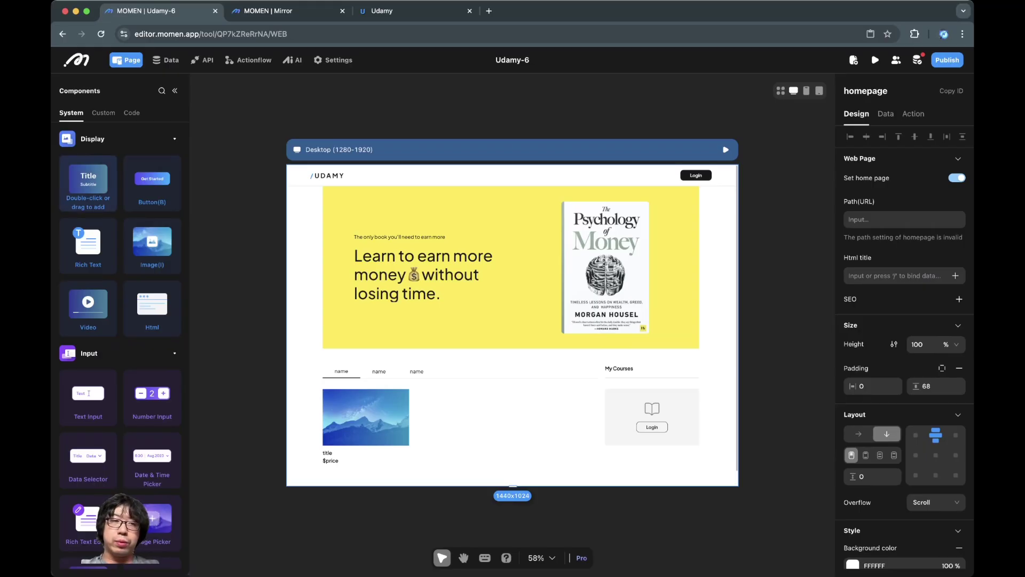
Step: Add a Hello World text at the homepage bottom with font size 16 and a 0584F6 background
left_click_drag(88, 183, 511, 480)
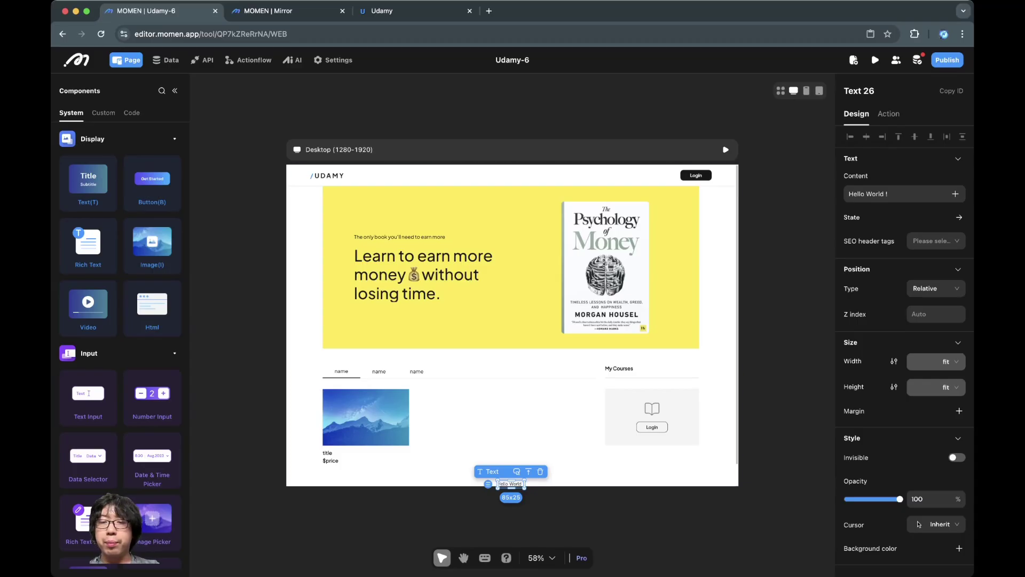
left_click(900, 194)
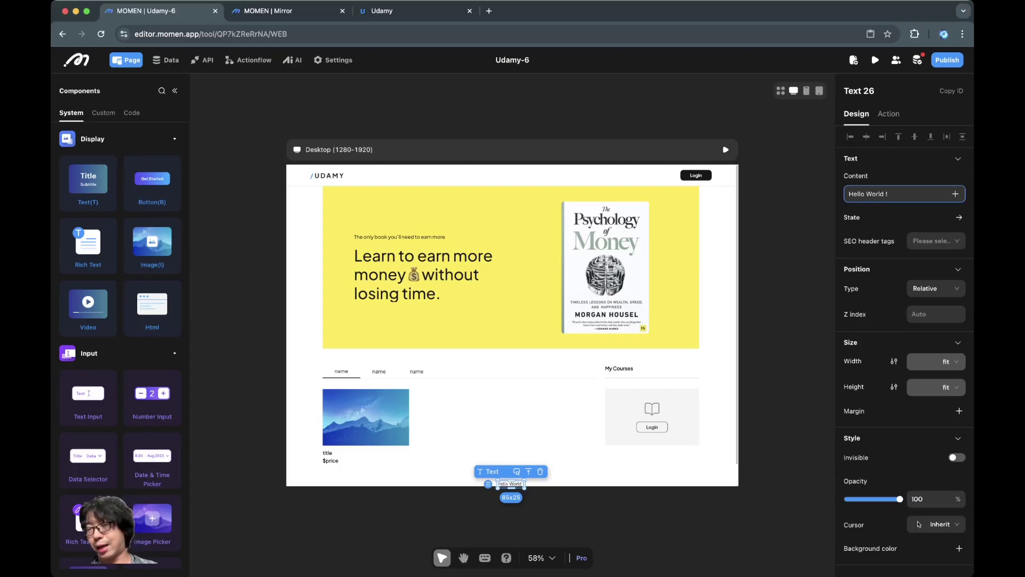
scroll(905, 347, "down", 5)
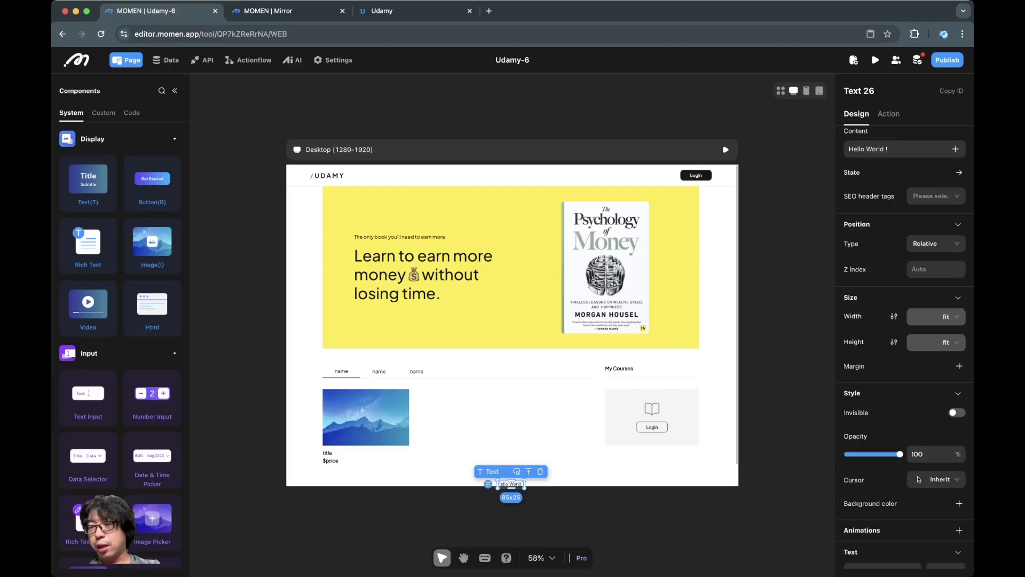
left_click(944, 397)
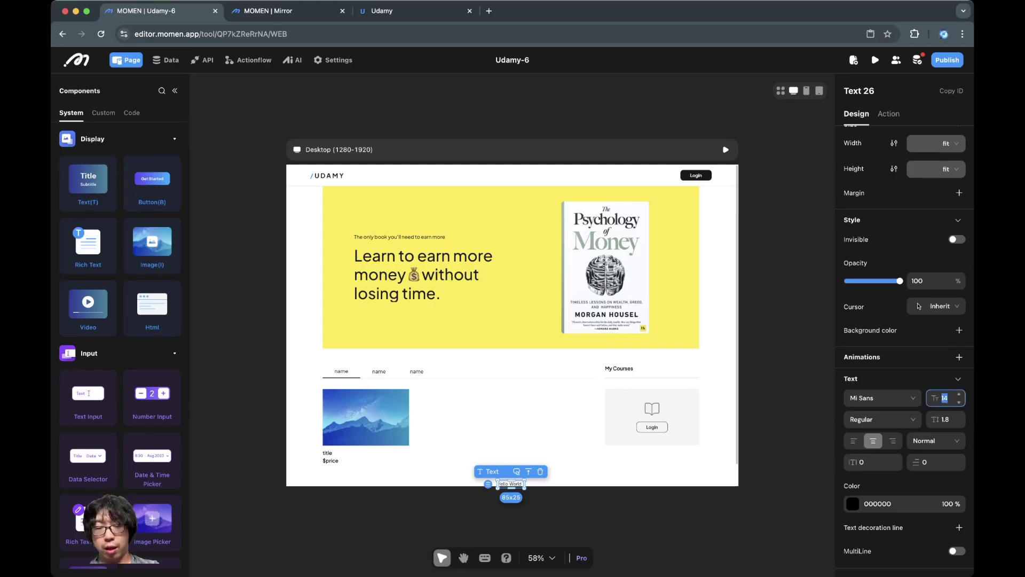
key("BackSpace")
type("6")
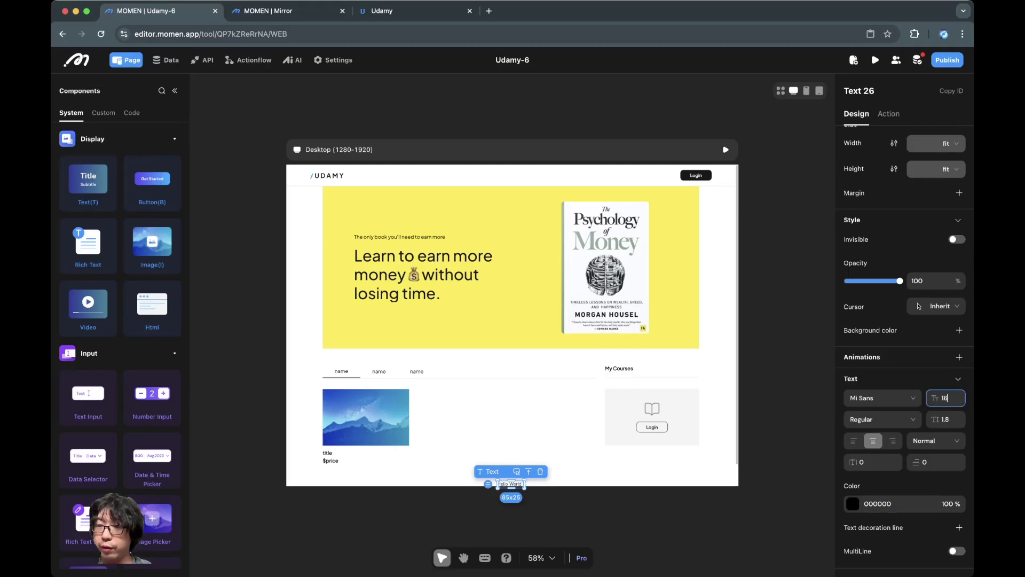
left_click(960, 330)
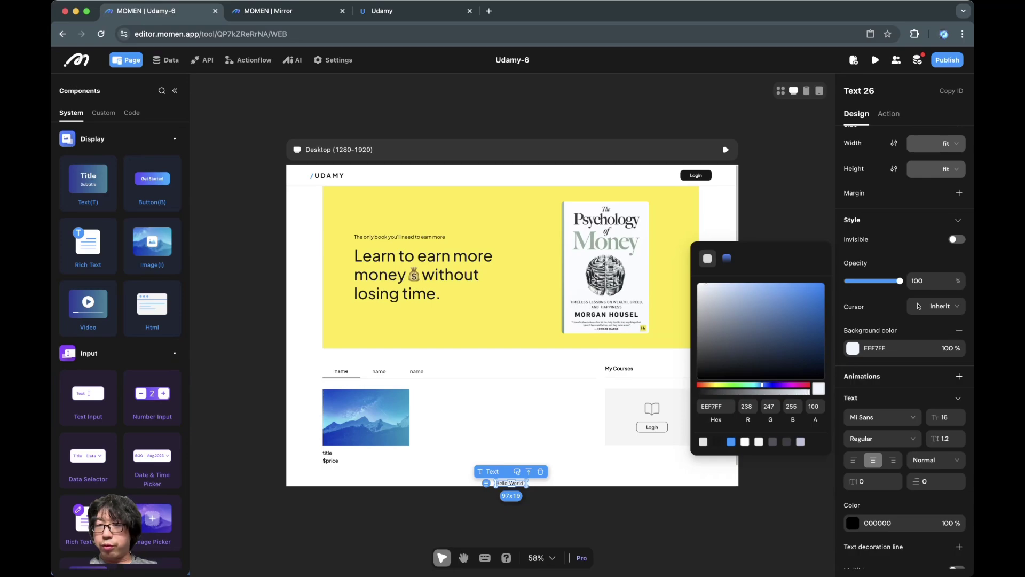
left_click_drag(805, 298, 822, 287)
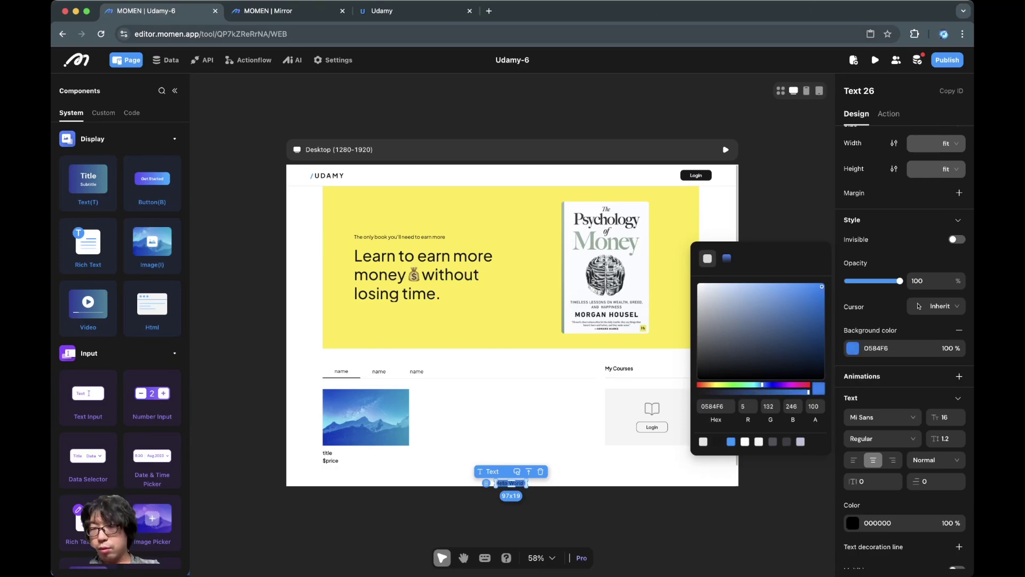
left_click(783, 205)
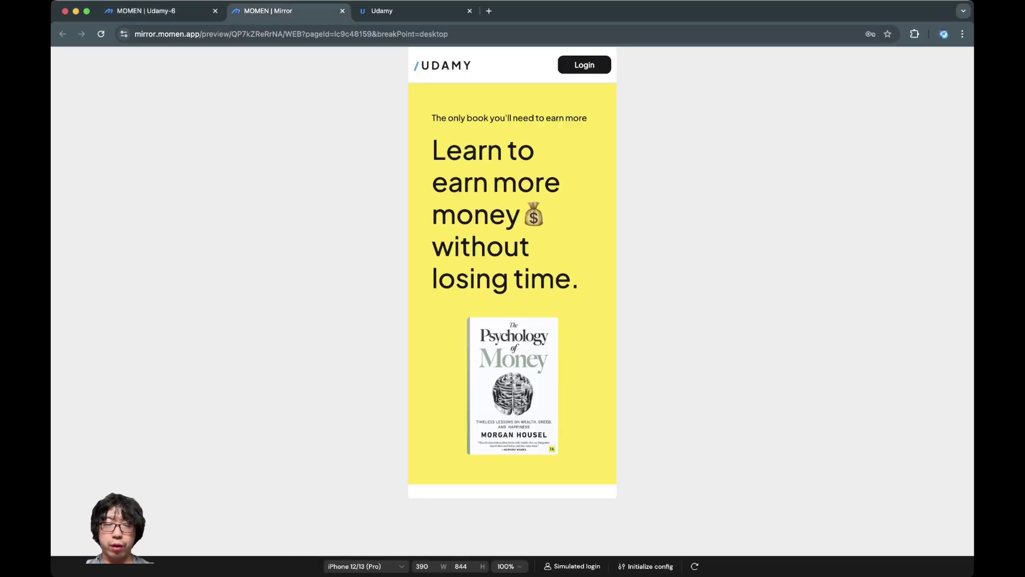
Step: Preview the homepage in Mirror at Full screen, then at iPhone 12/13 (Pro), and go back to the editor
left_click(364, 566)
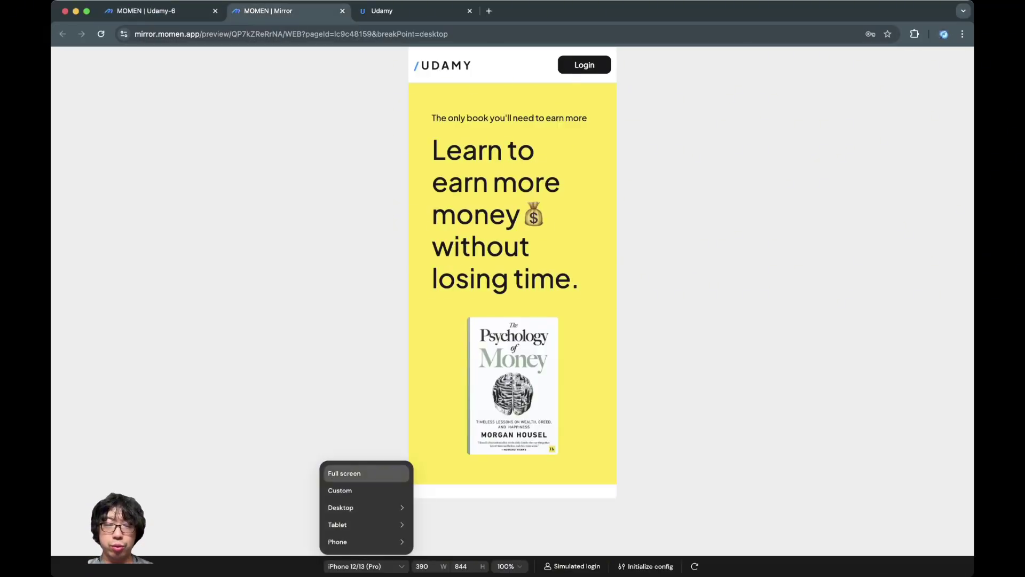
left_click(344, 473)
scroll(513, 320, "down", 2)
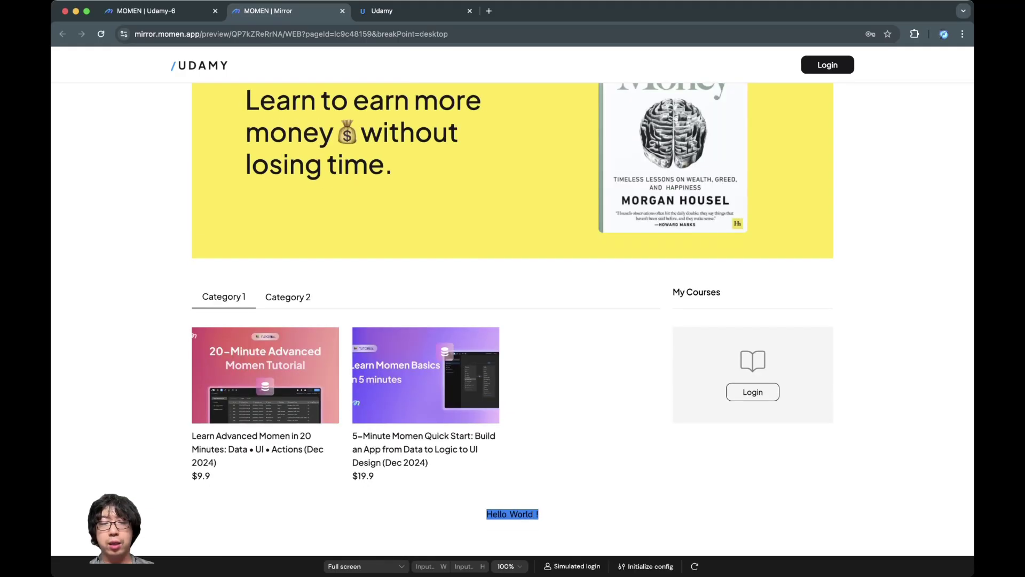
left_click(363, 566)
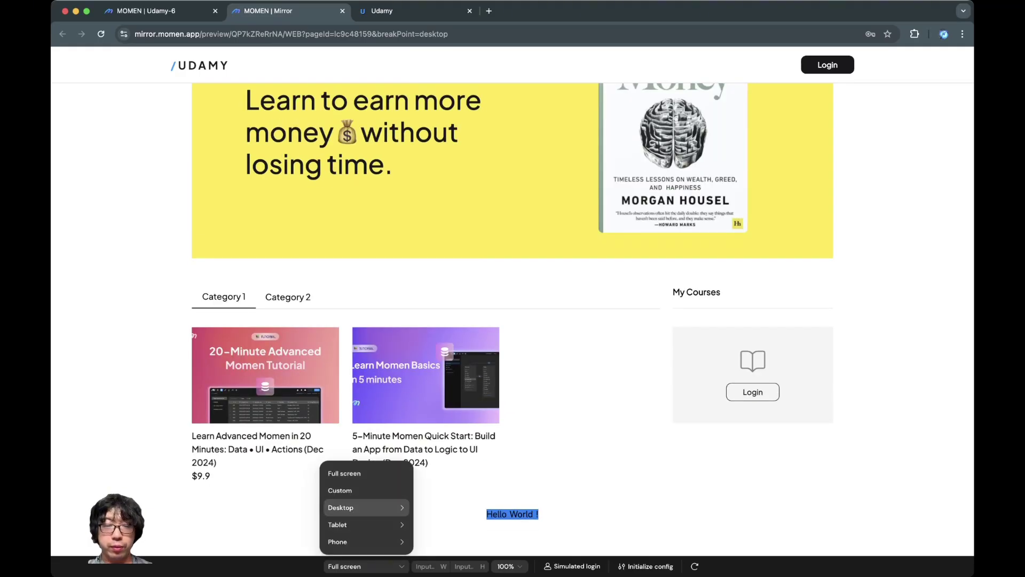
mouse_move(368, 507)
mouse_move(368, 542)
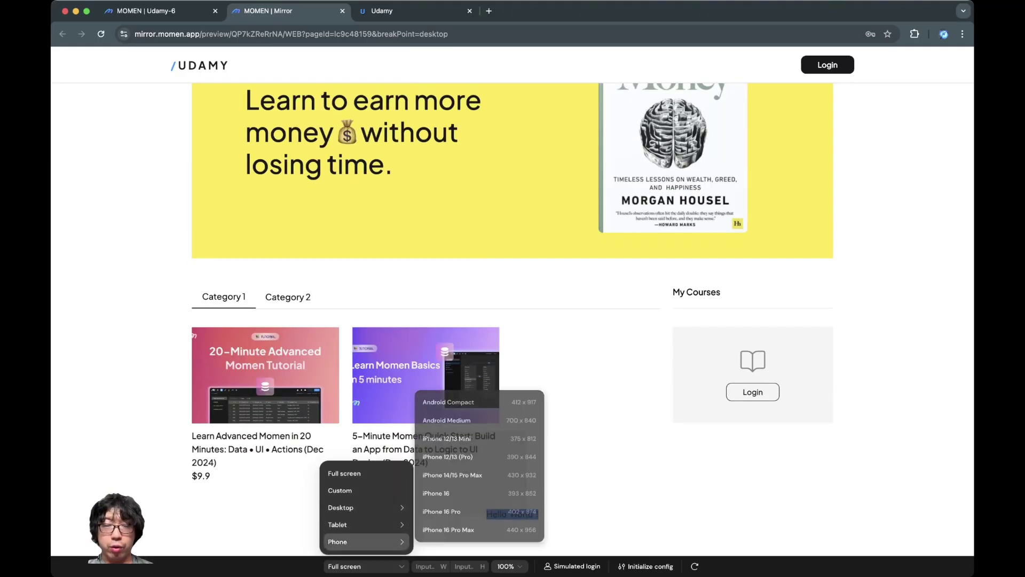
left_click(449, 460)
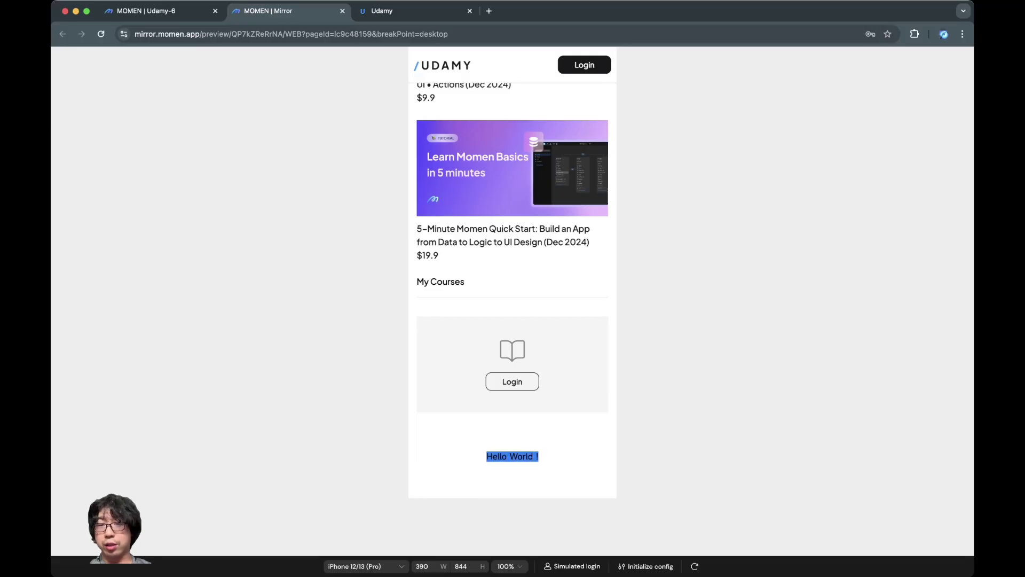
key("ctrl+shift+Tab")
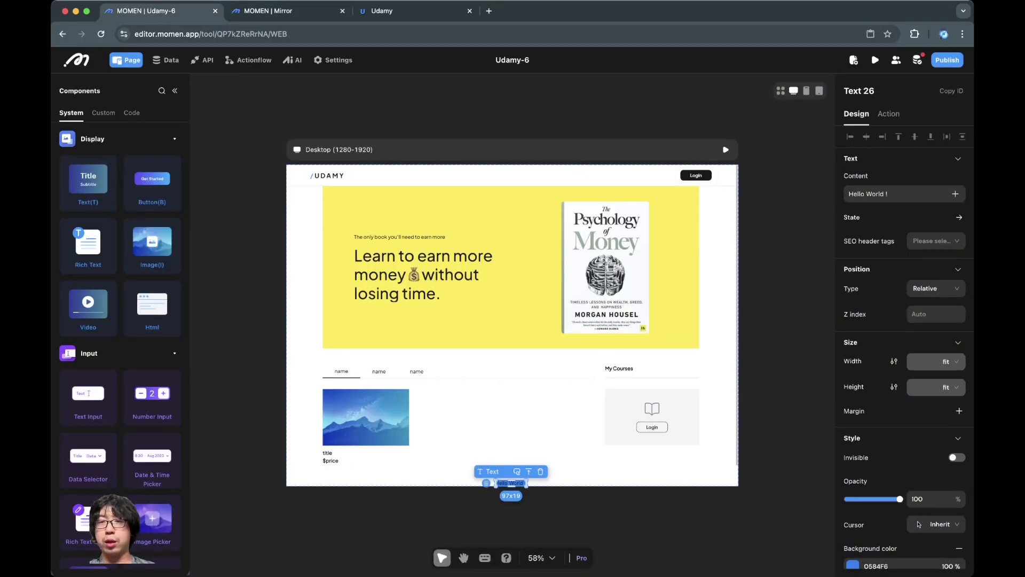
Step: Set the Hello World text's line height to 5 and check it in the live preview
scroll(904, 347, "down", 3)
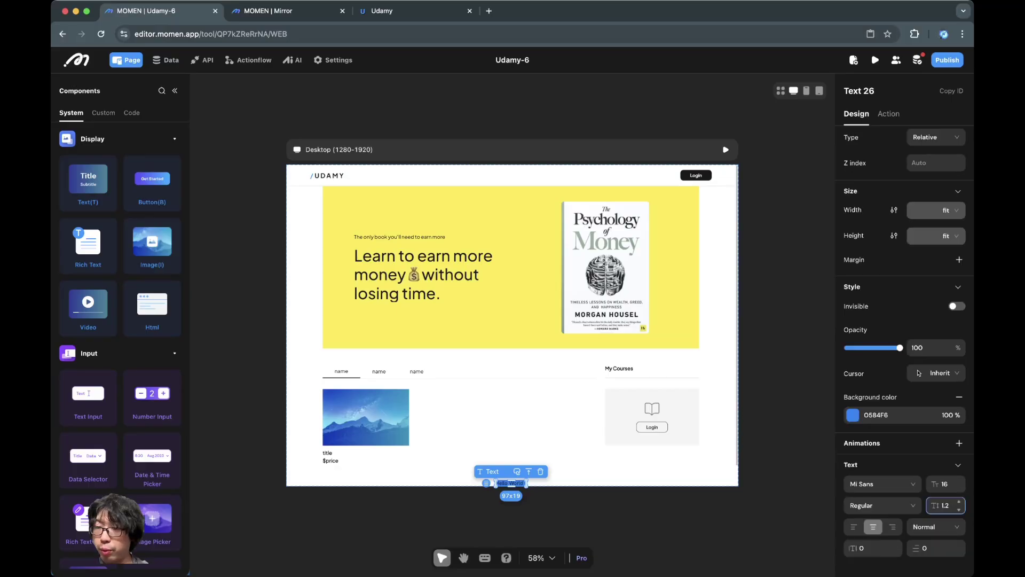
double_click(943, 505)
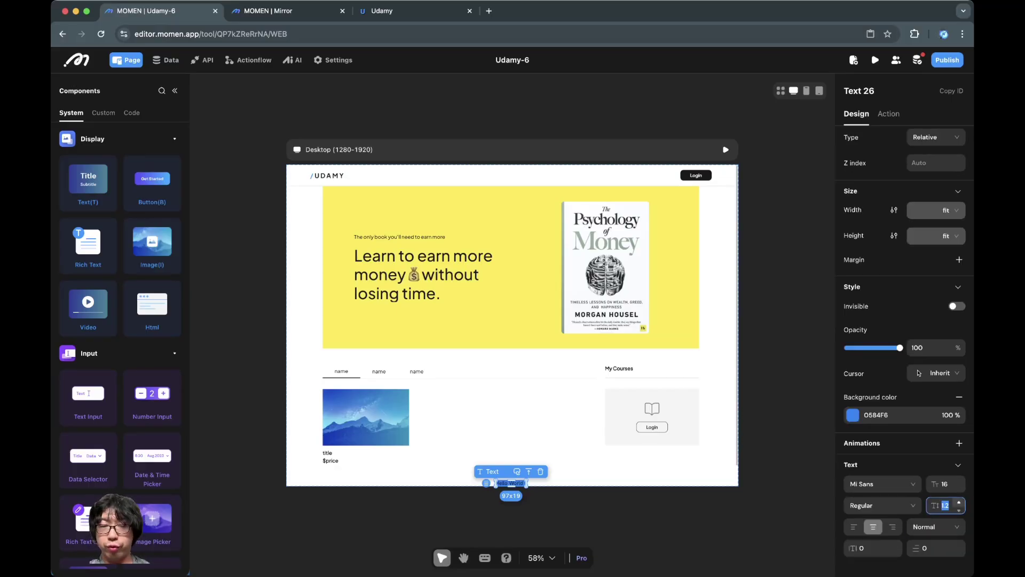
type("5")
key("Escape")
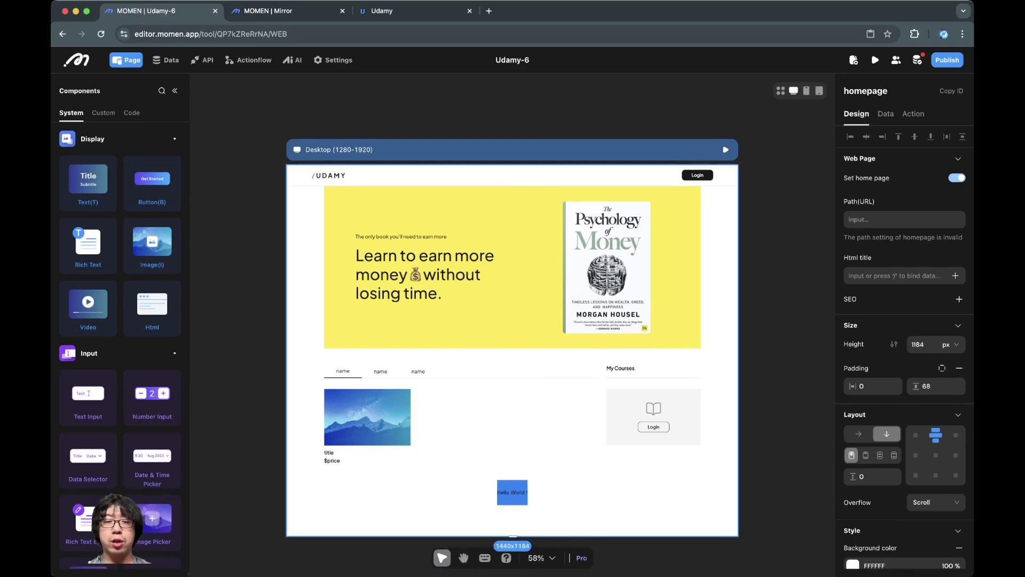
key("super+2")
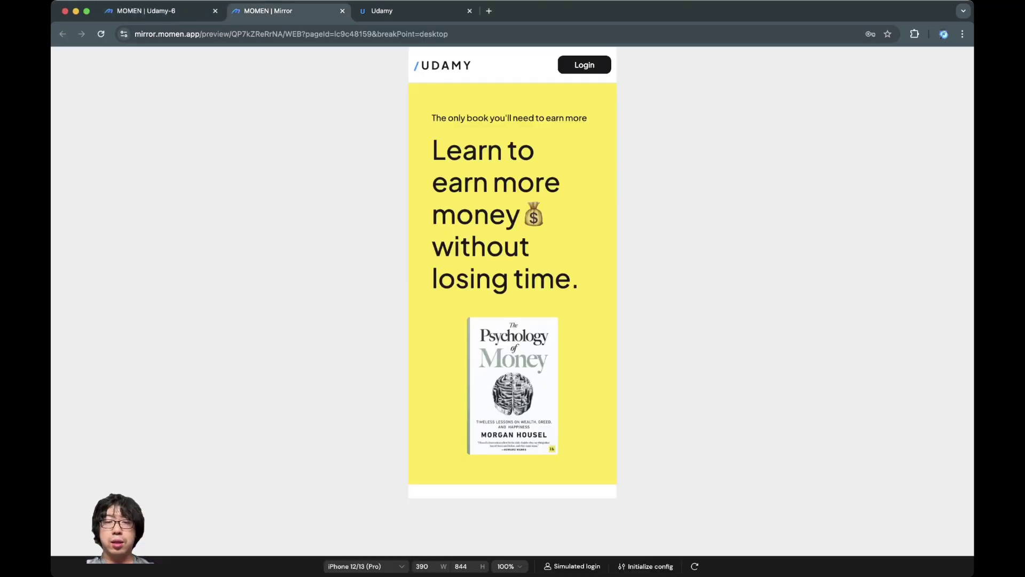
scroll(513, 267, "down", 10)
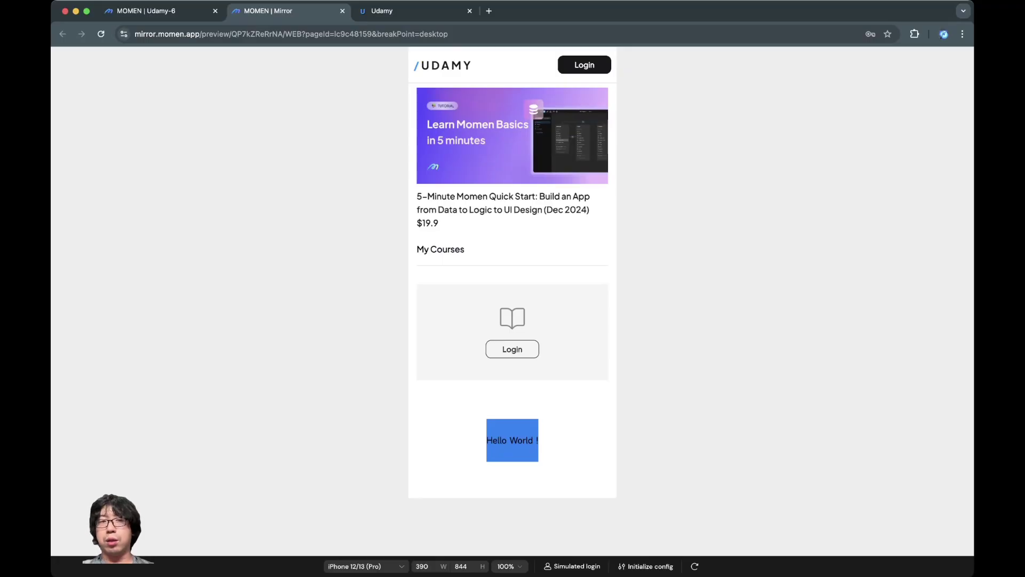
key("super+1")
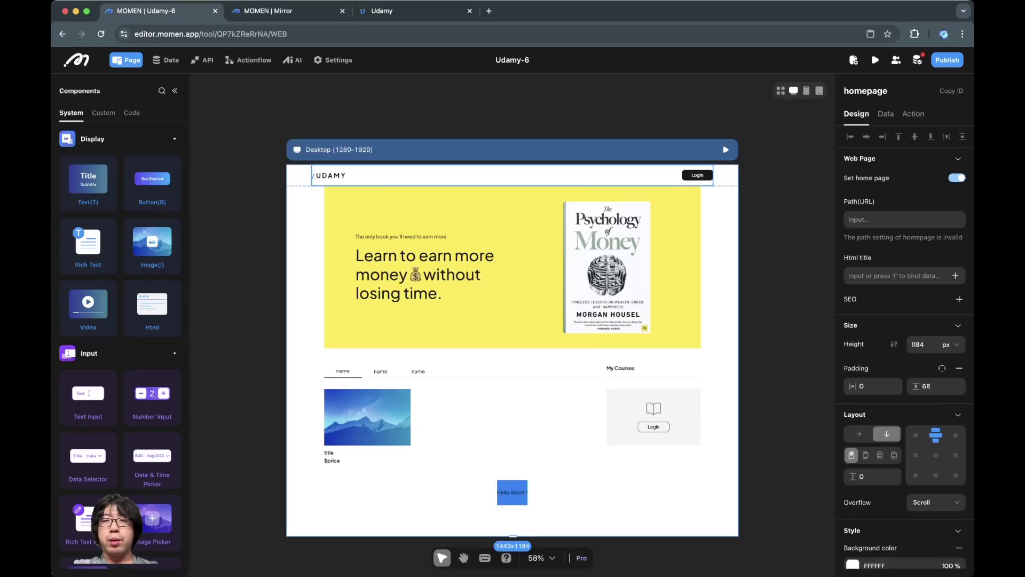
Step: On the phone layout, change the Hello World line height to 2 and check the live preview
left_click(806, 91)
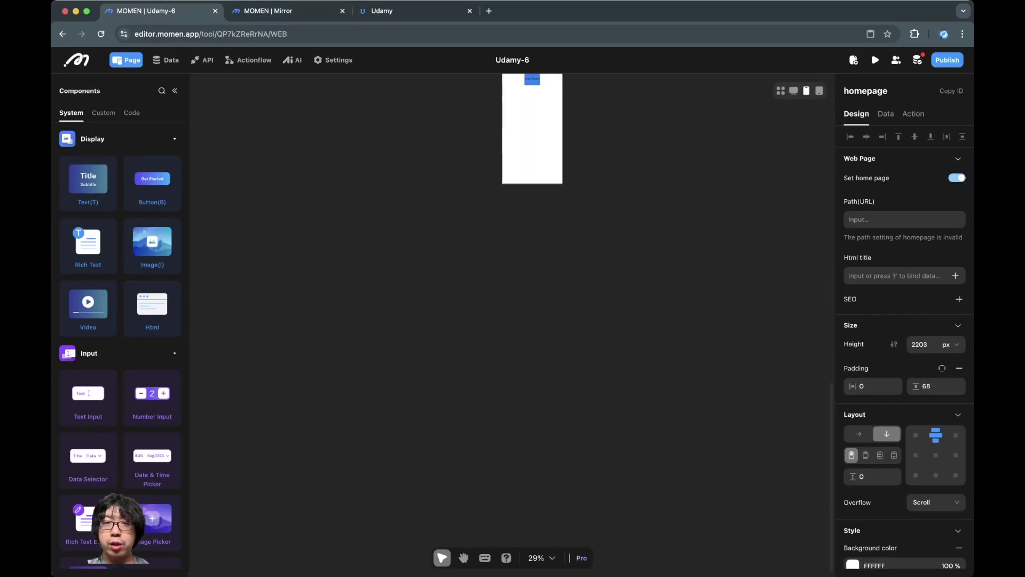
scroll(542, 320, "up", 5)
scroll(539, 321, "down", 8)
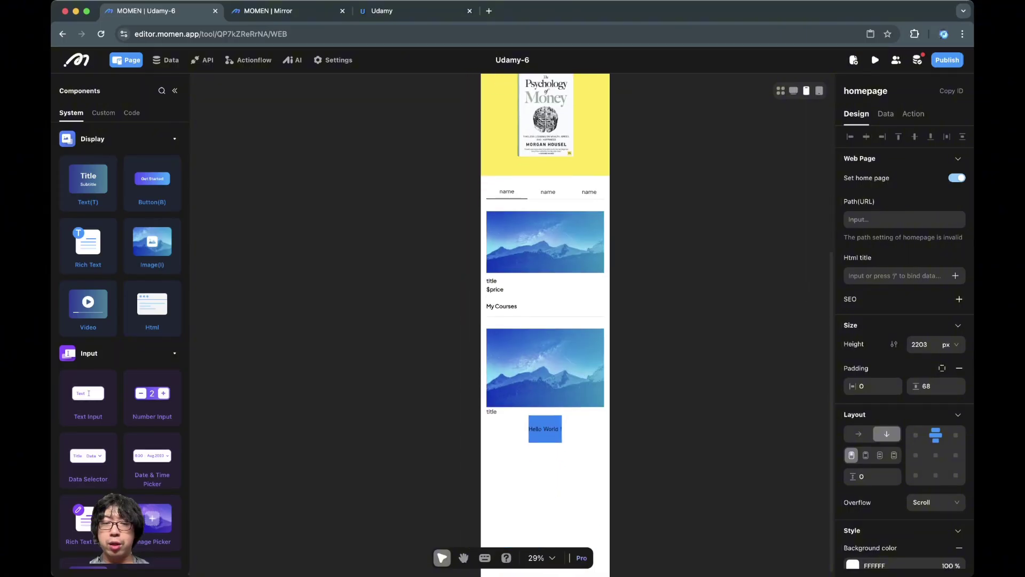
scroll(540, 320, "up", 3)
left_click(538, 381)
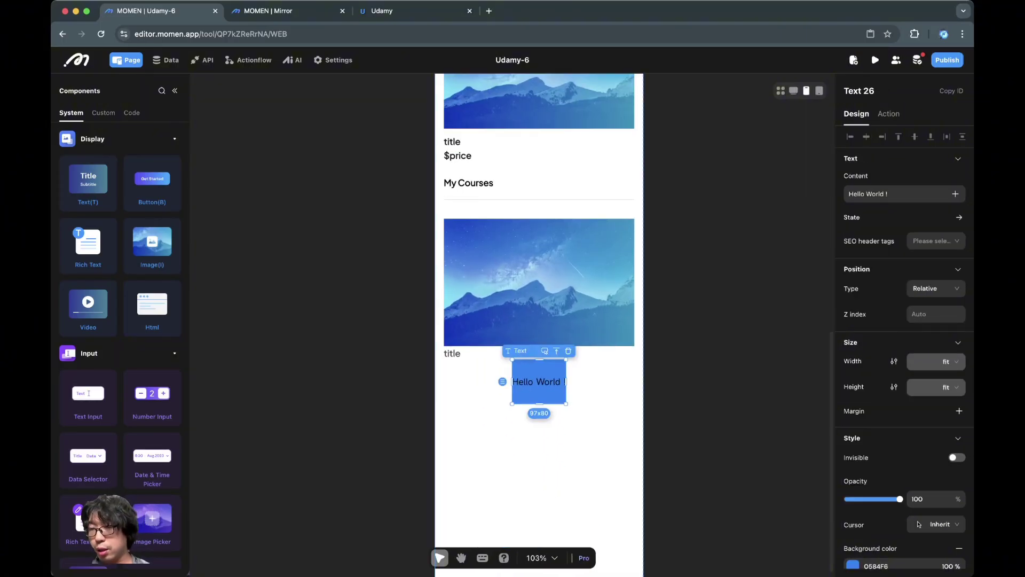
scroll(903, 320, "down", 3)
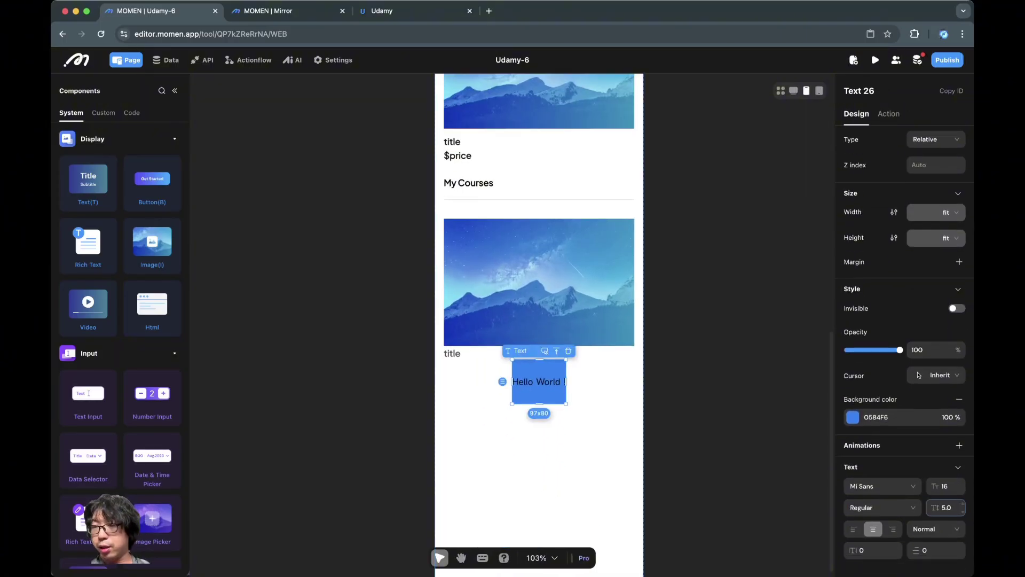
left_click(946, 508)
type("2")
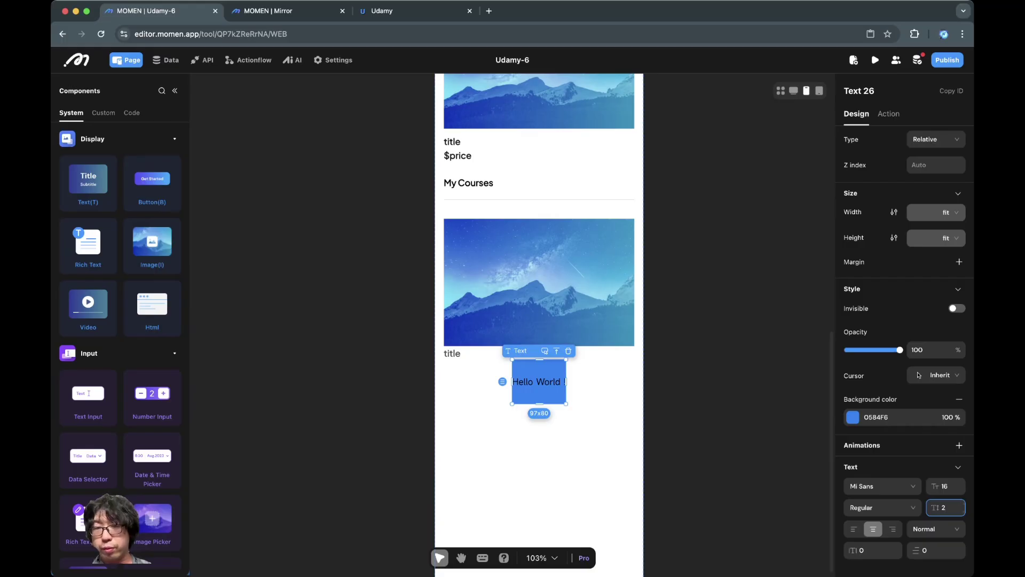
key("ctrl+Tab")
scroll(513, 266, "down", 10)
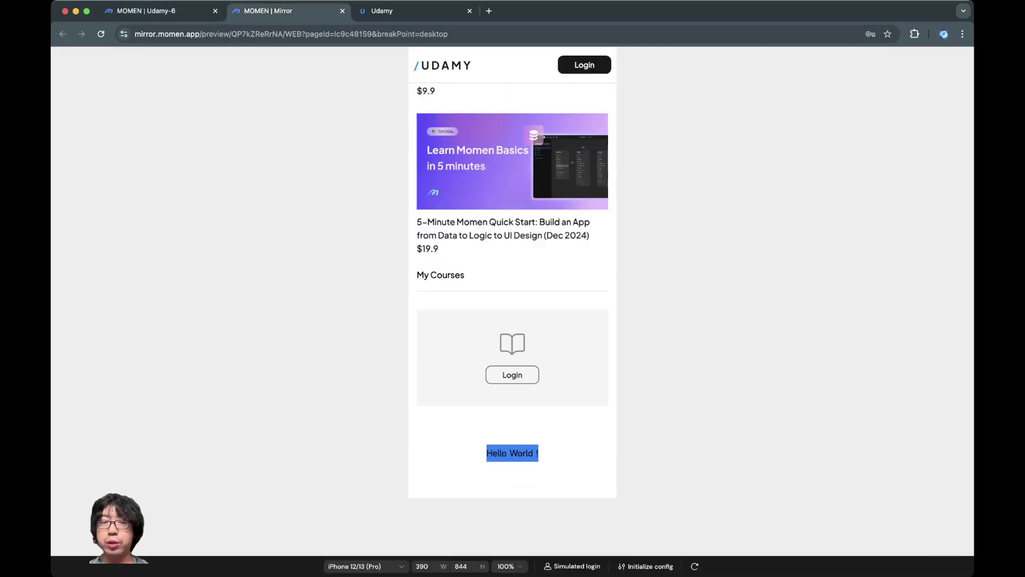
key("ctrl+shift+Tab")
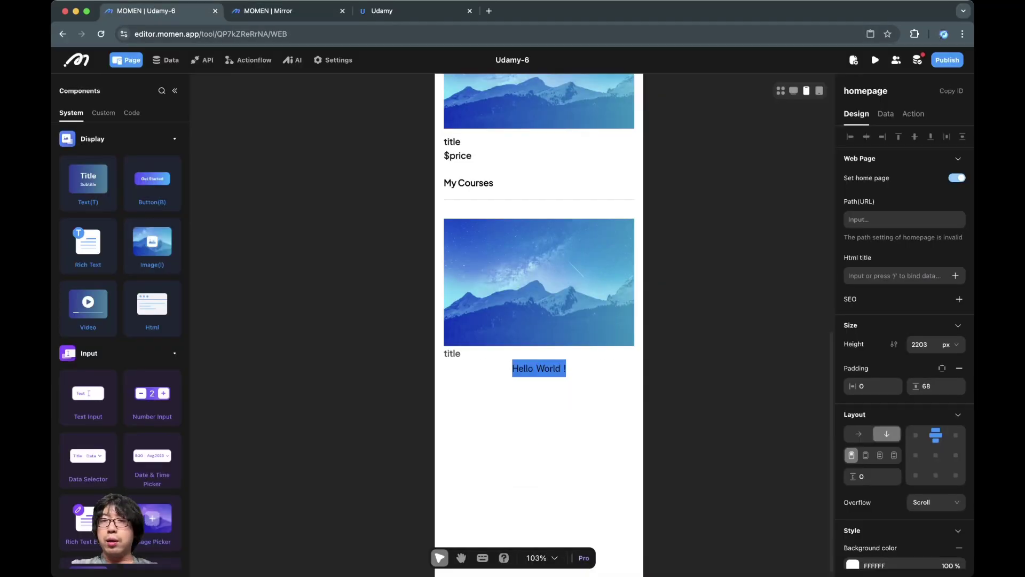
left_click(793, 91)
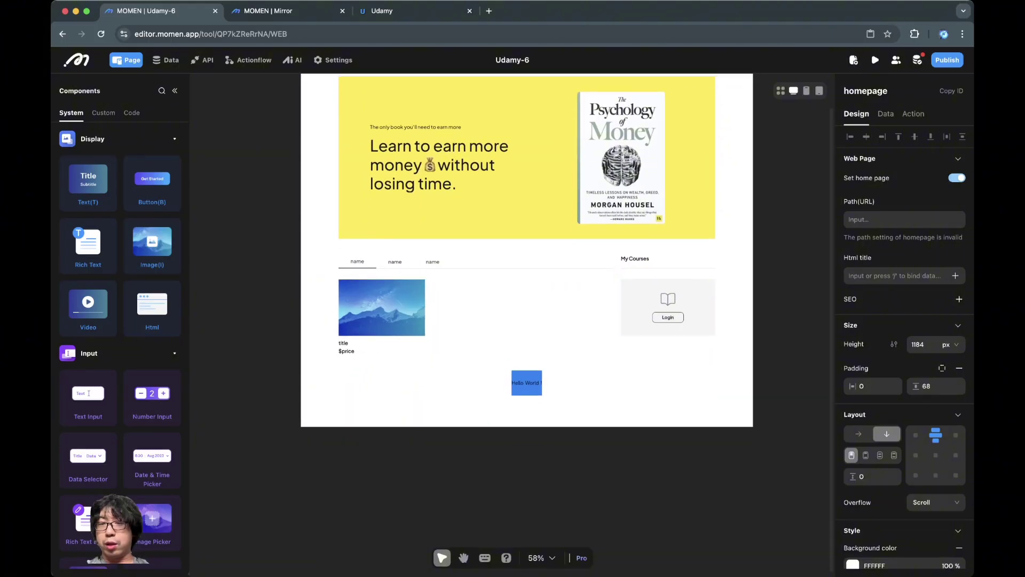
left_click(527, 383)
Step: Preview the page at full-screen width in Mirror
key("ctrl+Tab")
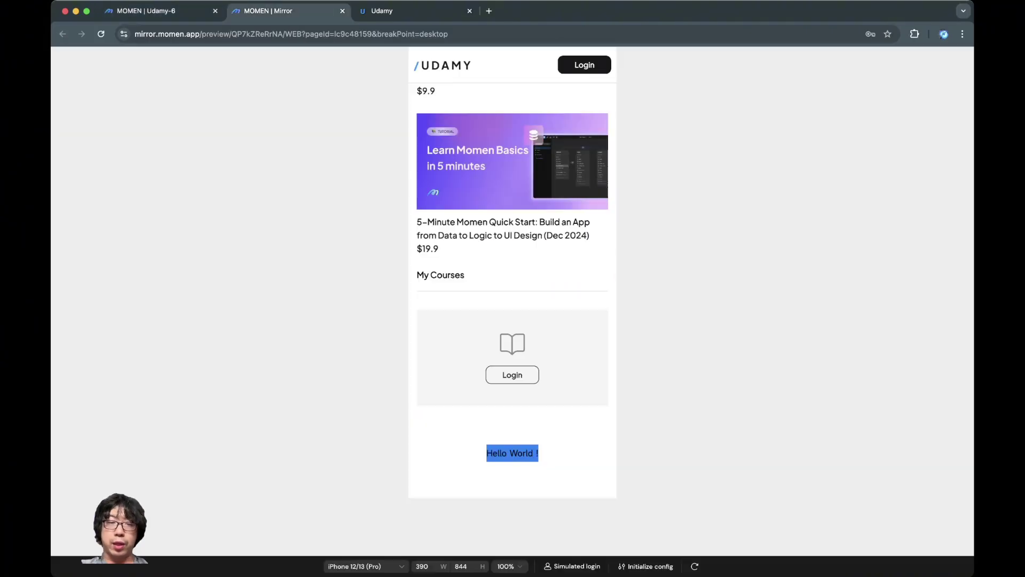
left_click(363, 566)
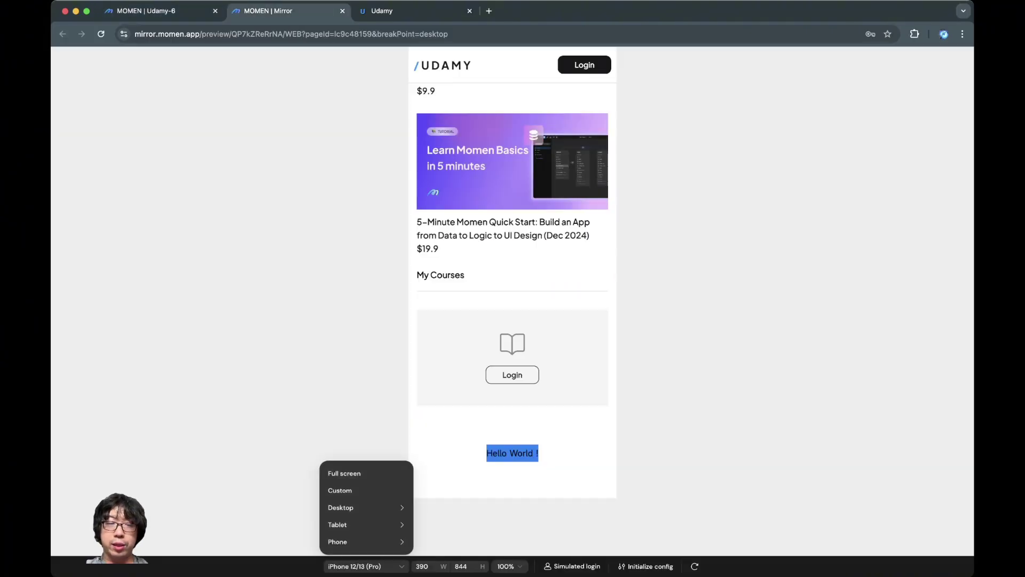
left_click(345, 472)
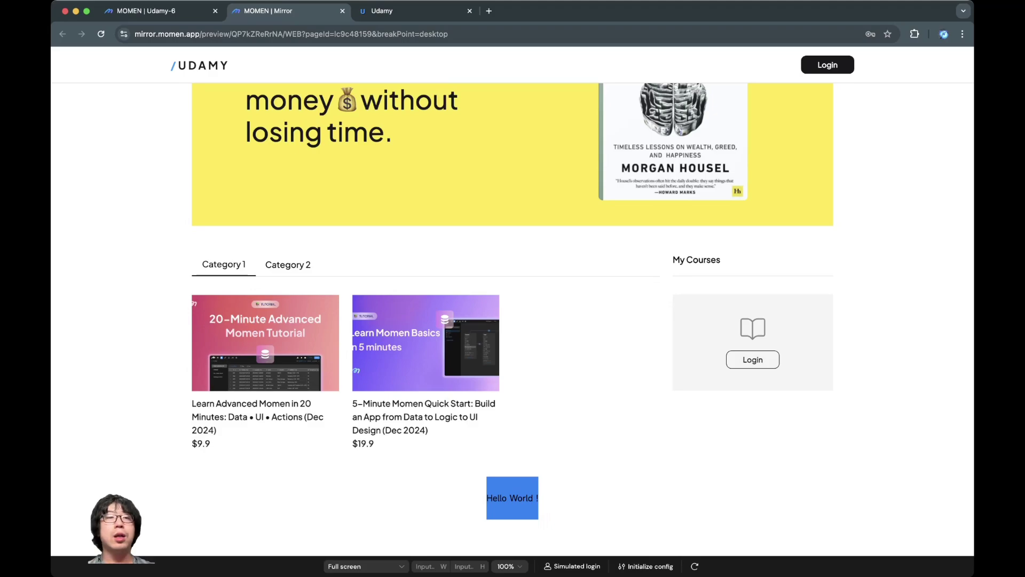
key("ctrl+shift+Tab")
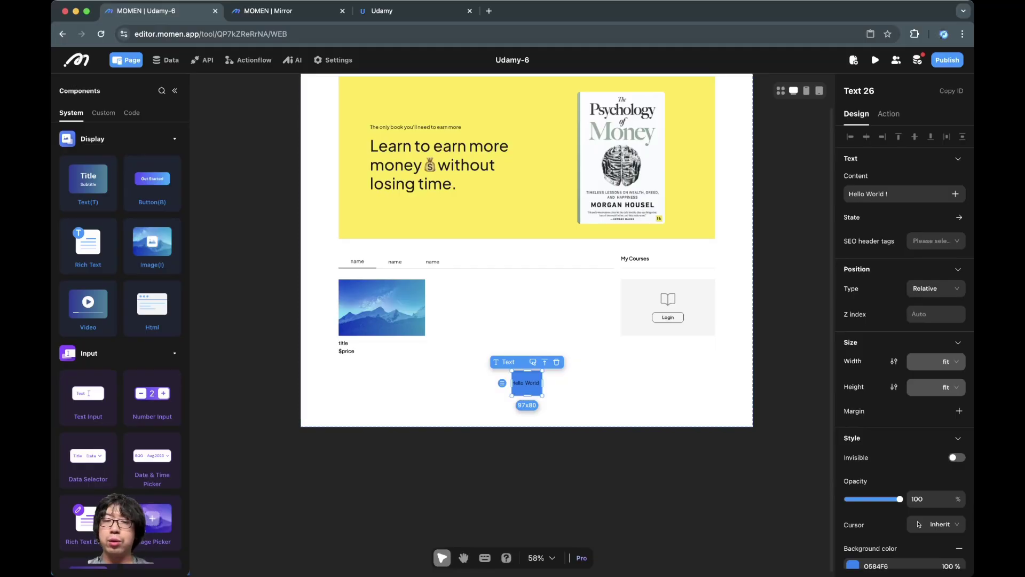
Step: Stretch the Hello World box wider on desktop and preview it at iPhone 12/13 size
left_click_drag(543, 382, 612, 383)
left_click(662, 460)
left_click(283, 11)
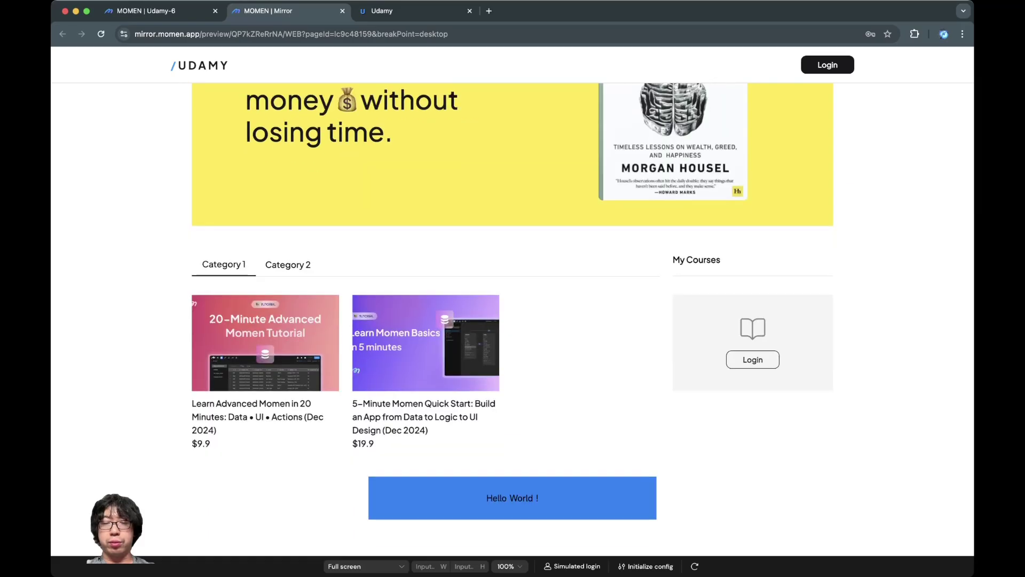
left_click(366, 566)
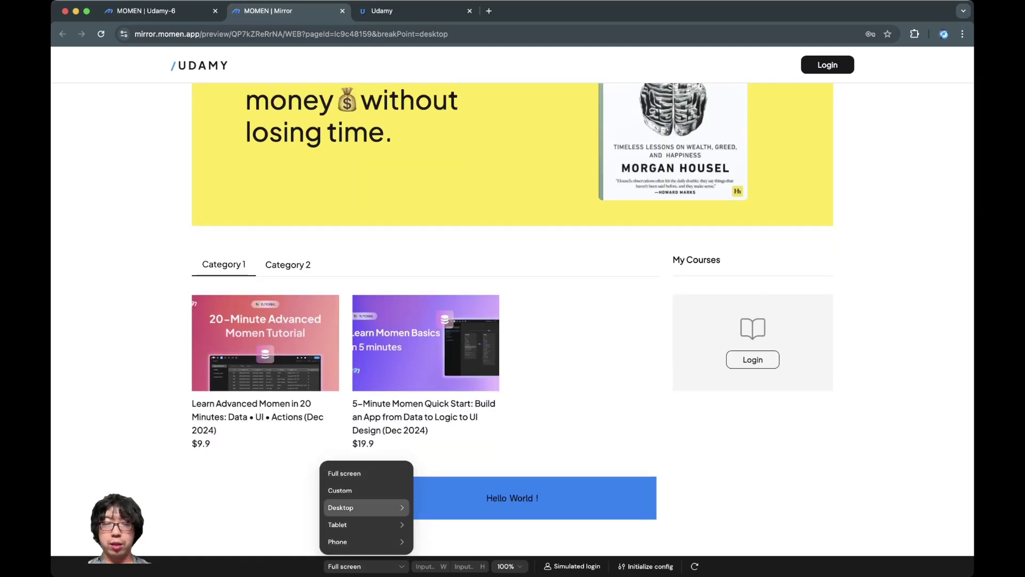
left_click(566, 502)
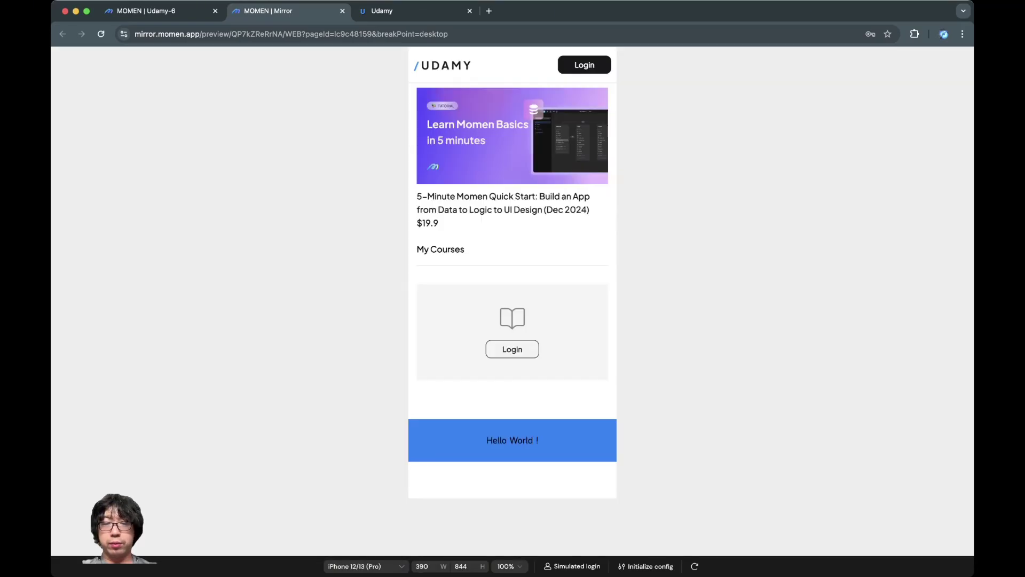
key("ctrl+shift+Tab")
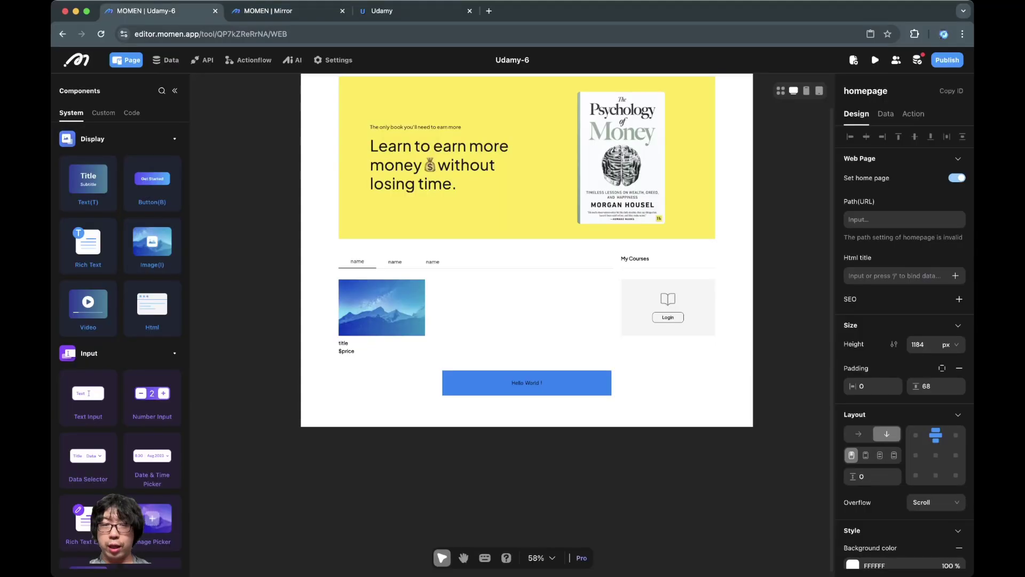
Step: On the phone layout, give Hello World line height 1.5, height 20 px and width 200 px
left_click(497, 389)
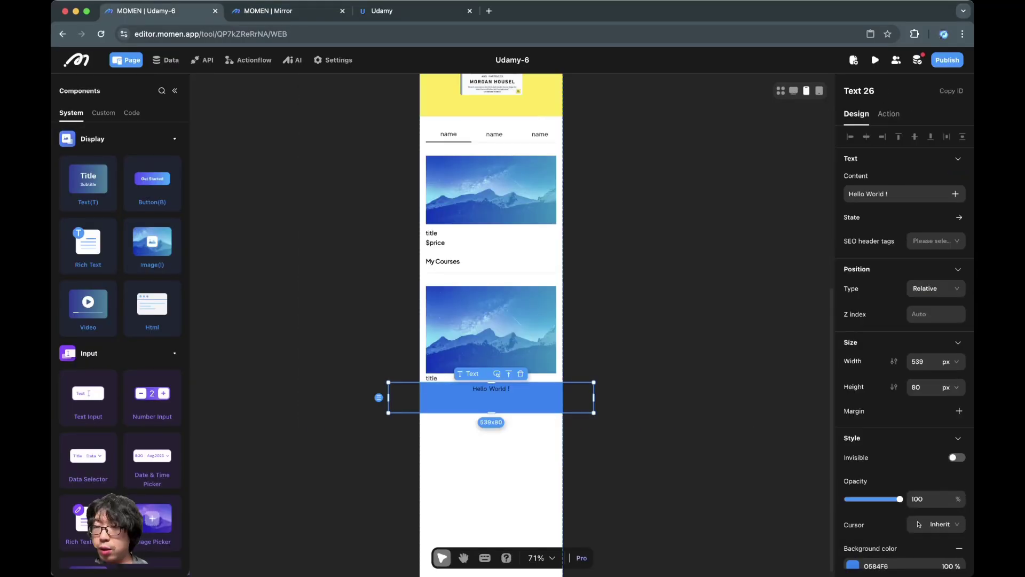
scroll(918, 474, "down", 1)
scroll(934, 465, "down", 3)
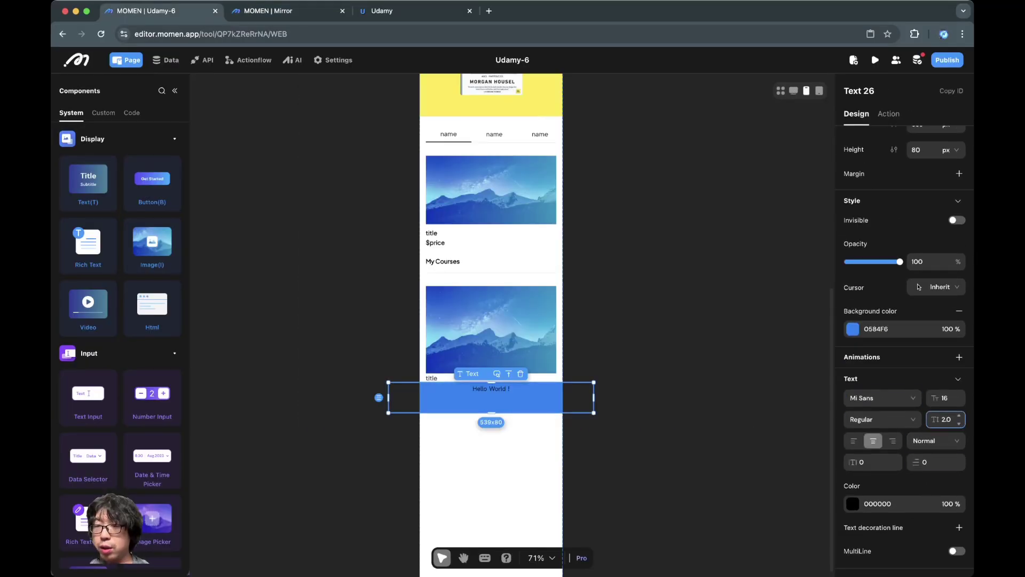
key("super+a")
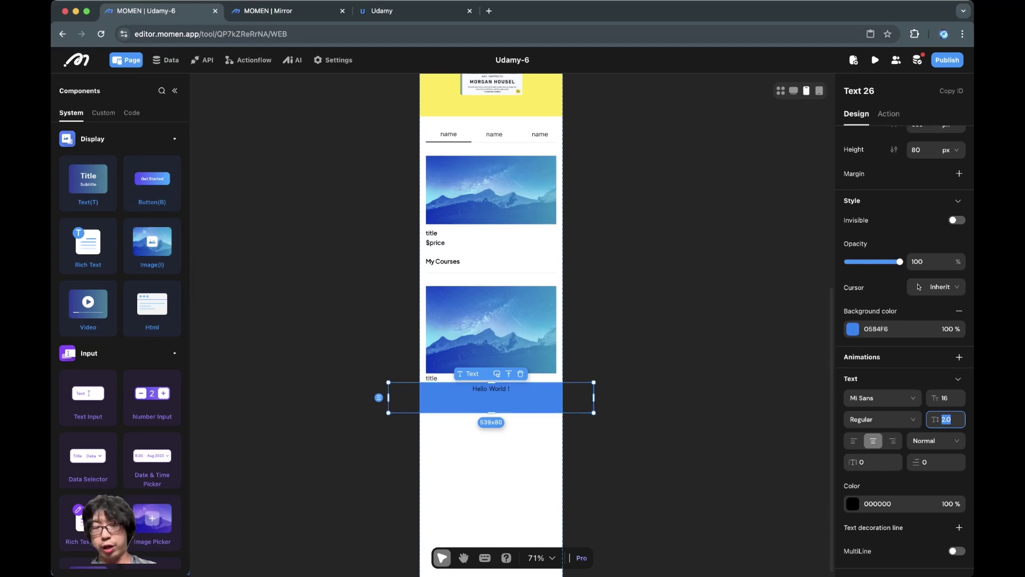
type("1.5")
key("Return")
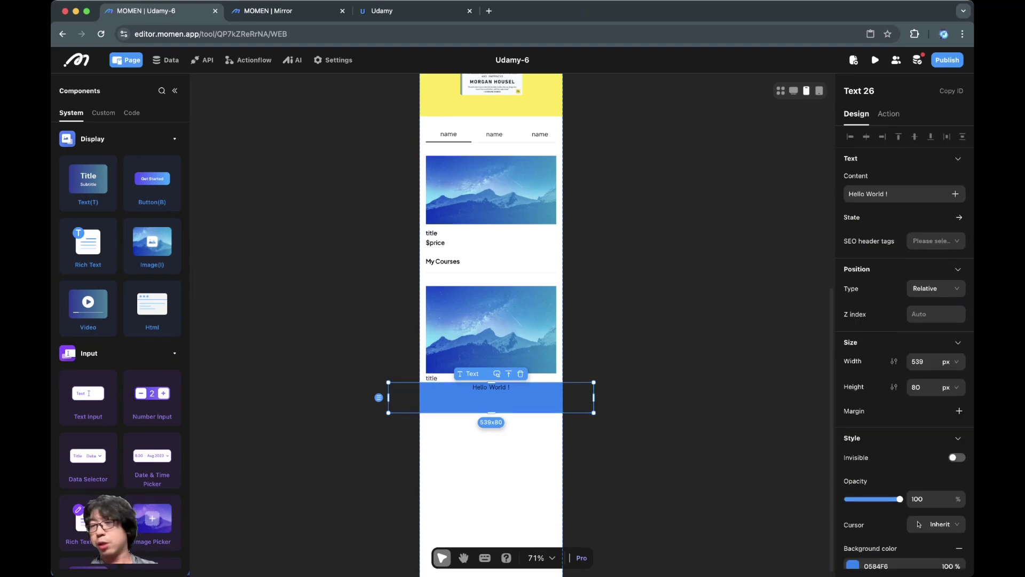
left_click(916, 388)
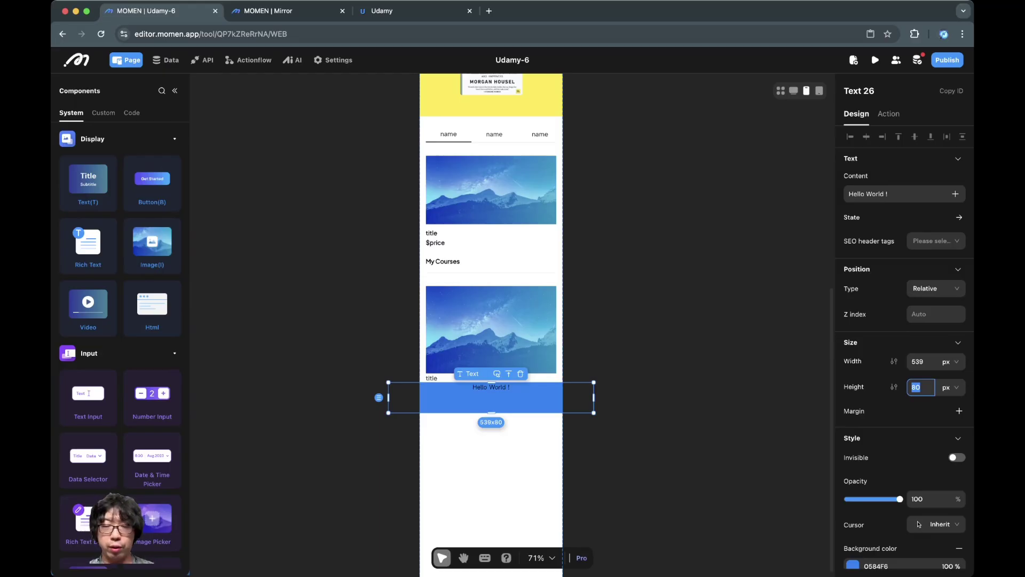
type("20")
key("Return")
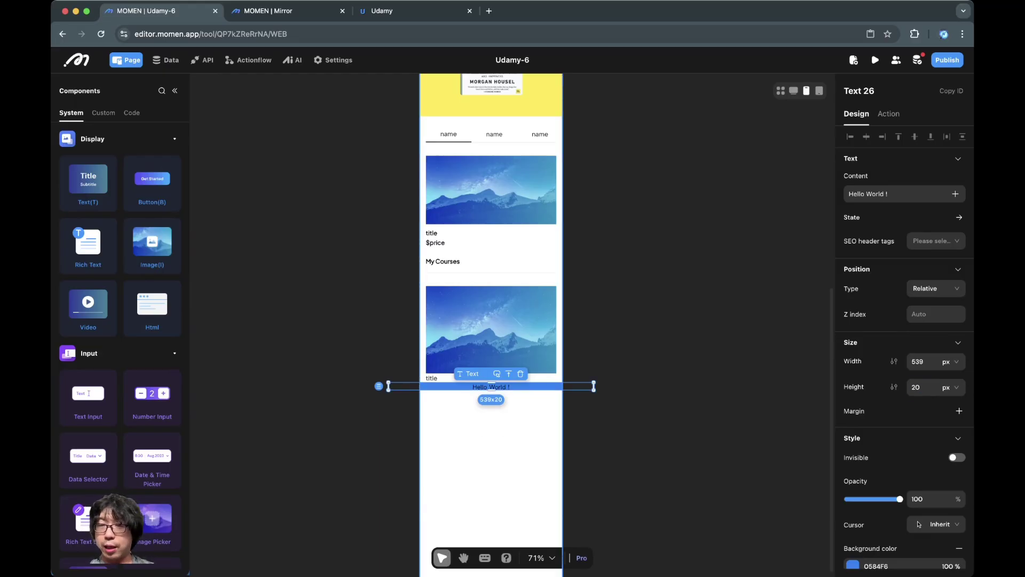
left_click(916, 362)
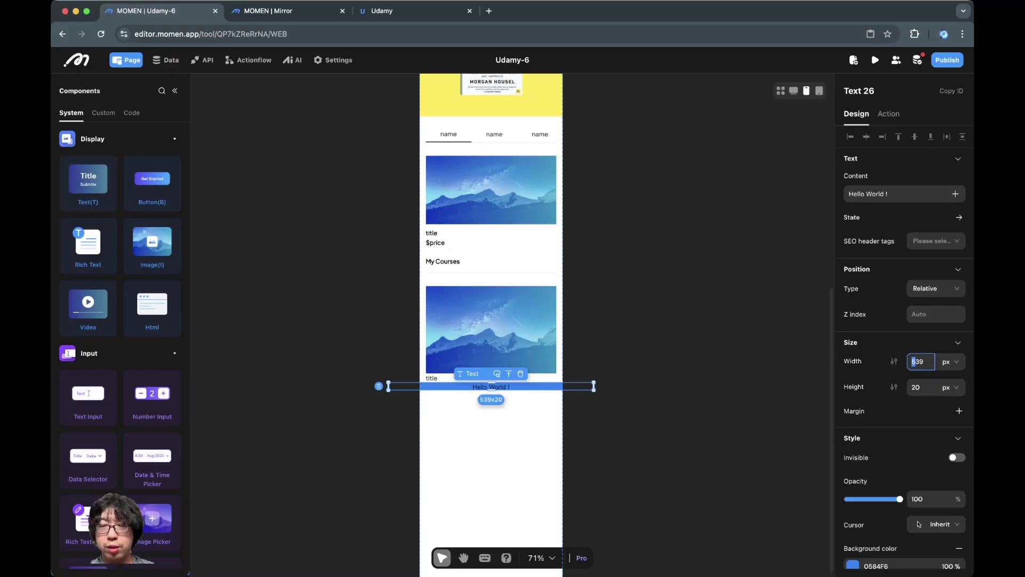
type("200")
key("Return")
key("Escape")
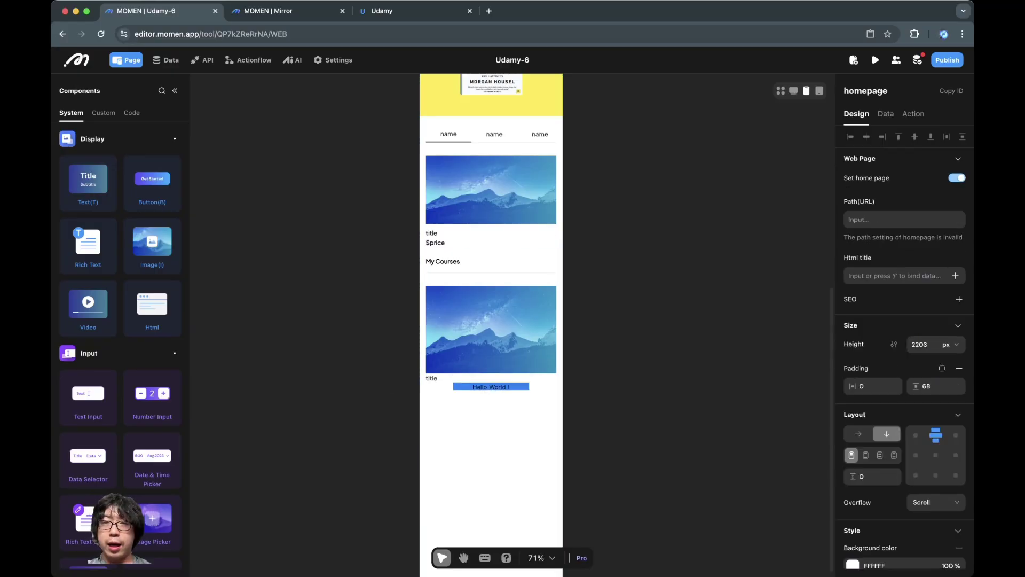
left_click(793, 91)
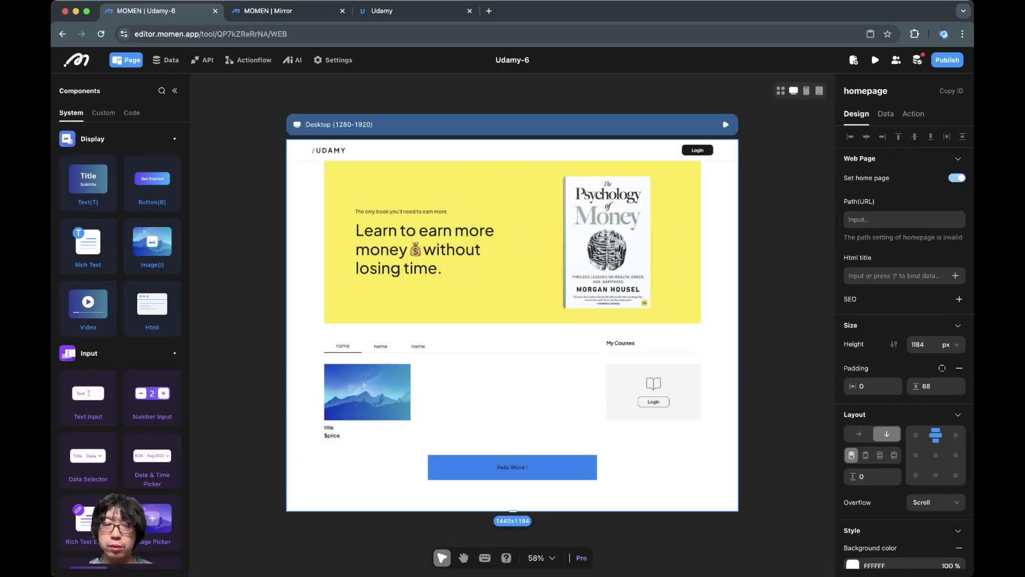
Step: Enlarge the Hello World text box on the desktop layout to about 712×107
left_click(512, 467)
left_click_drag(597, 480, 624, 488)
key("Escape")
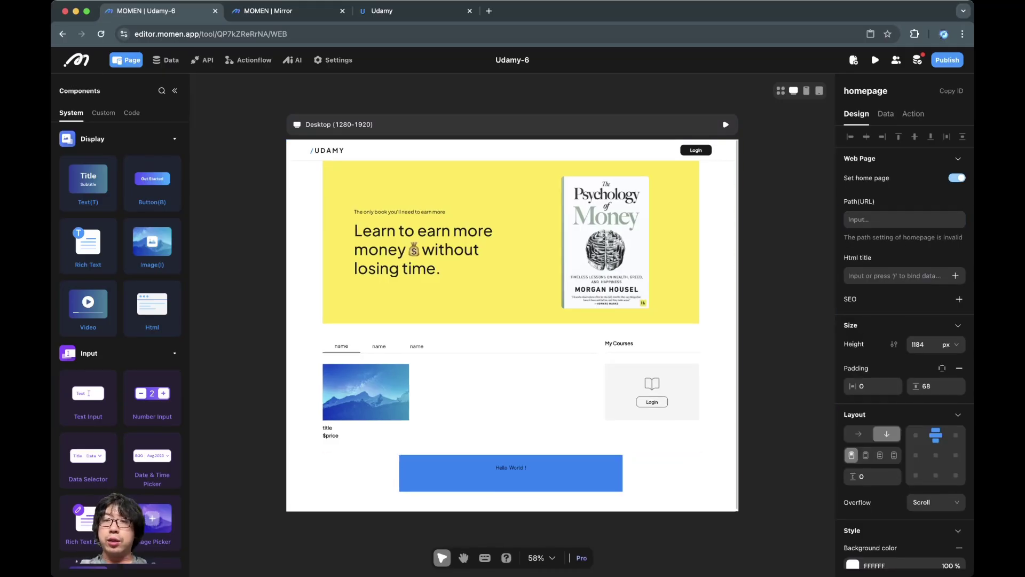
Step: On the phone layout, make the Hello World ! text block invisible
left_click(806, 91)
scroll(502, 452, "up", 5)
left_click(527, 310)
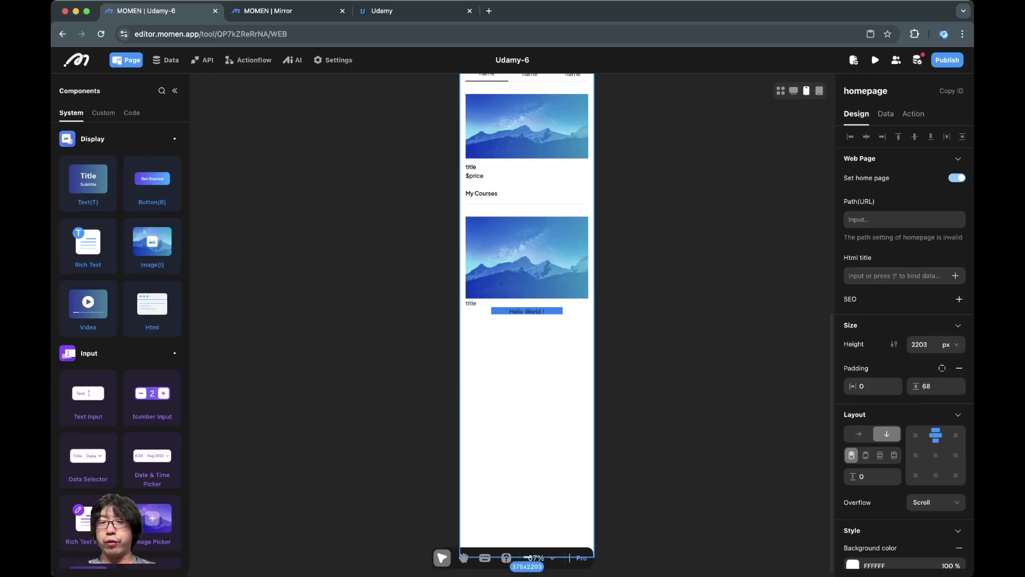
right_click(502, 369)
left_click(919, 524)
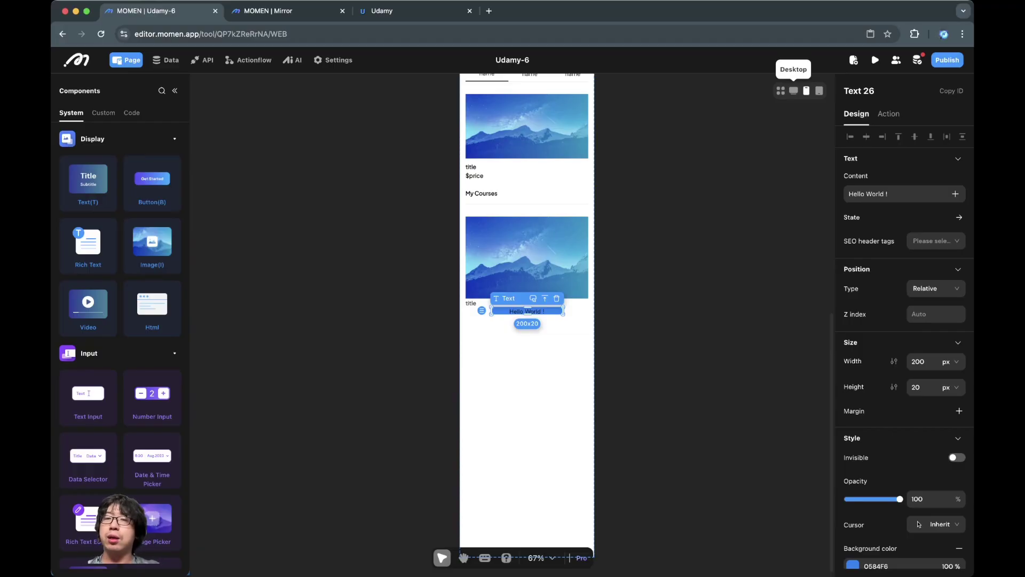
key("Escape")
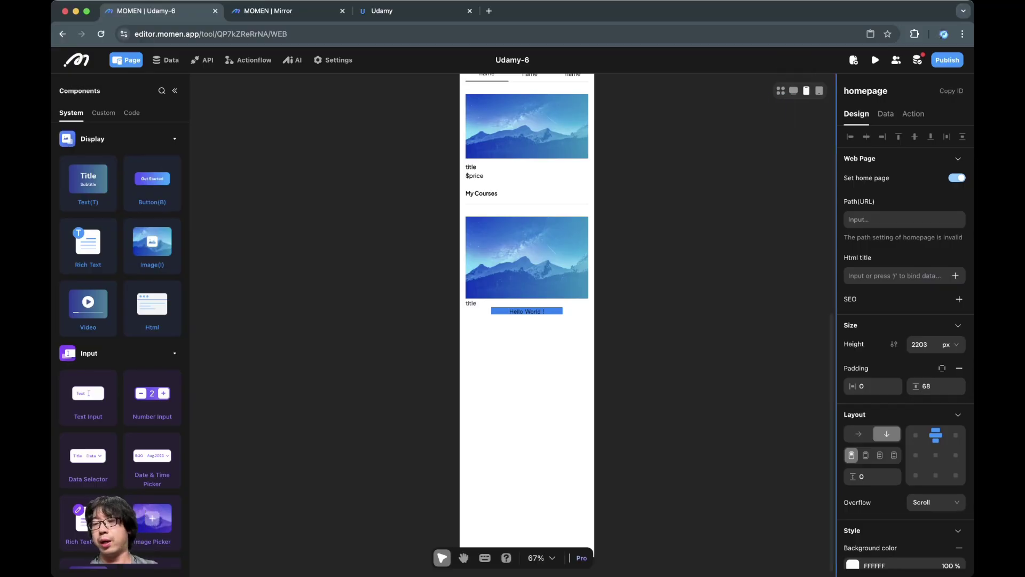
scroll(904, 374, "down", 1)
scroll(904, 347, "up", 1)
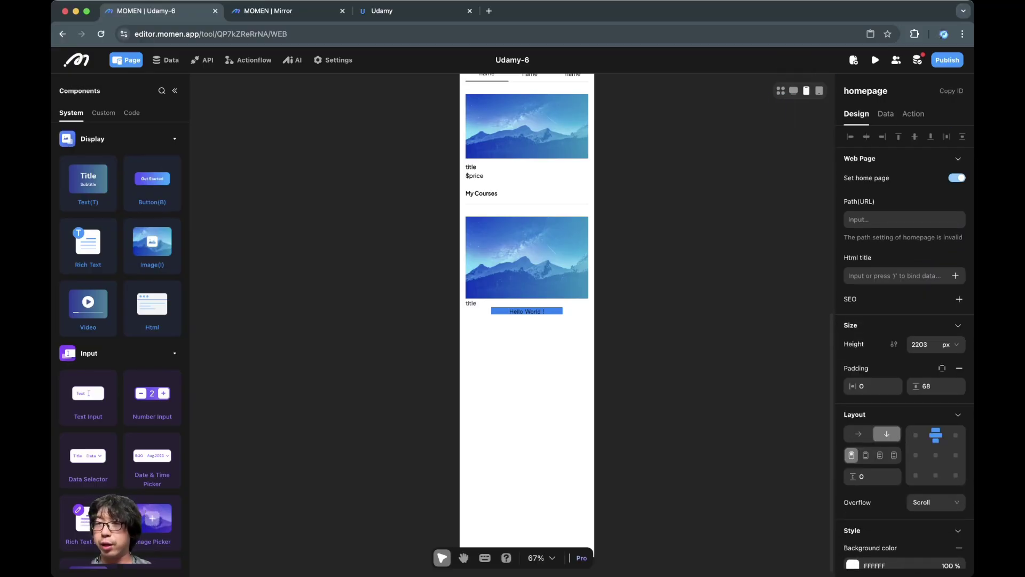
scroll(904, 347, "down", 1)
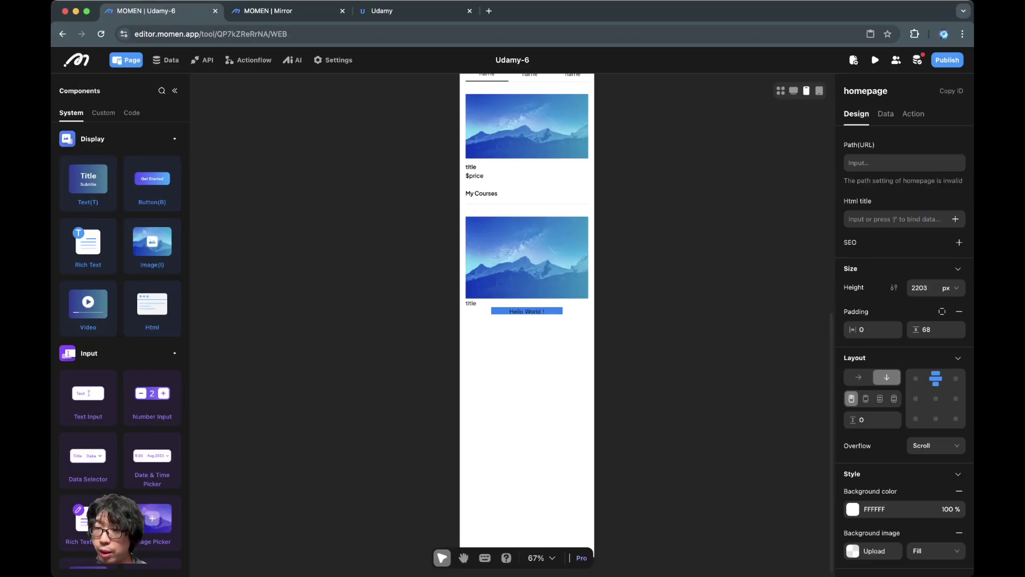
left_click(527, 312)
left_click(957, 457)
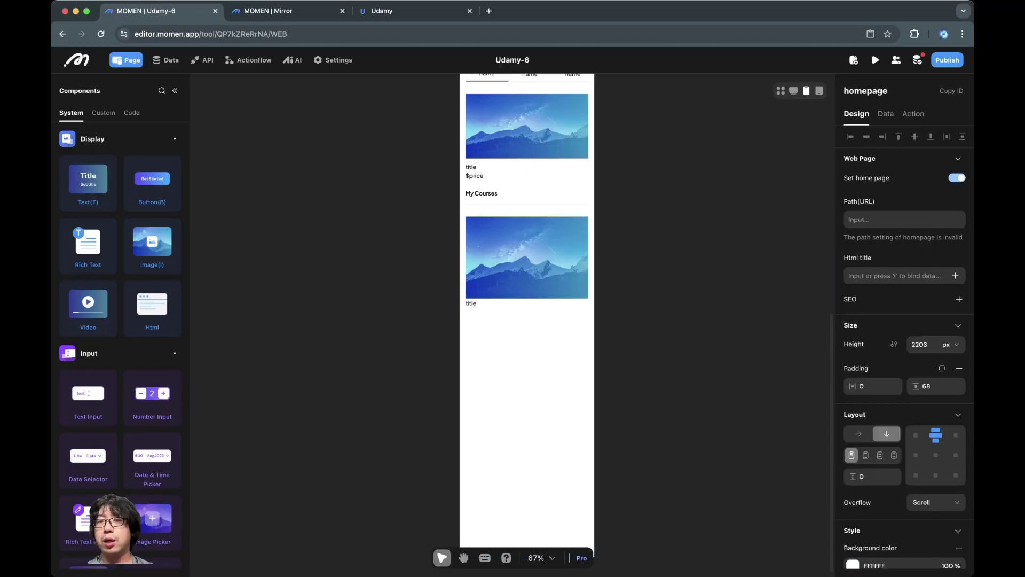
scroll(537, 320, "up", 5)
Step: Check the phone preview, then delete the Hello World ! text from the desktop layout
key("ctrl+2")
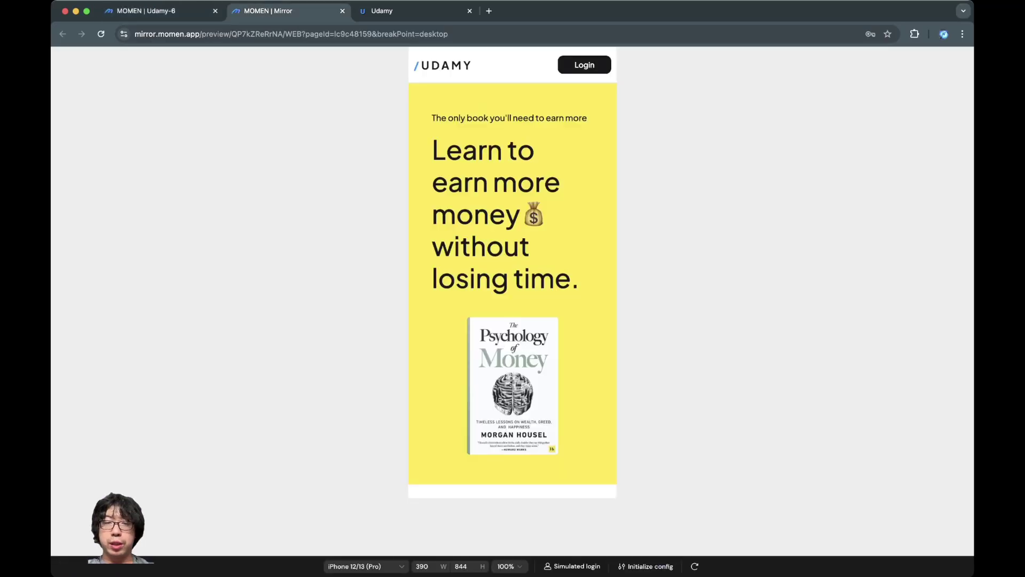
scroll(513, 267, "down", 10)
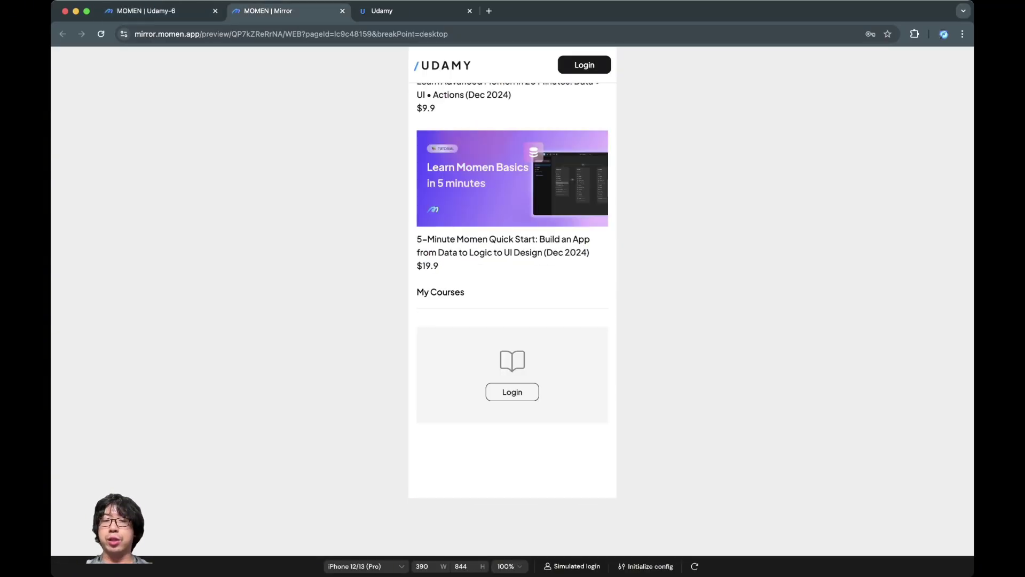
key("ctrl+1")
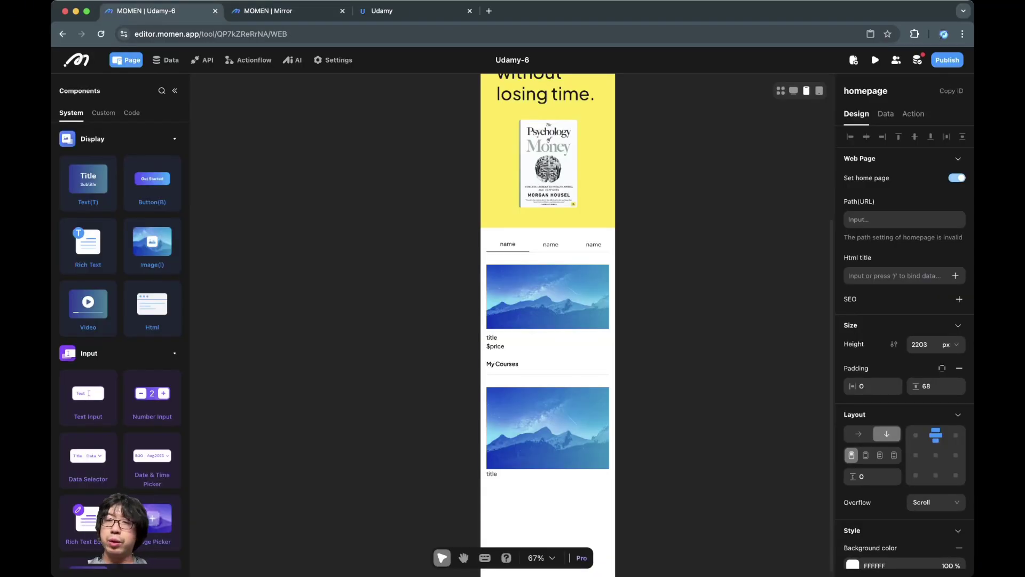
left_click(794, 91)
scroll(534, 267, "down", 4)
left_click(534, 243)
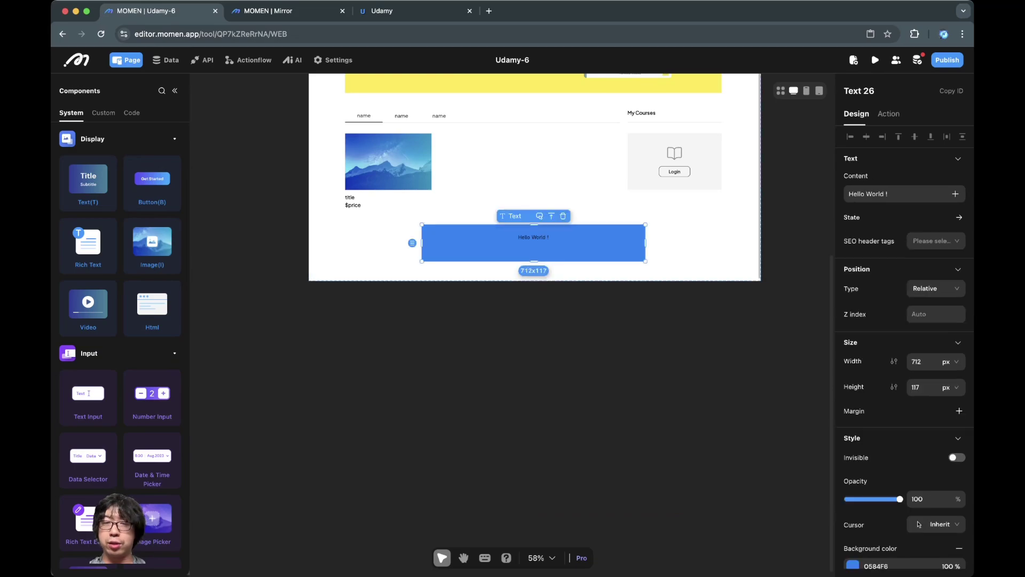
key("Delete")
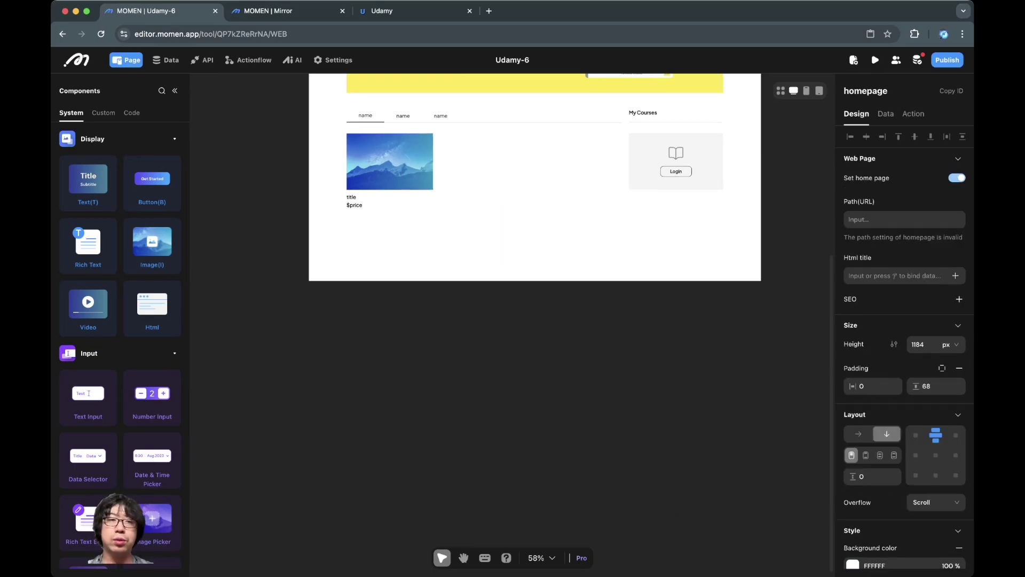
Step: Verify the change in Mirror and review the course_detail page on the phone layout
key("ctrl+2")
key("ctrl+1")
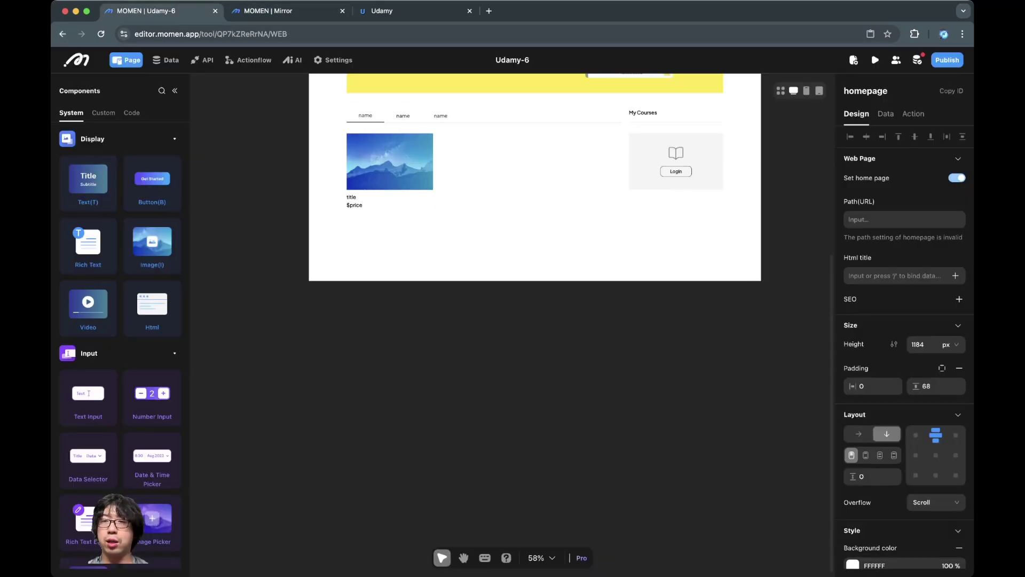
scroll(534, 198, "up", 1)
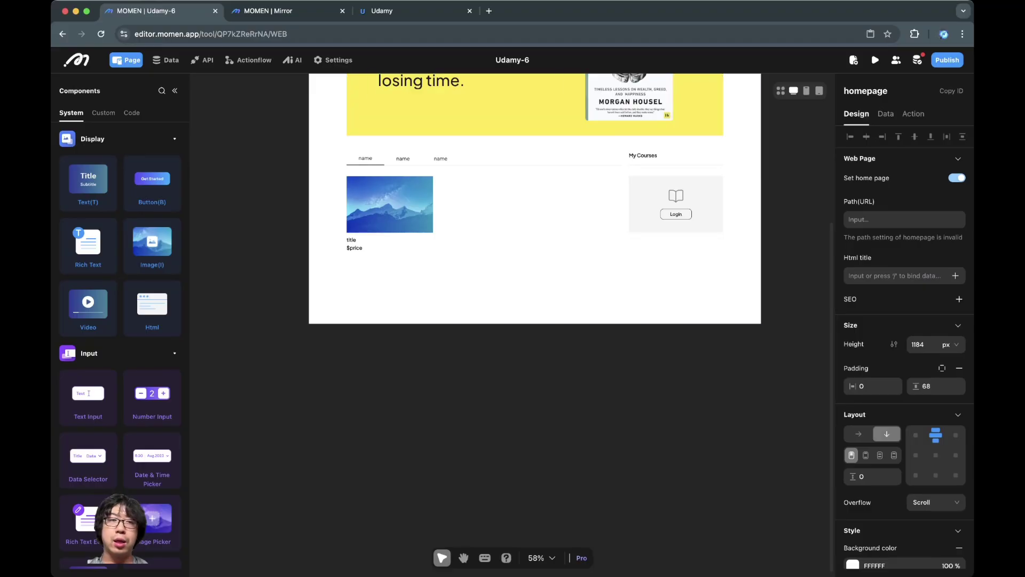
left_click(175, 91)
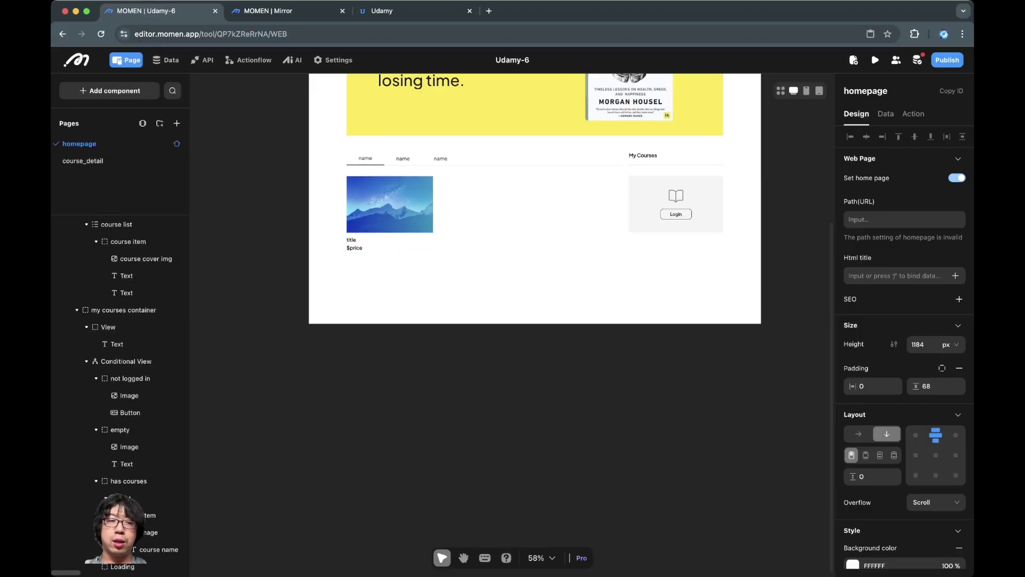
scroll(120, 378, "up", 10)
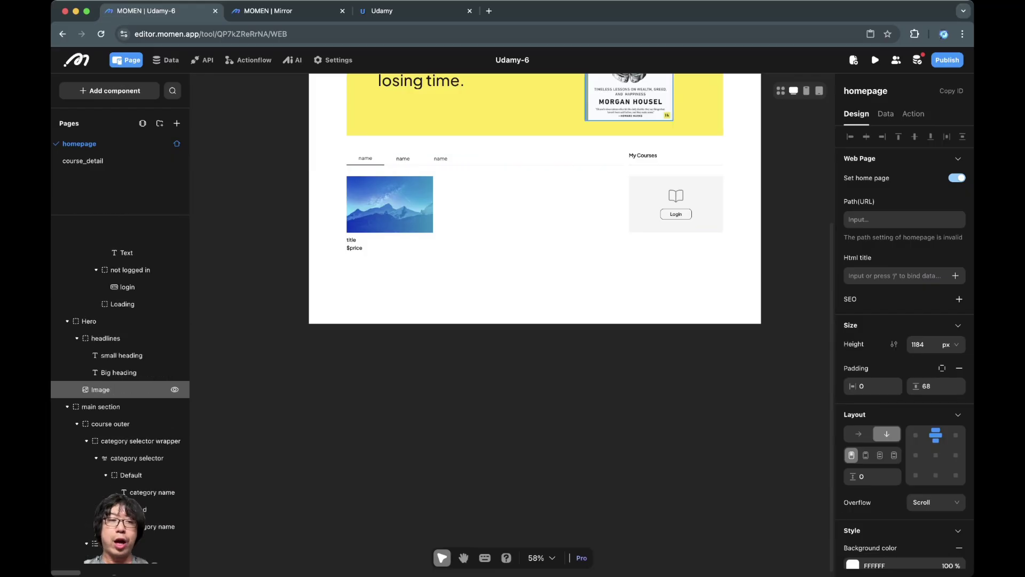
scroll(120, 378, "down", 10)
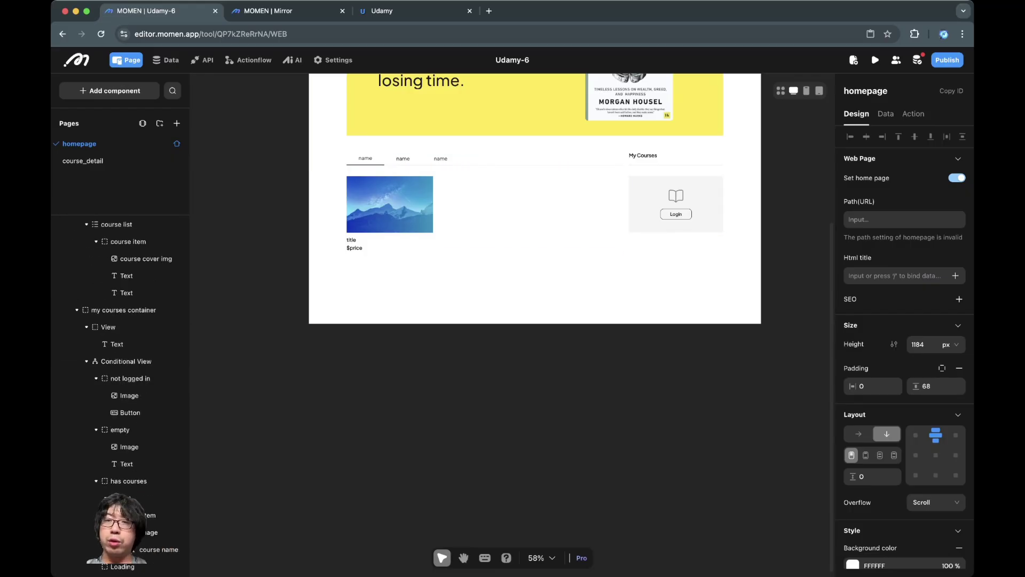
left_click(806, 90)
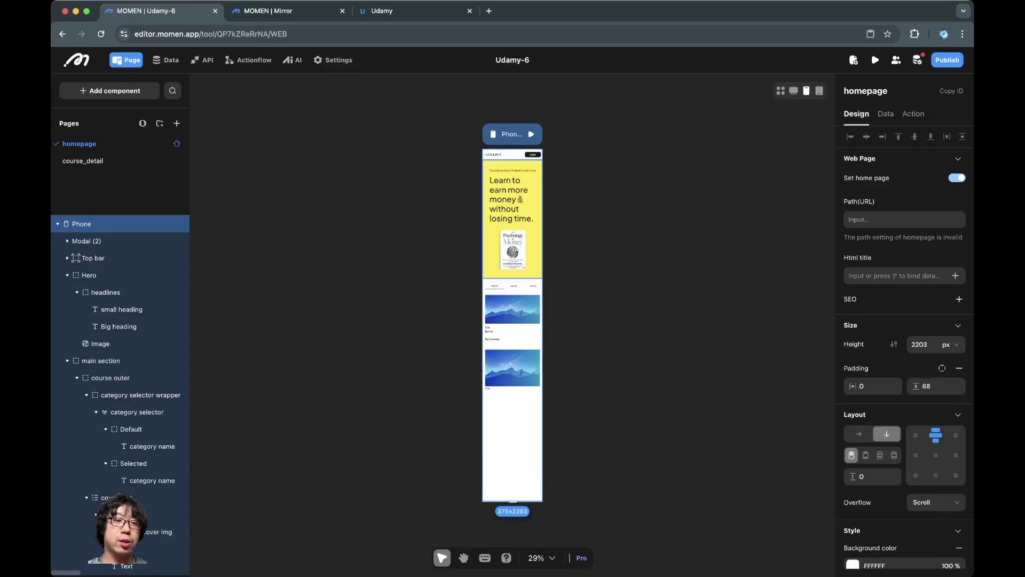
left_click(83, 161)
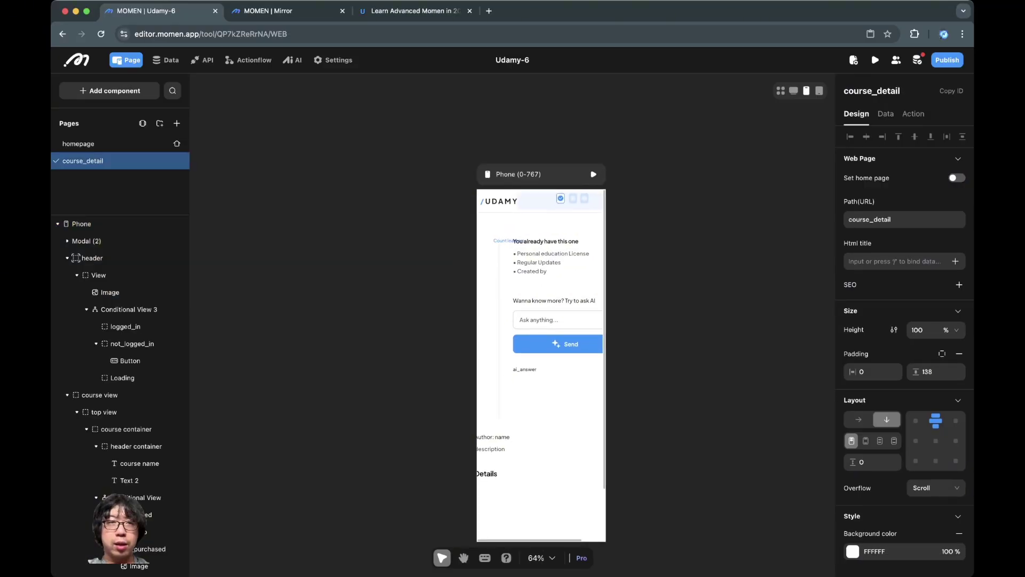
left_click(268, 11)
scroll(513, 267, "up", 5)
scroll(512, 267, "down", 5)
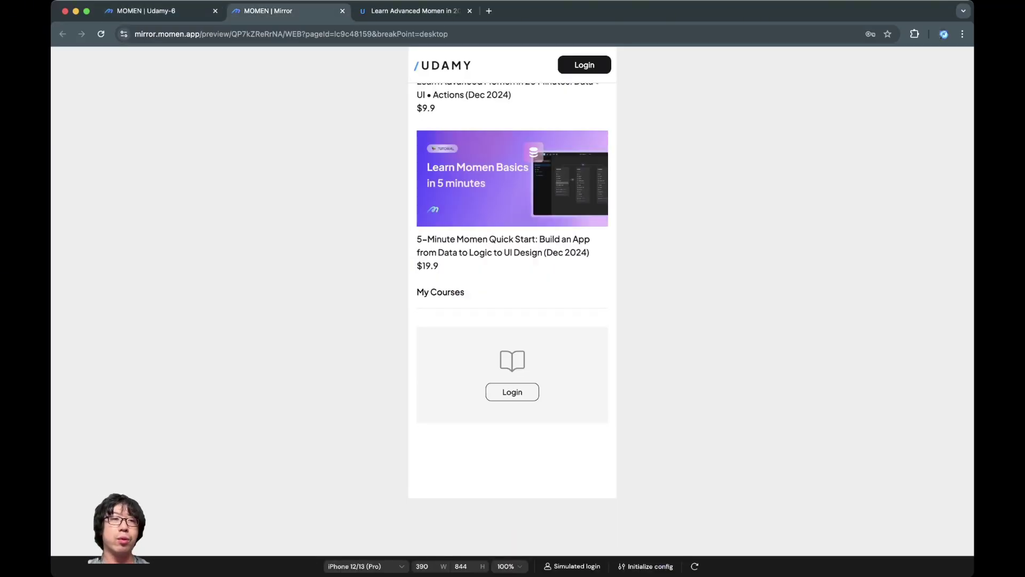
key("super+1")
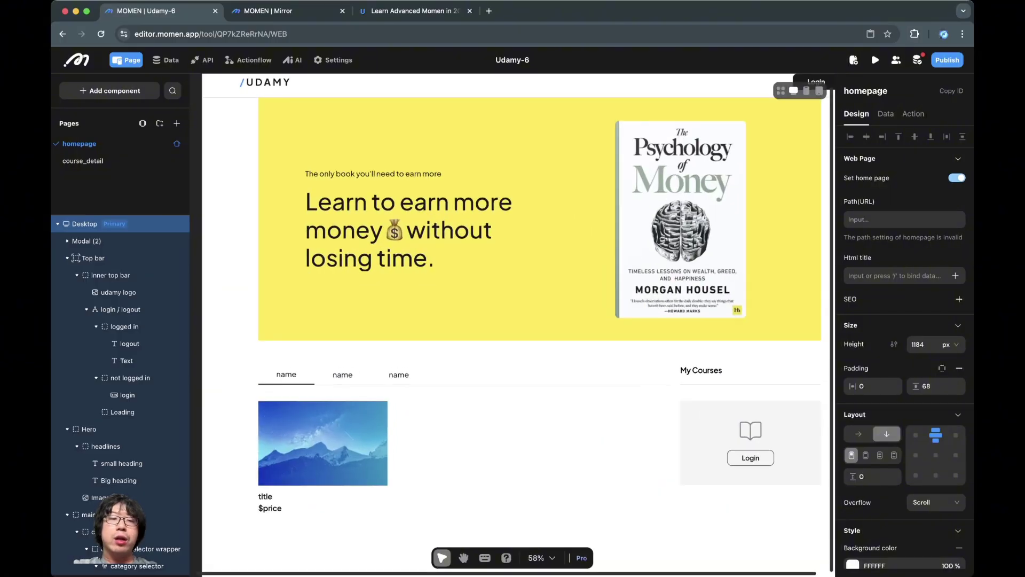
Step: Add an On click Navigation action to course_detail on the course item container
left_click(323, 443)
left_click(128, 377)
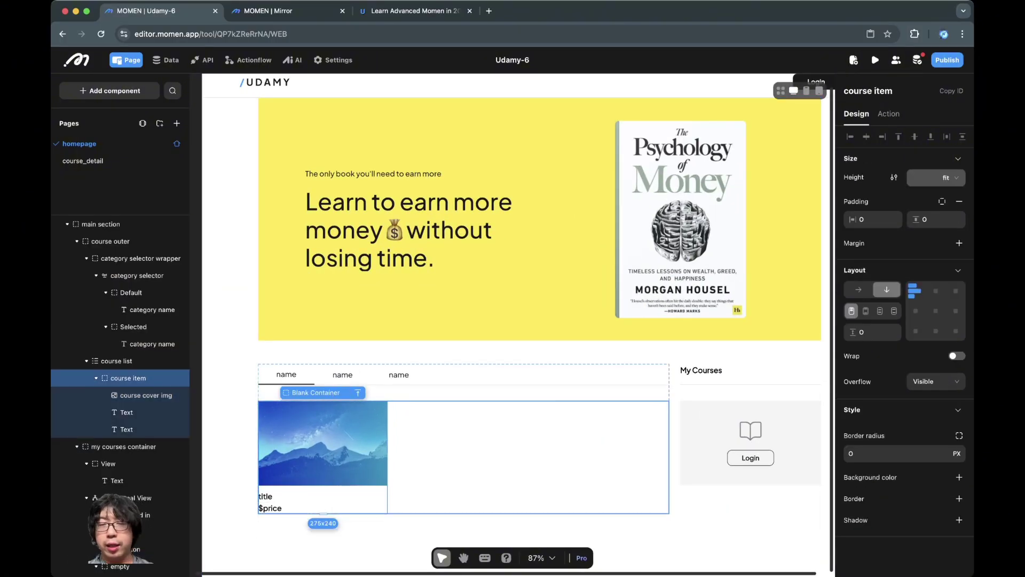
left_click(888, 114)
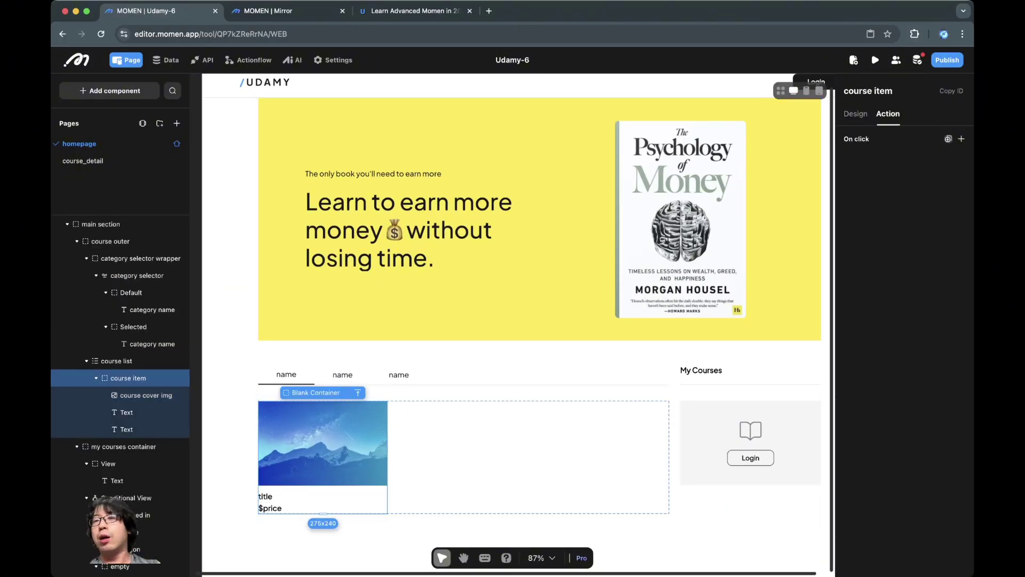
left_click(961, 139)
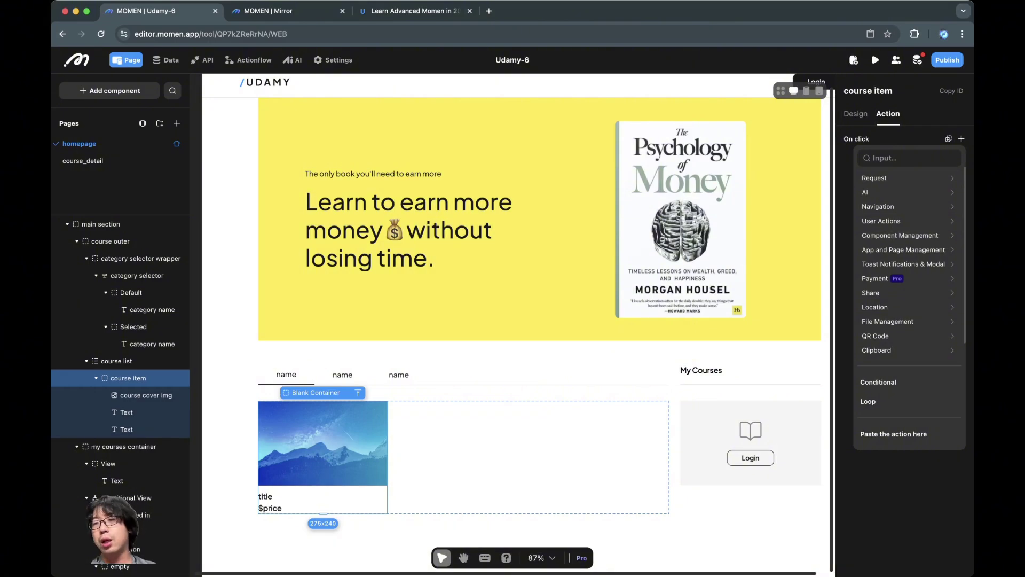
left_click(886, 157)
type("n")
key("BackSpace")
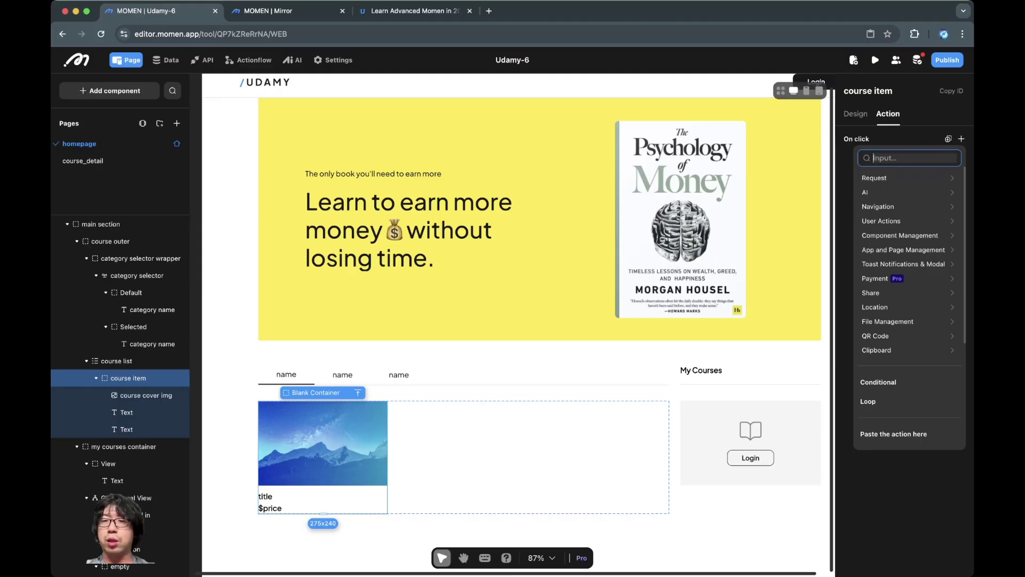
type("nav")
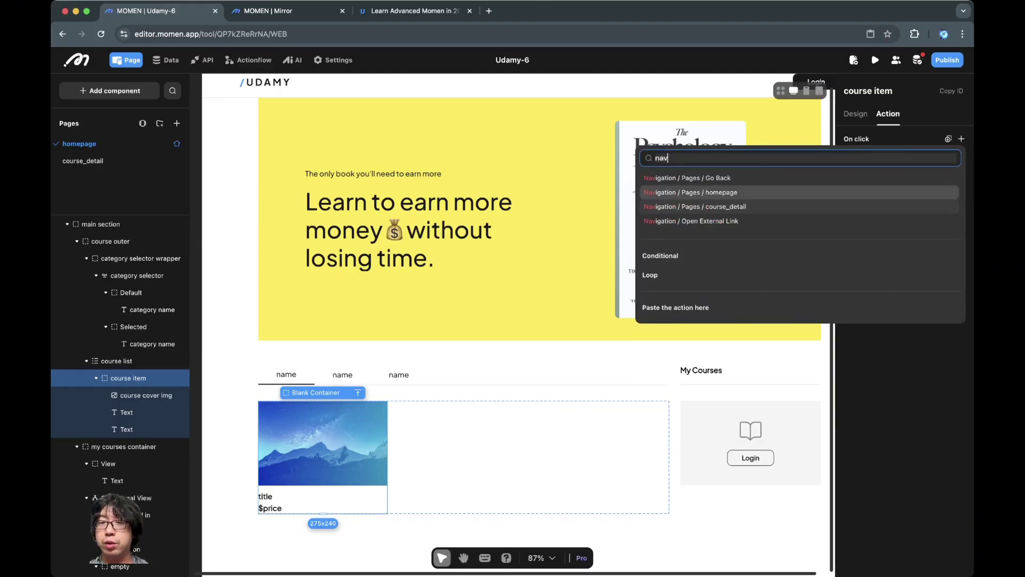
key("Down")
key("Return")
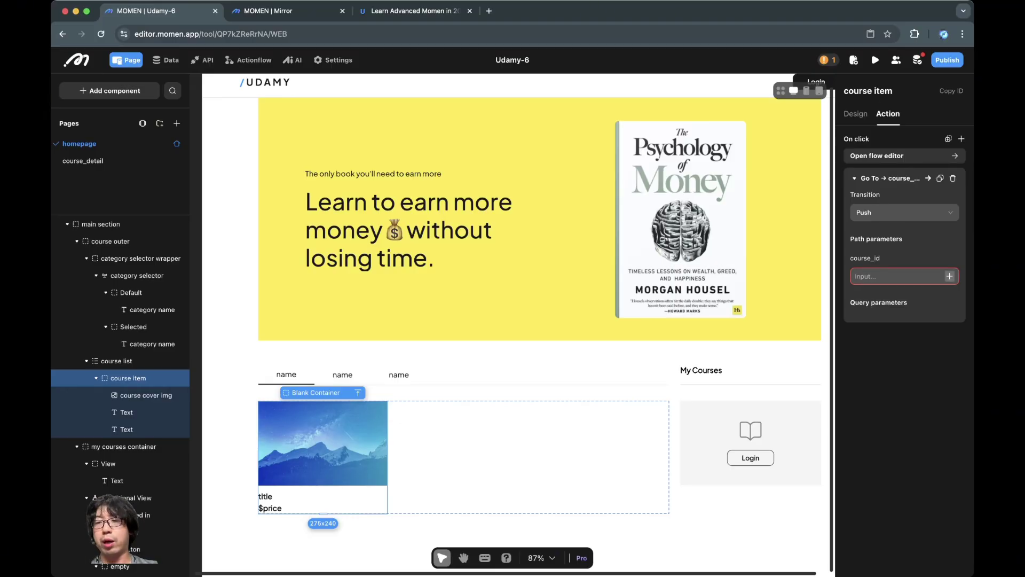
Step: Set course_id to In-component Data > course list > item > id
left_click(950, 276)
mouse_move(907, 188)
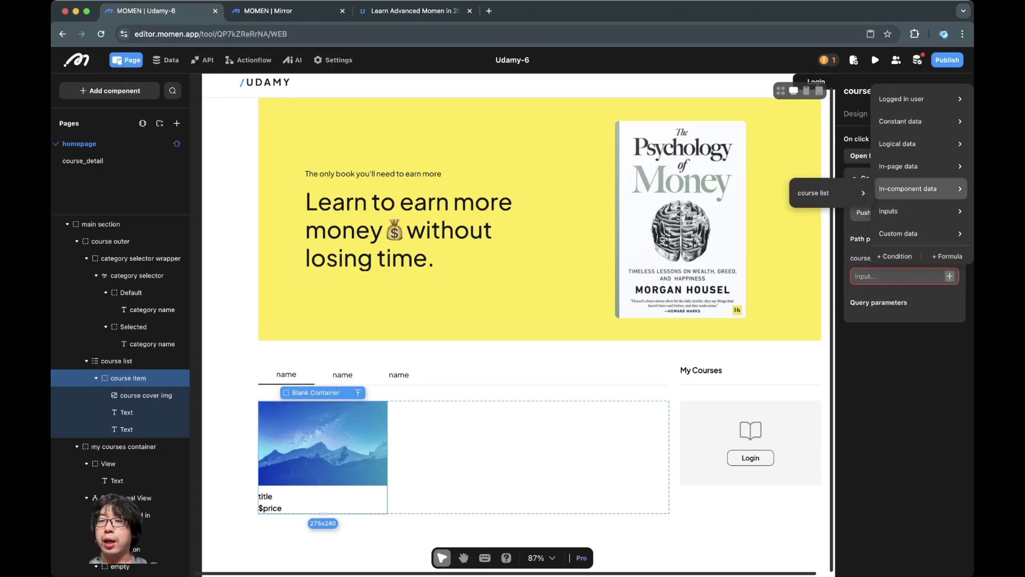
mouse_move(831, 193)
mouse_move(912, 220)
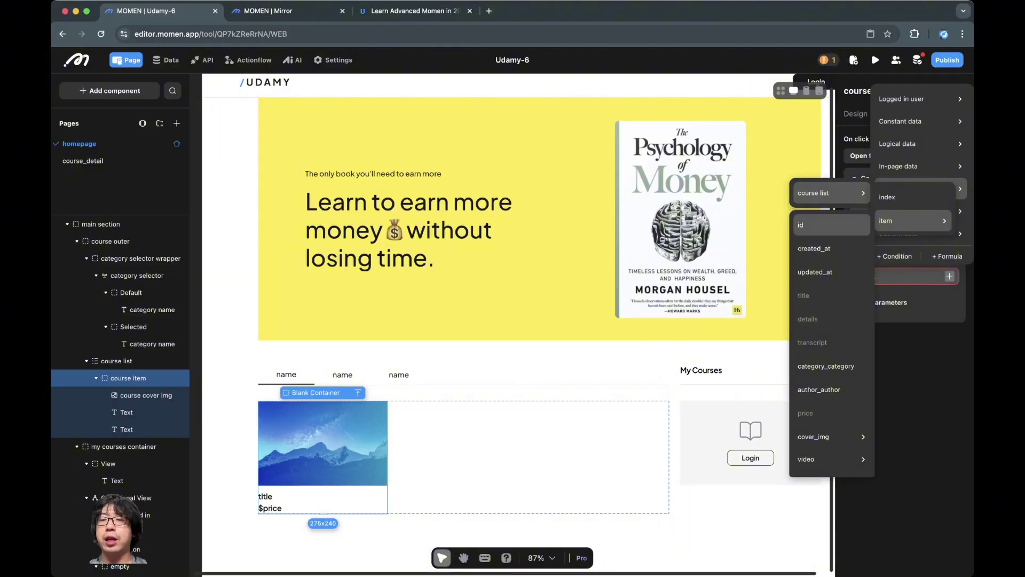
left_click(817, 225)
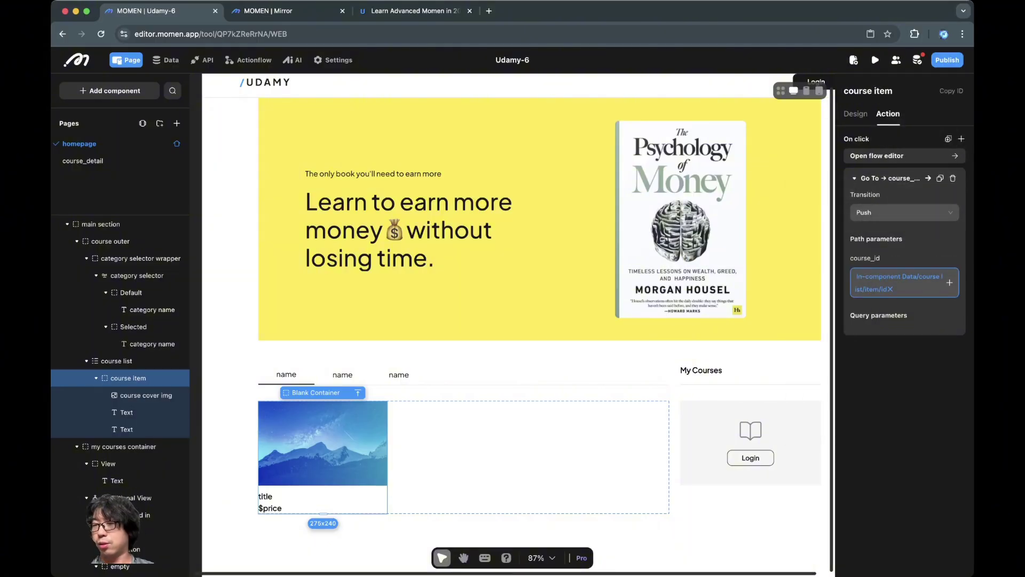
Step: Test a course card in Mirror, open course_detail for editing, and view the live Udamy site
left_click(288, 10)
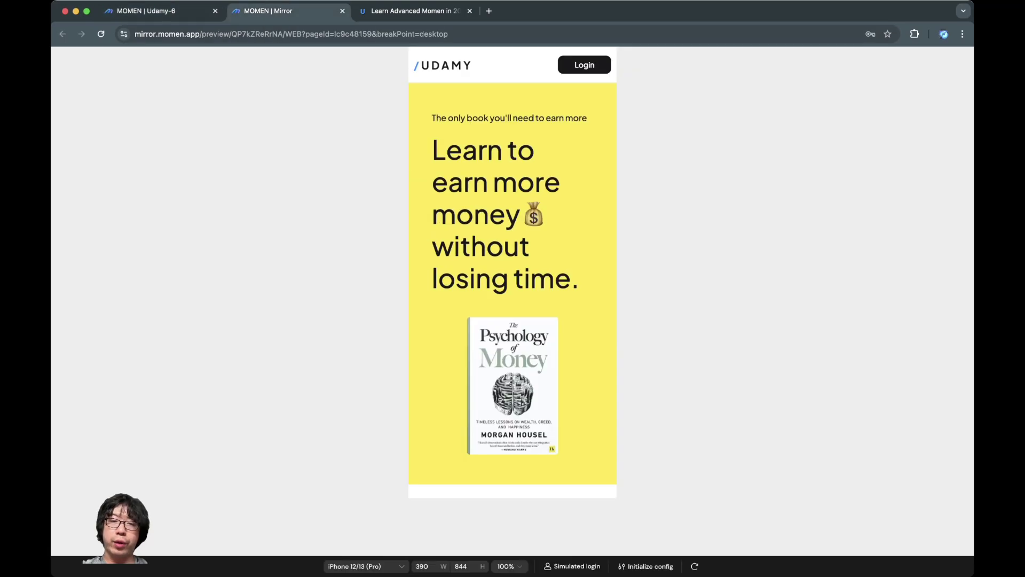
scroll(512, 342, "down", 5)
left_click(513, 347)
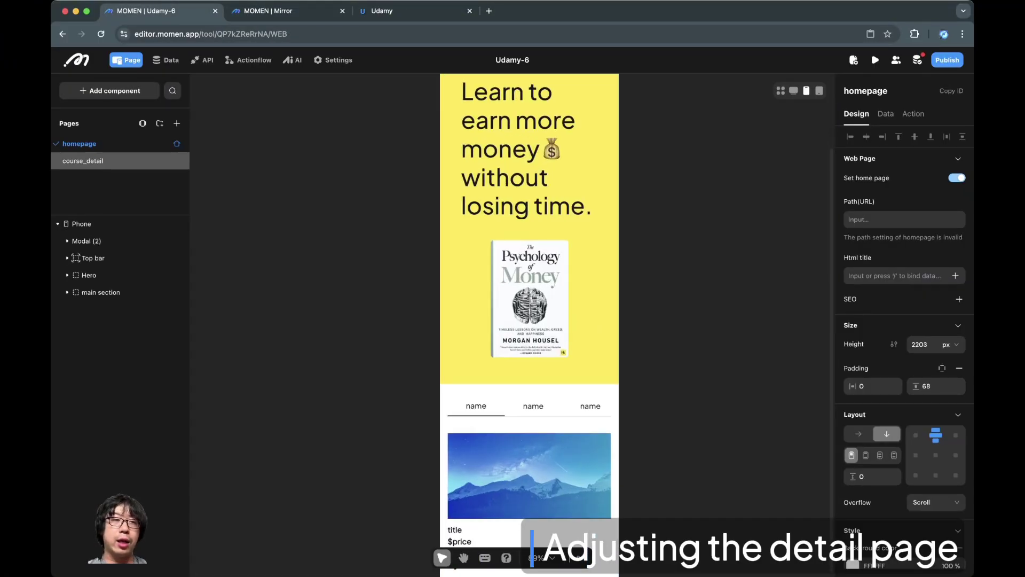
left_click(82, 160)
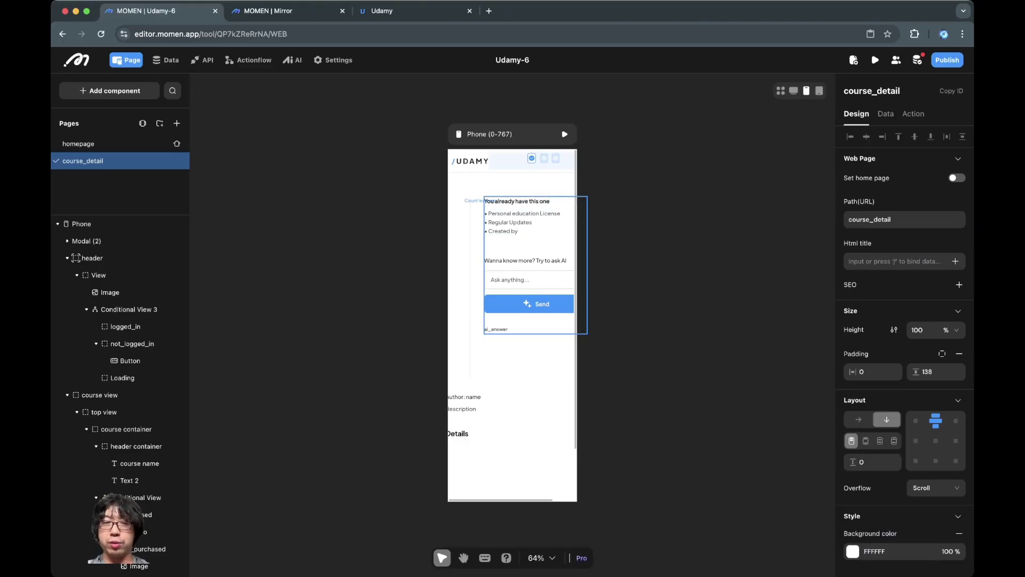
left_click(411, 11)
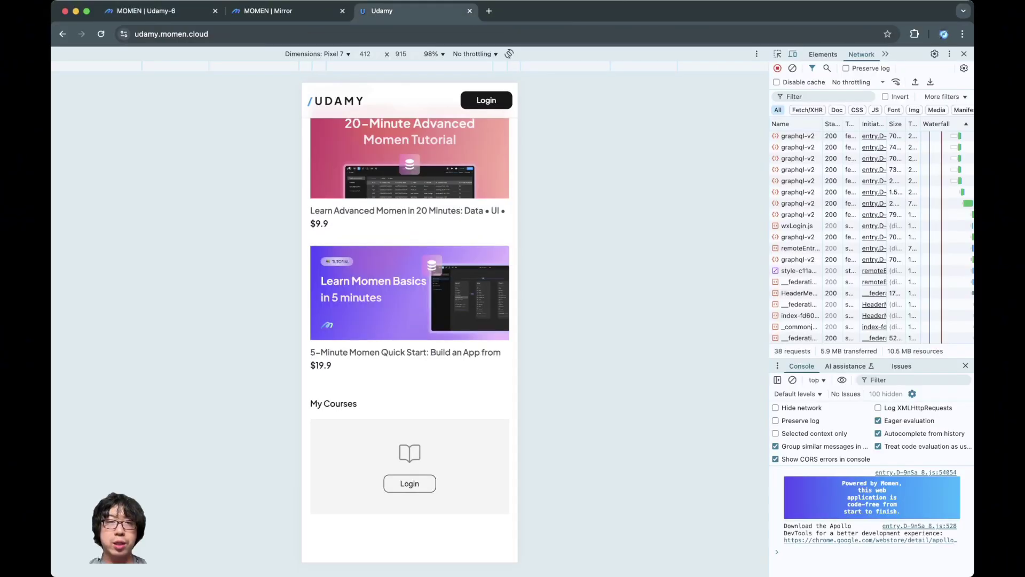
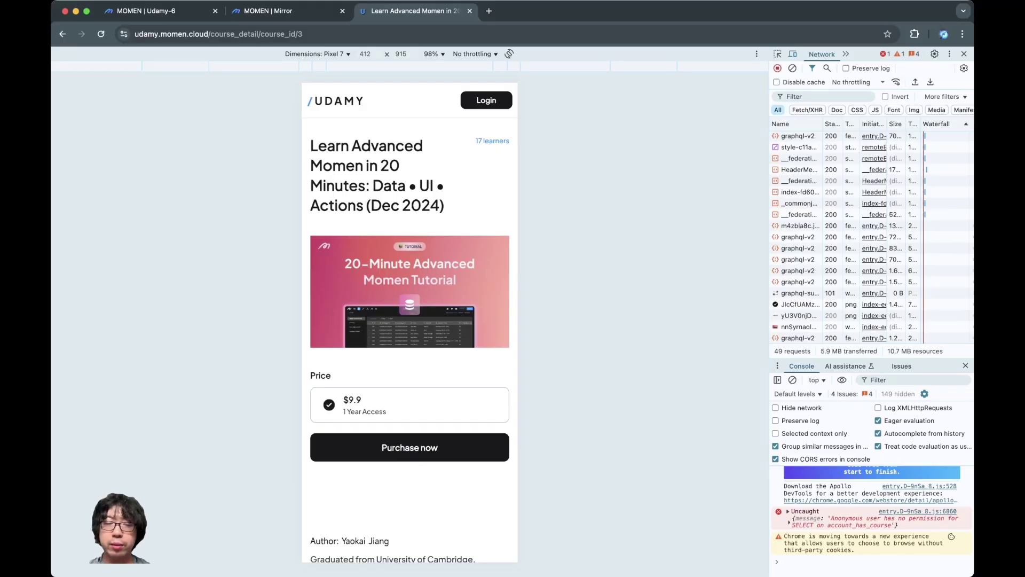
Step: Scroll the live course page, then scroll Mirror's Udamy home page down to My Courses
scroll(409, 320, "down", 3)
scroll(410, 320, "down", 3)
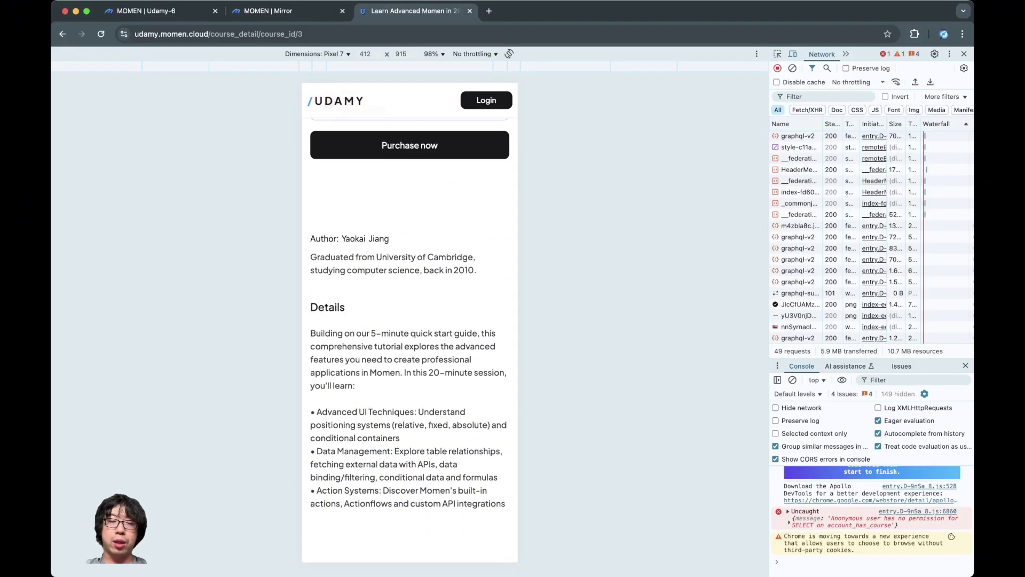
left_click(277, 11)
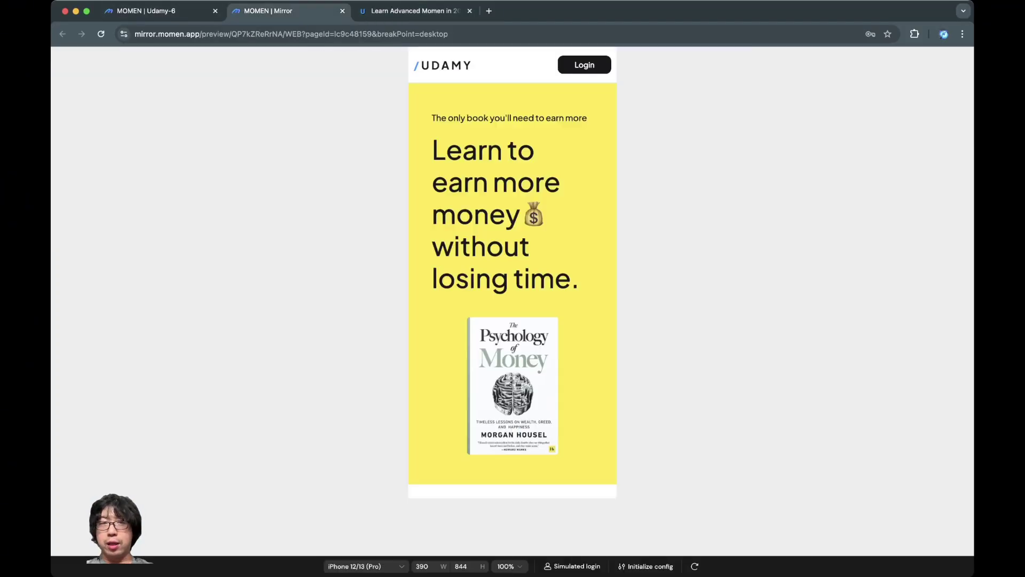
scroll(513, 282, "down", 10)
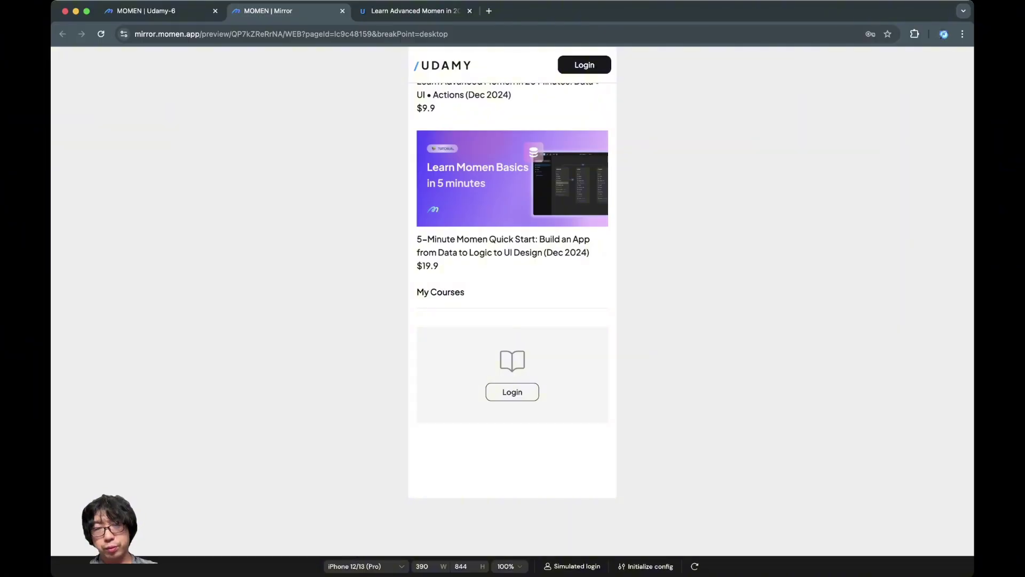
Step: In the course_detail layer tree, collapse header and expand course view and top view to show their children
left_click(142, 11)
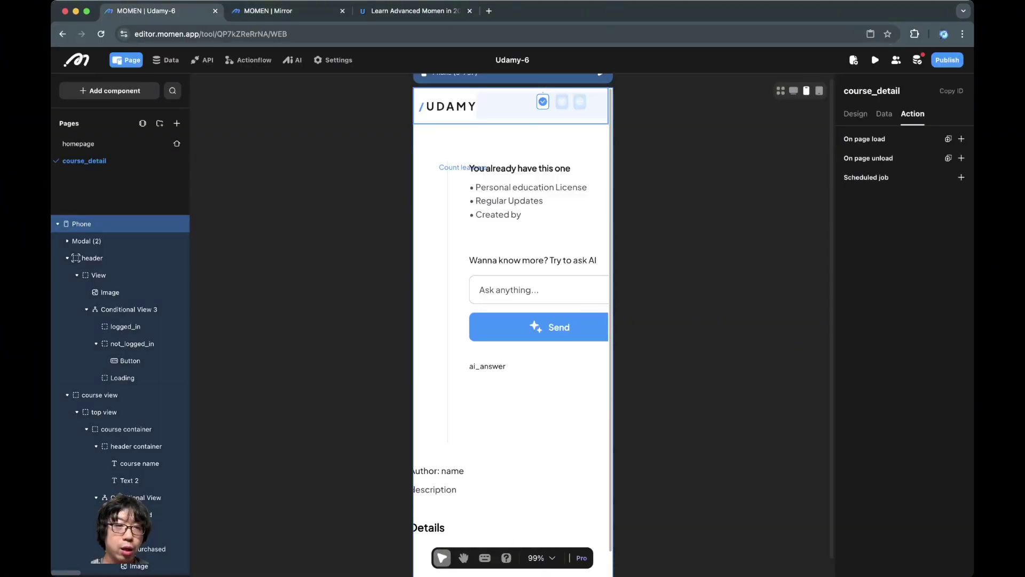
left_click(92, 258)
left_click(67, 258)
left_click(67, 275)
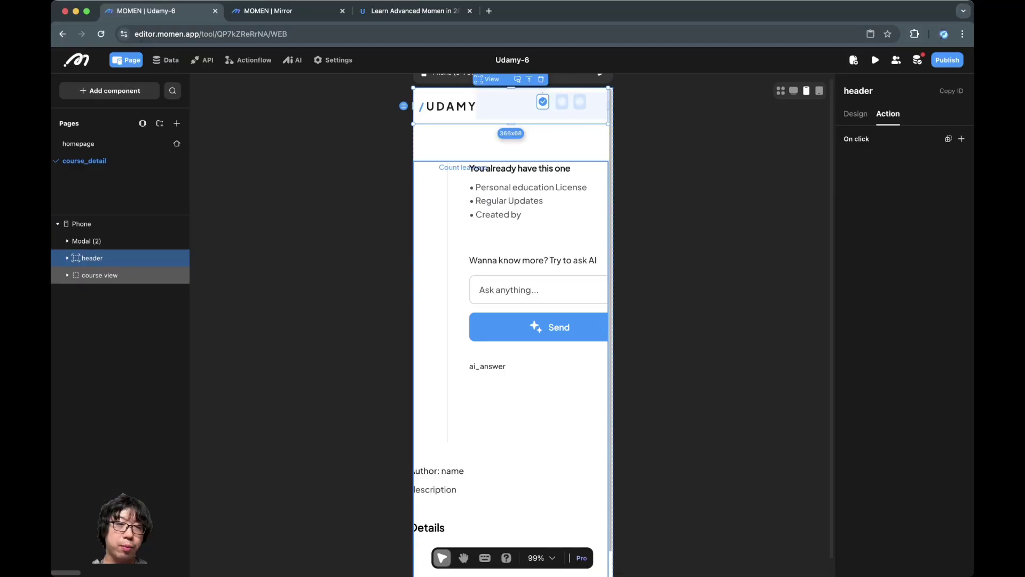
left_click(99, 275)
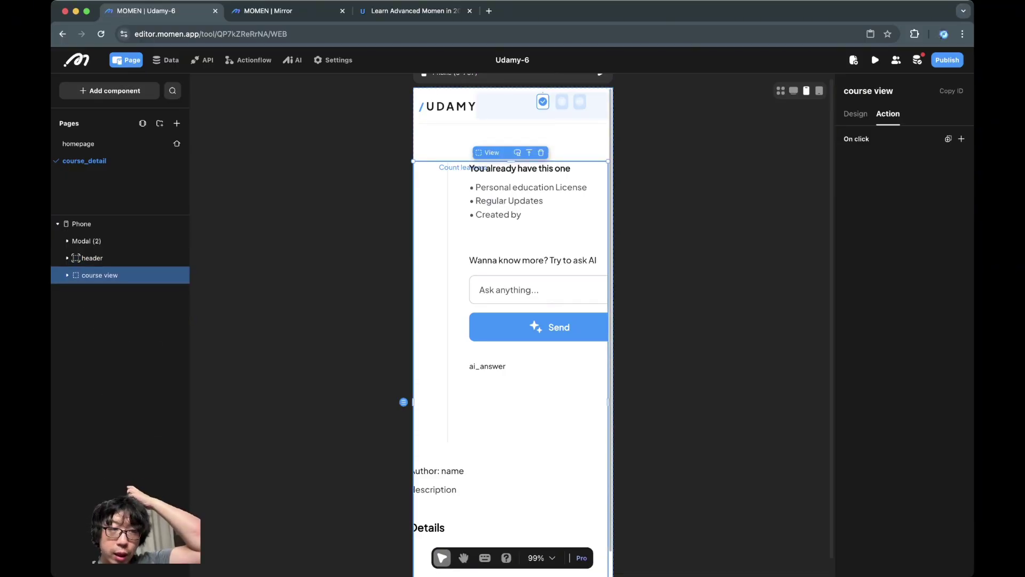
left_click(67, 275)
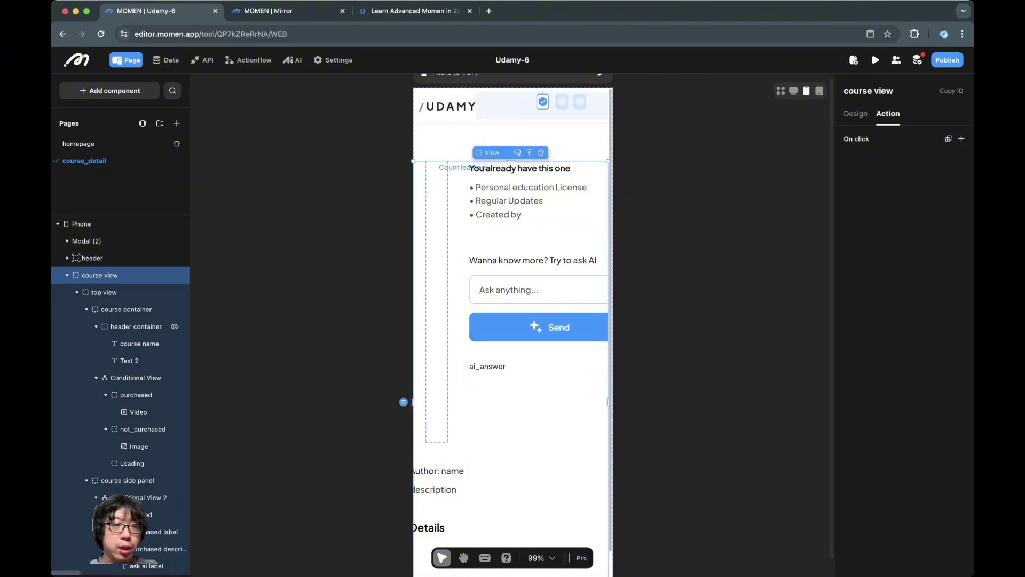
left_click(76, 292)
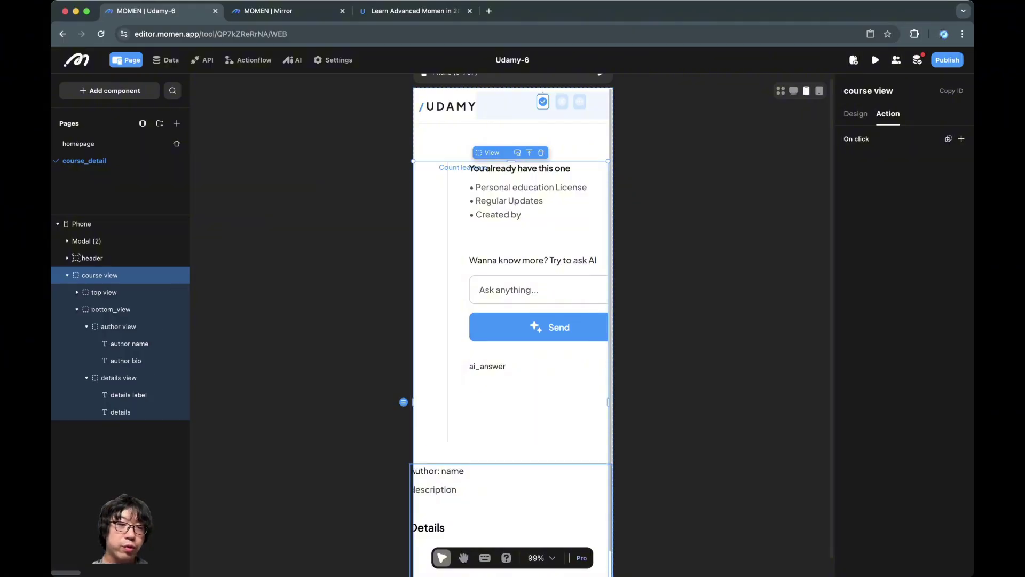
left_click(103, 292)
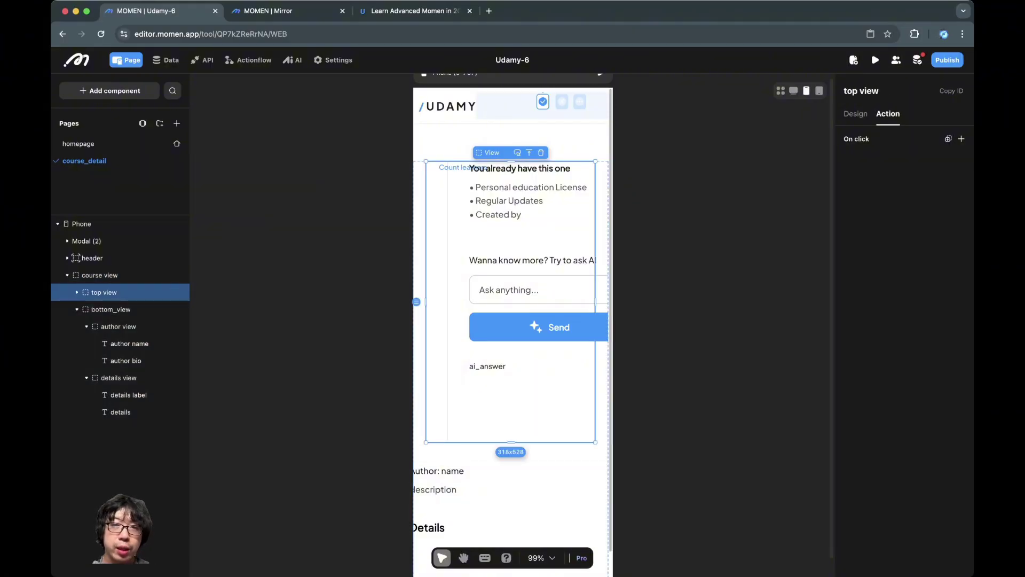
left_click(76, 292)
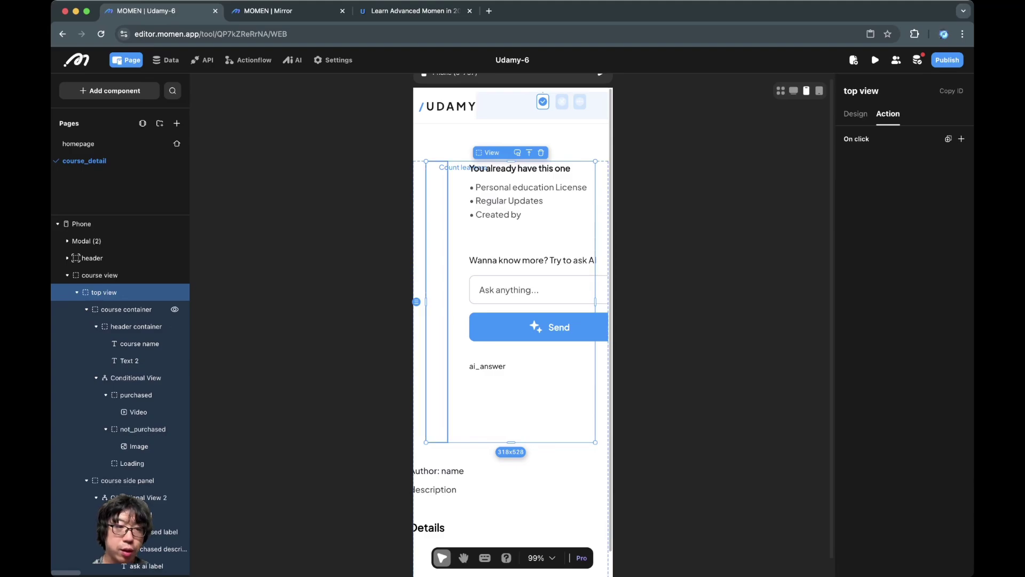
left_click(87, 309)
left_click(86, 326)
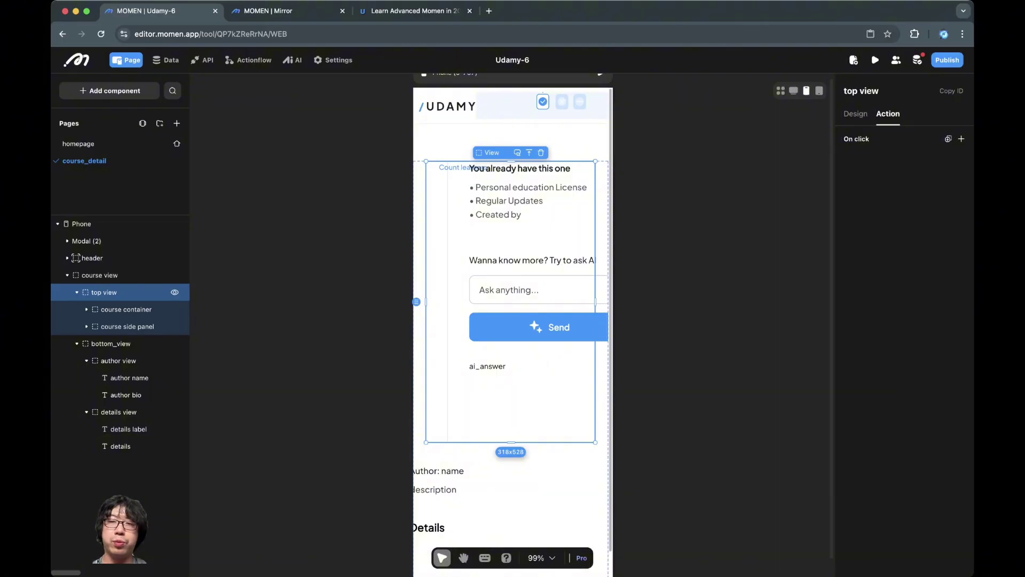
Step: Give top view a Vertical layout and a height that fits its content
left_click(856, 114)
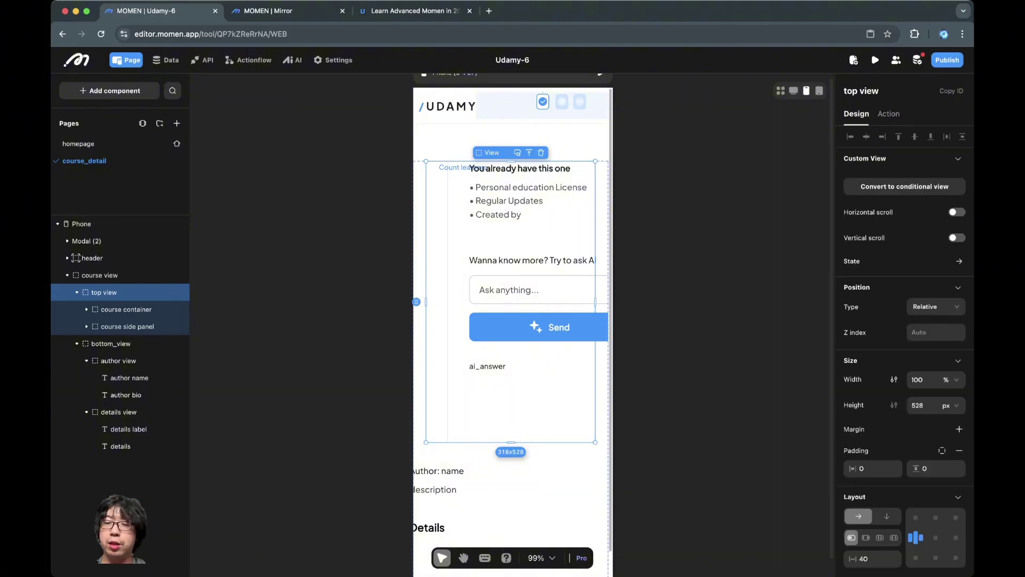
left_click(886, 515)
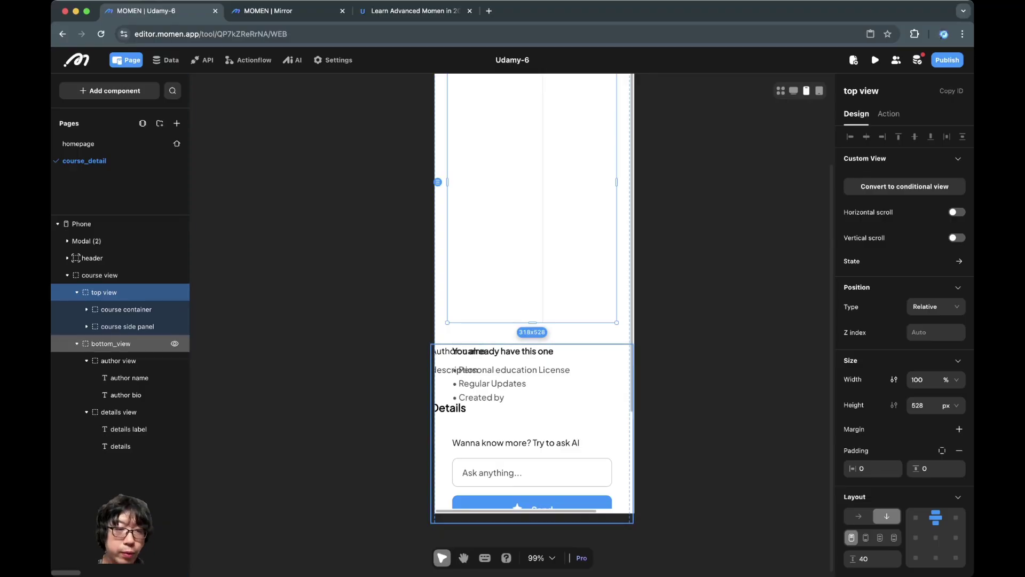
left_click(111, 343)
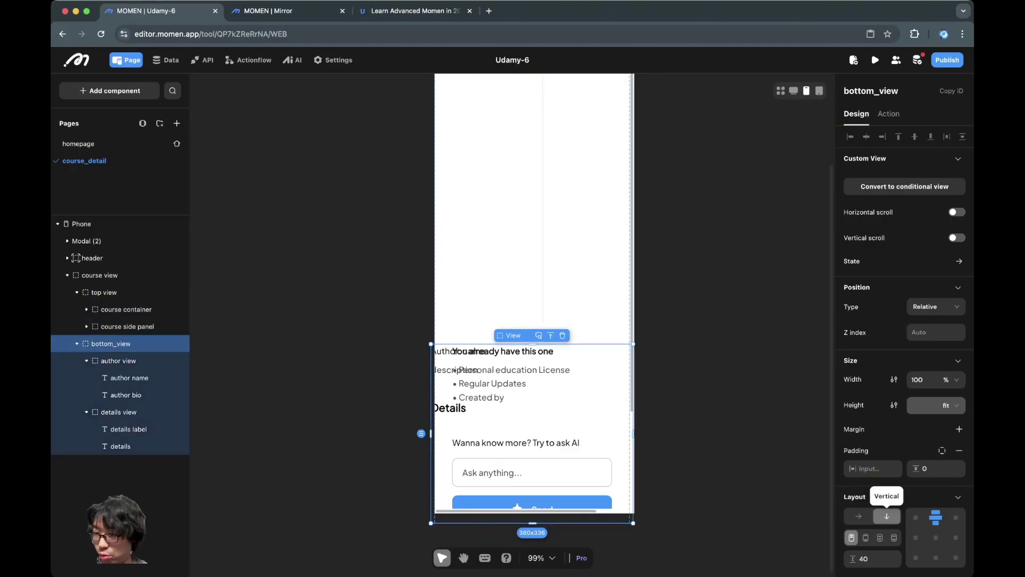
left_click(104, 292)
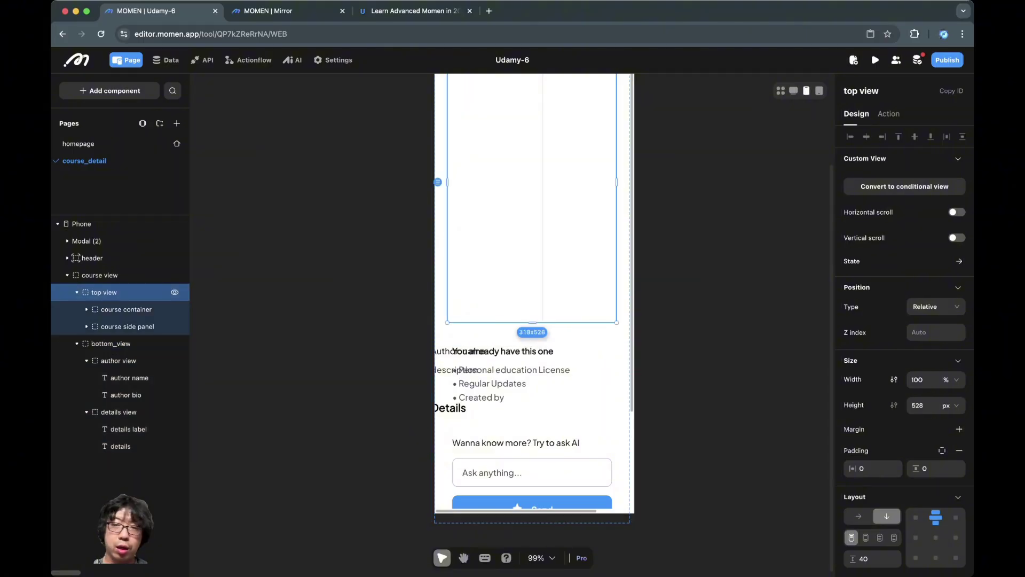
left_click(949, 405)
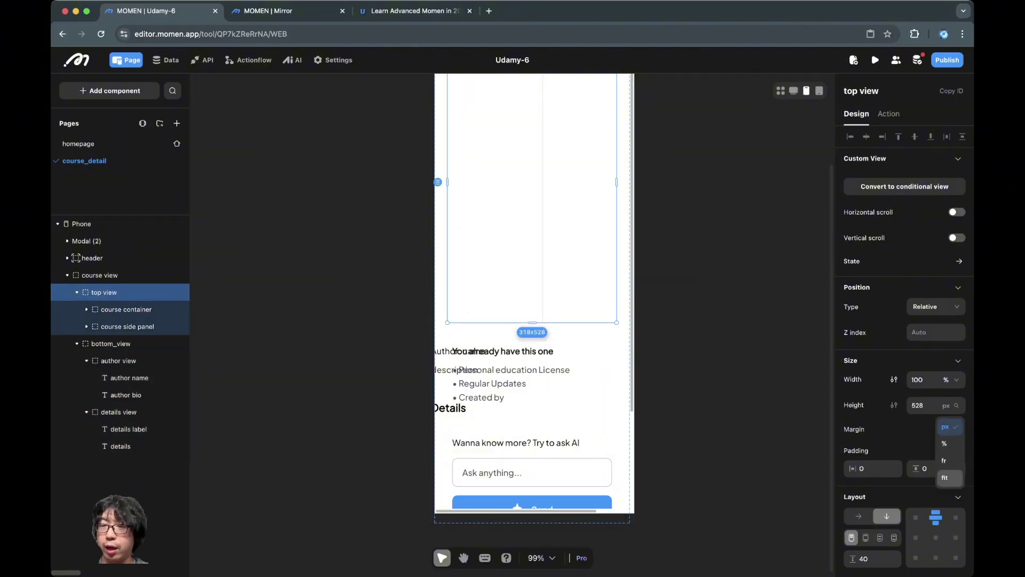
left_click(945, 477)
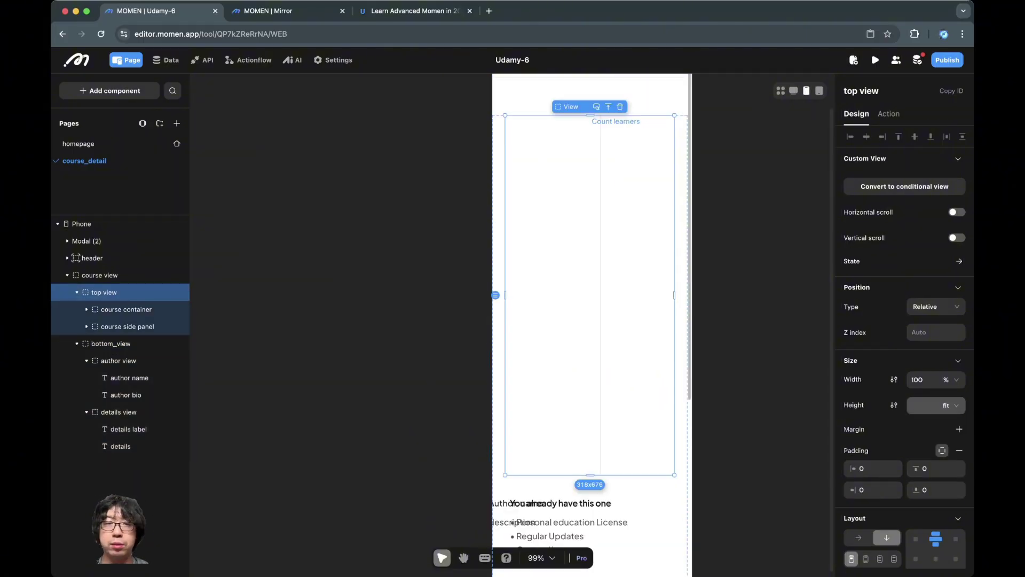
Step: Inspect the course container's right padding of 40, then return to top view
left_click(126, 309)
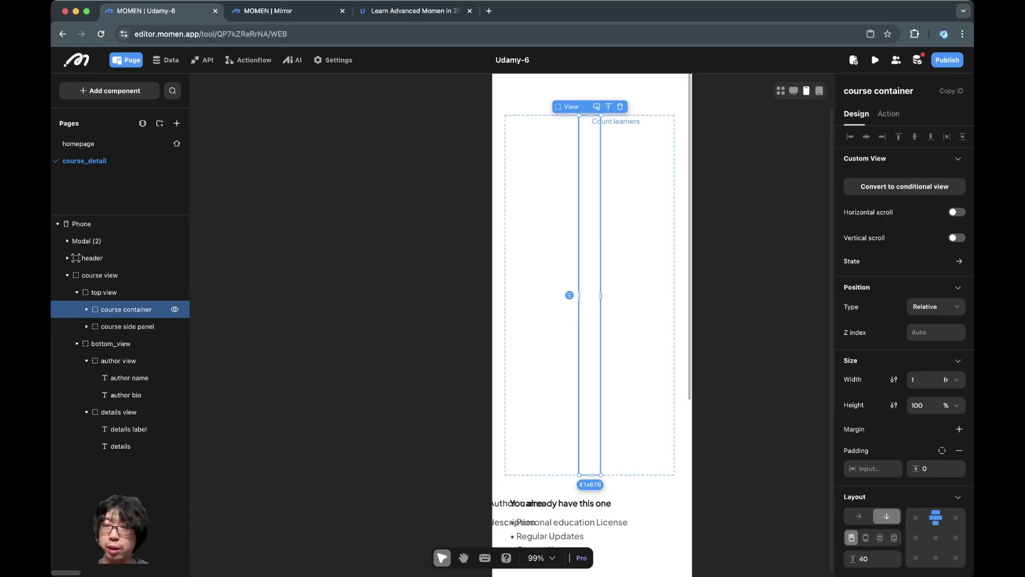
left_click(873, 490)
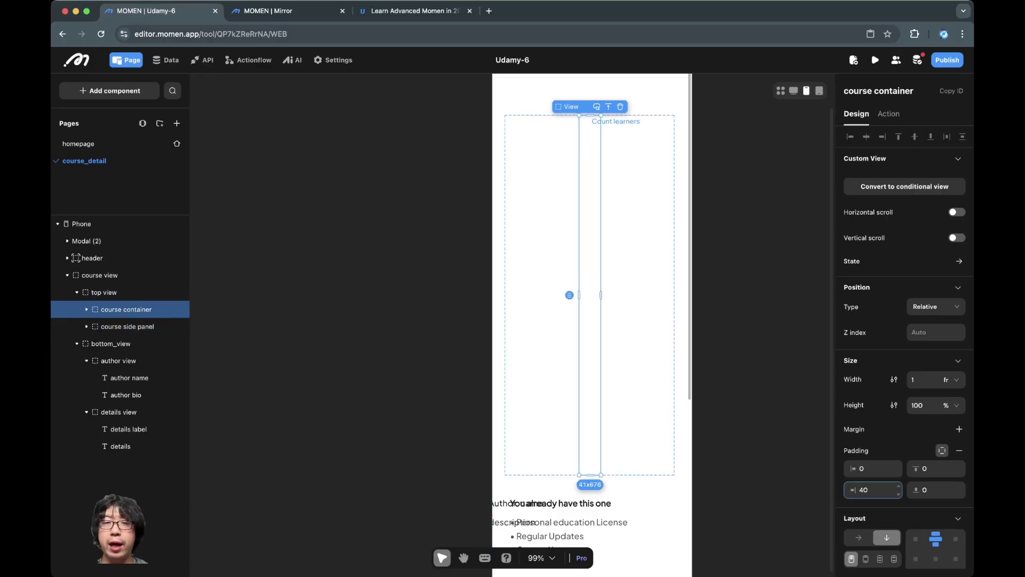
key("super+Tab")
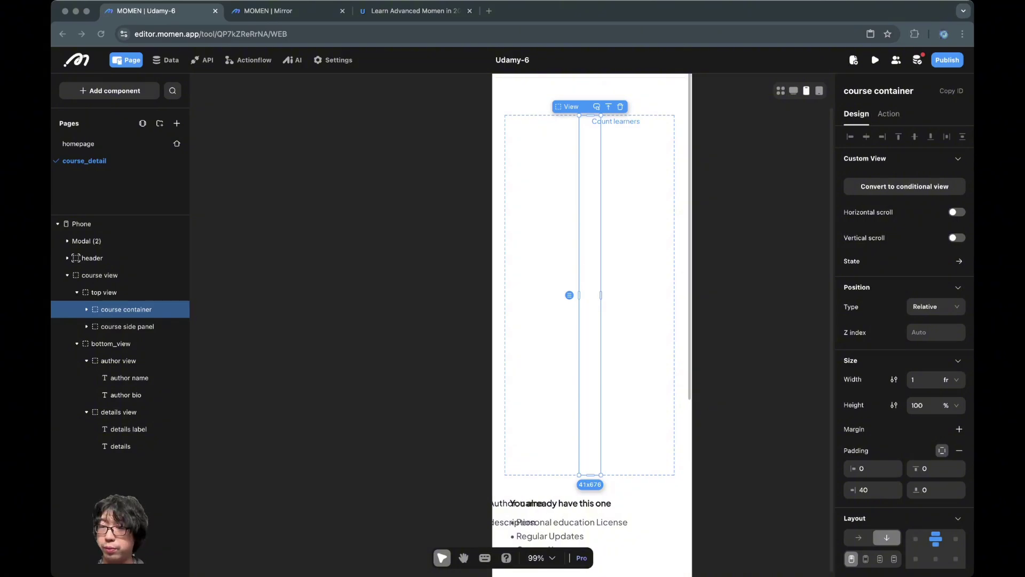
key("super+Tab")
left_click(104, 292)
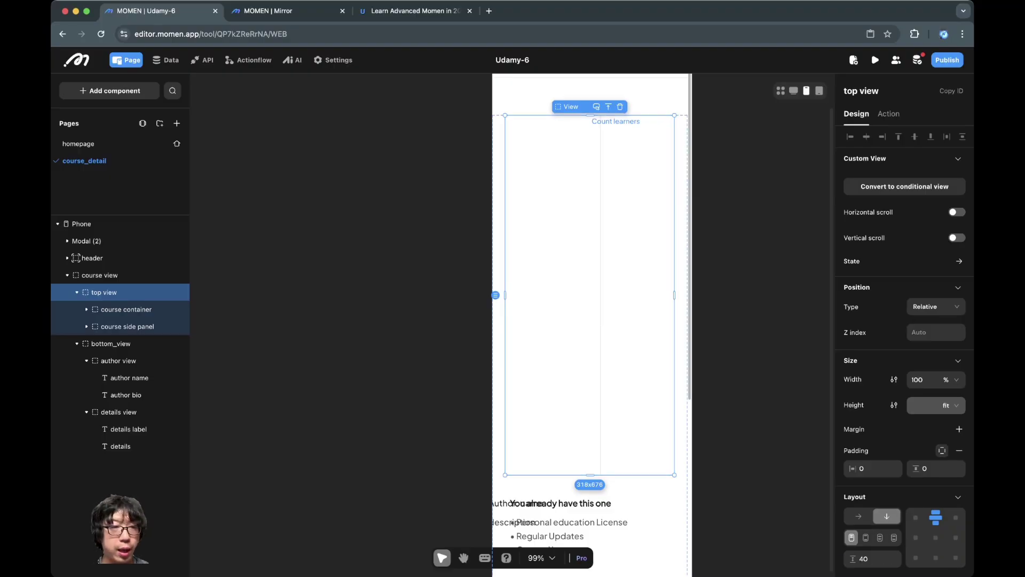
Step: Reset course view's padding and set its horizontal padding to 16
left_click(100, 275)
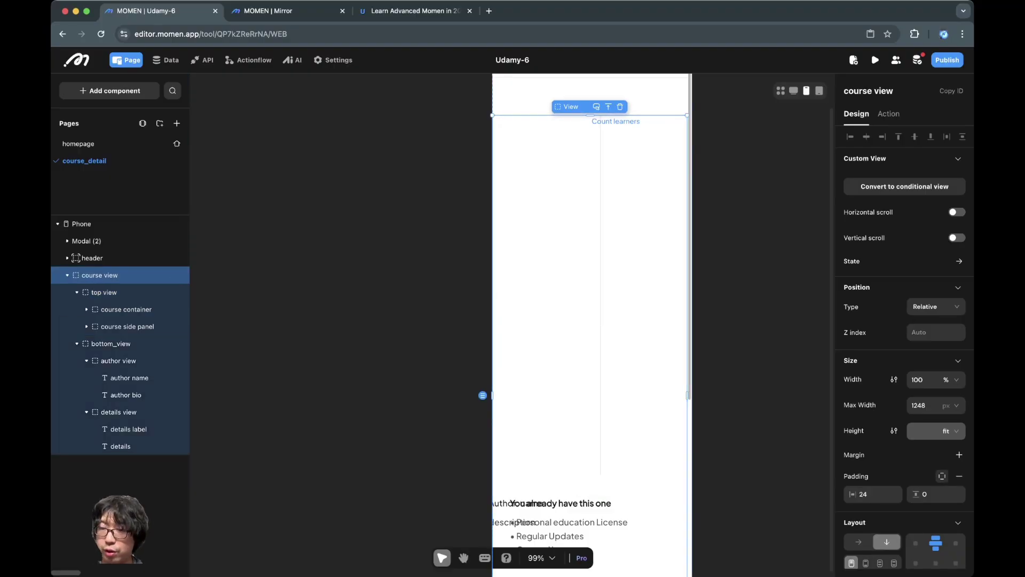
left_click(942, 476)
left_click(942, 476)
left_click(942, 476)
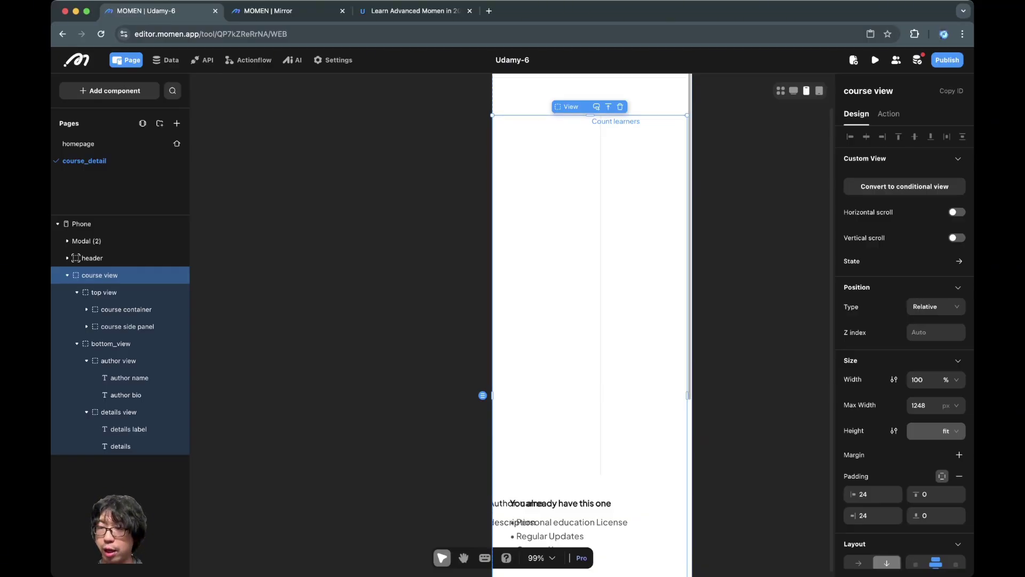
left_click(873, 494)
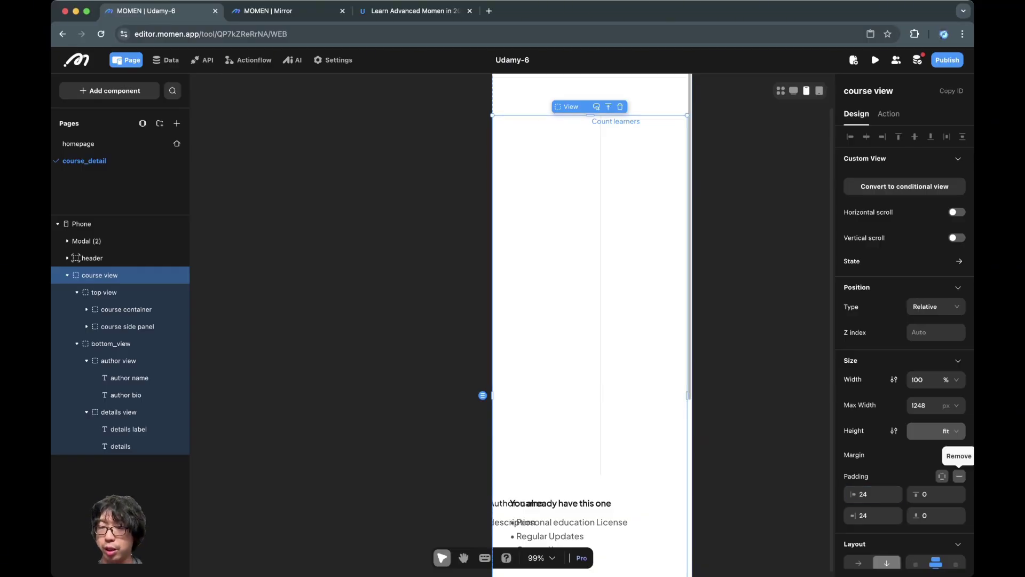
left_click(959, 476)
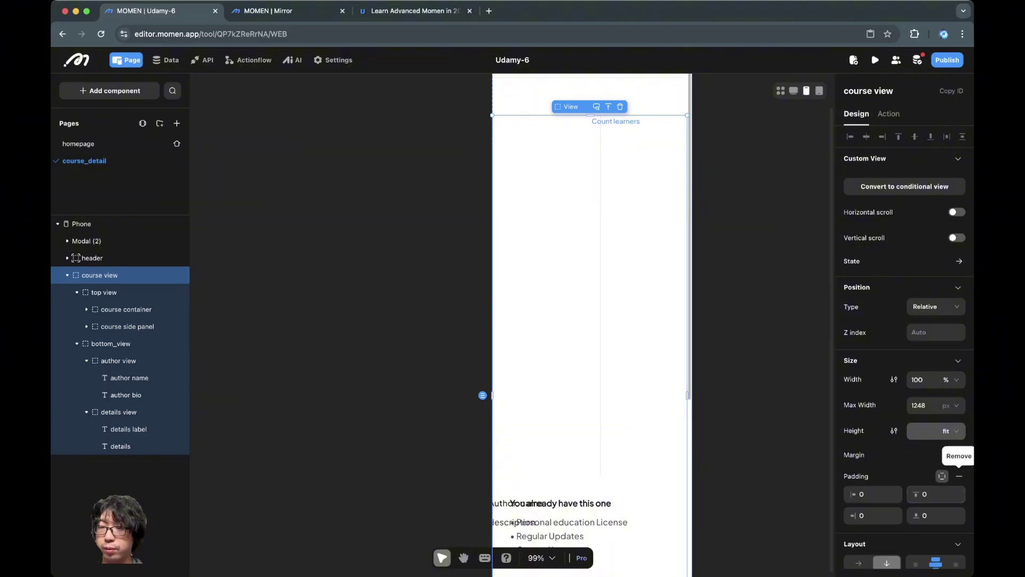
left_click(959, 475)
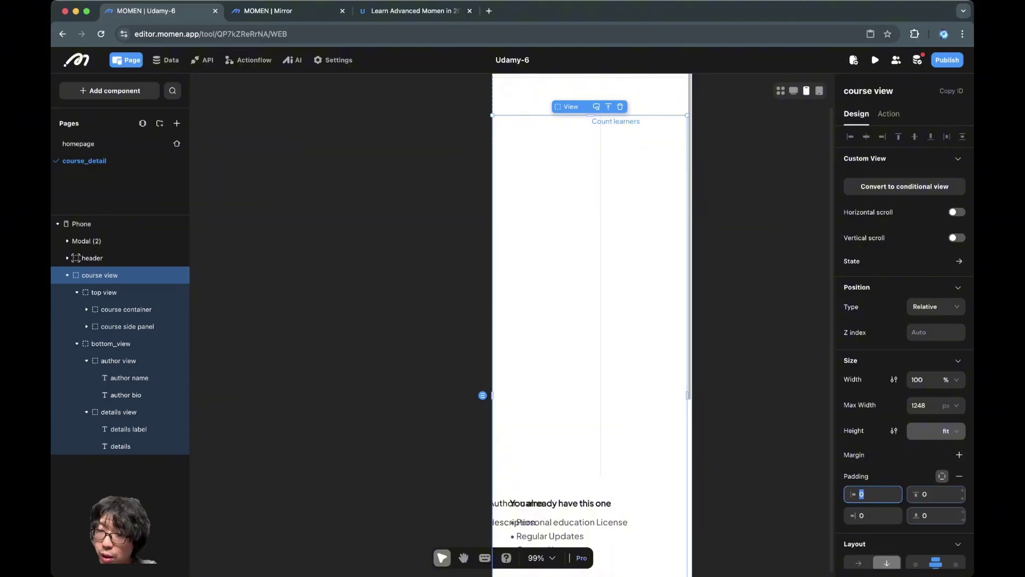
left_click(942, 475)
left_click(875, 494)
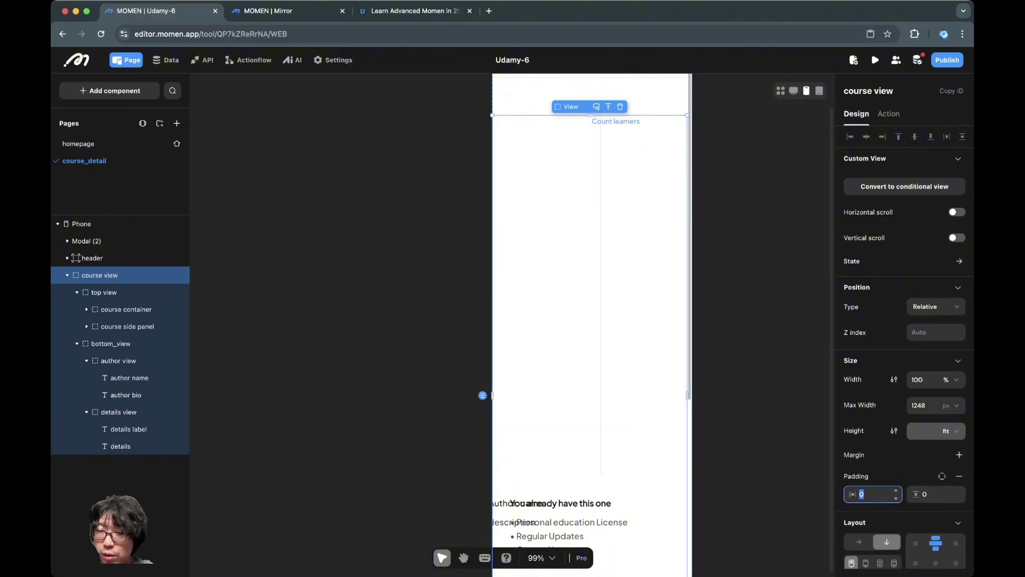
key("Escape")
Step: Confirm course view padding is 16 and top view is now 334 wide
left_click(104, 292)
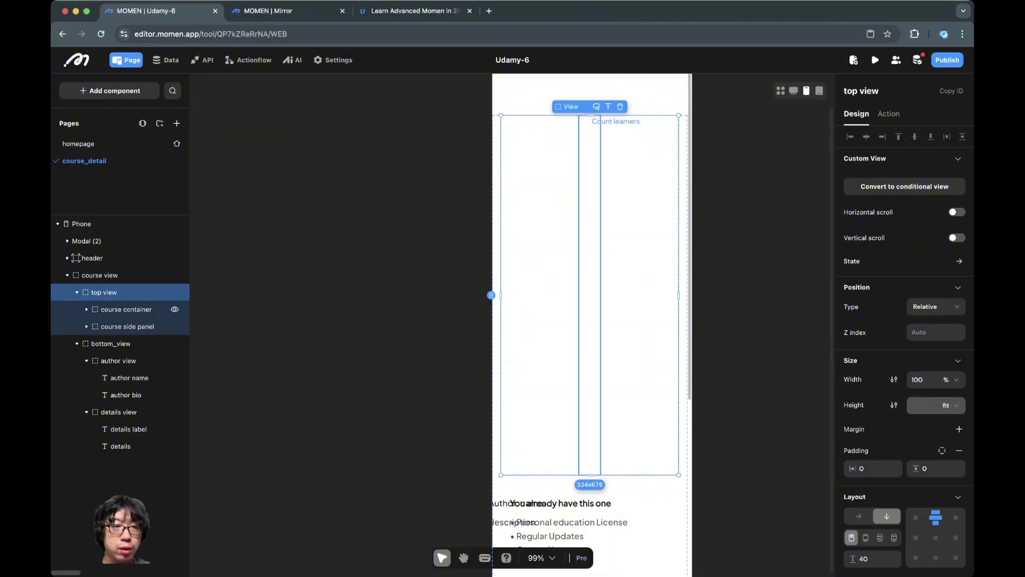
left_click(100, 275)
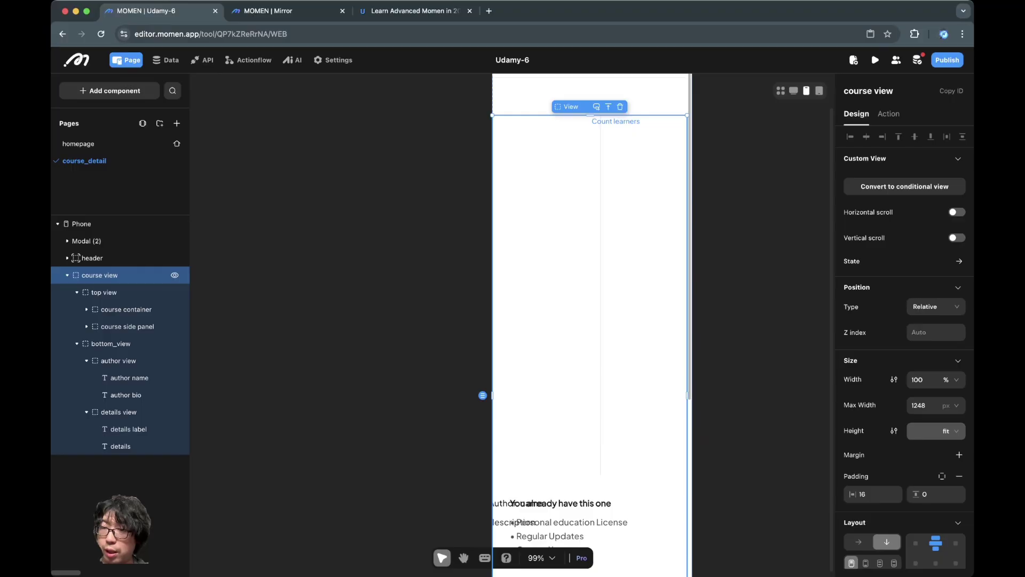
left_click(103, 292)
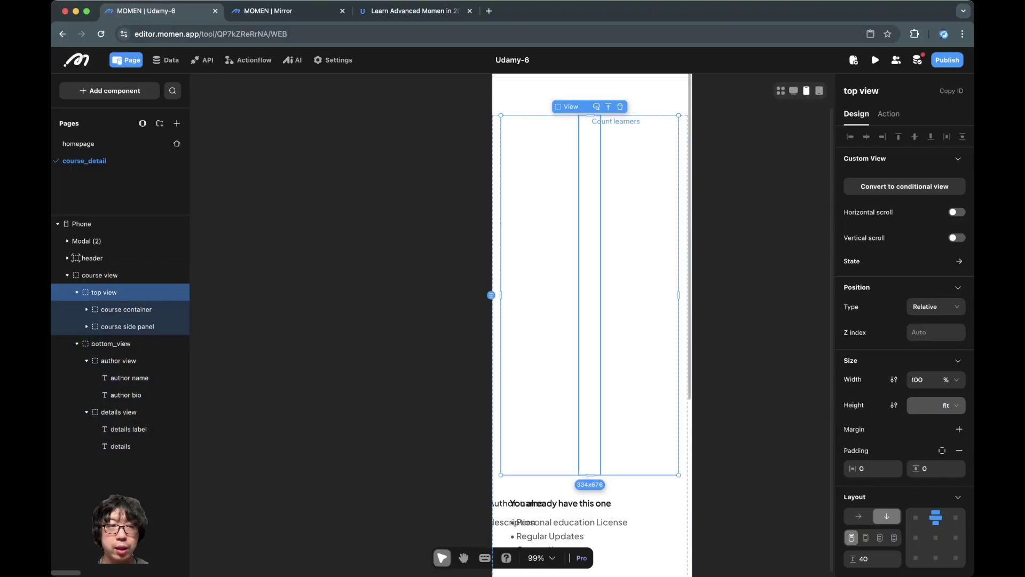
left_click(126, 309)
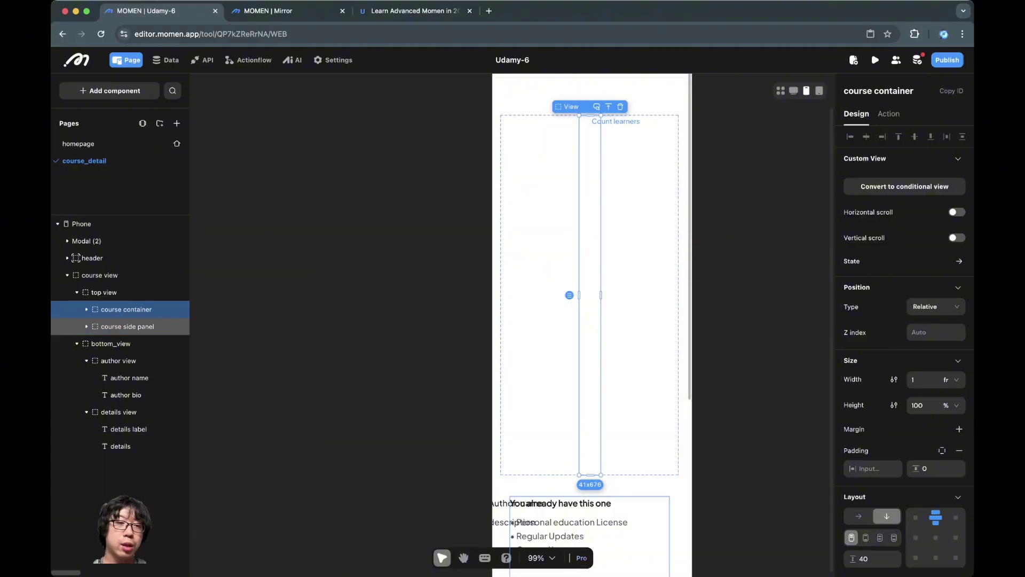
left_click(87, 309)
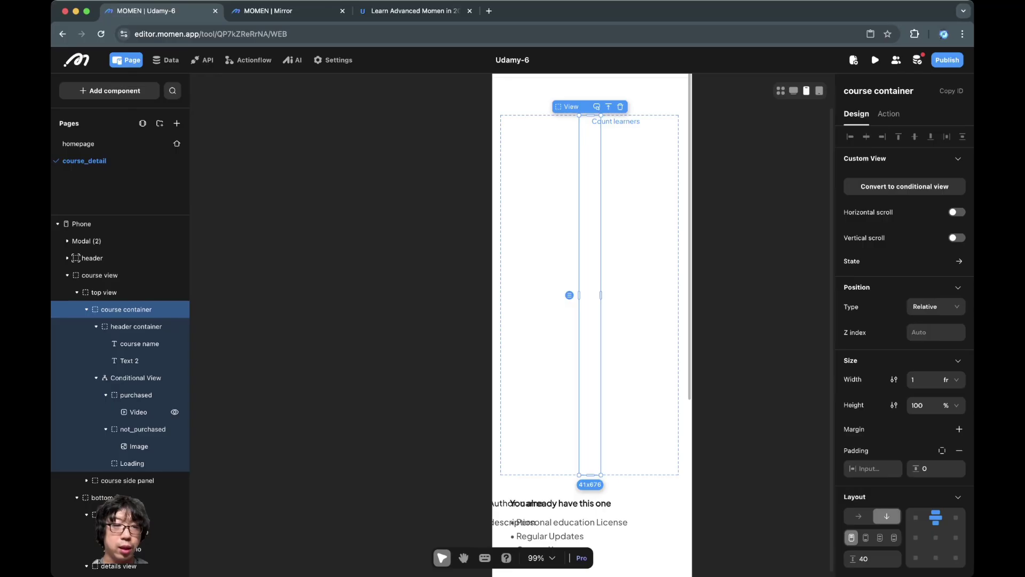
left_click(127, 480)
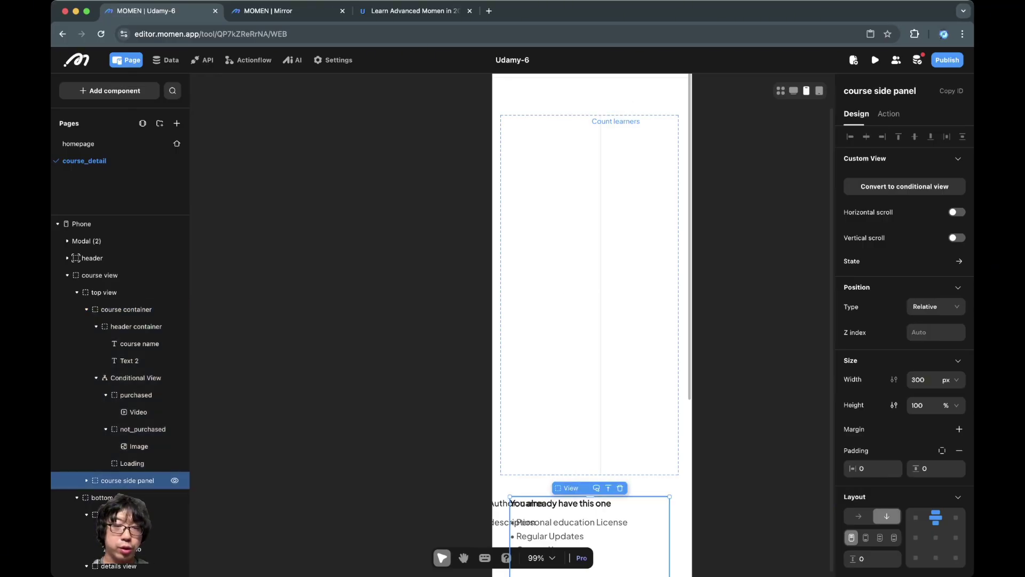
left_click(86, 480)
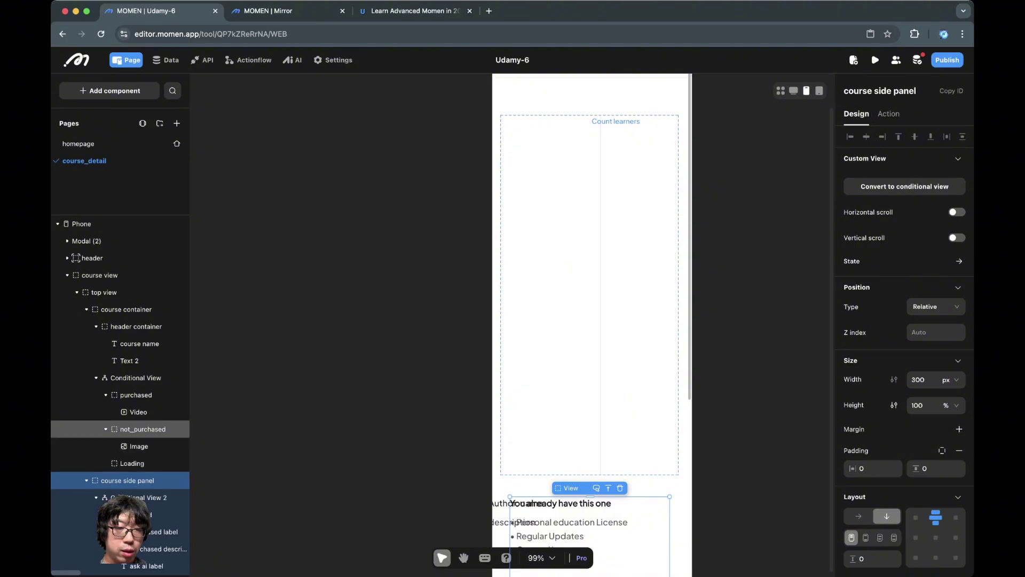
left_click(136, 395)
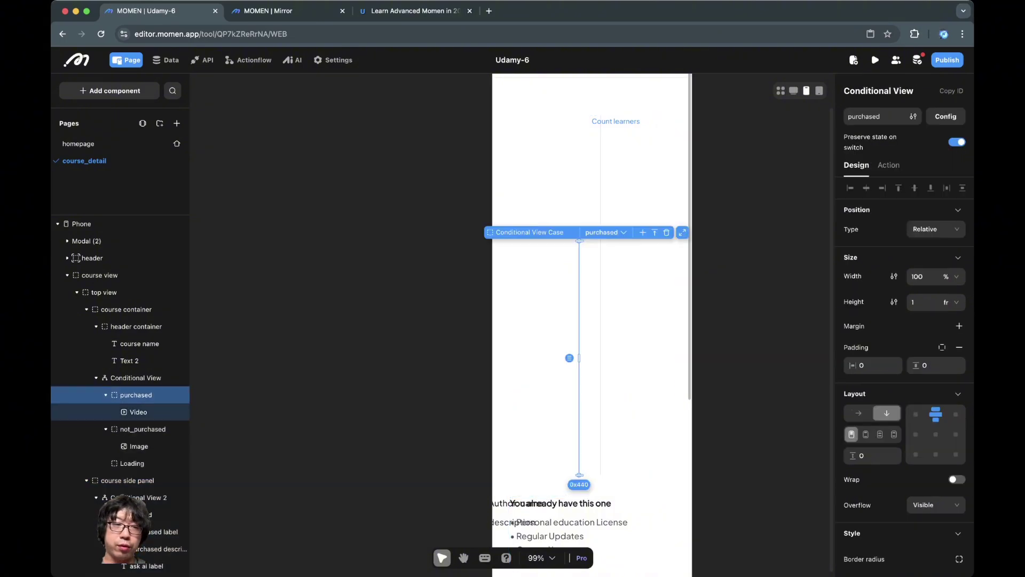
left_click(104, 292)
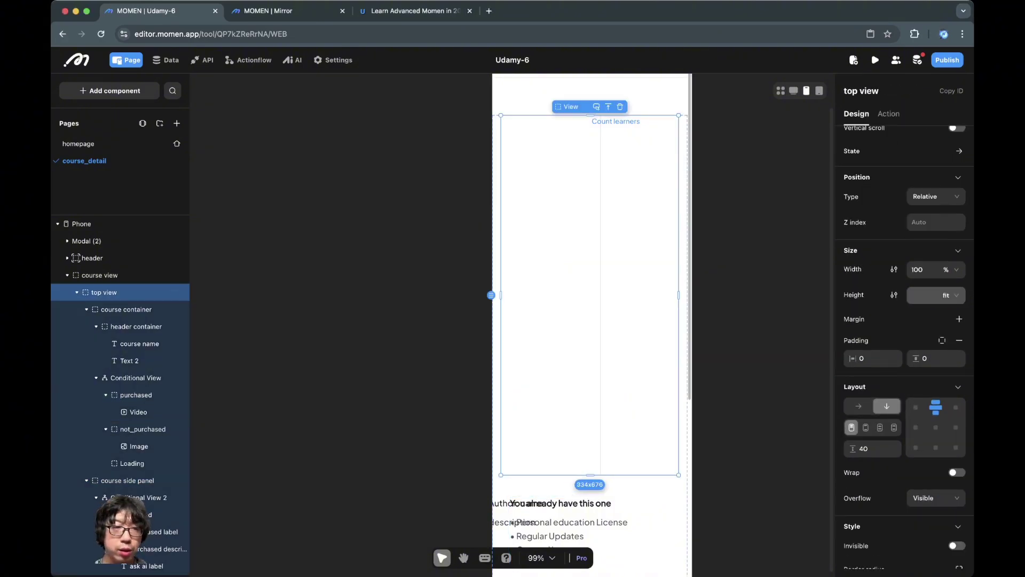
left_click(590, 294)
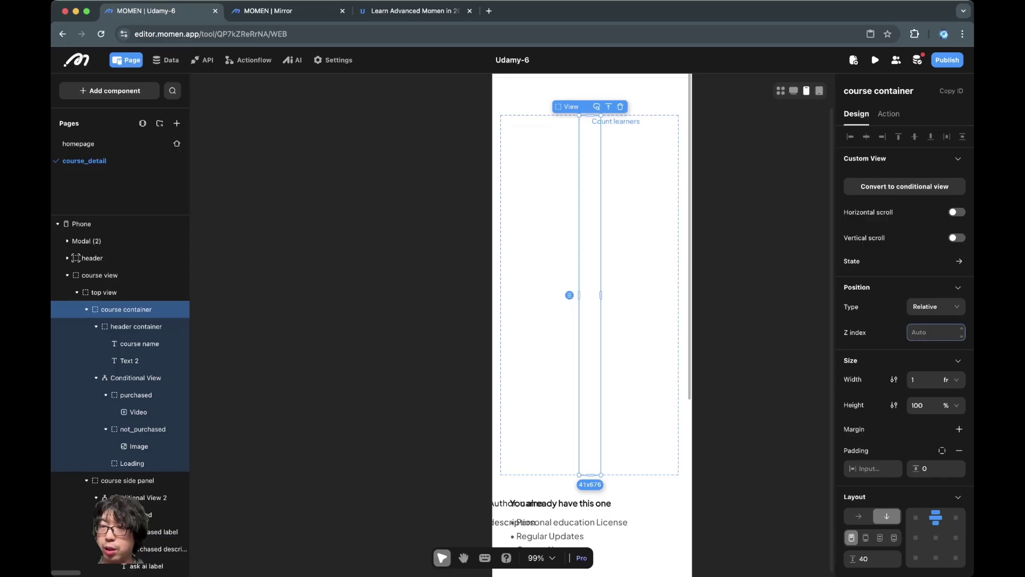
left_click(949, 379)
Step: Set the course container width to 100% and check the video and header sizes
left_click(950, 420)
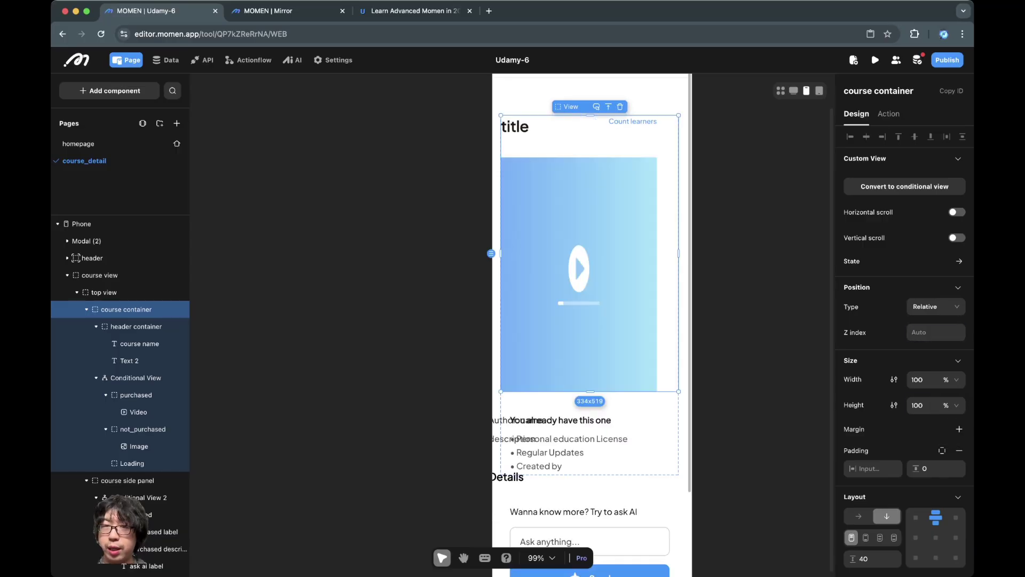
left_click(579, 331)
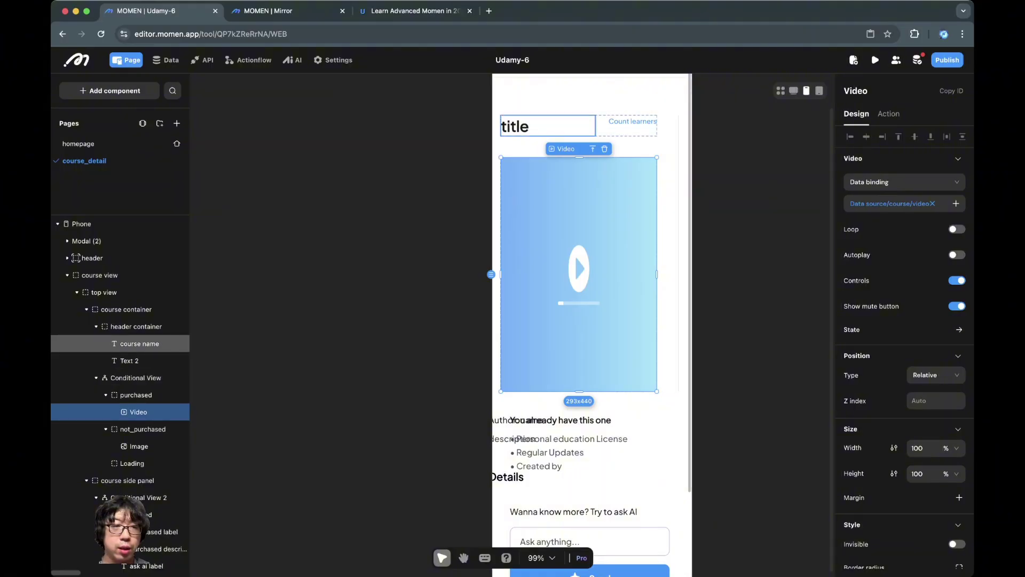
left_click(598, 128)
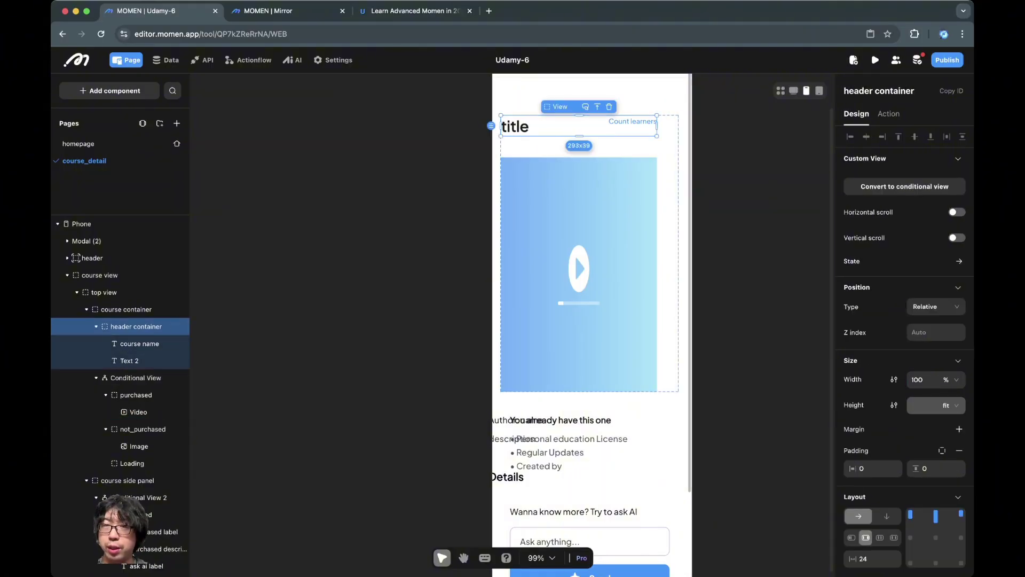
left_click(667, 299)
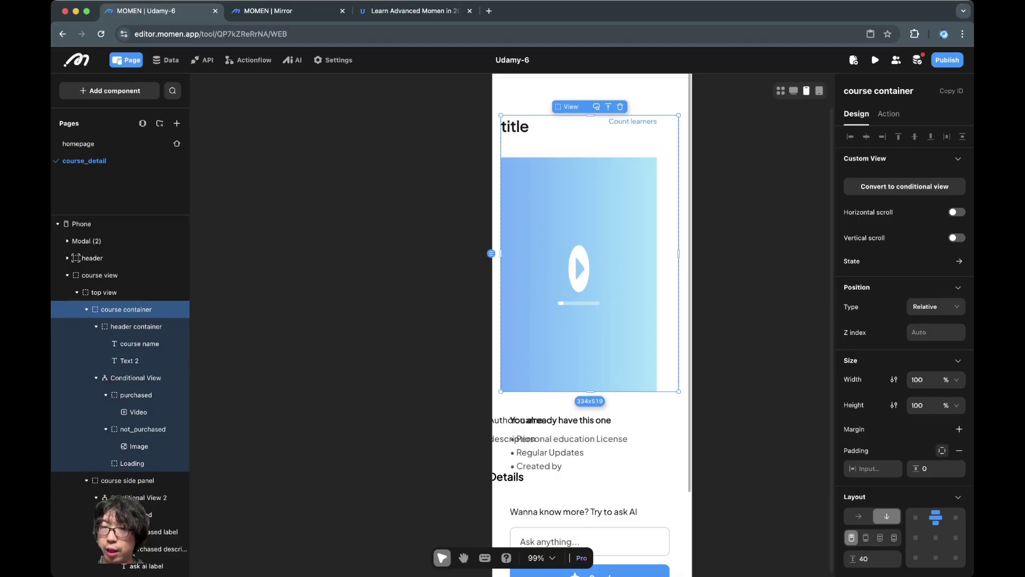
Step: Split the course container's padding per side and set the right padding to 0
left_click(942, 450)
left_click(872, 489)
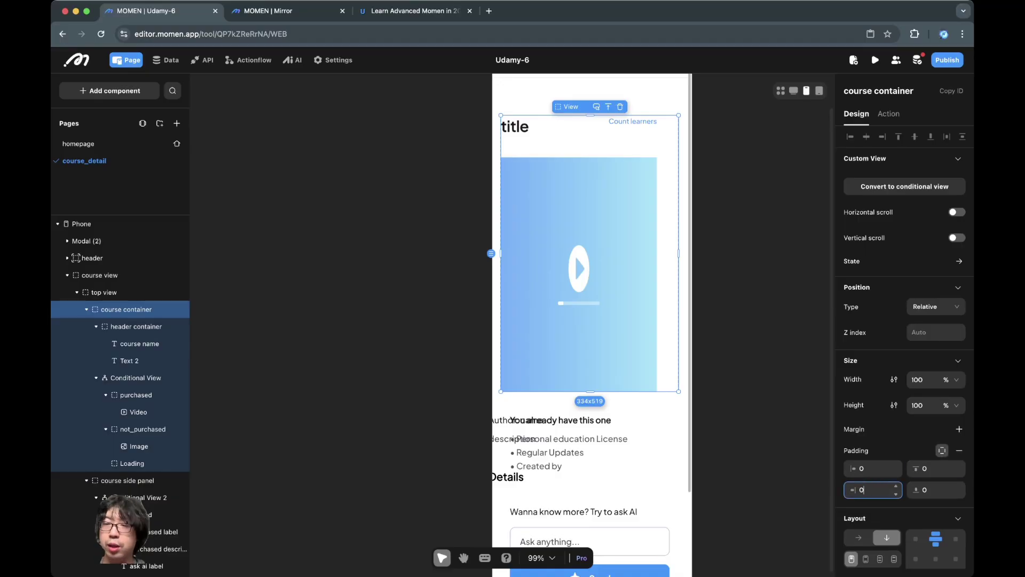
key("Return")
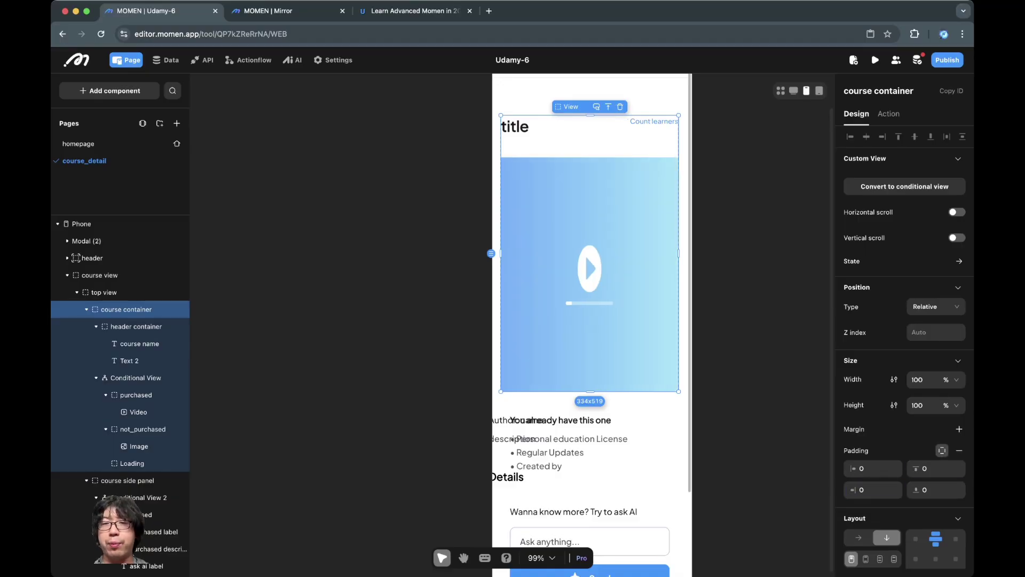
key("Escape")
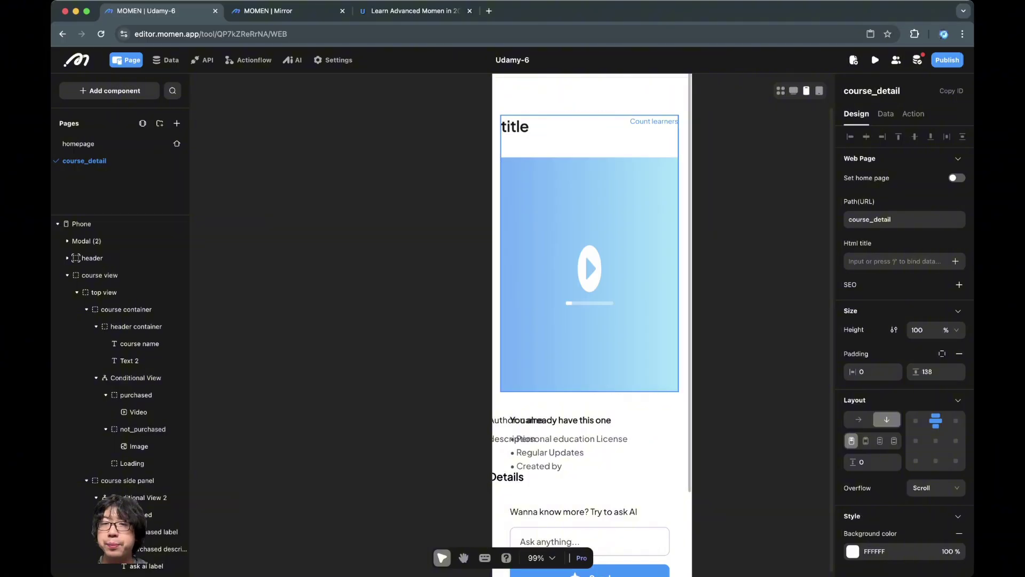
Step: Inspect the video, the not-purchased preview image and the not_purchased case
left_click(138, 411)
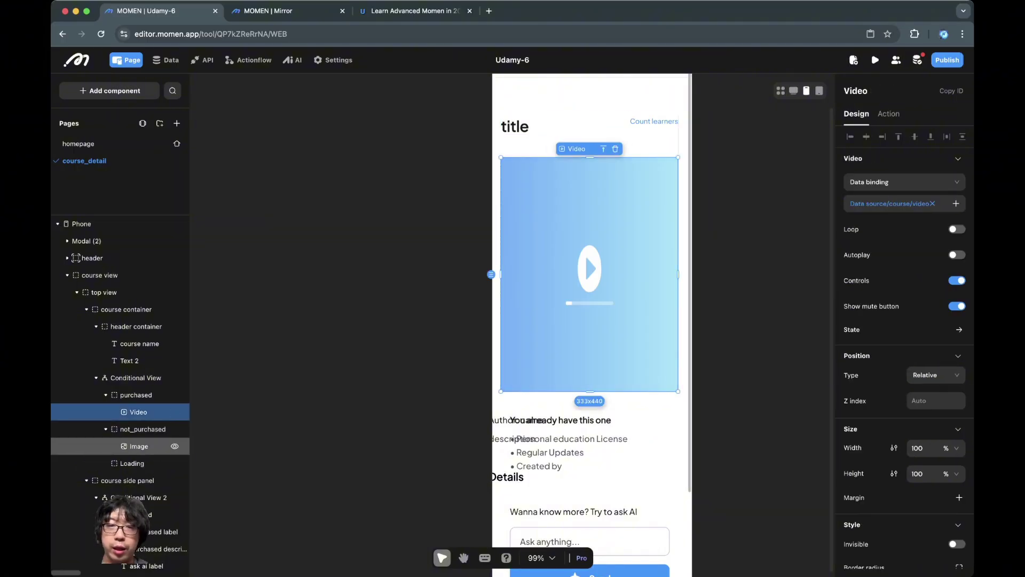
left_click(139, 446)
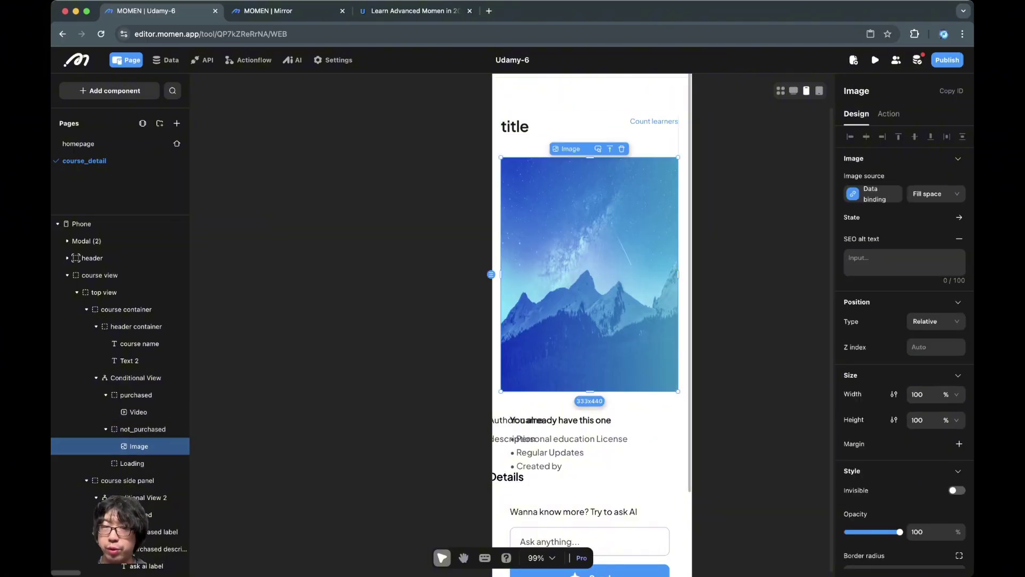
left_click(140, 429)
left_click(138, 412)
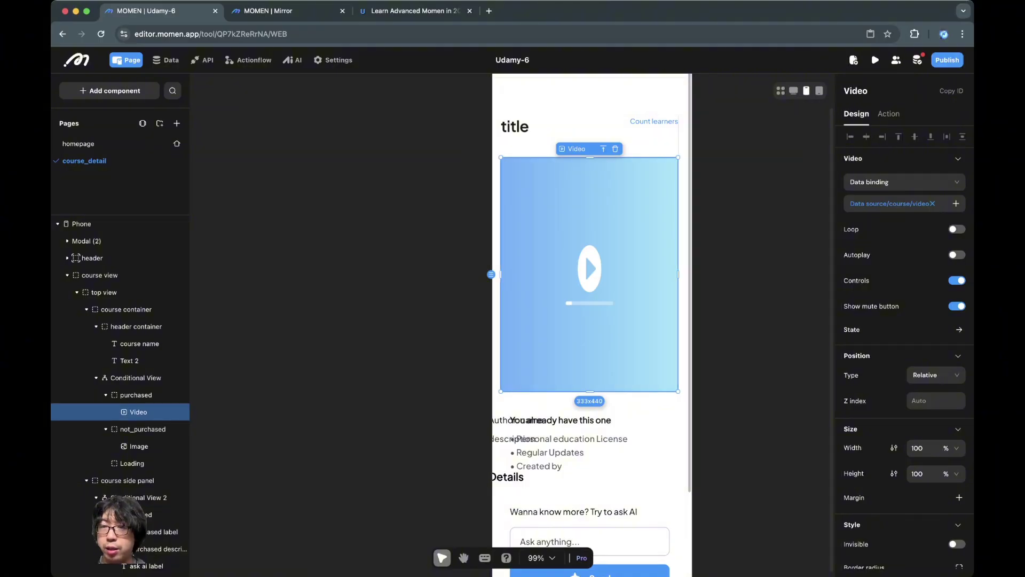
left_click(943, 474)
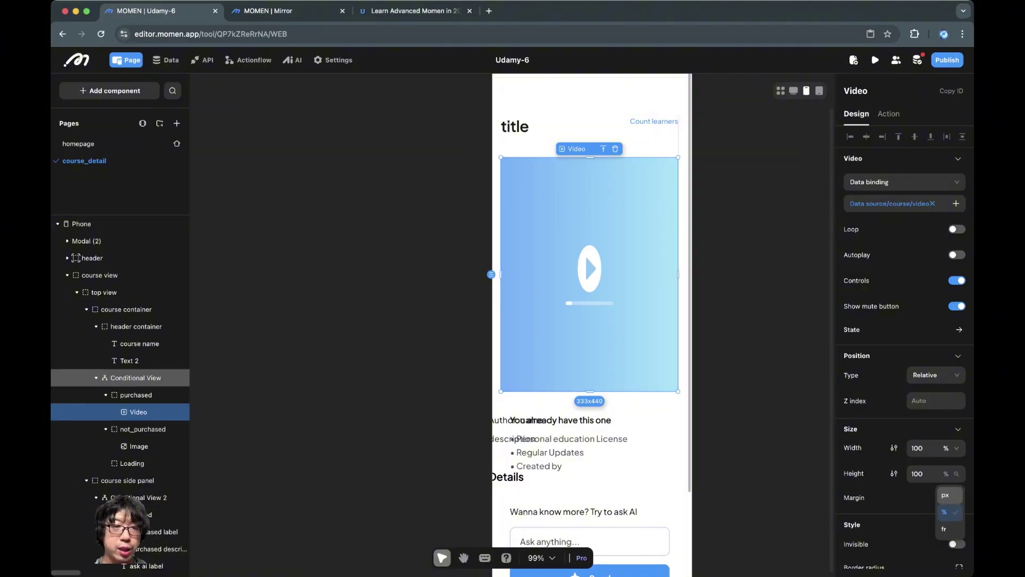
Step: Switch the height unit to fit for the preview image, the not_purchased case and the course container
left_click(129, 361)
left_click(139, 445)
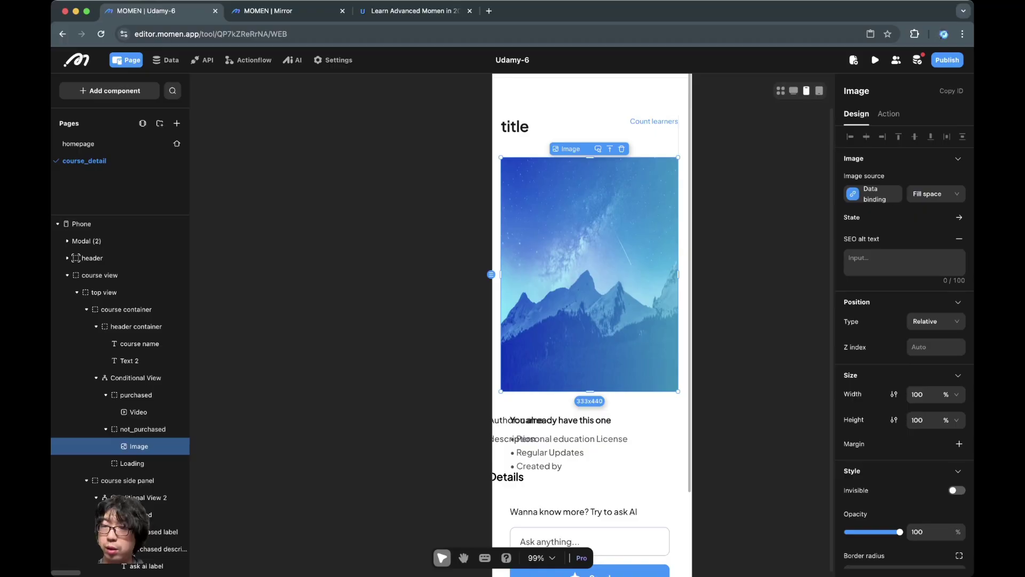
left_click(950, 420)
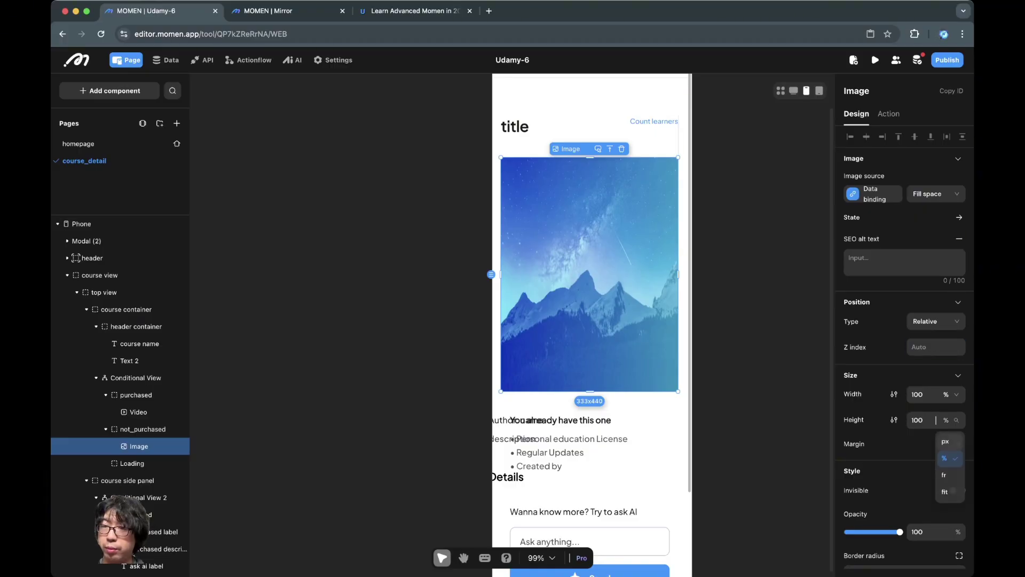
left_click(945, 491)
key("Escape")
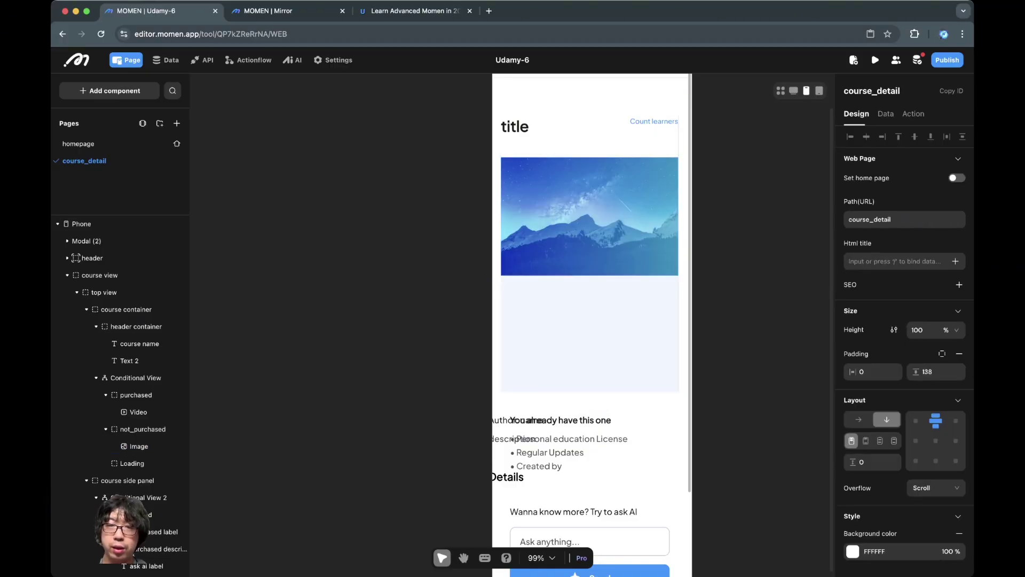
left_click(590, 334)
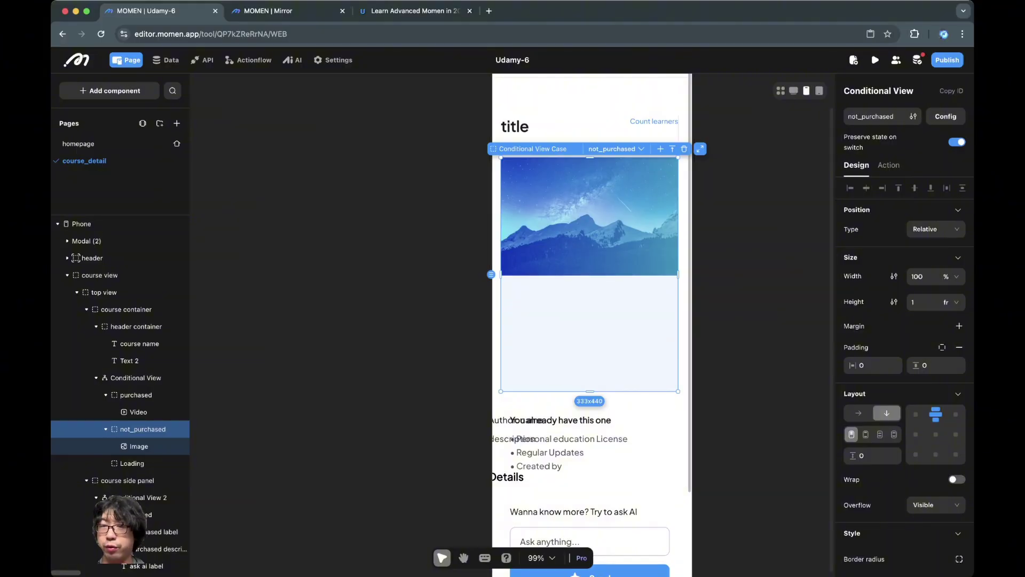
left_click(953, 303)
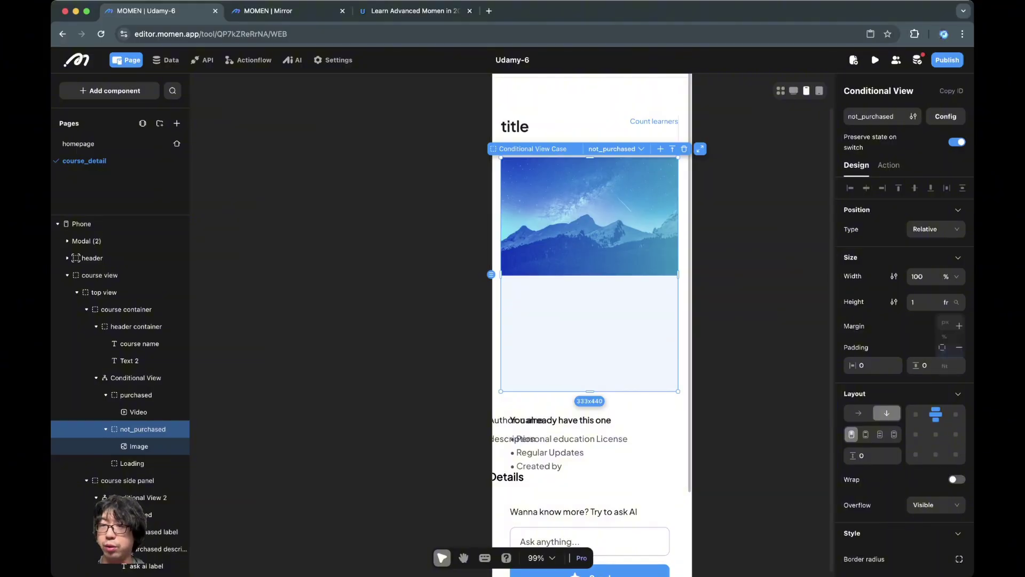
left_click(950, 375)
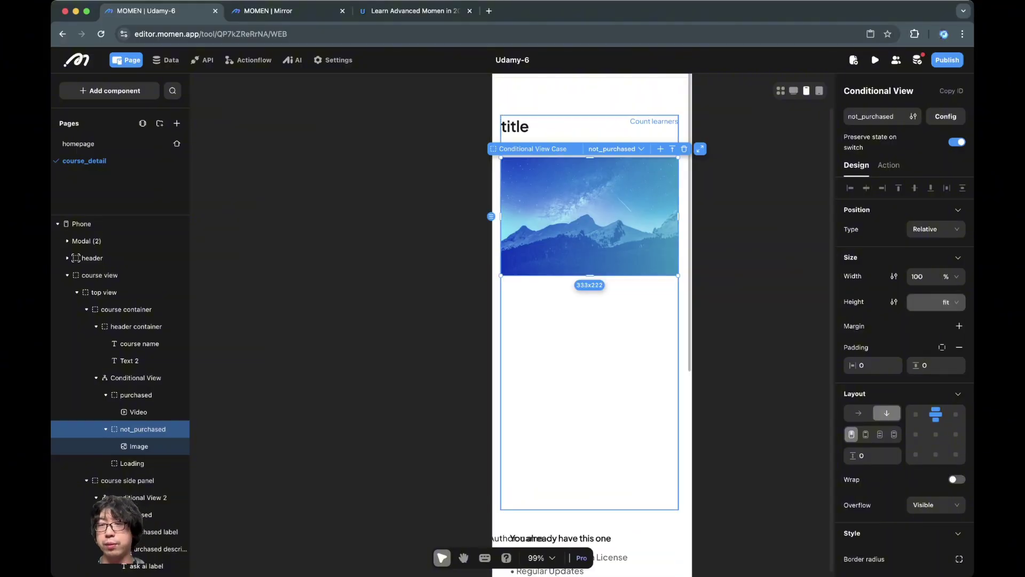
left_click(590, 392)
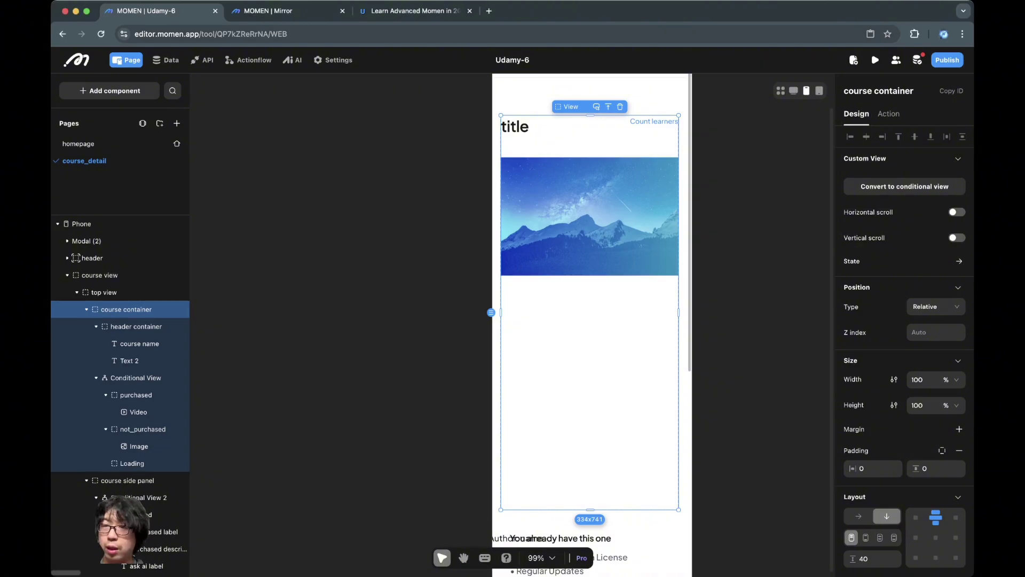
left_click(951, 405)
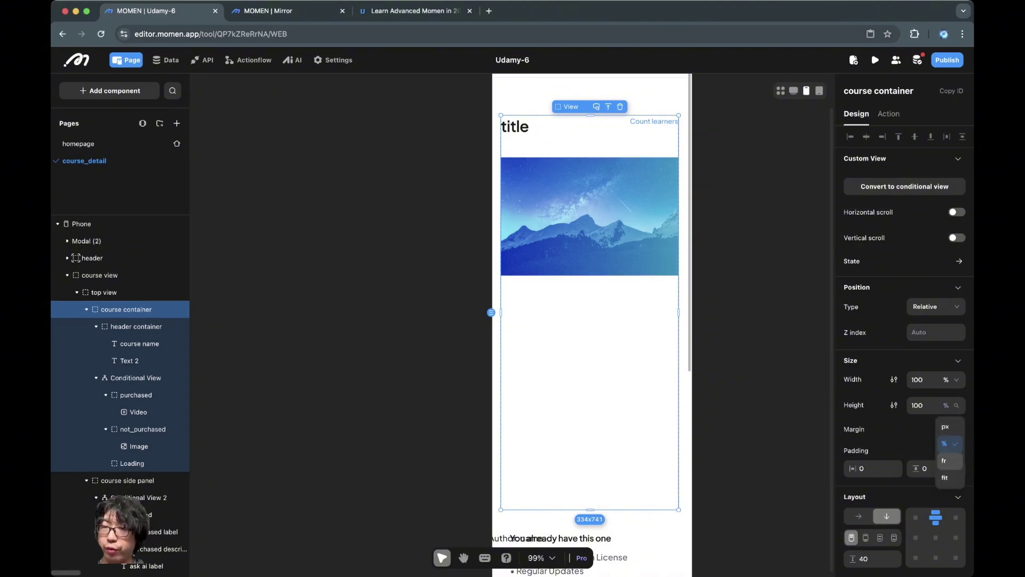
left_click(950, 478)
left_click(759, 299)
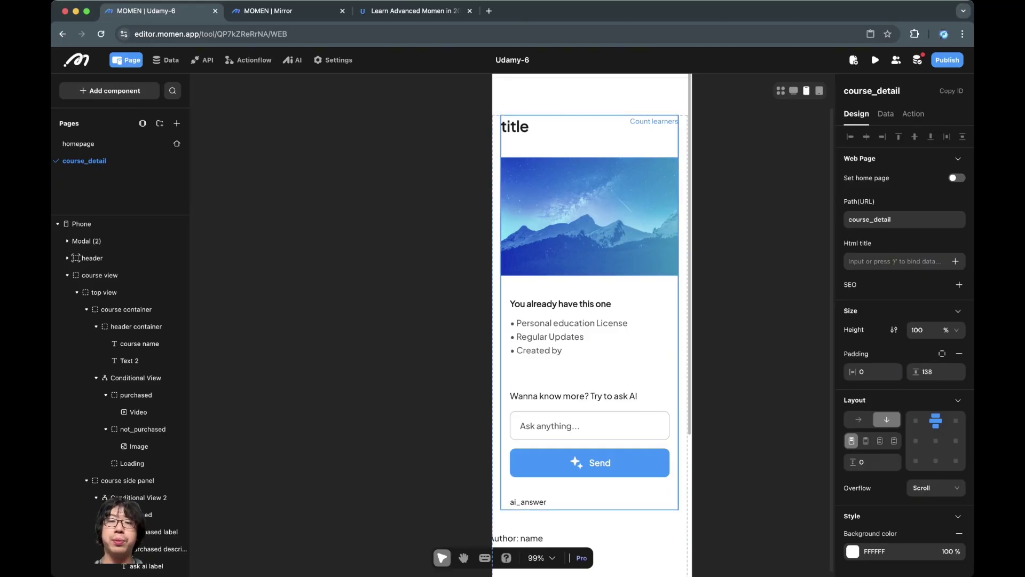
Step: Give the purchased case's video a fixed 380 px height
left_click(589, 235)
left_click(138, 412)
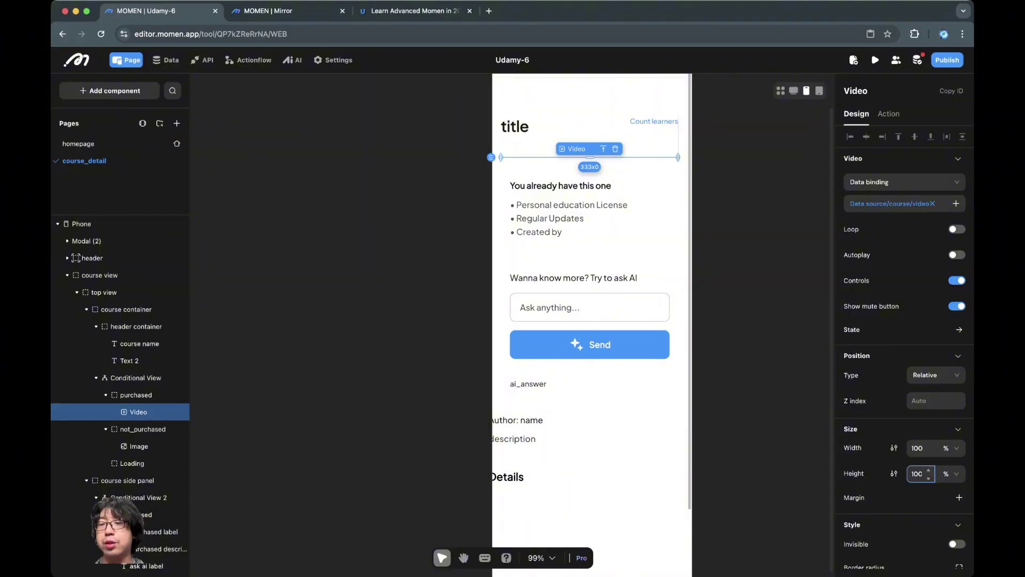
scroll(589, 321, "down", 1)
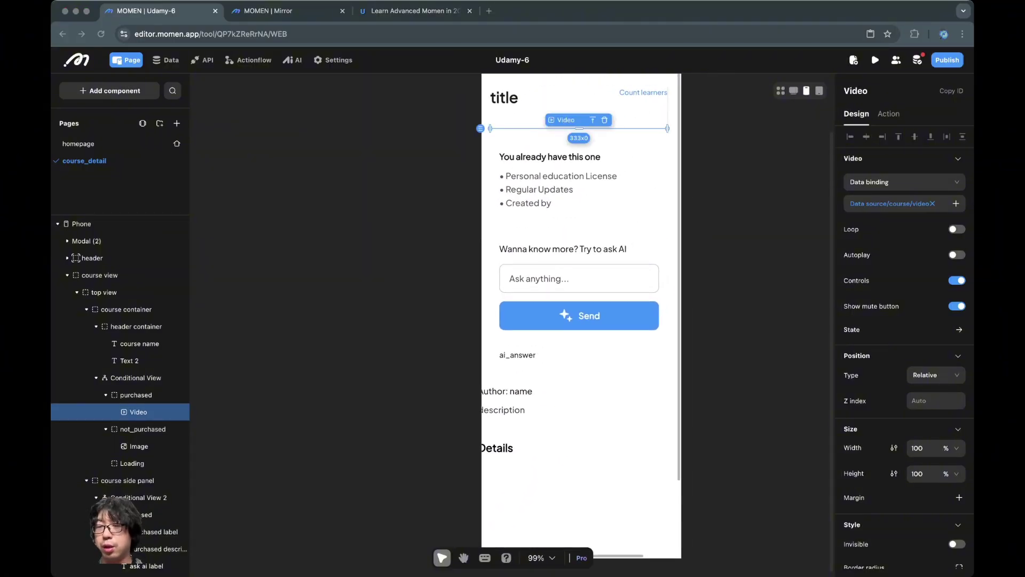
left_click(935, 474)
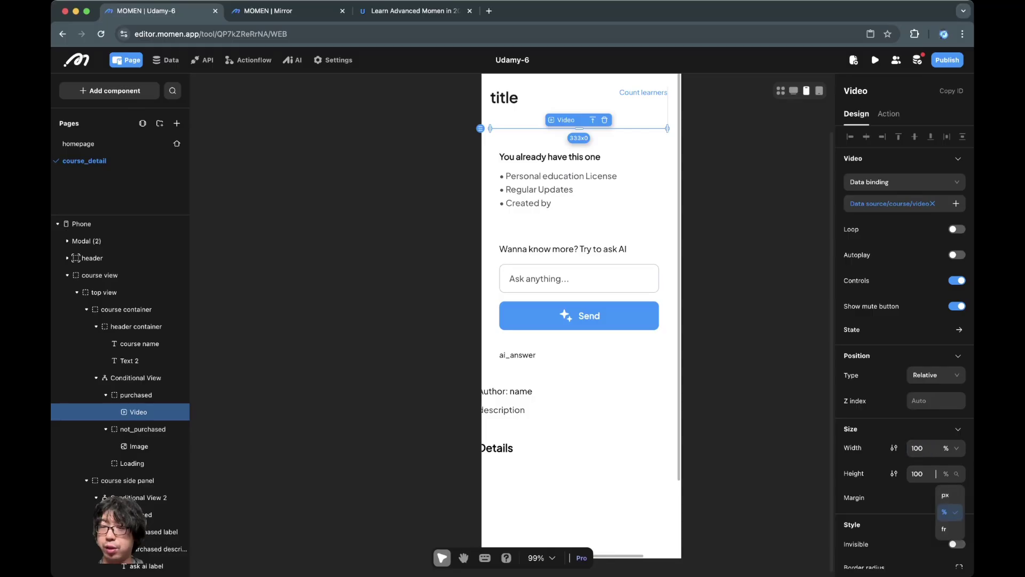
left_click(945, 494)
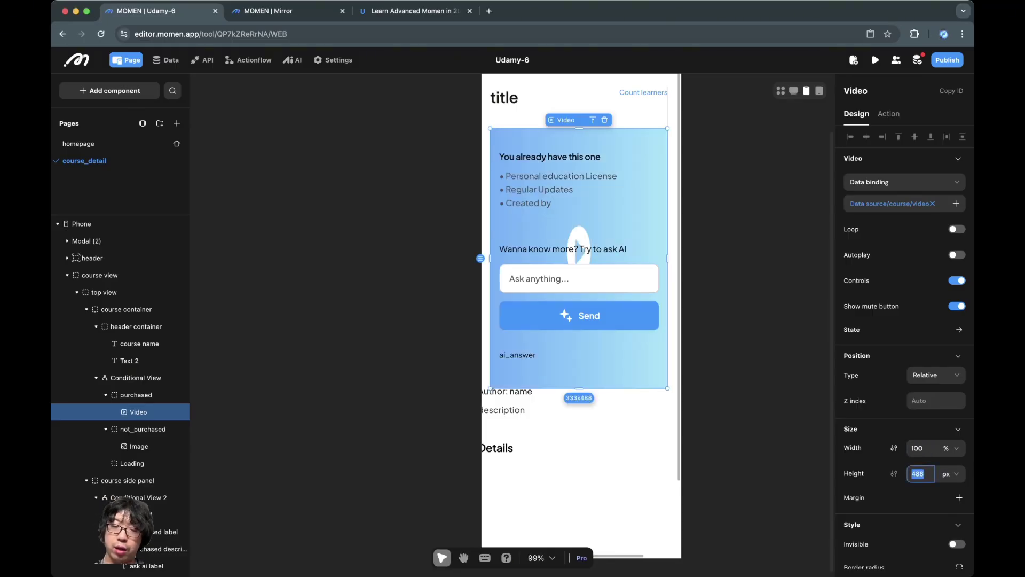
type("380")
key("Return")
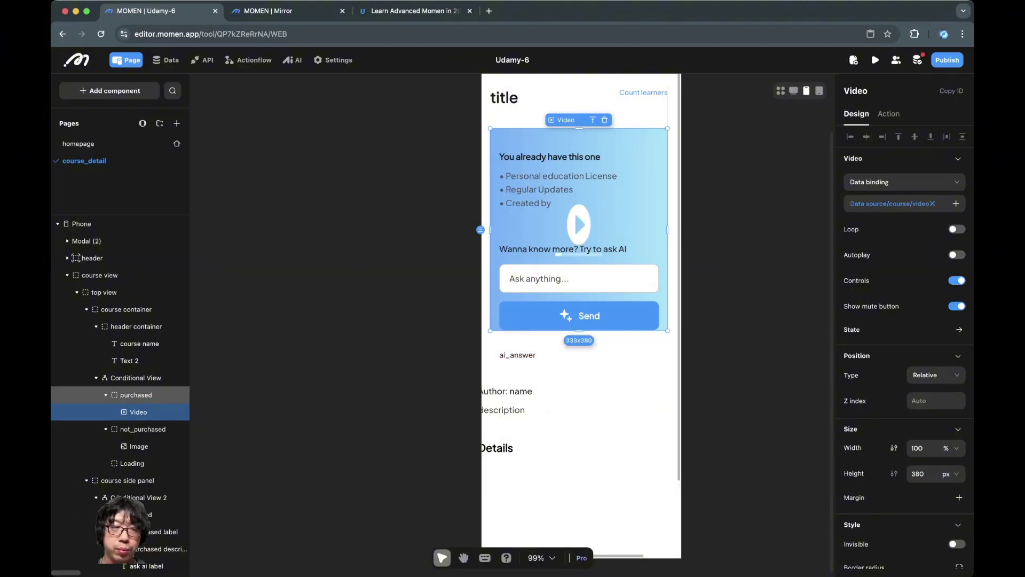
Step: Make the purchased conditional case's height fit its content
left_click(135, 395)
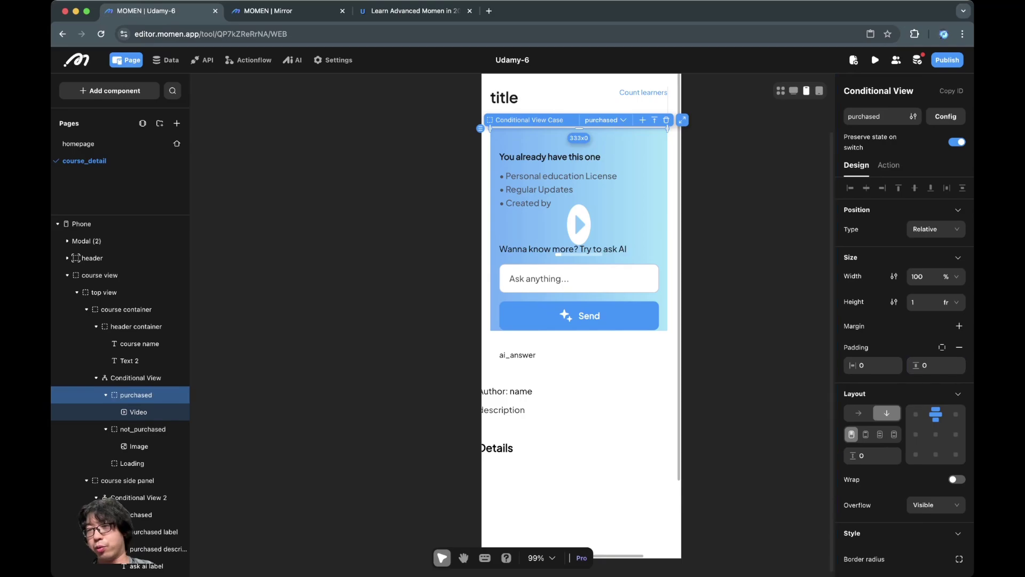
left_click(950, 302)
left_click(945, 375)
left_click(754, 267)
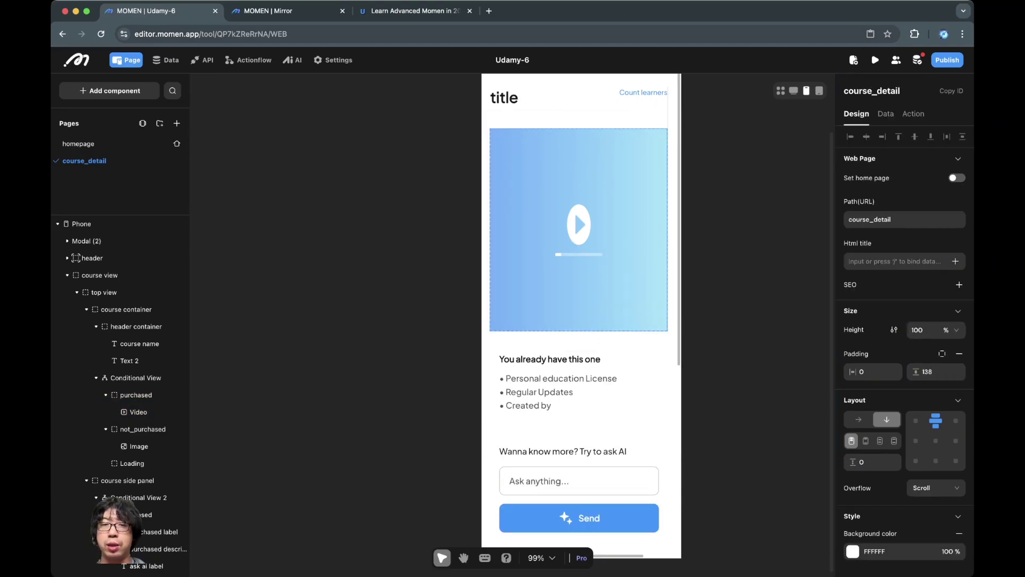
left_click(614, 234)
left_click(747, 246)
Step: Remove the grey border from the course container
scroll(587, 241, "up", 1)
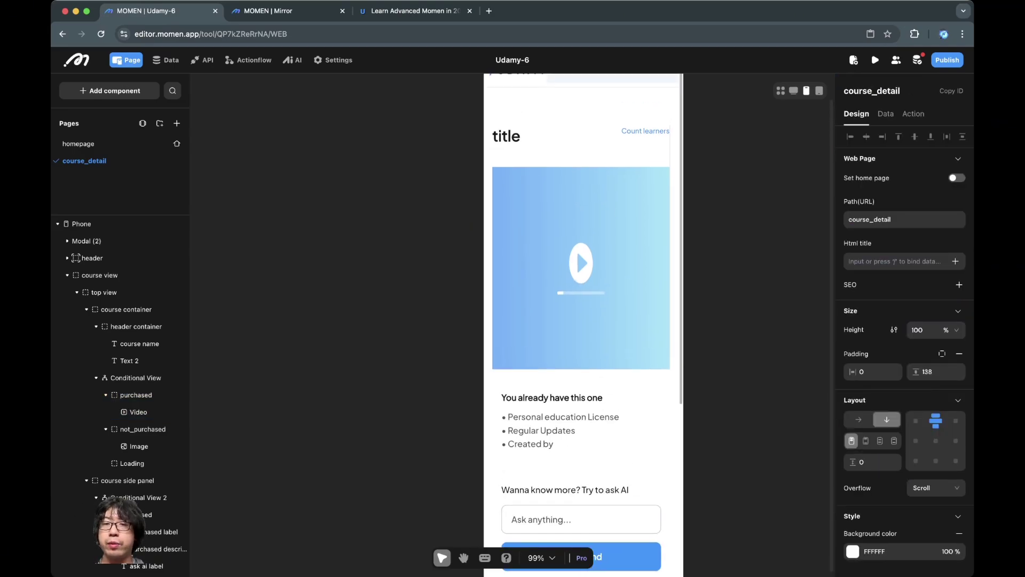
key("super+Tab")
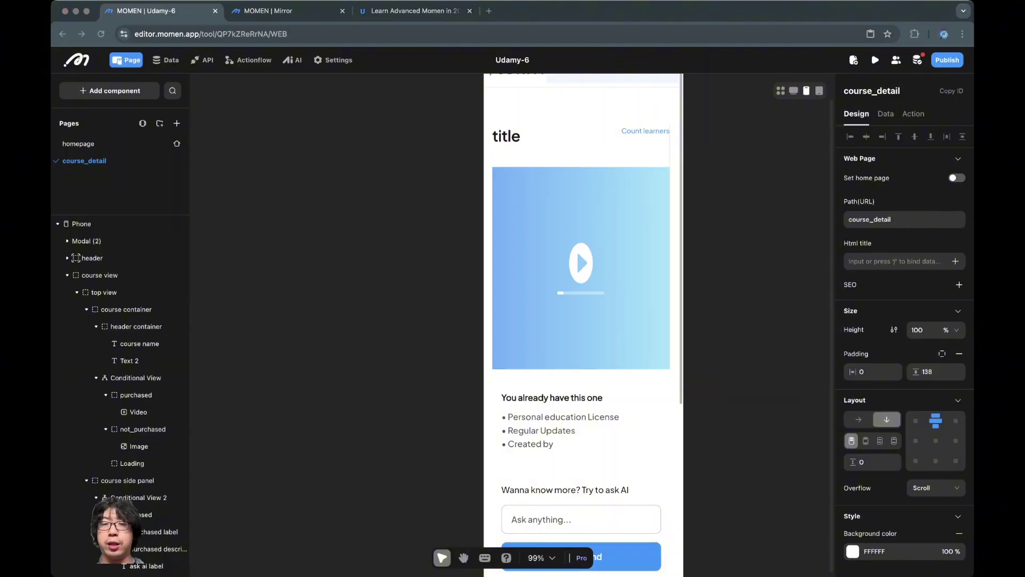
key("super+Tab")
left_click(581, 267)
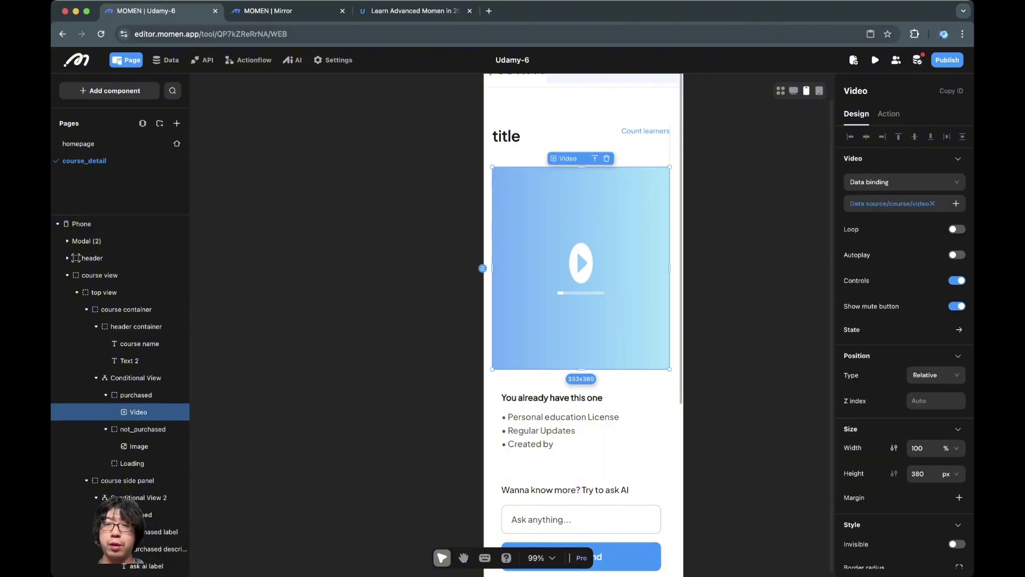
left_click(126, 309)
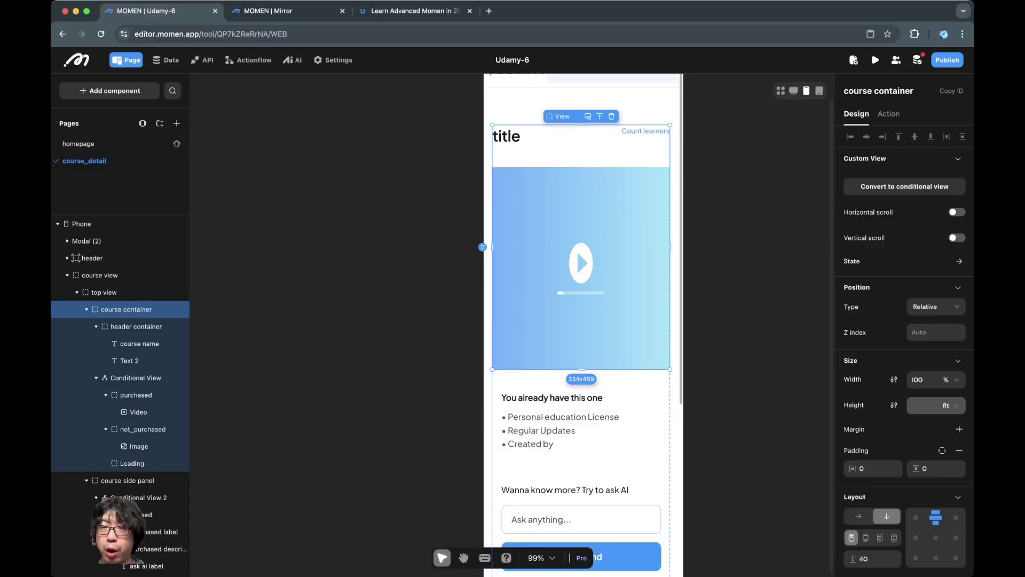
key("Escape")
left_click(126, 309)
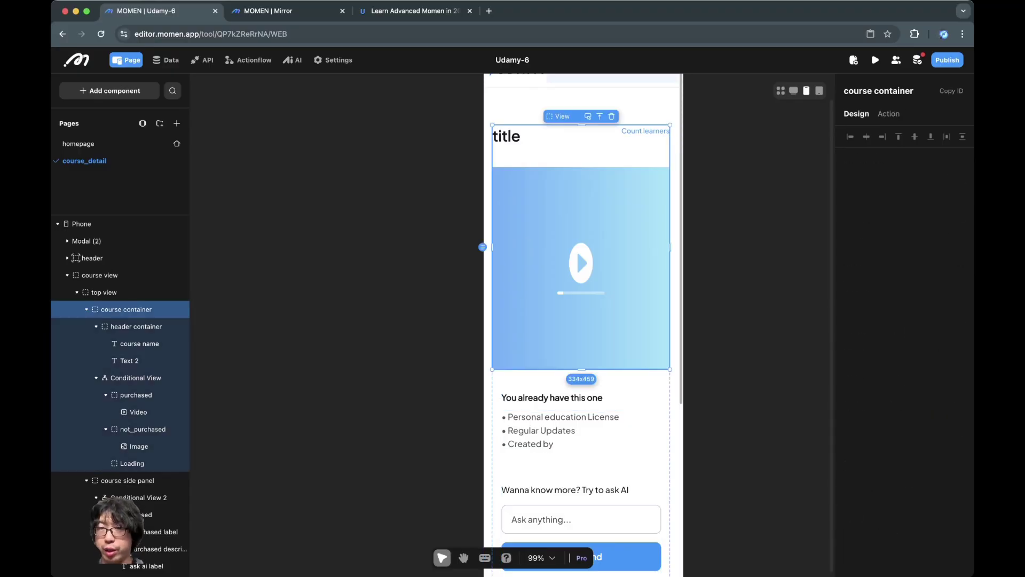
scroll(919, 400, "down", 6)
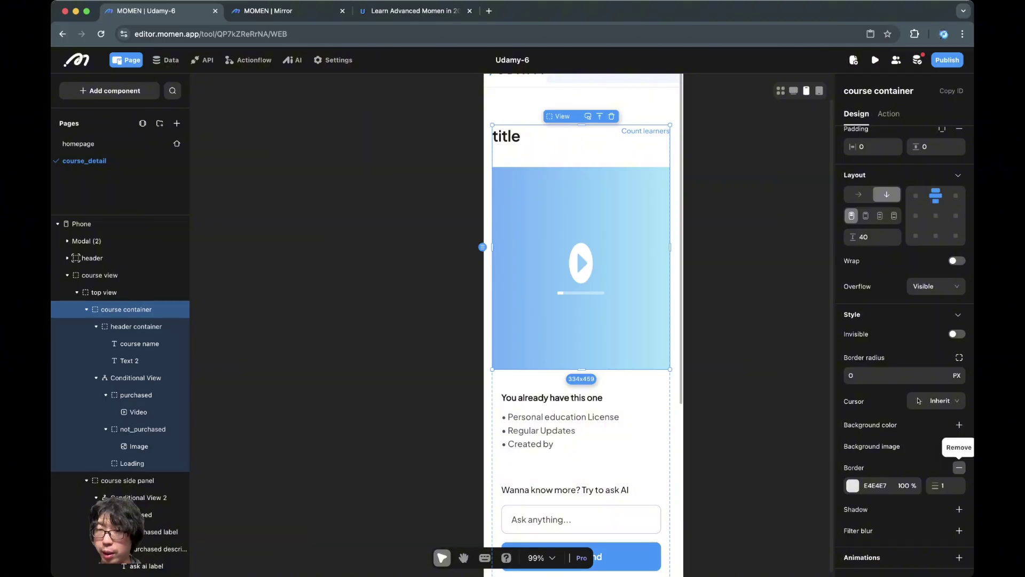
left_click(958, 467)
key("Escape")
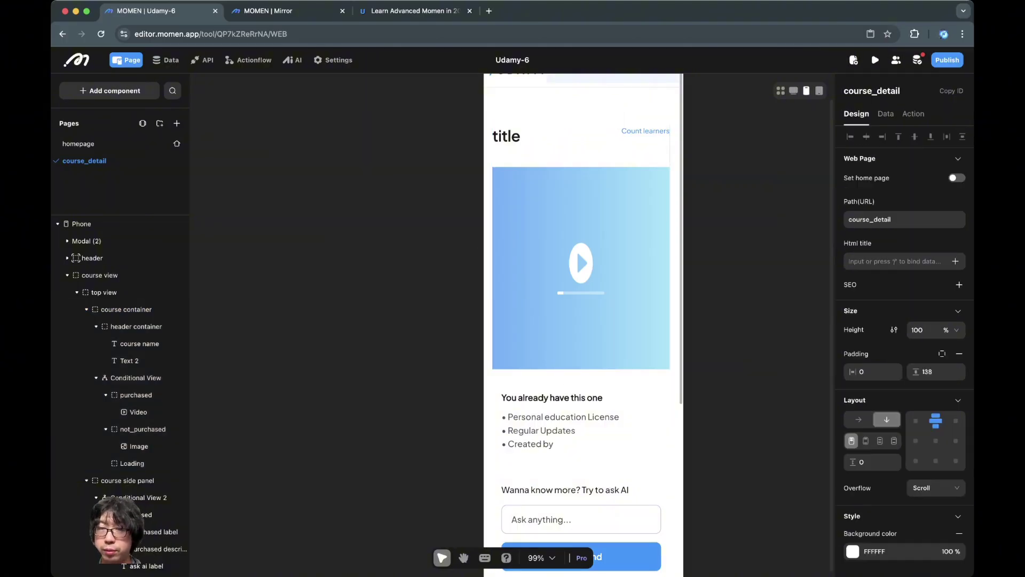
Step: Drag the Phone frame taller to 375x1210, then select the bottom author and details section
scroll(538, 320, "up", 5)
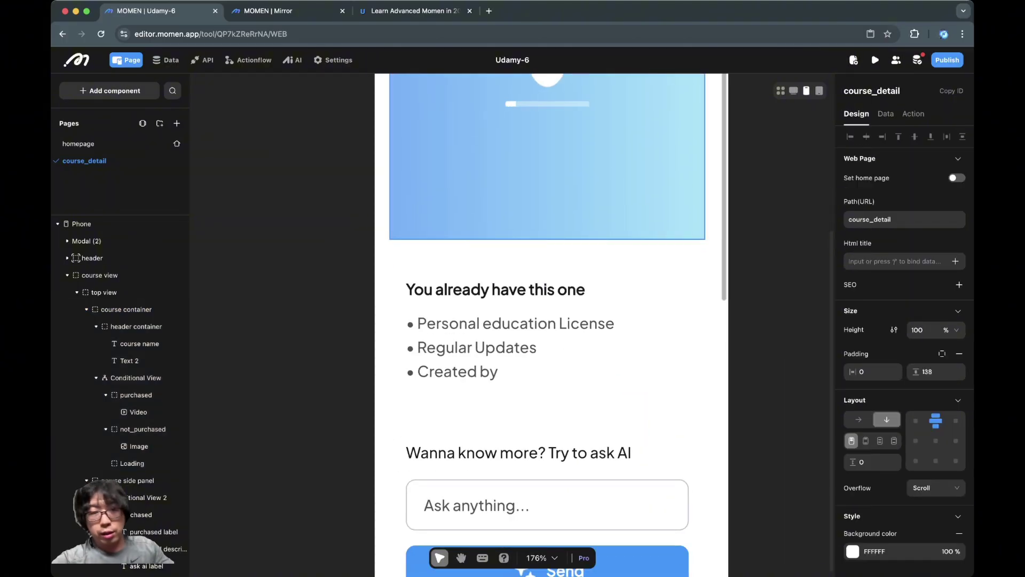
scroll(538, 320, "down", 5)
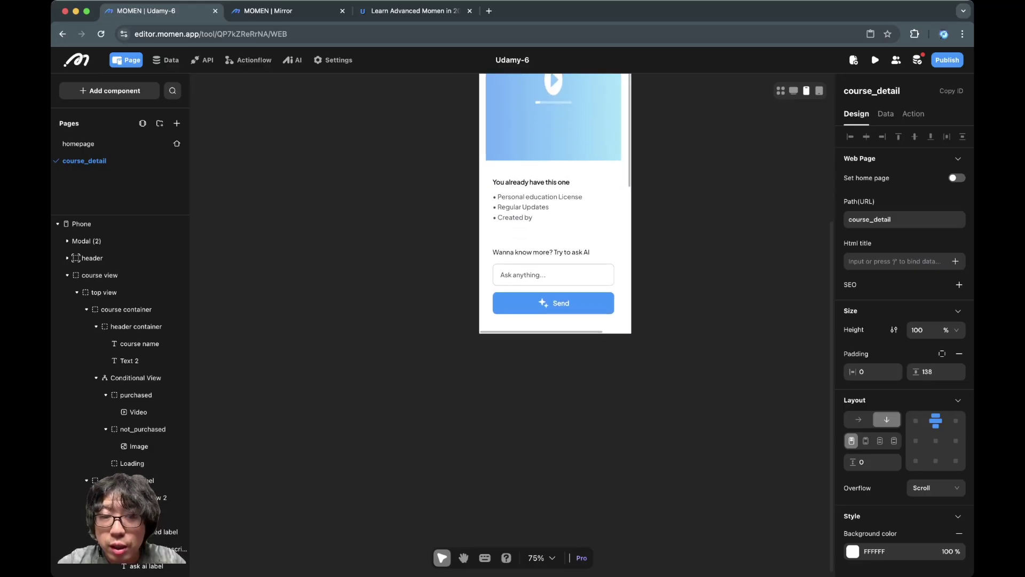
left_click(541, 330)
left_click(541, 373)
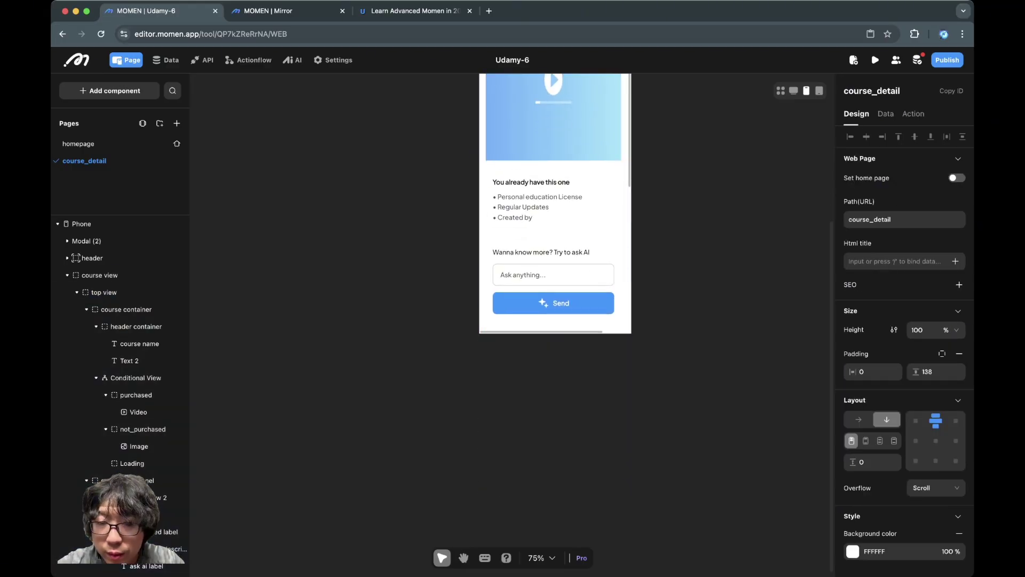
scroll(555, 203, "down", 5)
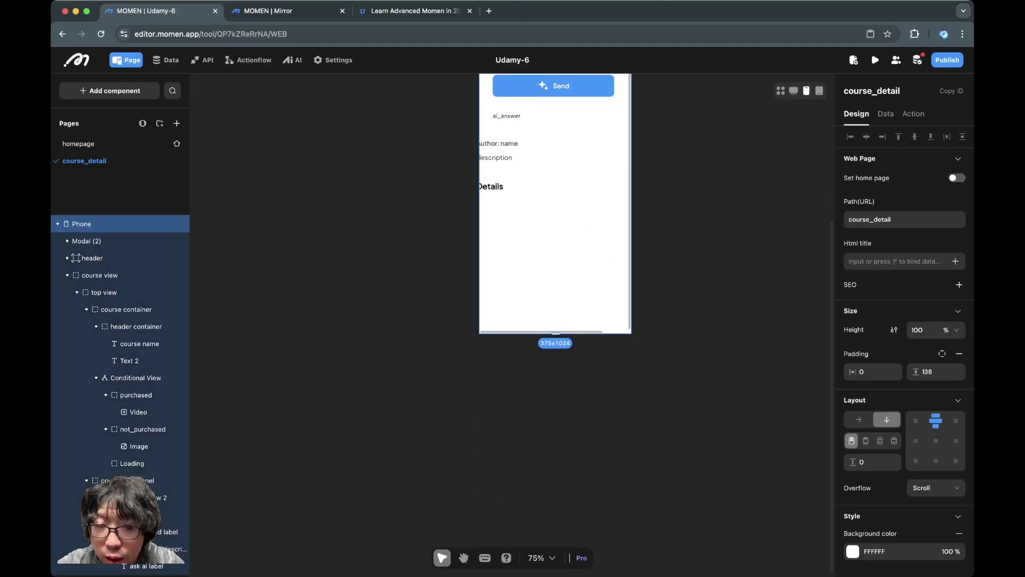
left_click_drag(555, 332, 555, 408)
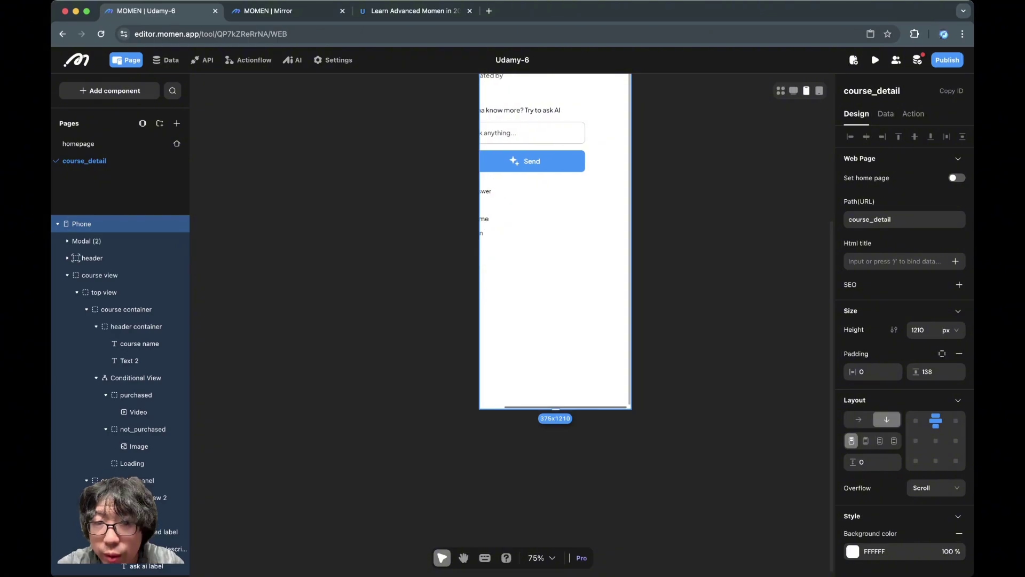
left_click(554, 289)
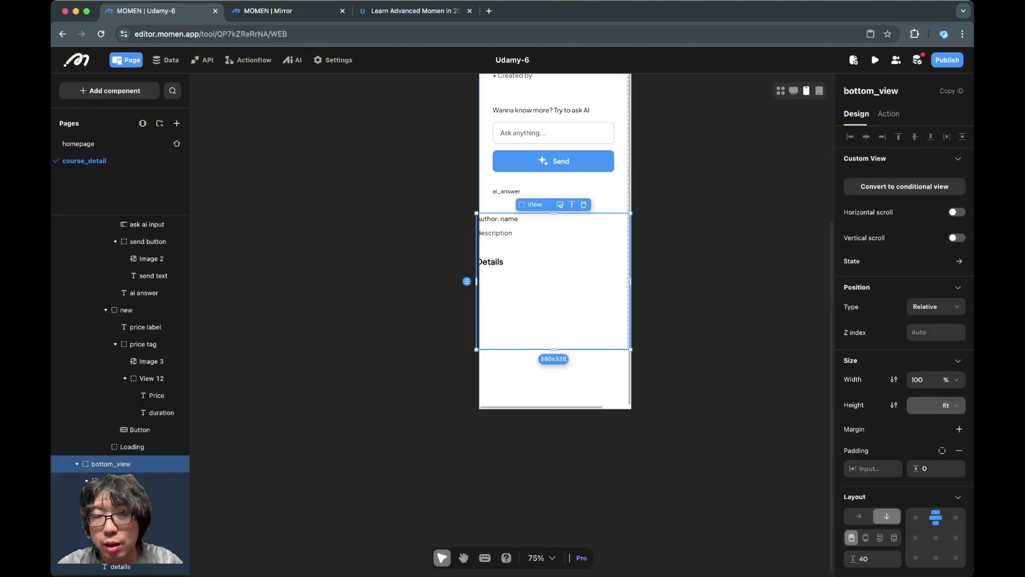
scroll(555, 267, "up", 2)
left_click(571, 257)
scroll(570, 251, "up", 2)
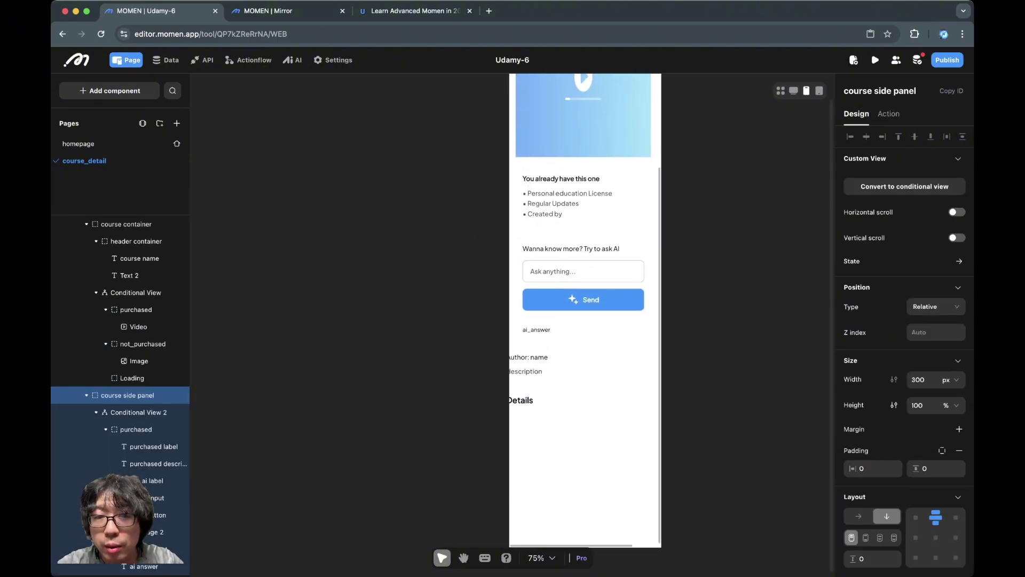
left_click(582, 427)
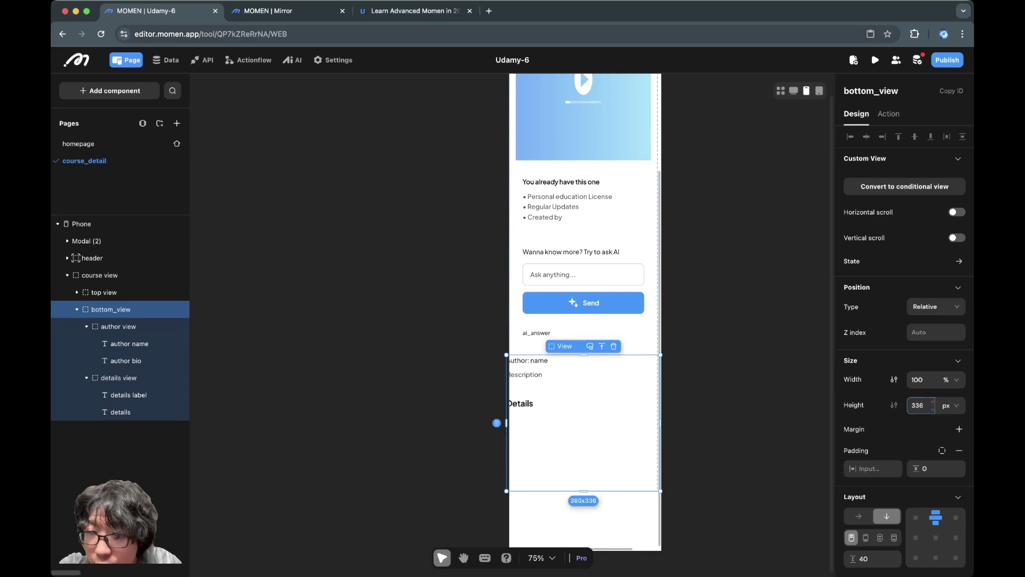
Step: Make bottom_view's height fit its content and remove its padding
left_click(949, 405)
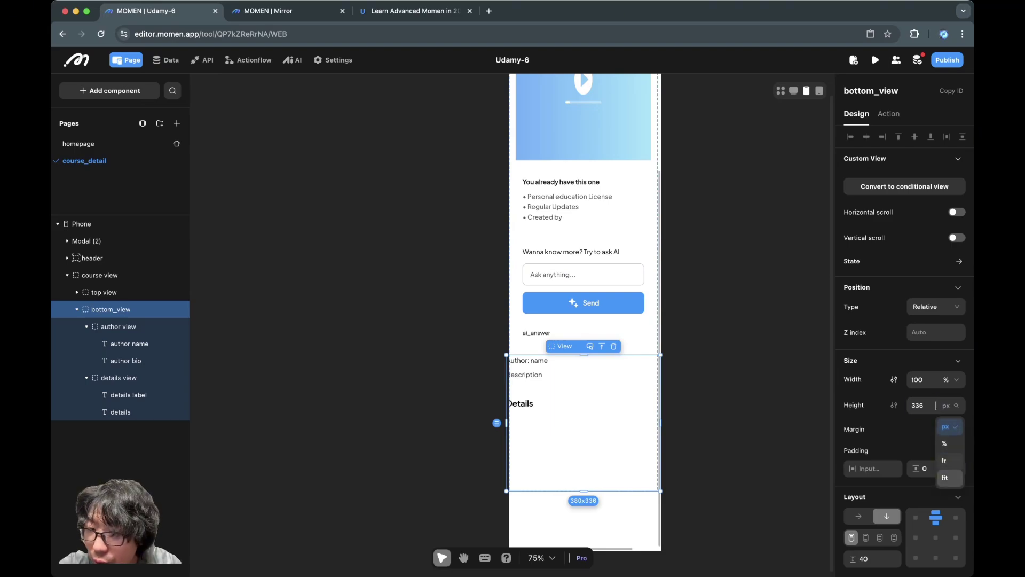
left_click(944, 477)
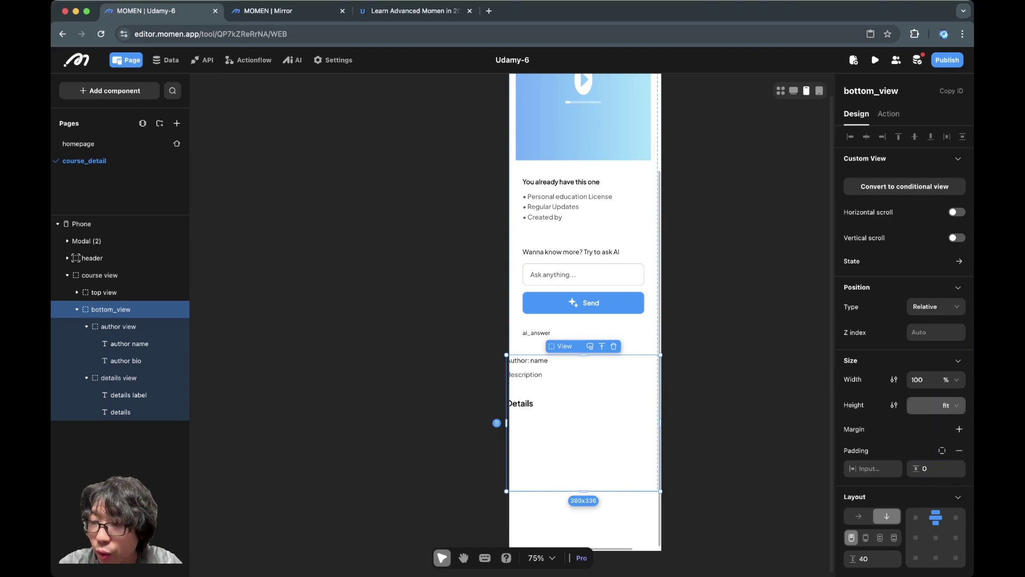
left_click(942, 450)
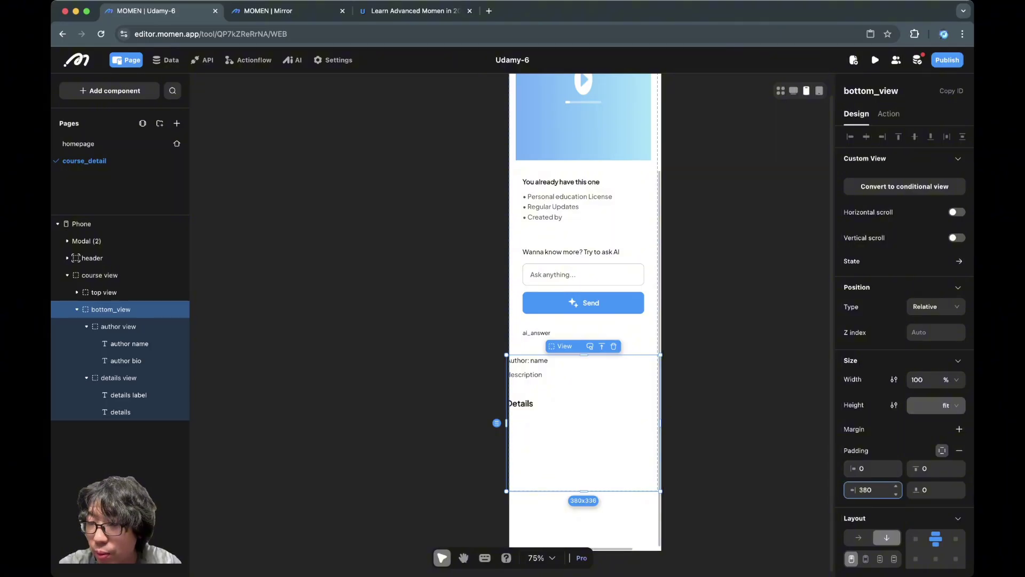
left_click(870, 490)
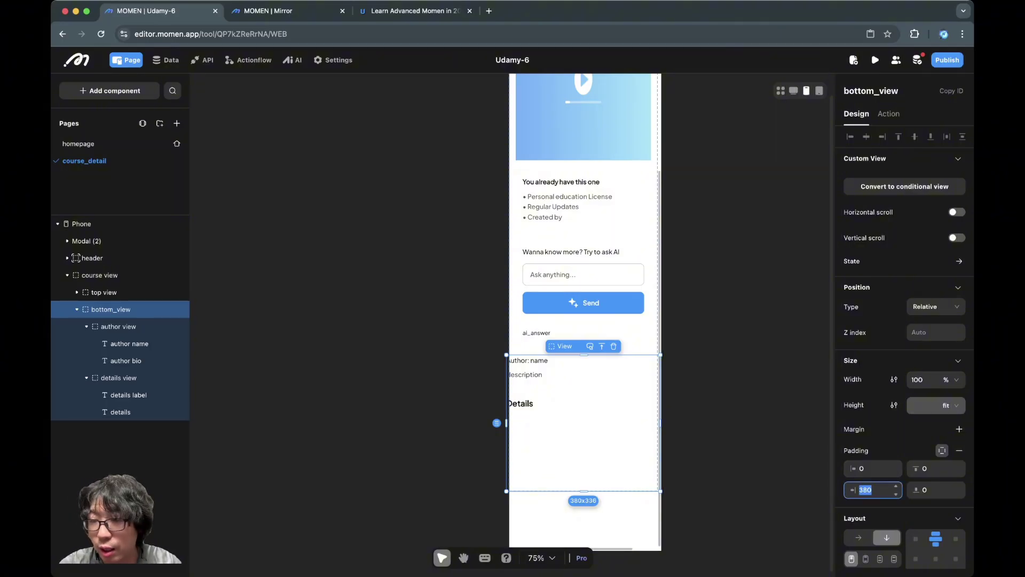
left_click(959, 450)
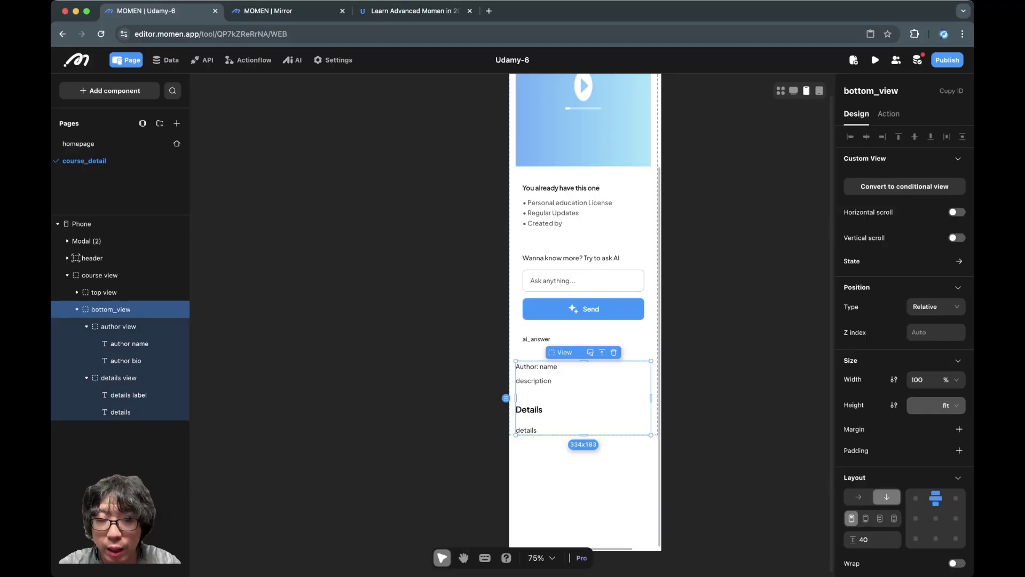
Step: Set the course side panel's height unit to fit
left_click(582, 240)
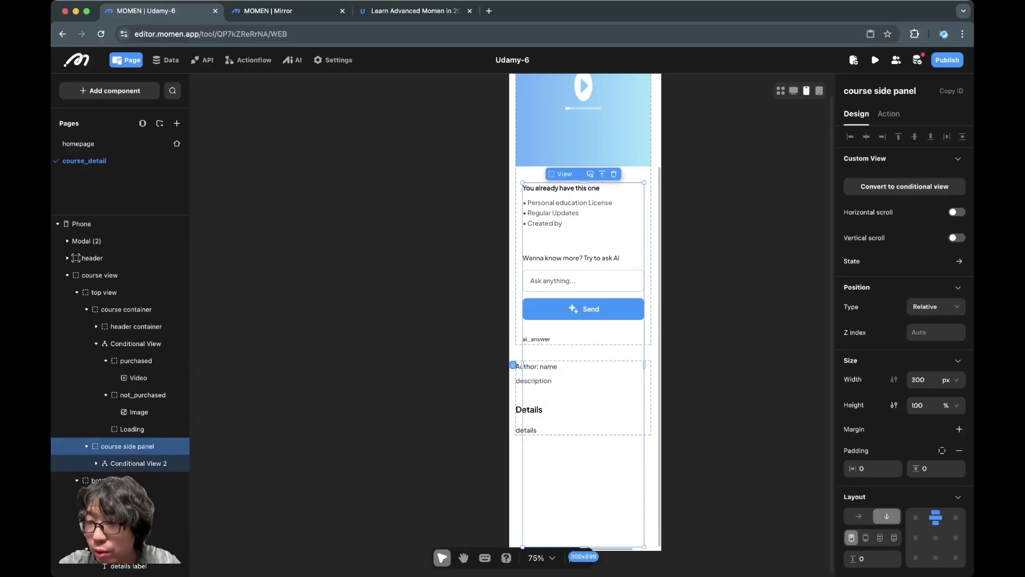
left_click(953, 405)
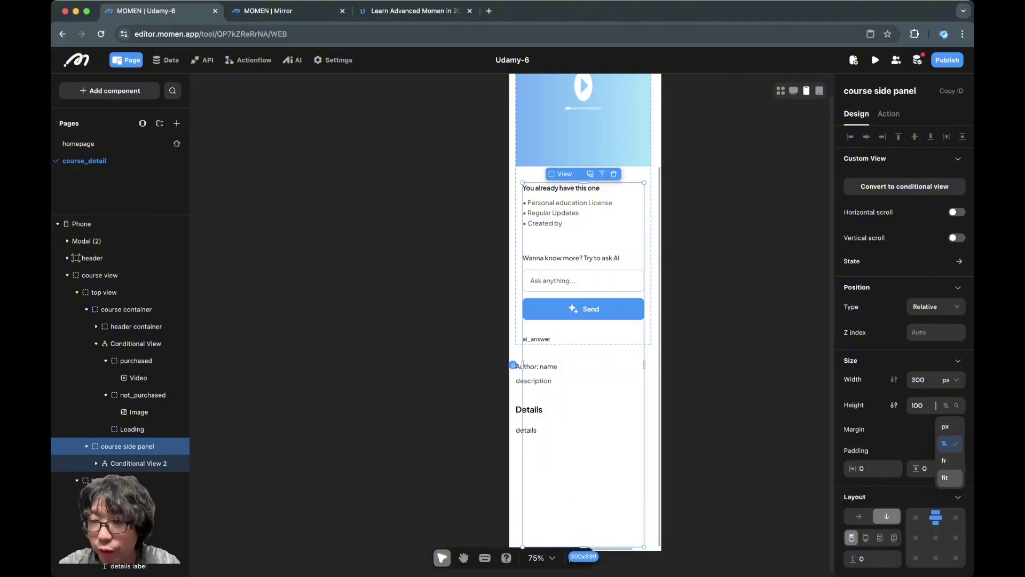
left_click(945, 460)
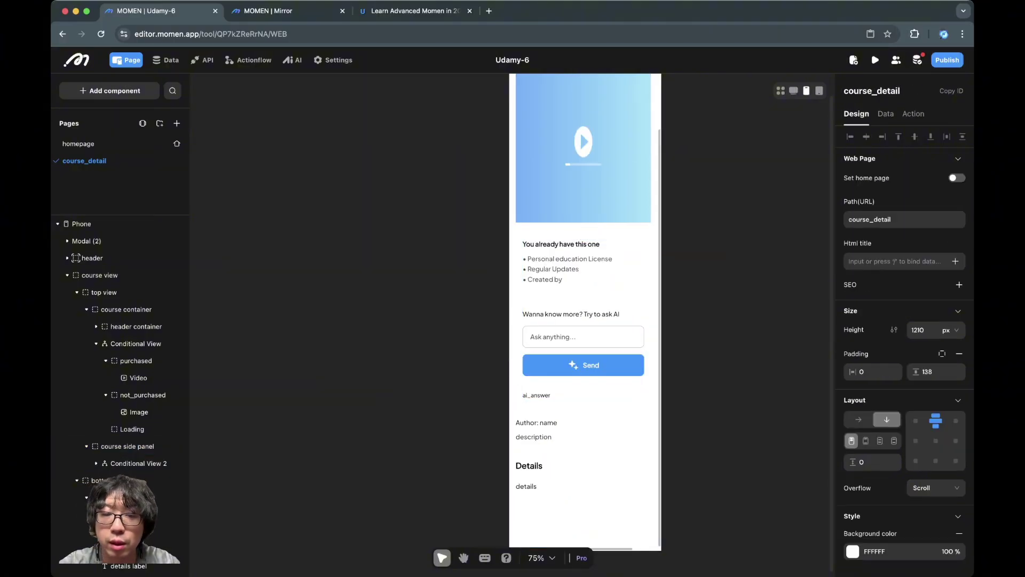
left_click(531, 395)
left_click(582, 513)
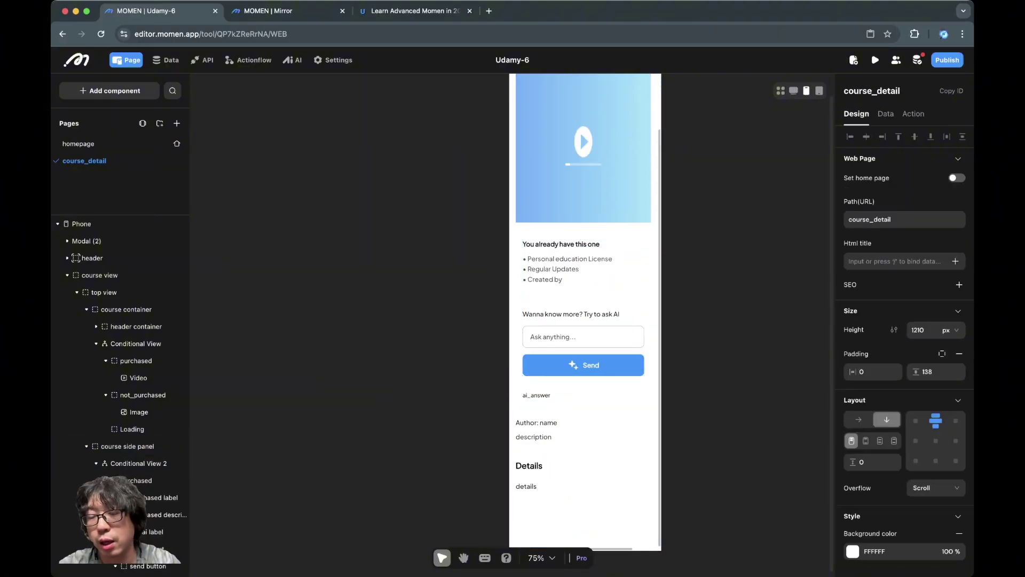
scroll(583, 310, "down", 2)
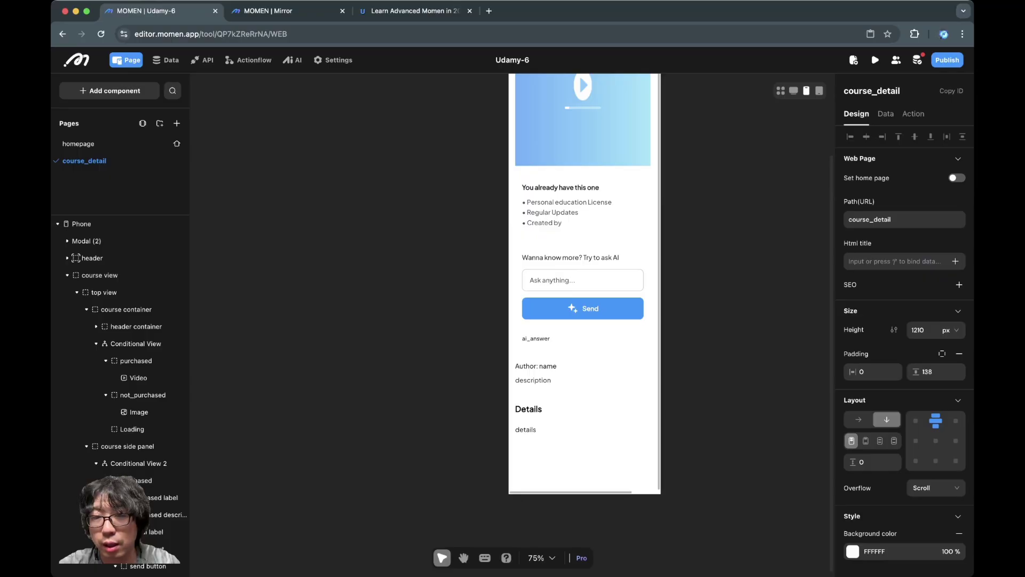
Step: Check the course bullet list, author section, details section and top view
left_click(588, 209)
left_click(614, 373)
left_click(614, 419)
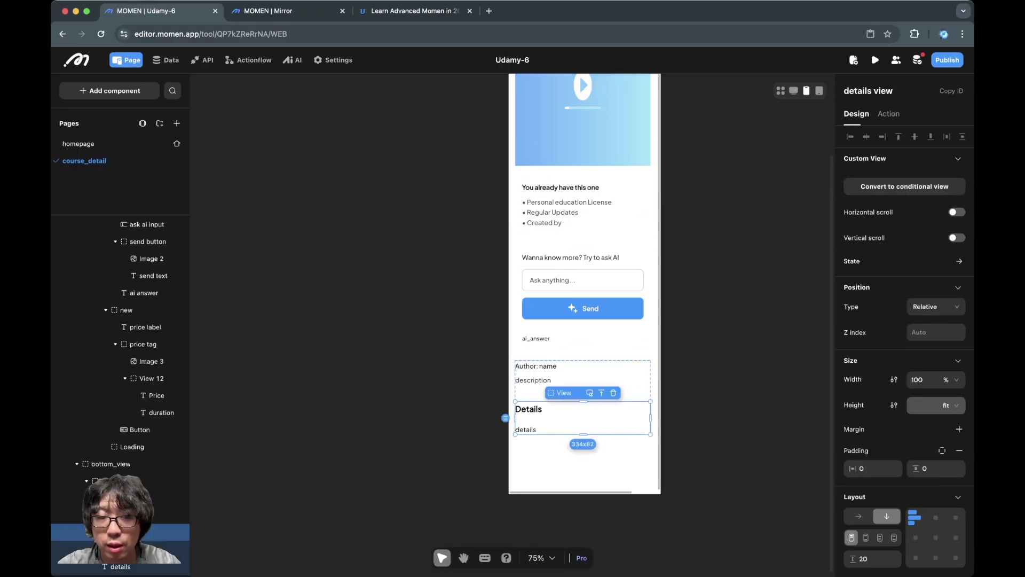
left_click(582, 512)
left_click(104, 292)
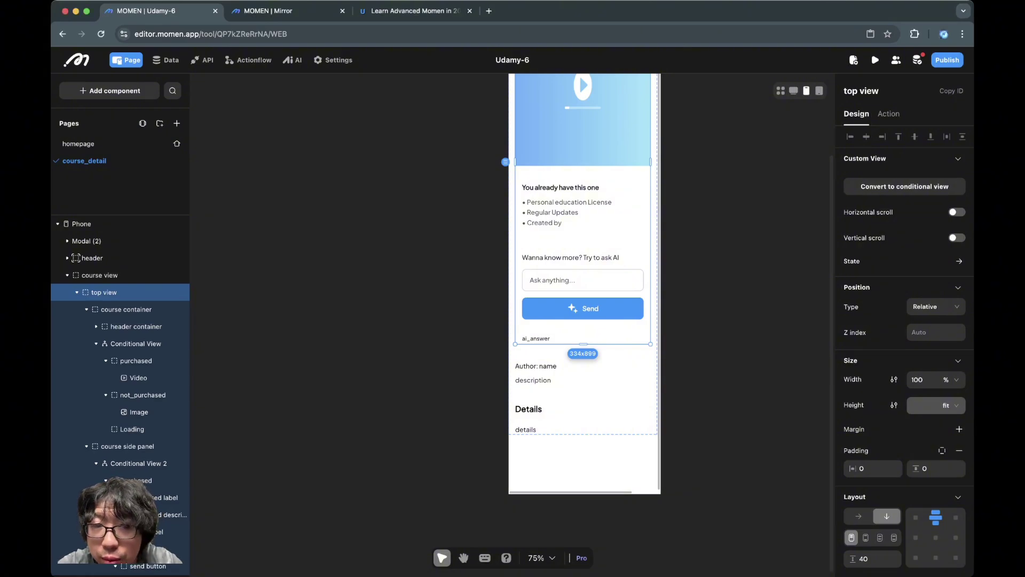
Step: Set the side panel's purchased case width to 100%
left_click(144, 480)
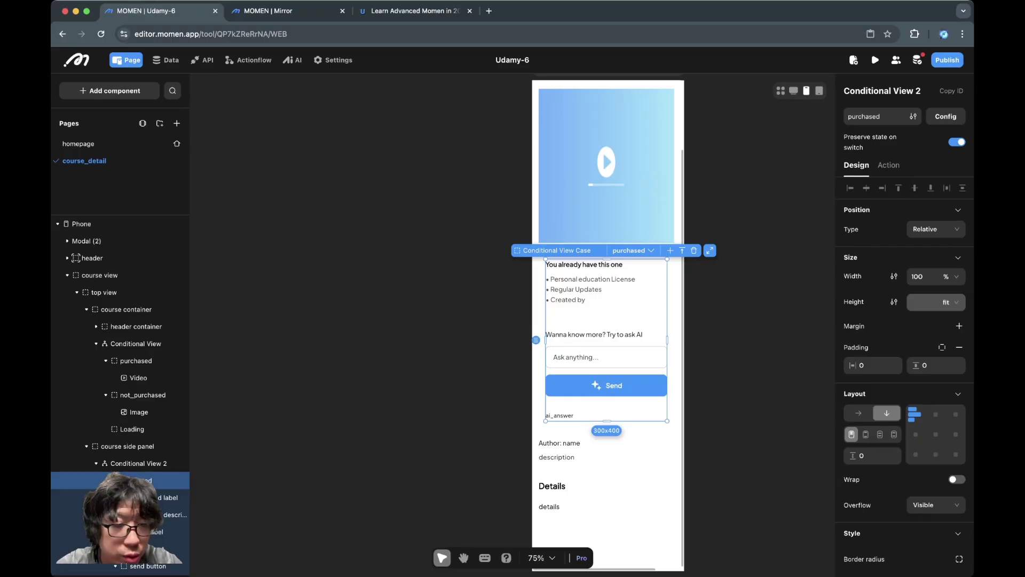
left_click(127, 445)
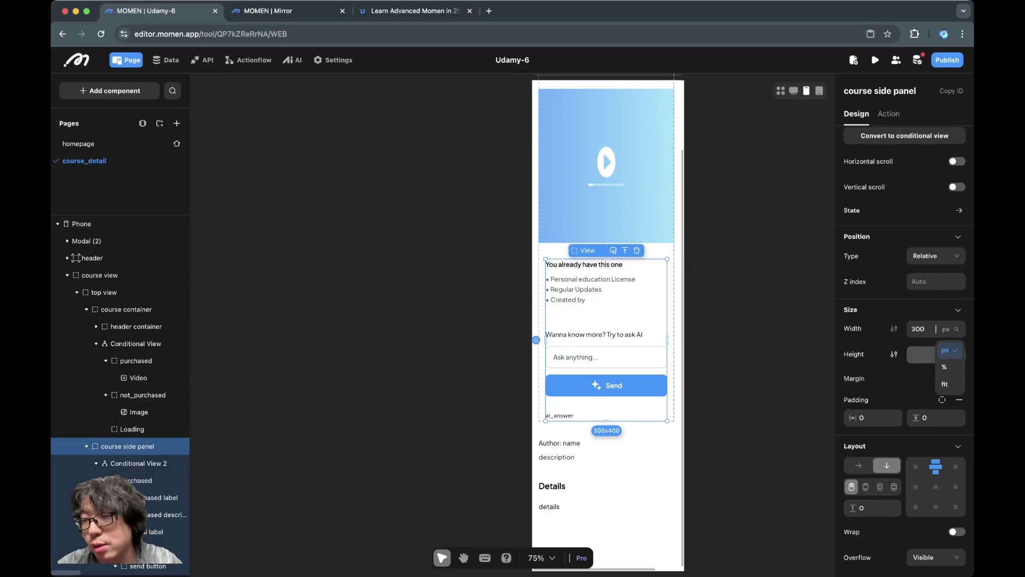
left_click(944, 367)
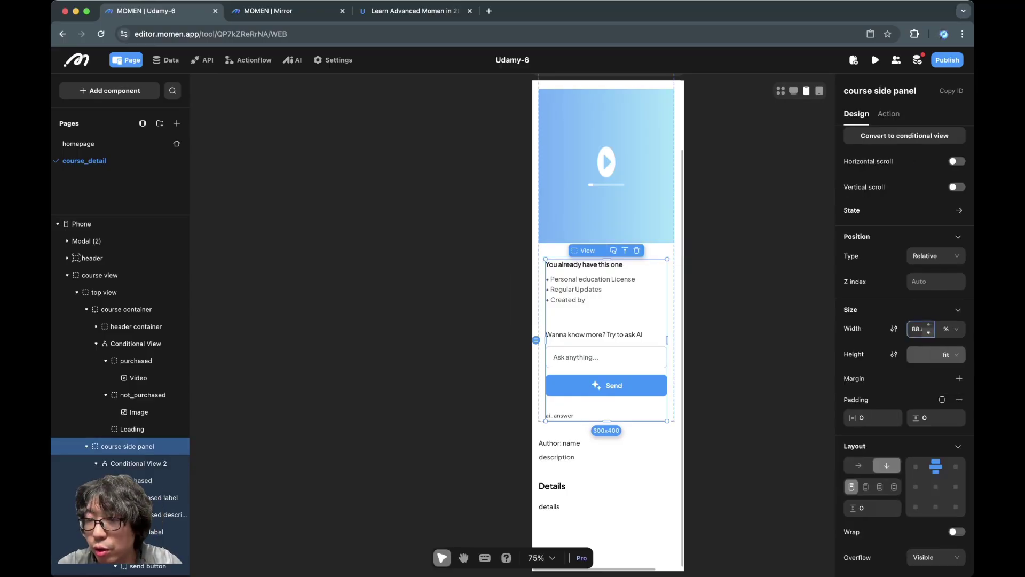
type("100")
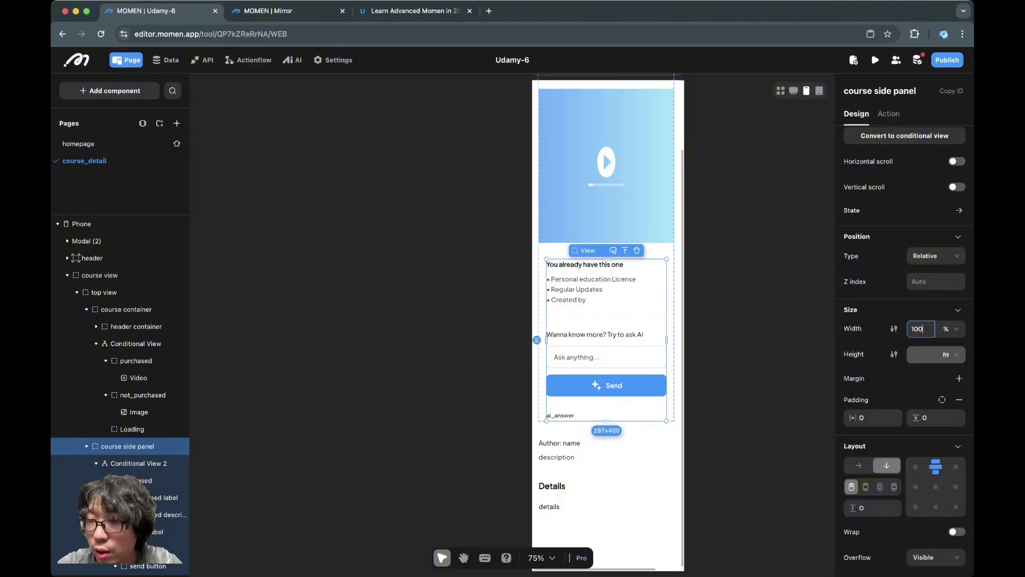
key("Return")
key("Escape")
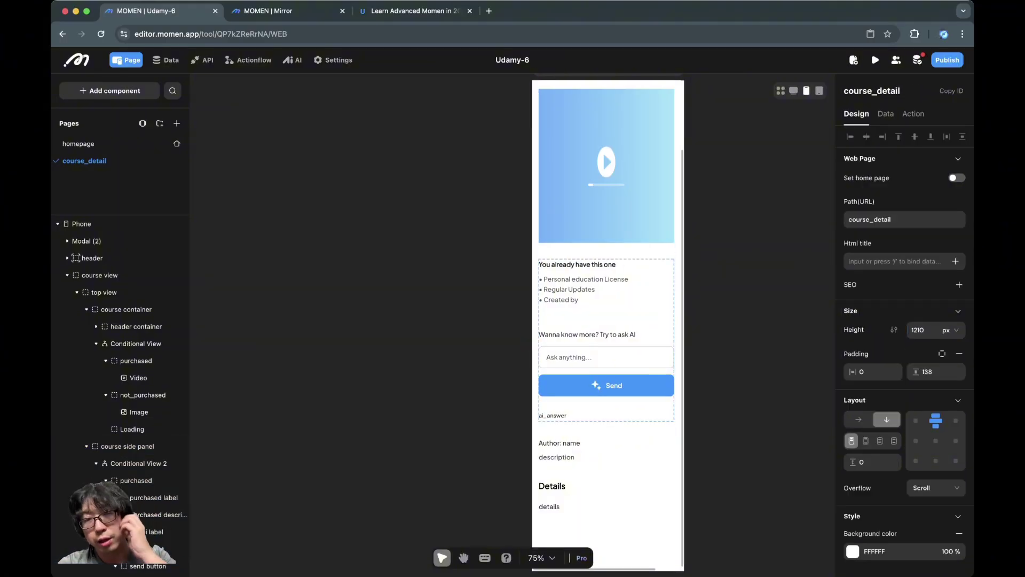
Step: Inspect the Phone page, details view, bottom_view, ai_answer text and header settings
scroll(629, 321, "down", 3)
left_click(629, 473)
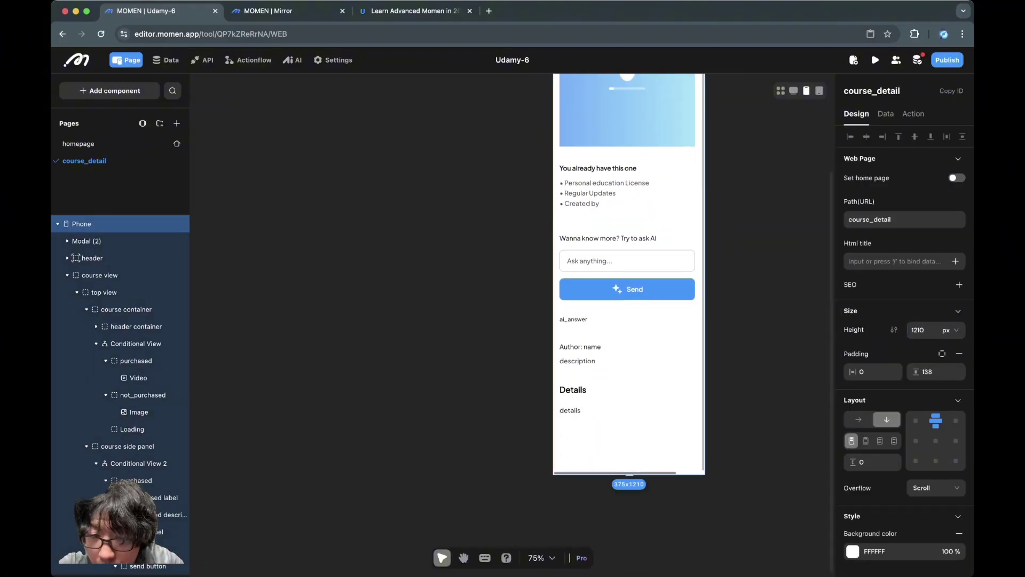
left_click(640, 399)
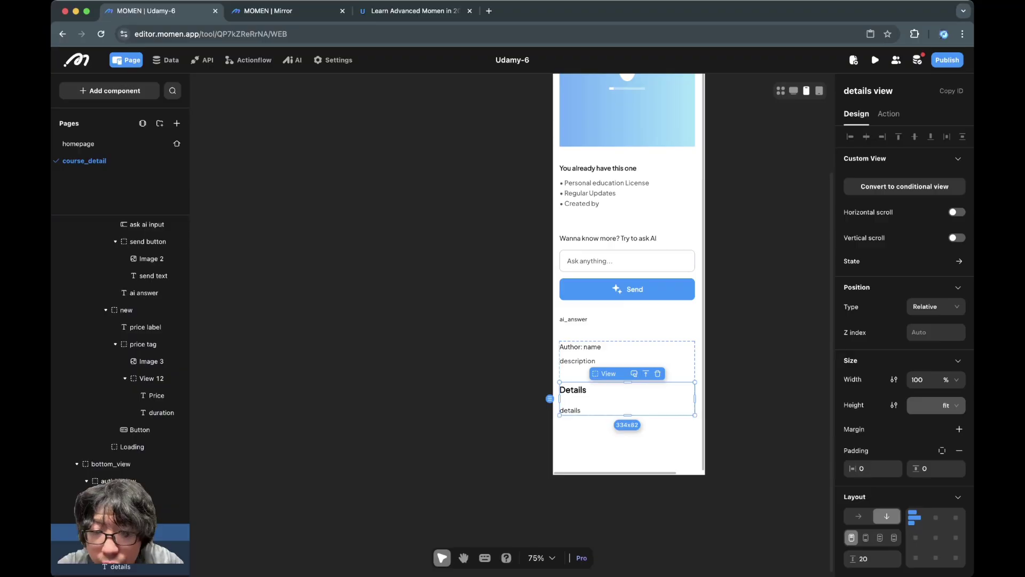
mouse_move(615, 472)
left_mouse_down()
mouse_move(639, 473)
mouse_move(615, 472)
left_mouse_up()
left_click(640, 376)
left_click(573, 319)
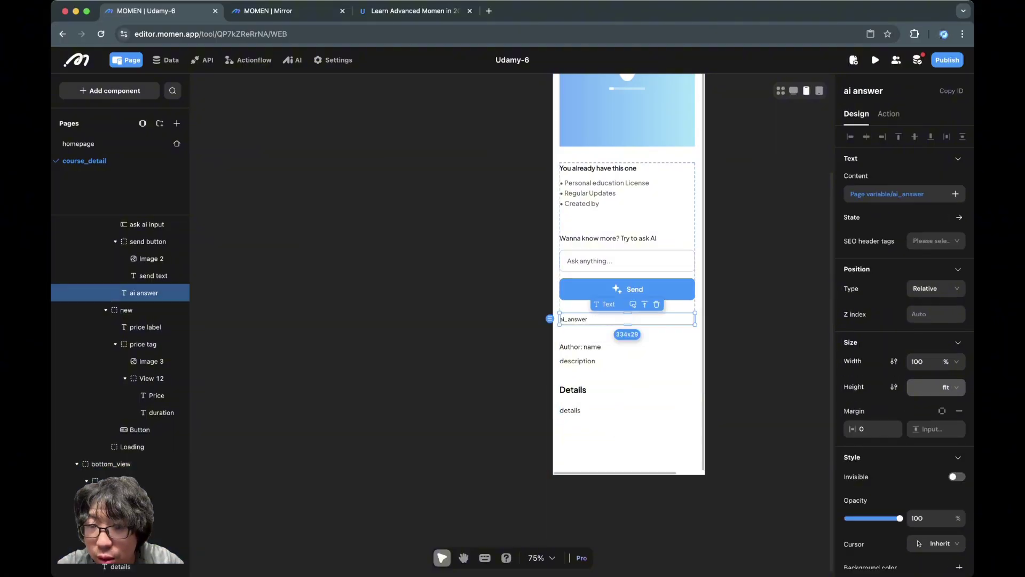
scroll(120, 340, "up", 8)
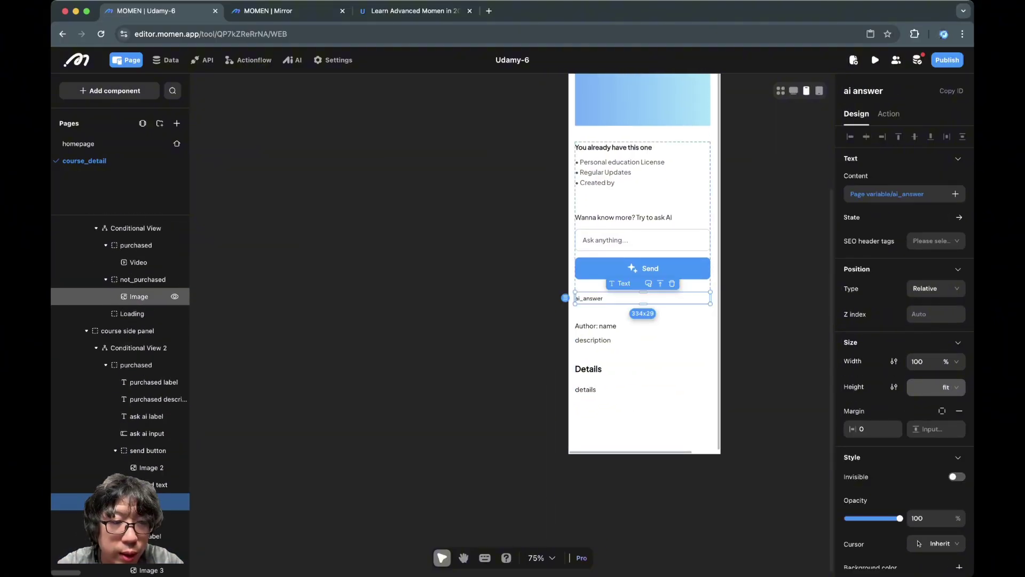
left_click(107, 258)
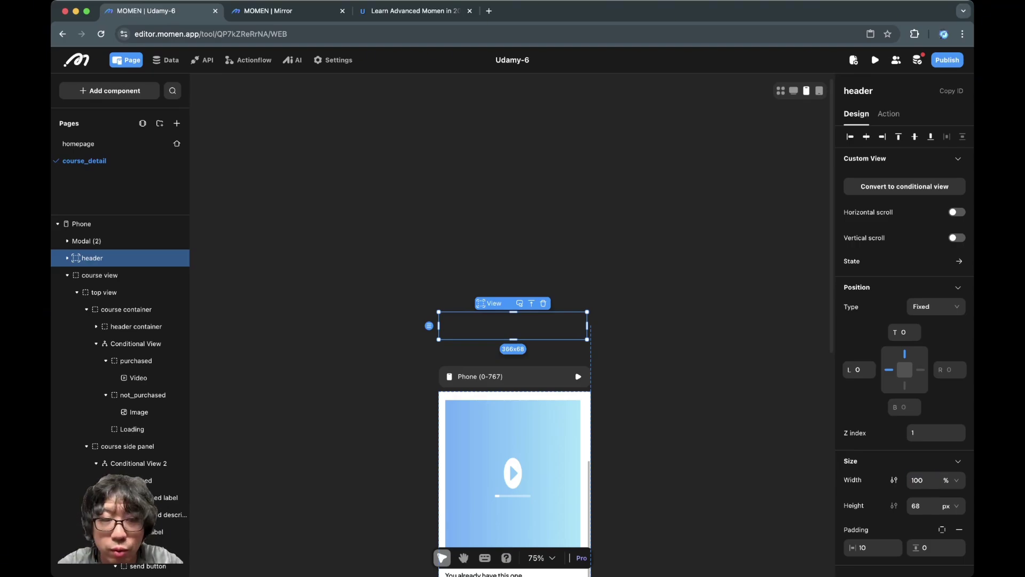
Step: Show the course view's not_purchased case with the image instead of the purchased video
left_click(100, 275)
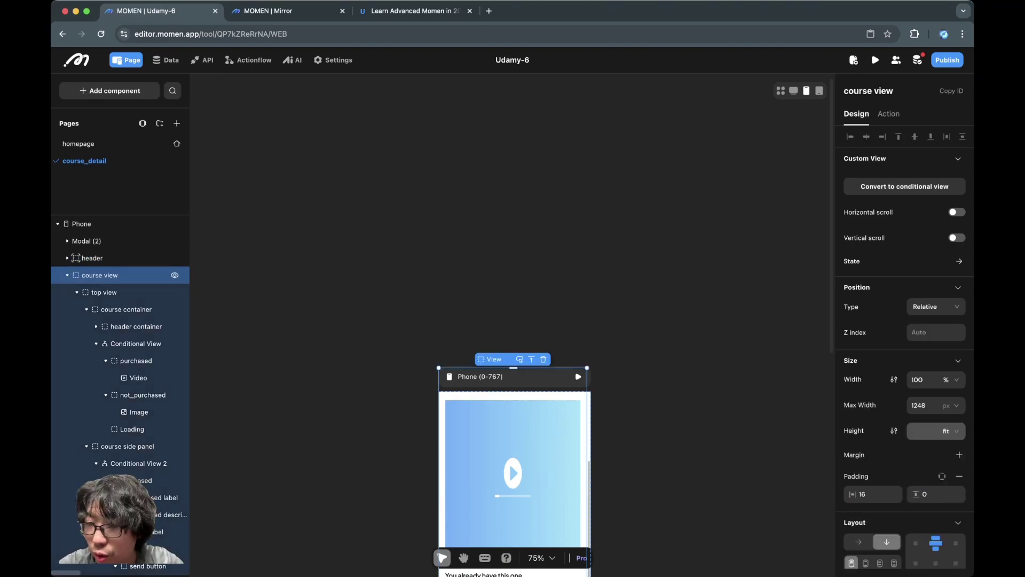
left_click(103, 292)
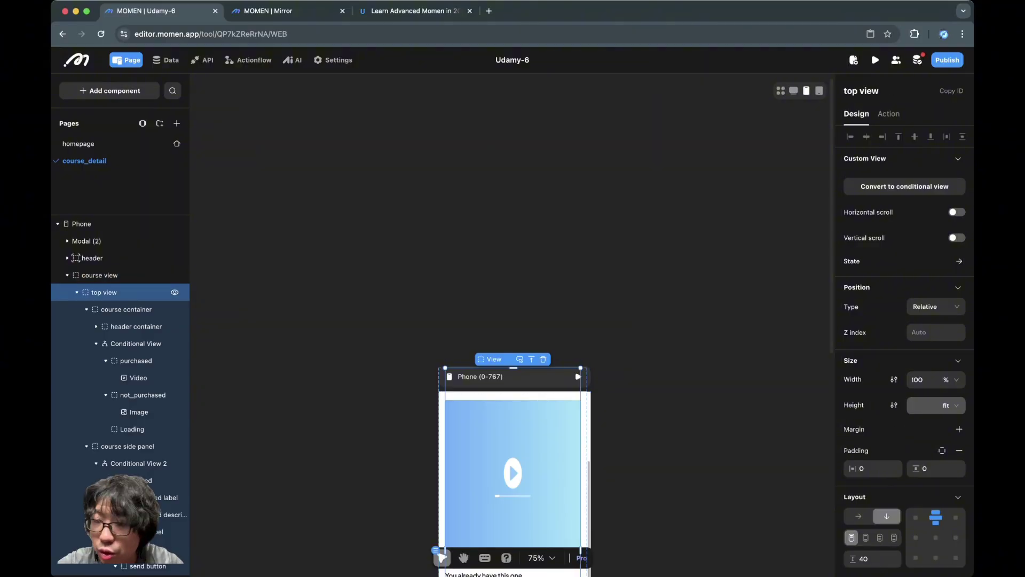
left_click(126, 309)
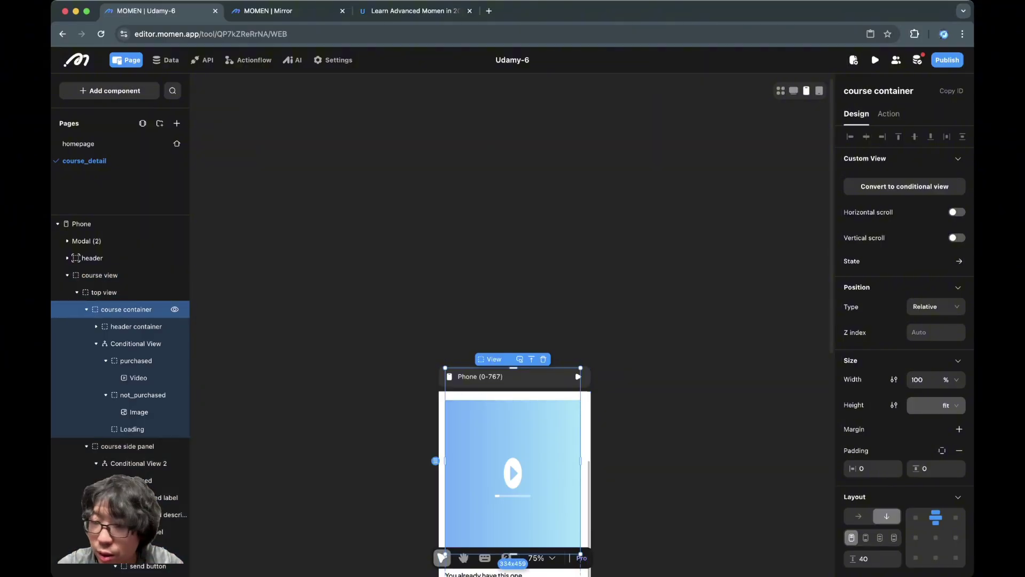
left_click(136, 326)
left_click(135, 344)
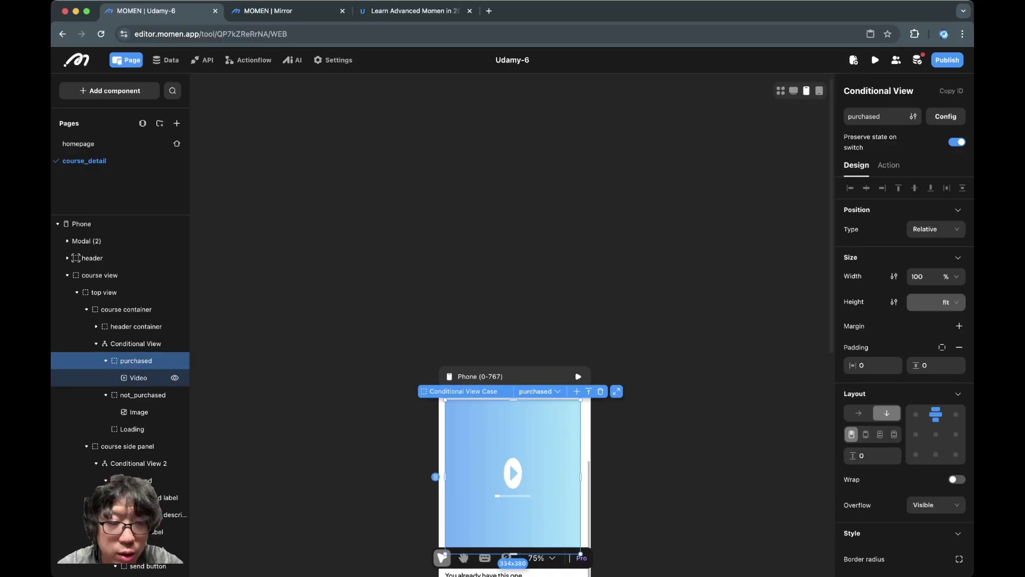
left_click(136, 394)
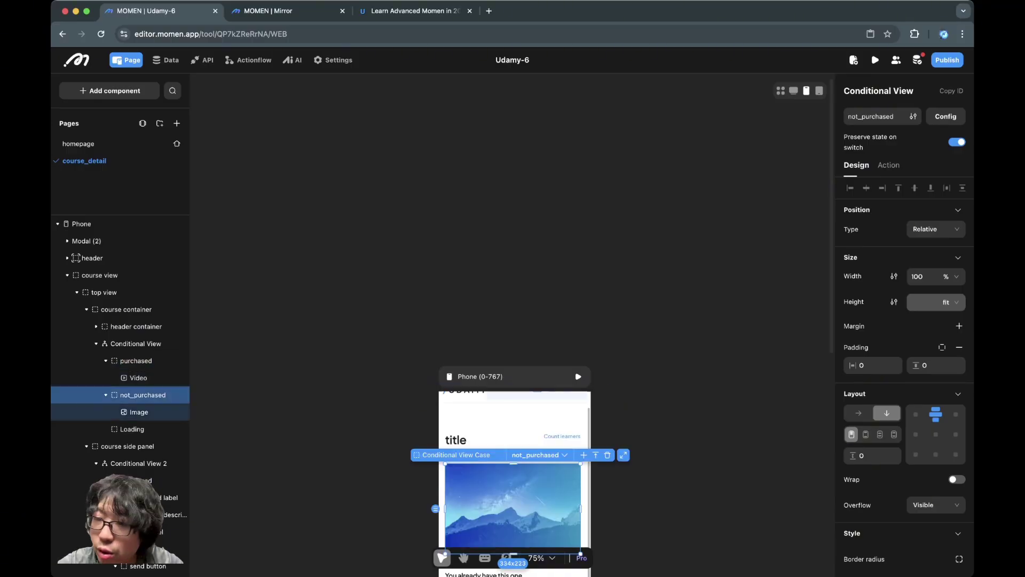
Step: Inspect the side panel's purchased case: label, description, ask-AI input and send button
left_click(127, 446)
scroll(128, 374, "down", 3)
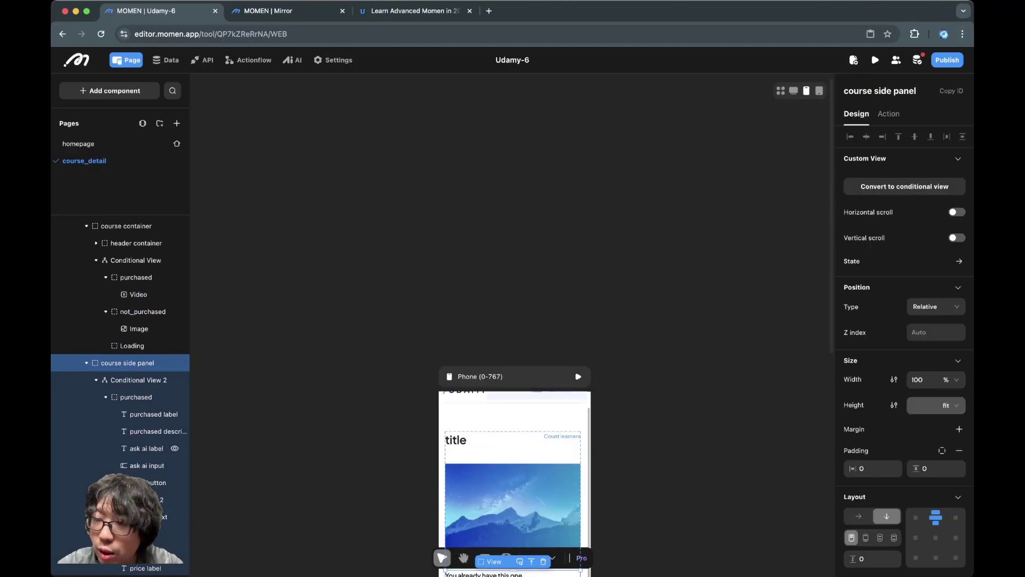
left_click(138, 343)
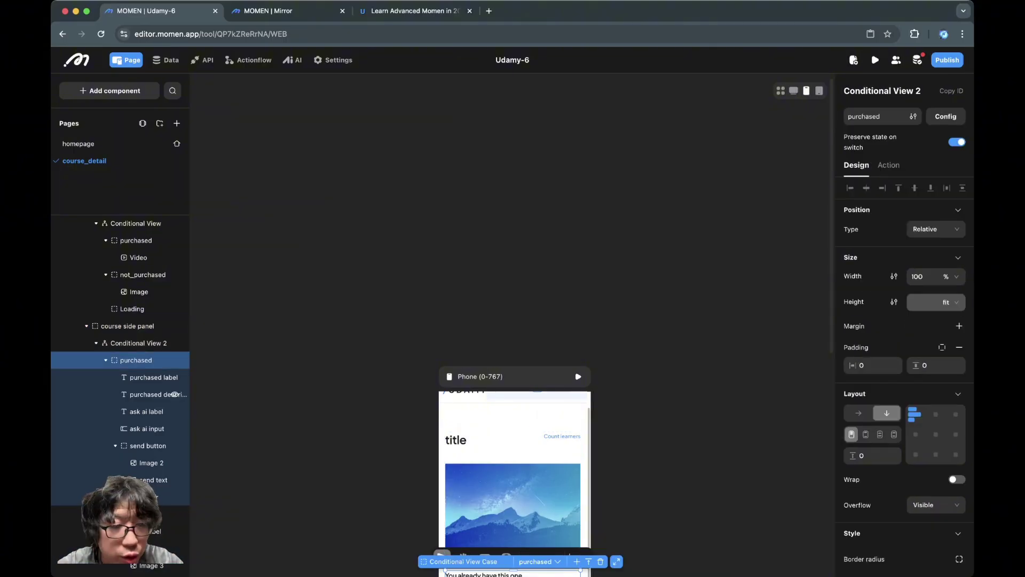
left_click(154, 377)
left_click(155, 394)
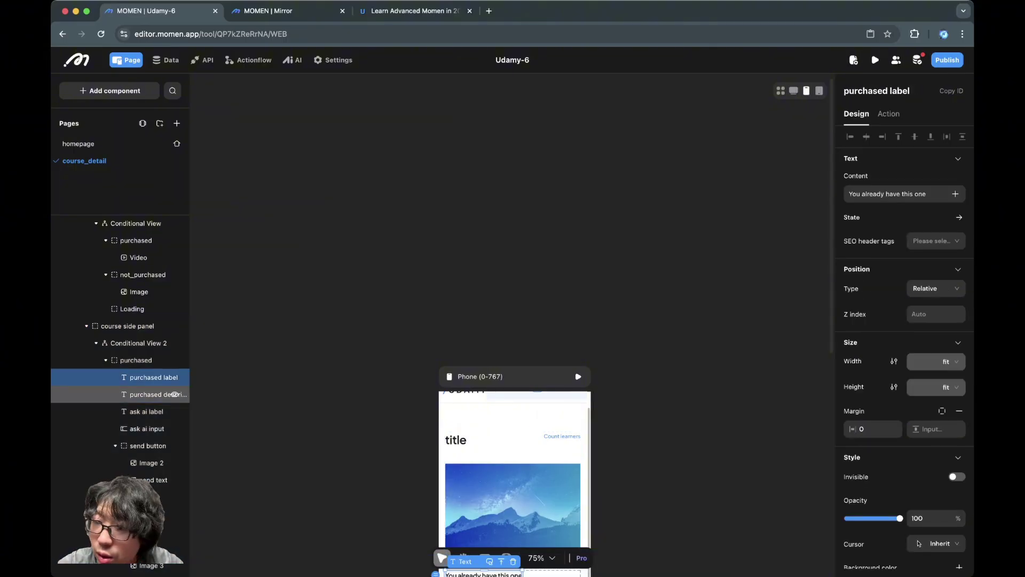
left_click(147, 411)
left_click(147, 428)
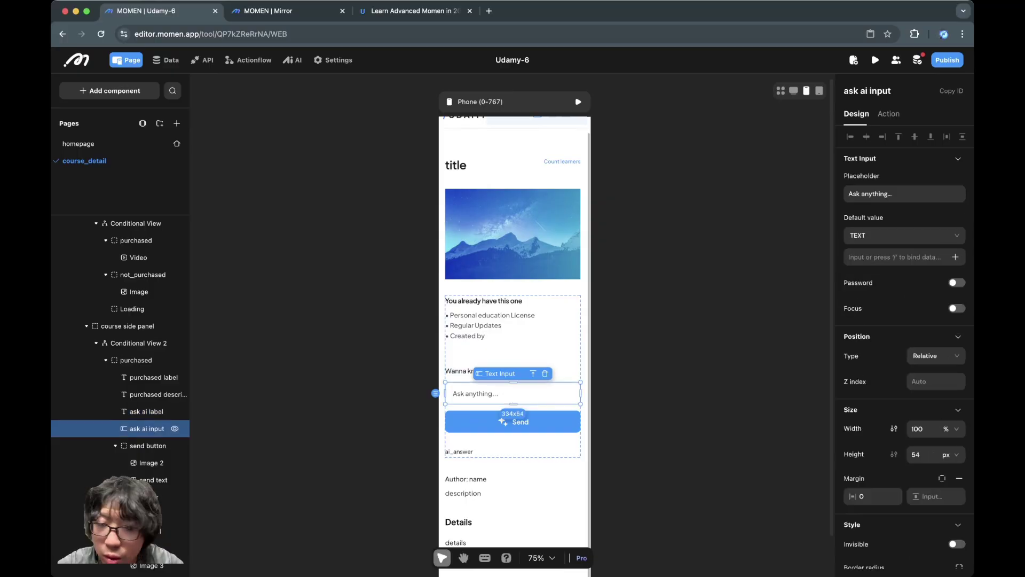
left_click(148, 445)
left_click(151, 463)
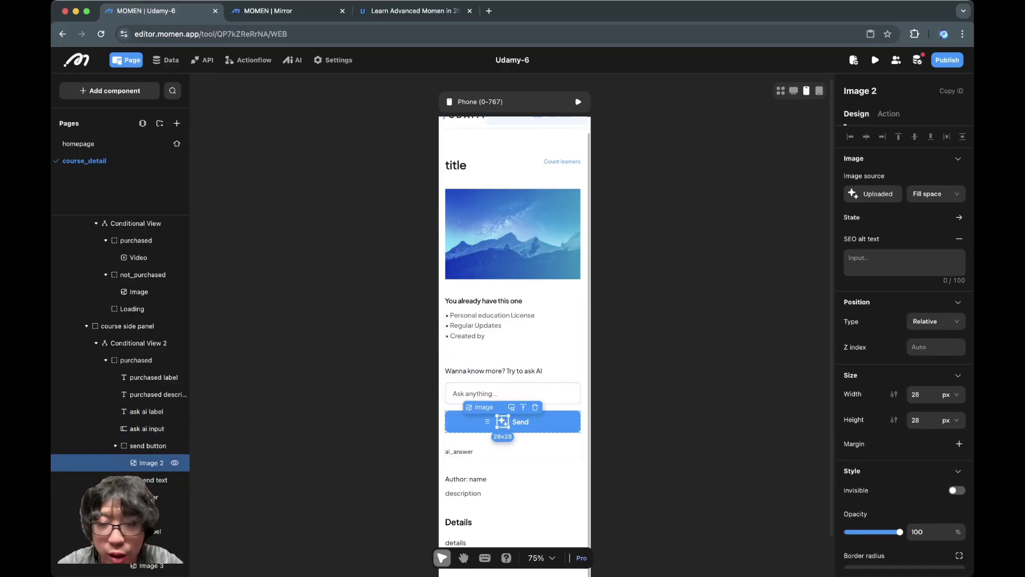
Step: Check the send button text and AI answer, and switch the side panel to its new purchase case
scroll(152, 451, "down", 2)
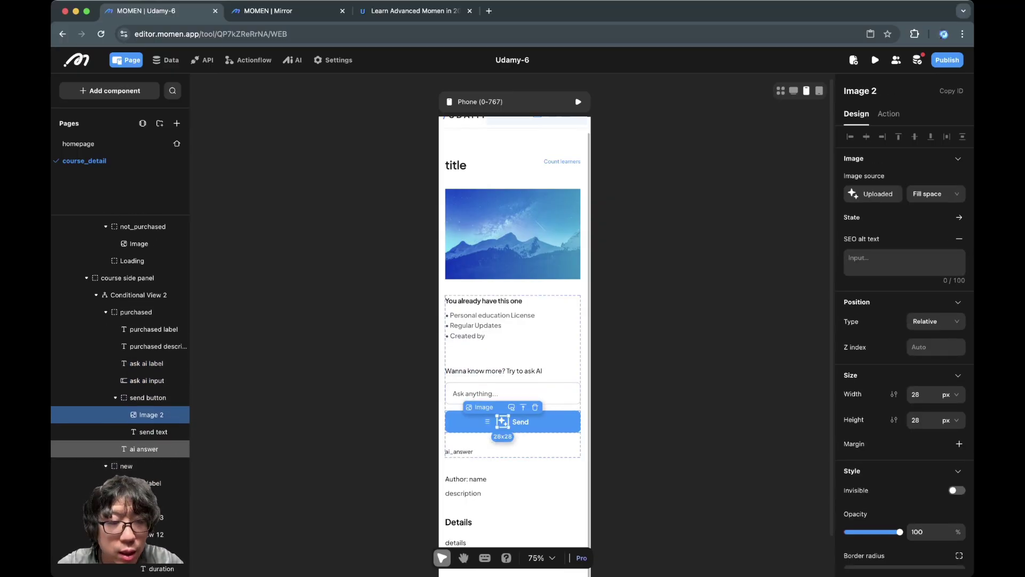
left_click(153, 431)
left_click(144, 449)
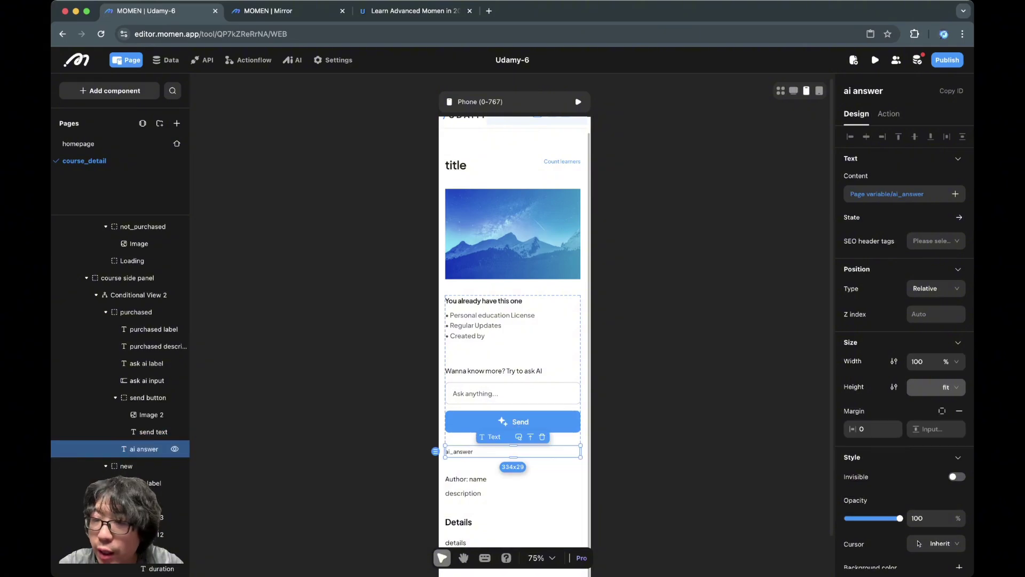
scroll(121, 374, "down", 2)
left_click(126, 409)
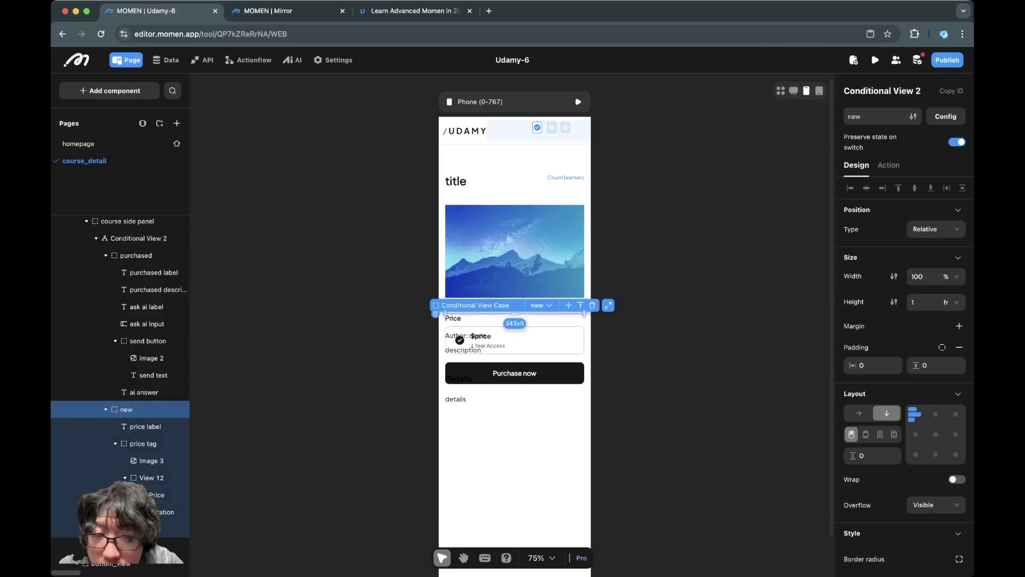
Step: Set the new case's height to fit content and inspect the Price label and price tag
left_click(948, 302)
left_click(949, 375)
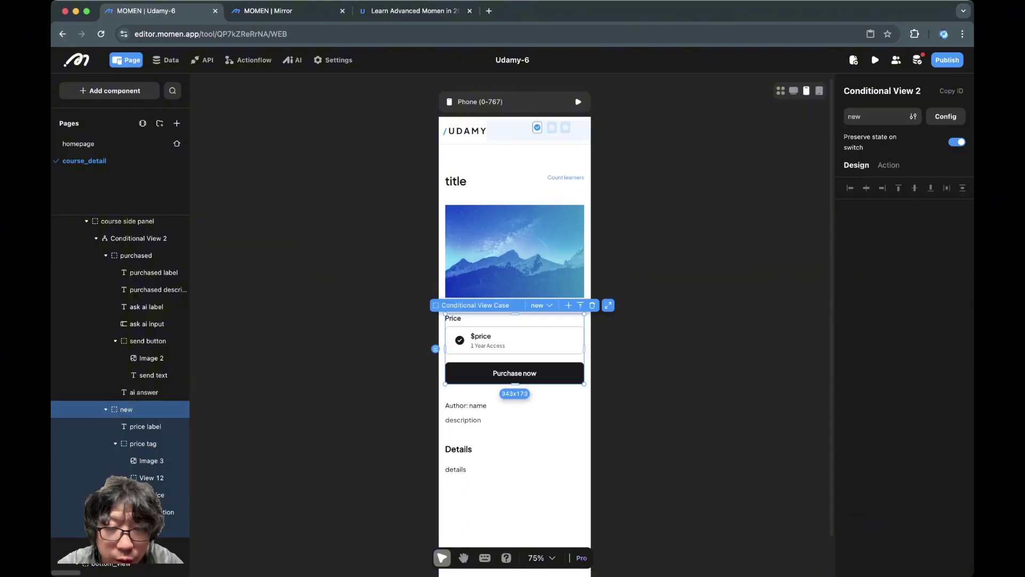
left_click(145, 426)
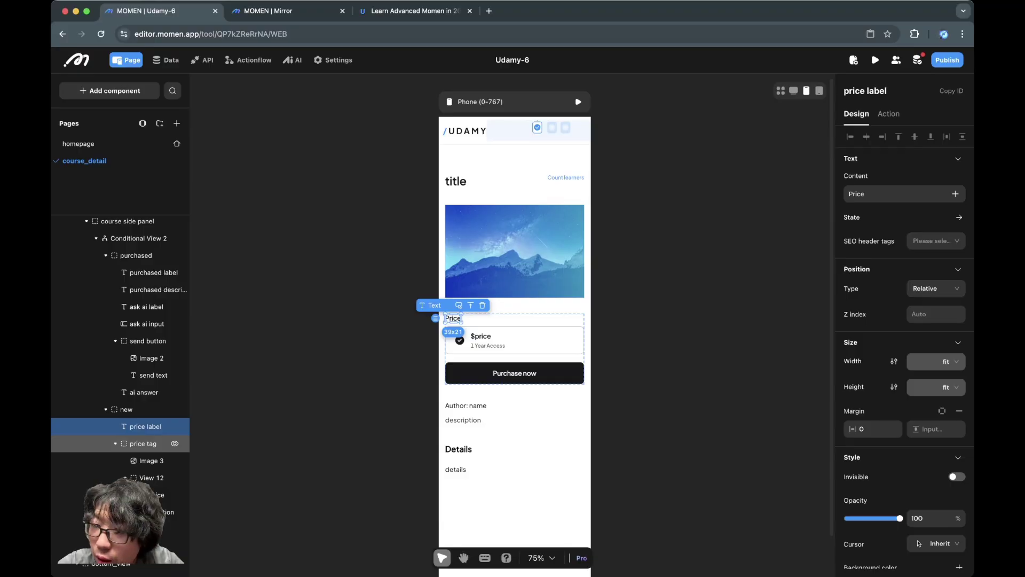
left_click(143, 443)
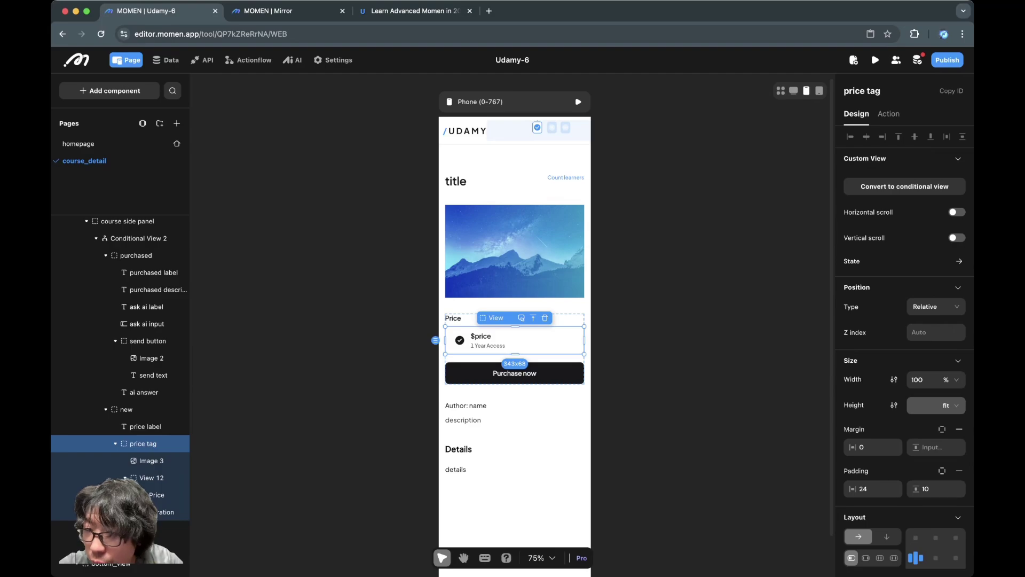
Step: Check the price tag's bottom margin of 20 and the Purchase now button
left_click(942, 428)
left_click(935, 468)
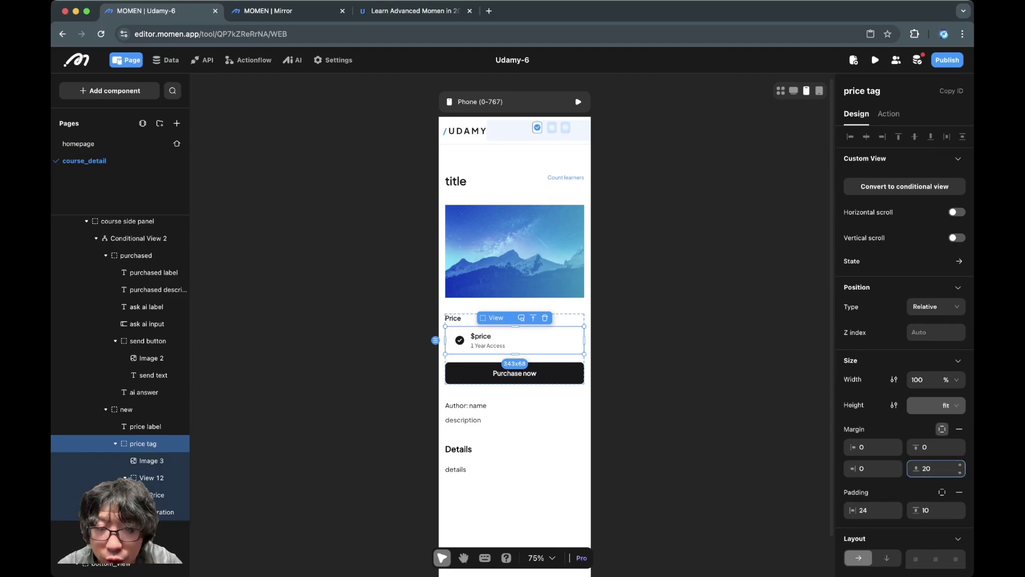
left_click(133, 529)
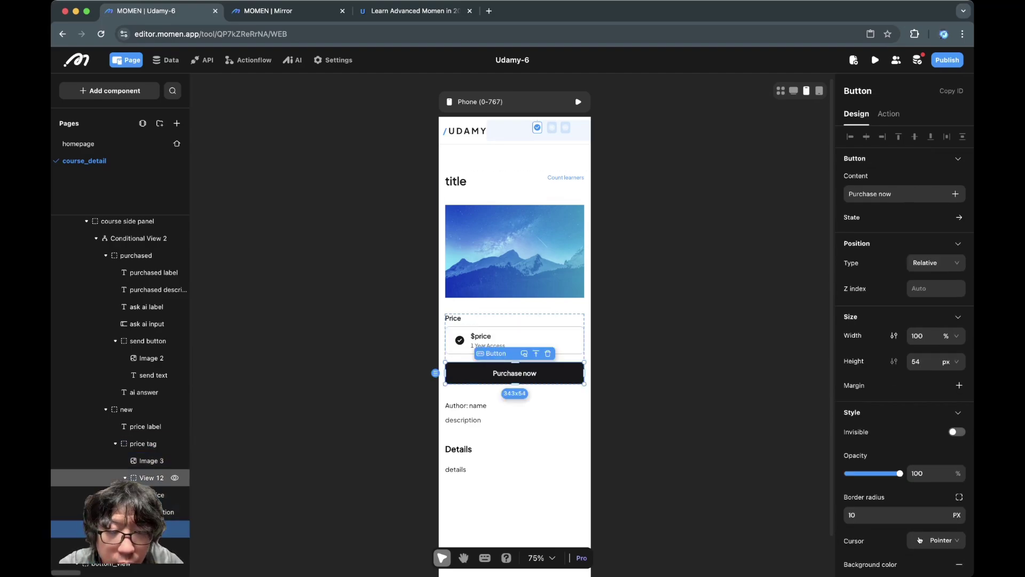
scroll(120, 347, "down", 3)
Step: Change the Loading case's width from 320 px to 100%, giving it 343x200
left_click(132, 447)
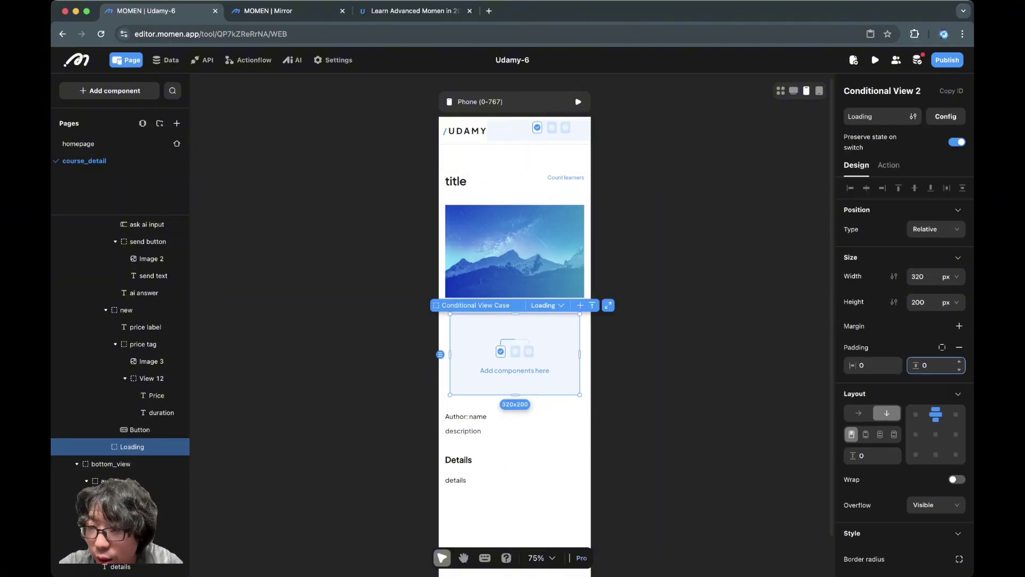
scroll(959, 508, "down", 2)
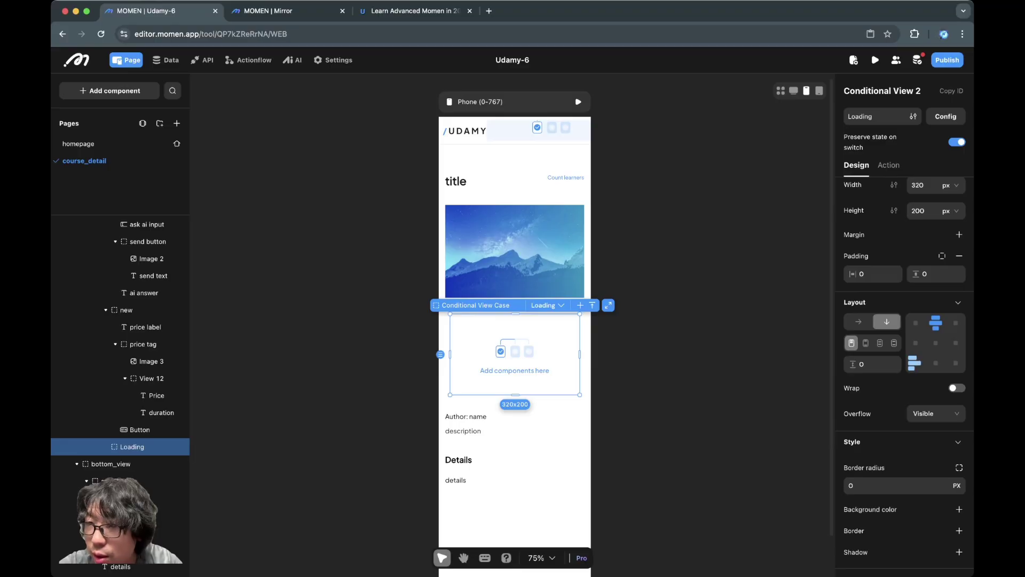
left_click(928, 188)
left_click(950, 185)
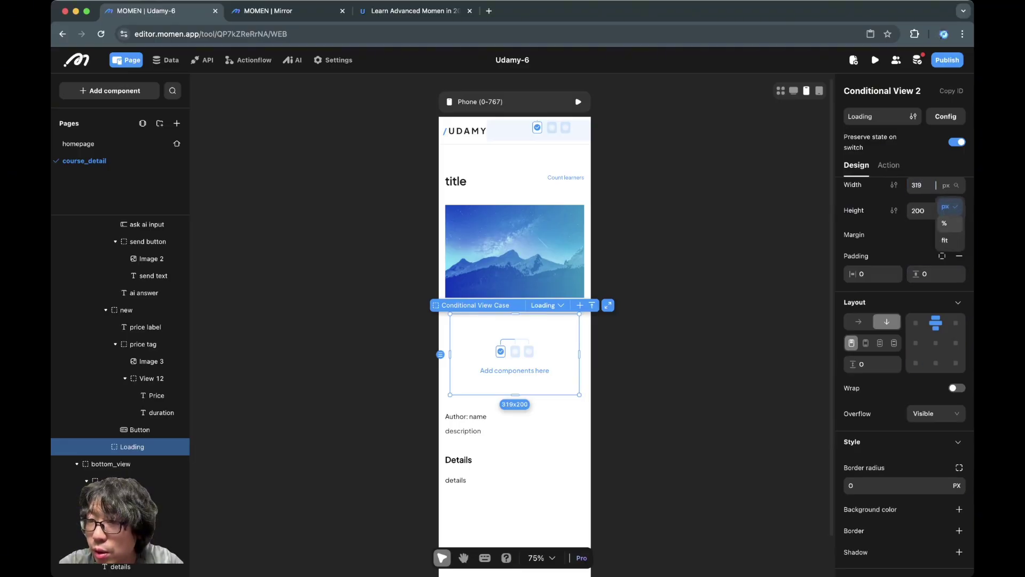
left_click(949, 223)
type("100")
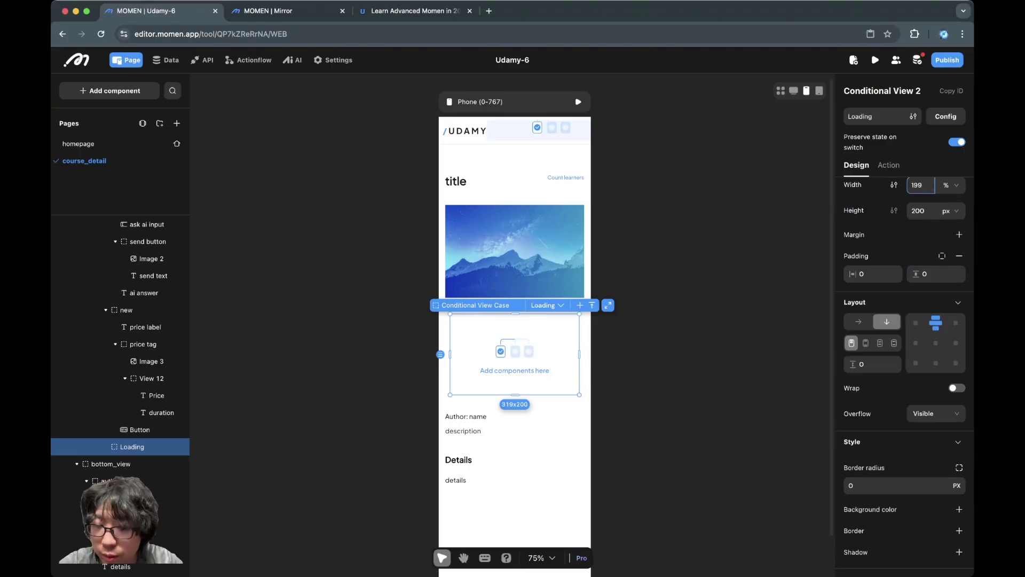
type("00")
left_click(914, 229)
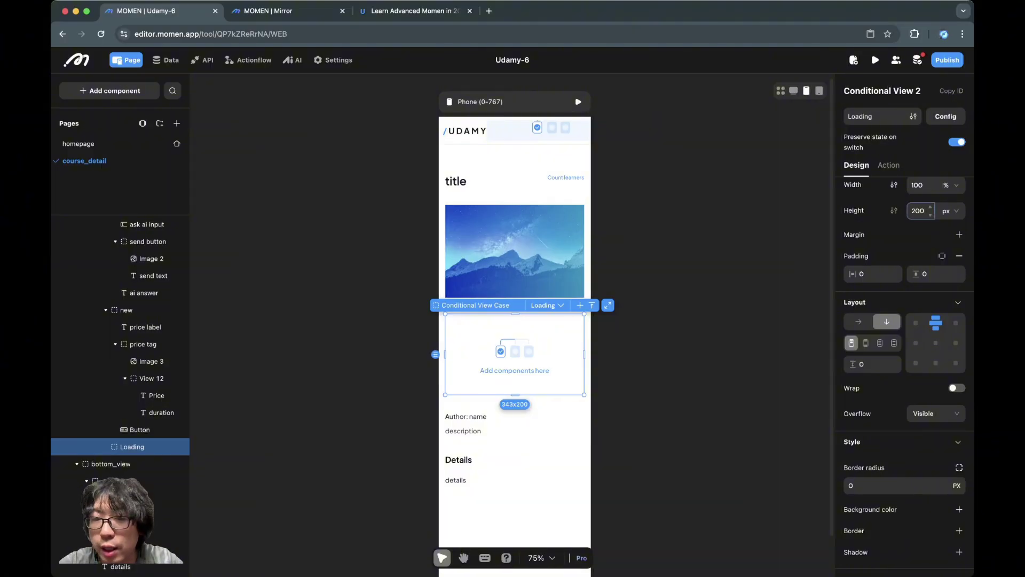
left_click(726, 256)
left_click(544, 352)
left_click(678, 331)
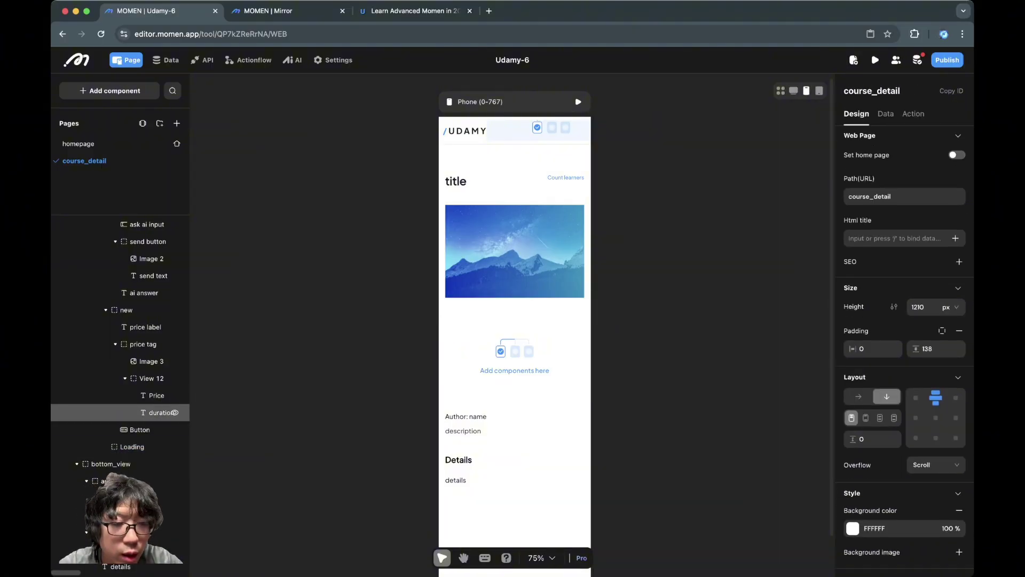
Step: Inspect the side panel's author bio and Details sections
left_click(107, 480)
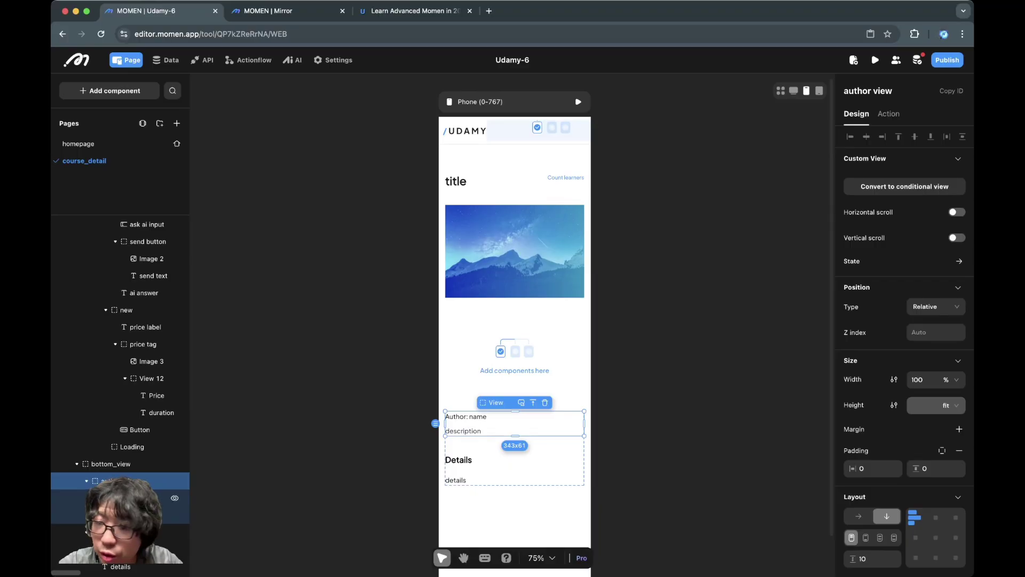
left_click(117, 514)
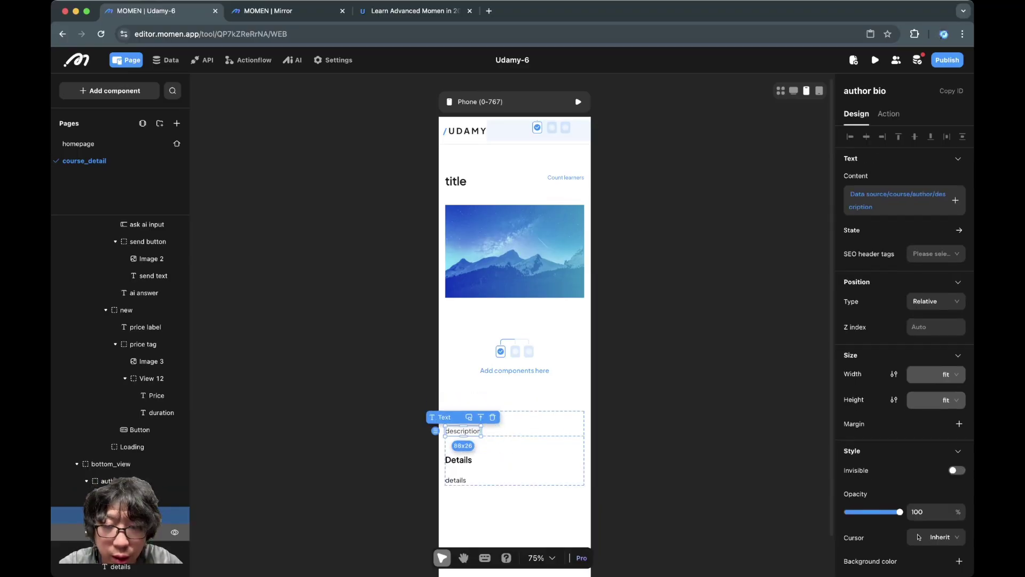
left_click(123, 531)
left_click(123, 549)
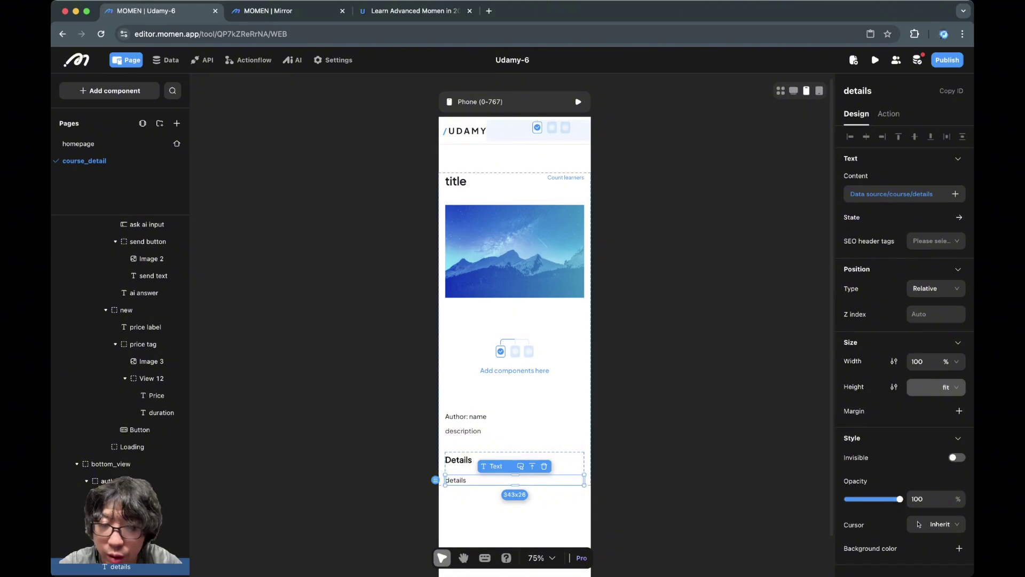
key("Escape")
Step: Toggle Conditional View 3 between not_logged_in and logged_in, then view logged_in in the Desktop layout
left_click(477, 130)
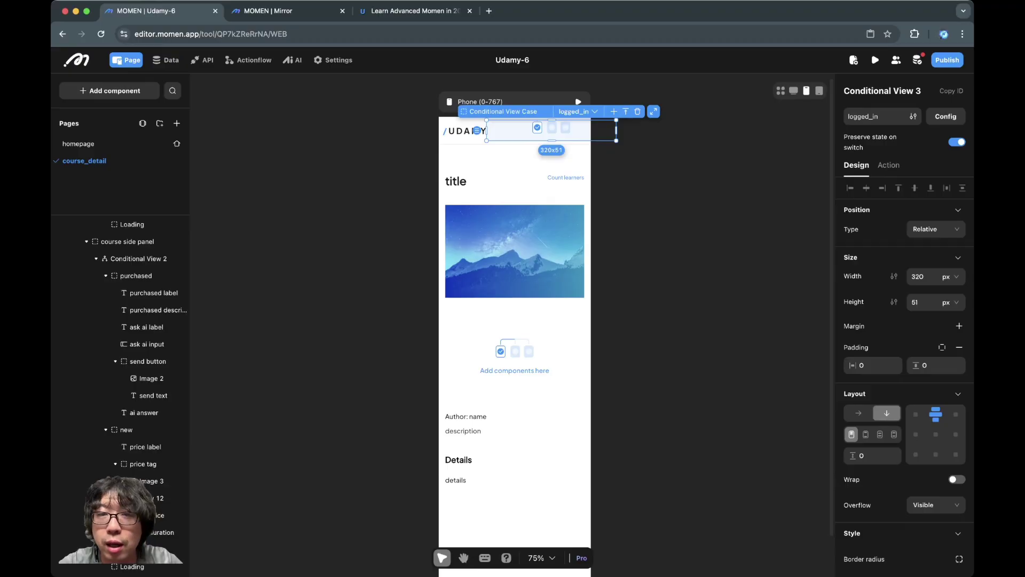
left_click(575, 111)
left_click(550, 151)
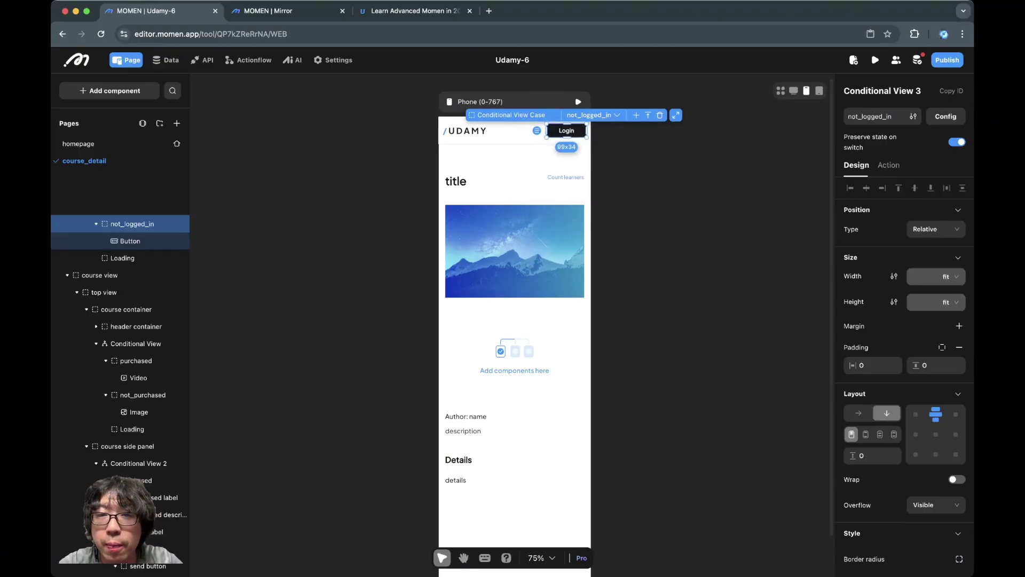
left_click(590, 115)
left_click(558, 142)
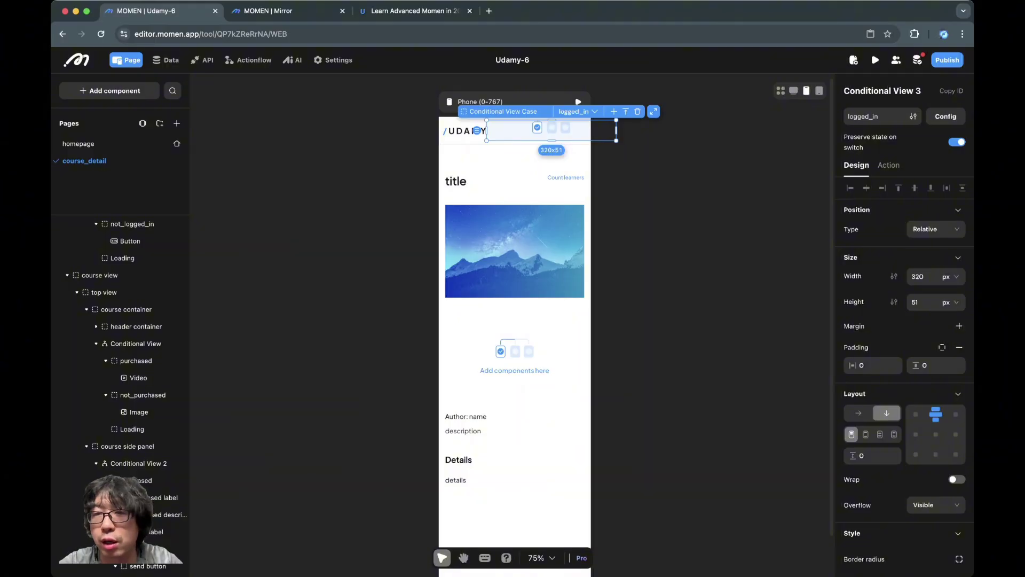
left_click(793, 91)
left_click(662, 174)
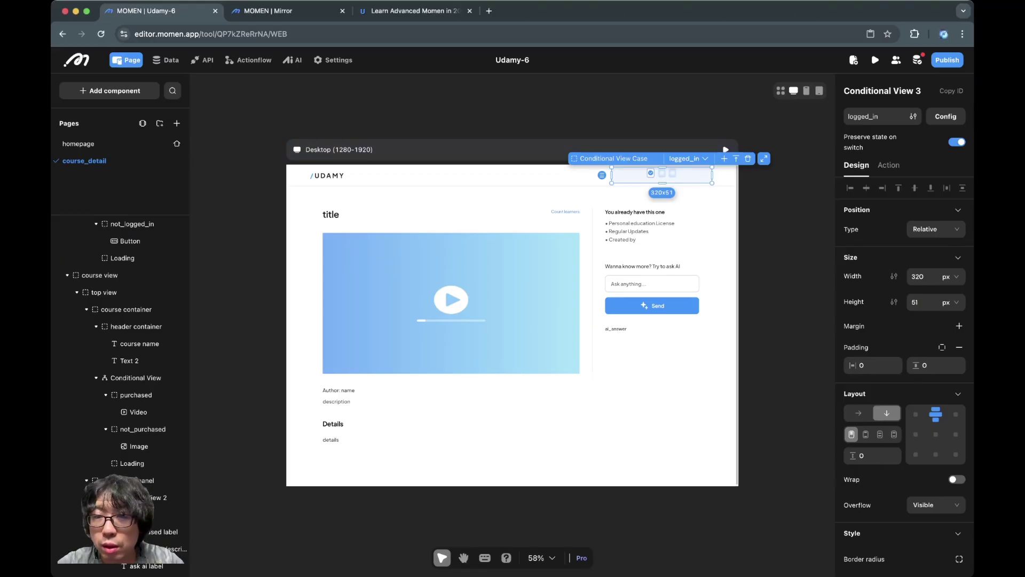
Step: Copy the homepage header's logged in case and try pasting it into course_detail's logged_in
left_click(80, 144)
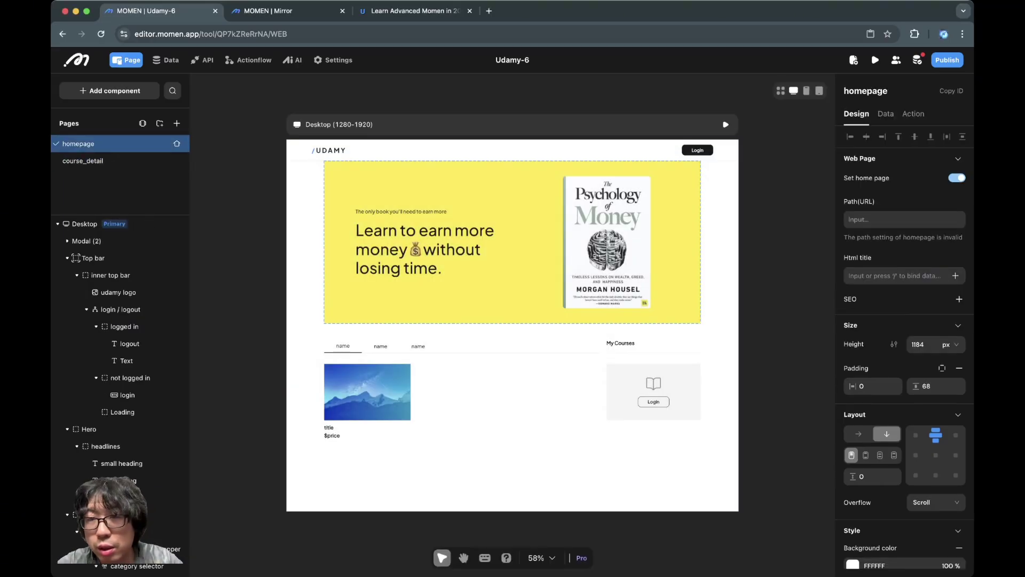
left_click(698, 157)
left_click(725, 130)
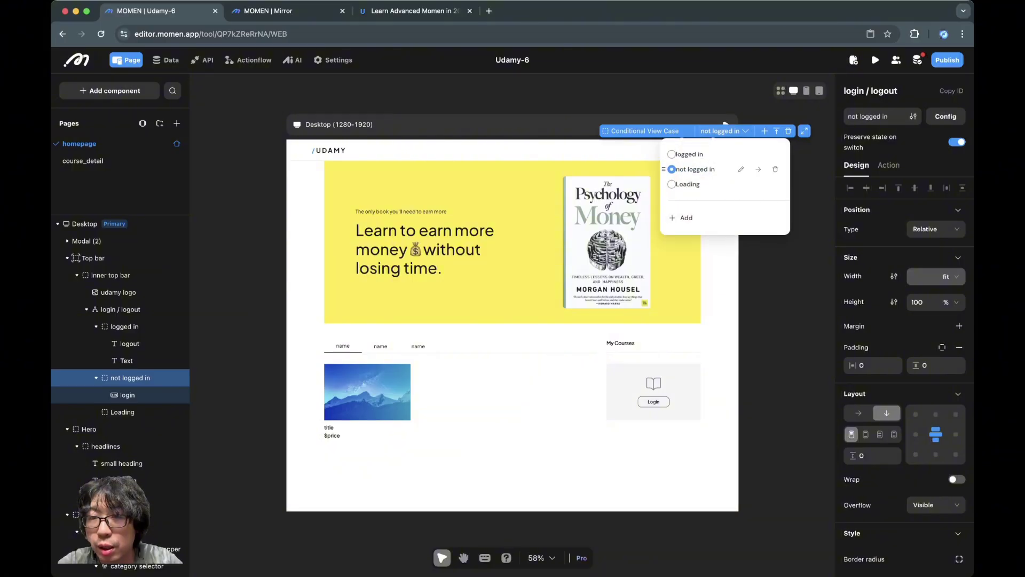
left_click(720, 131)
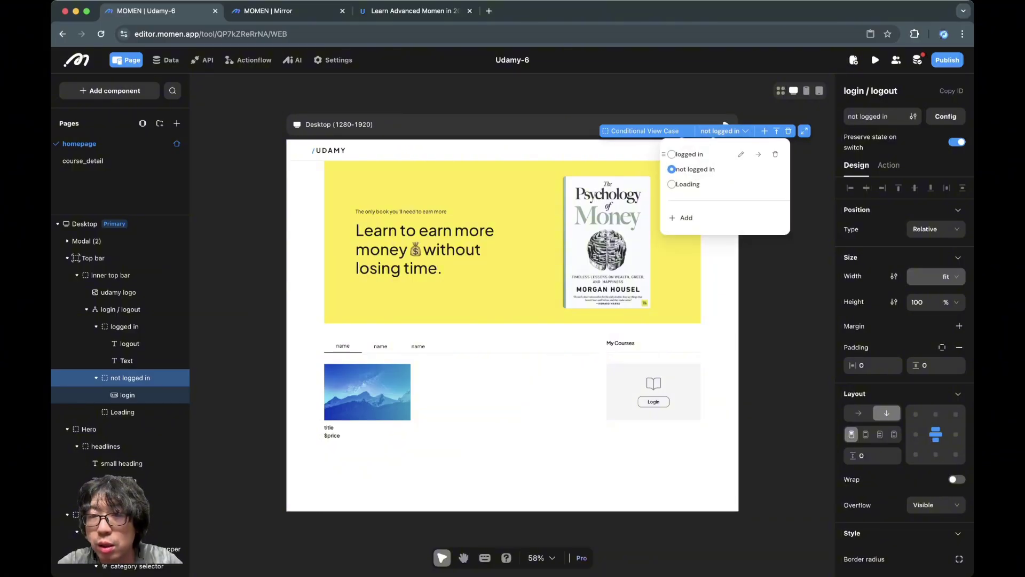
left_click(689, 155)
key("super+c")
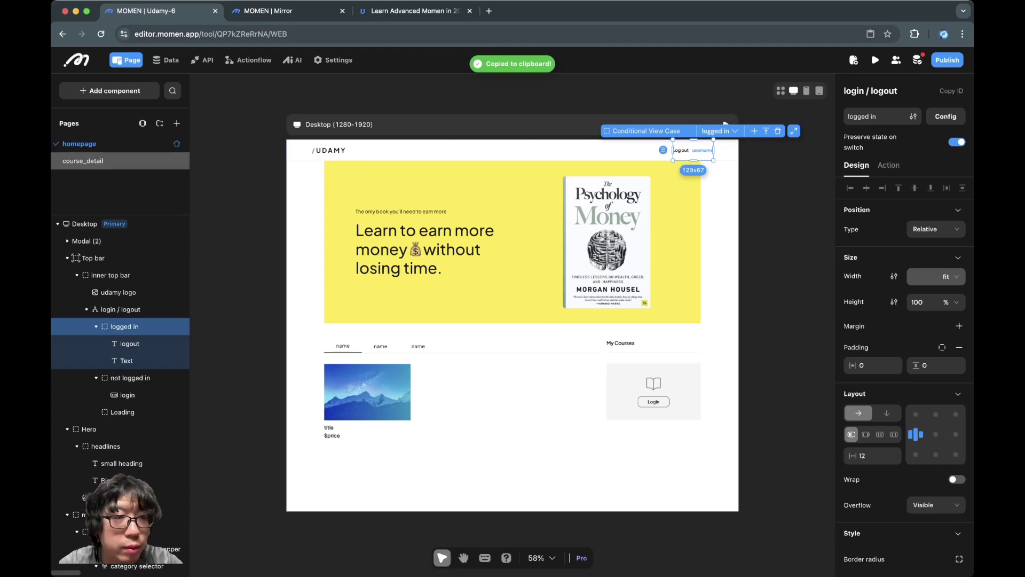
left_click(82, 161)
left_click(662, 174)
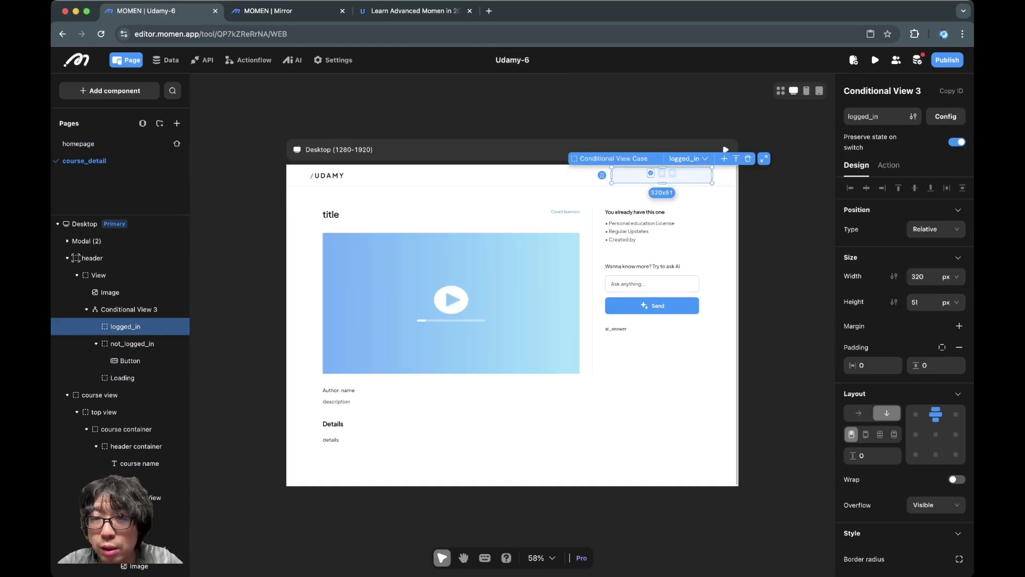
key("super+v")
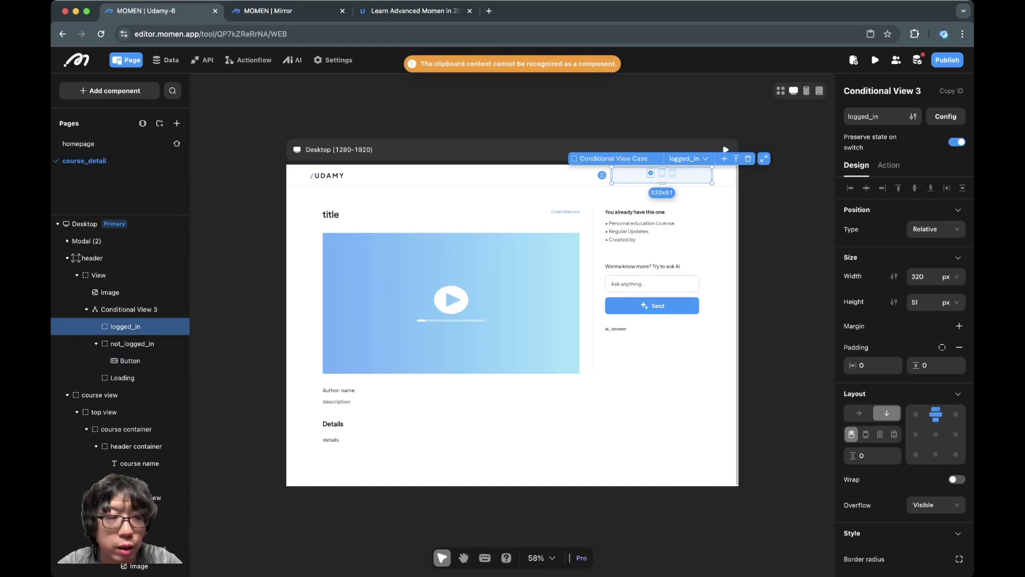
Step: Copy the homepage's Log out and username texts into course_detail's logged_in case
left_click(78, 143)
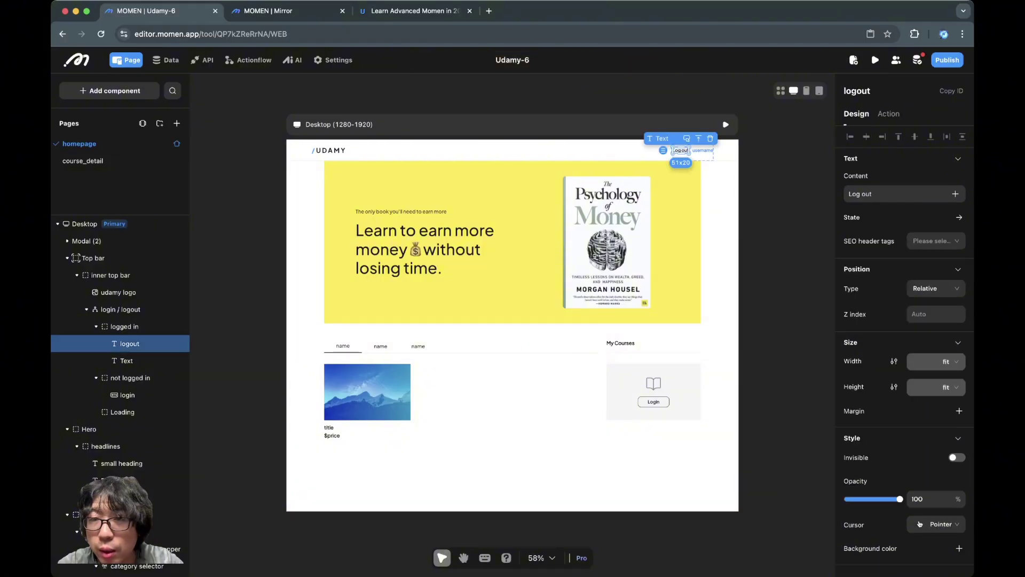
left_click(693, 151)
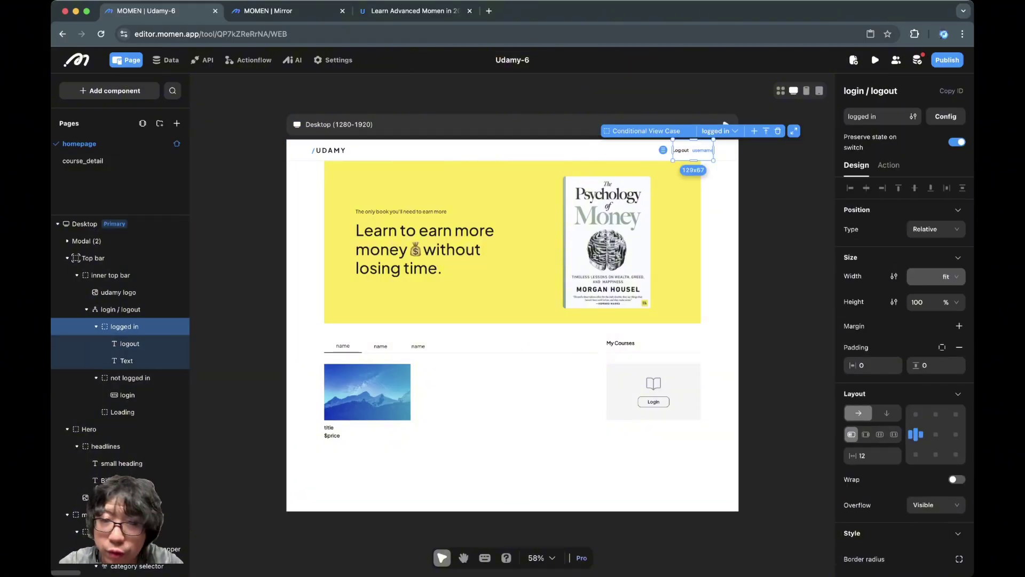
scroll(725, 123, "up", 5)
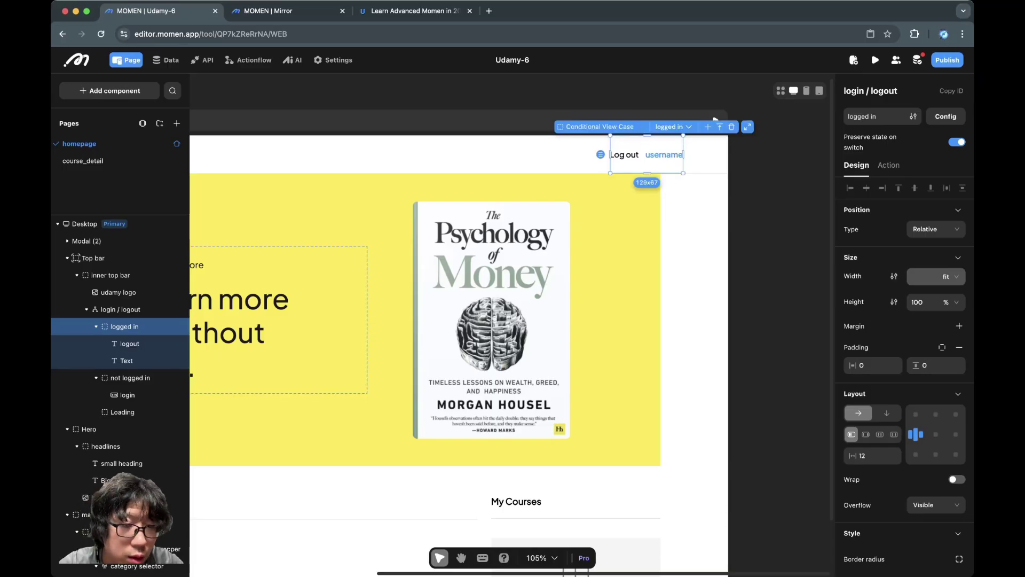
left_click(129, 344)
left_click(126, 360, "shift")
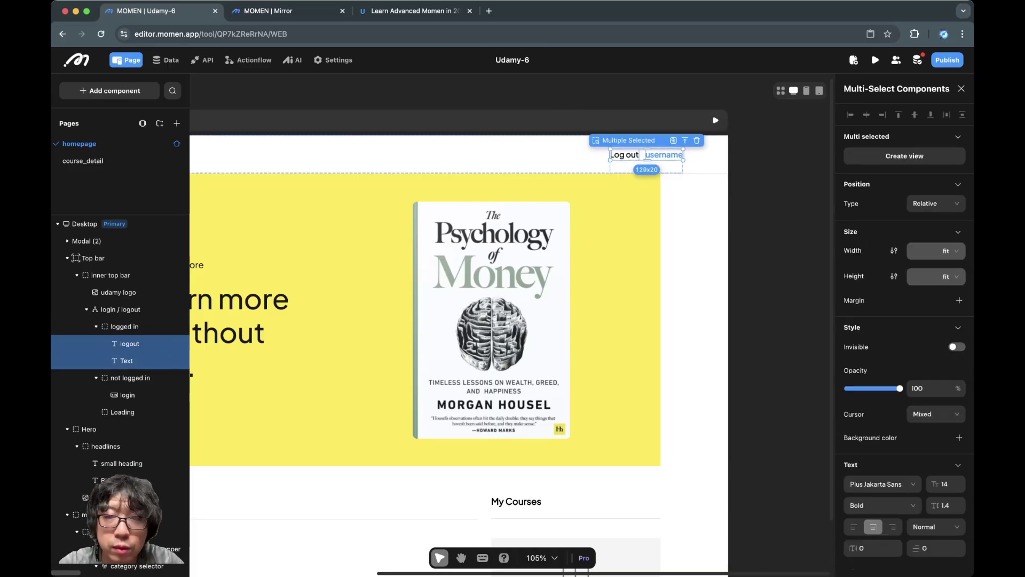
key("super+c")
left_click(83, 161)
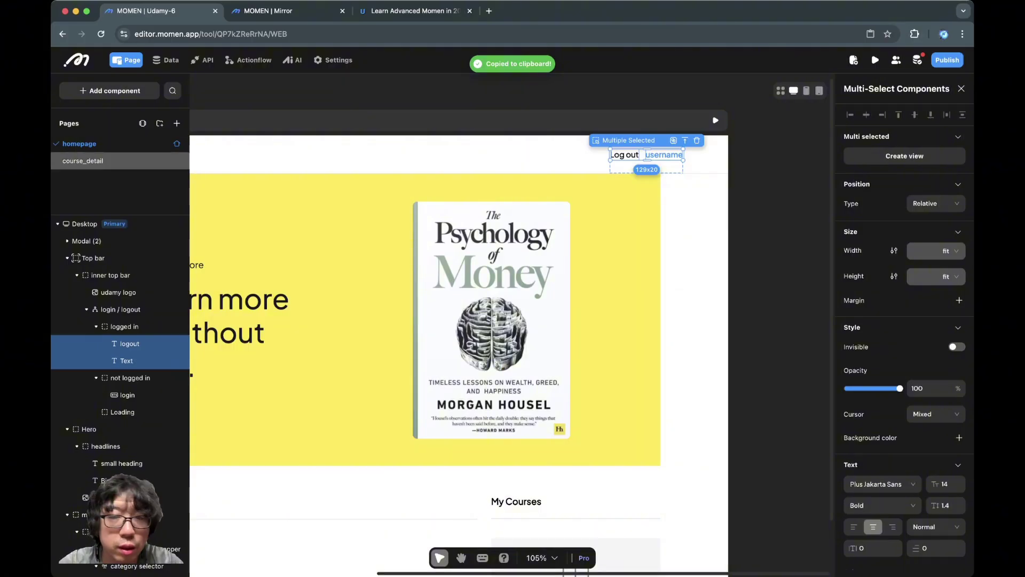
left_click(126, 327)
key("super+v")
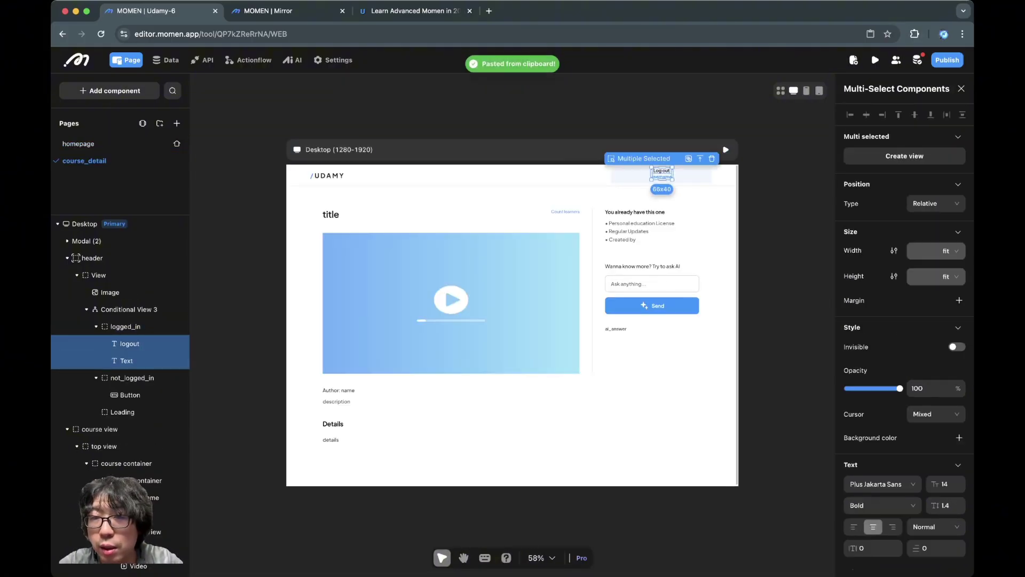
Step: Lay out the logged_in case horizontally with a 12 gap and centred alignment
left_click(126, 326)
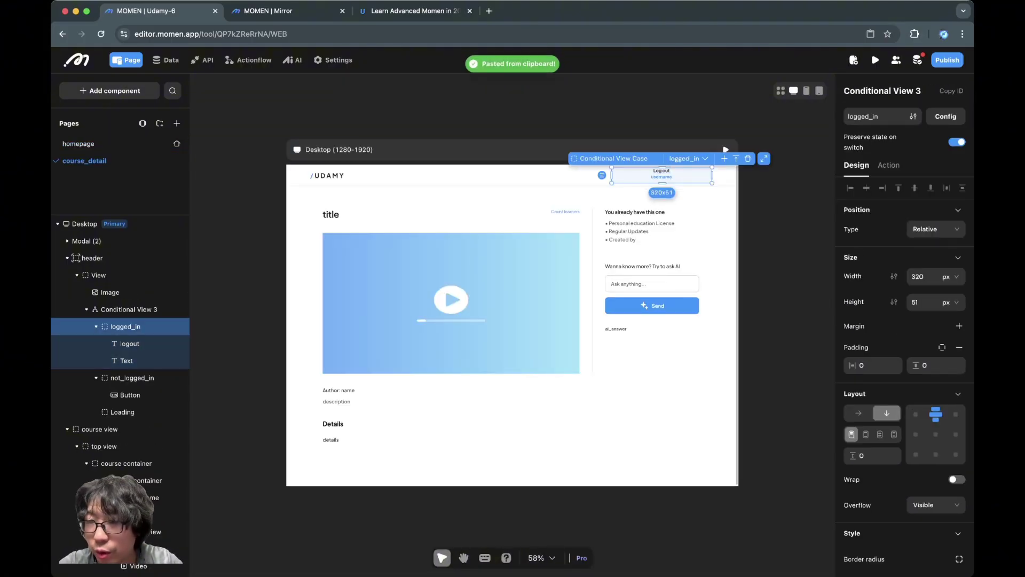
left_click(858, 412)
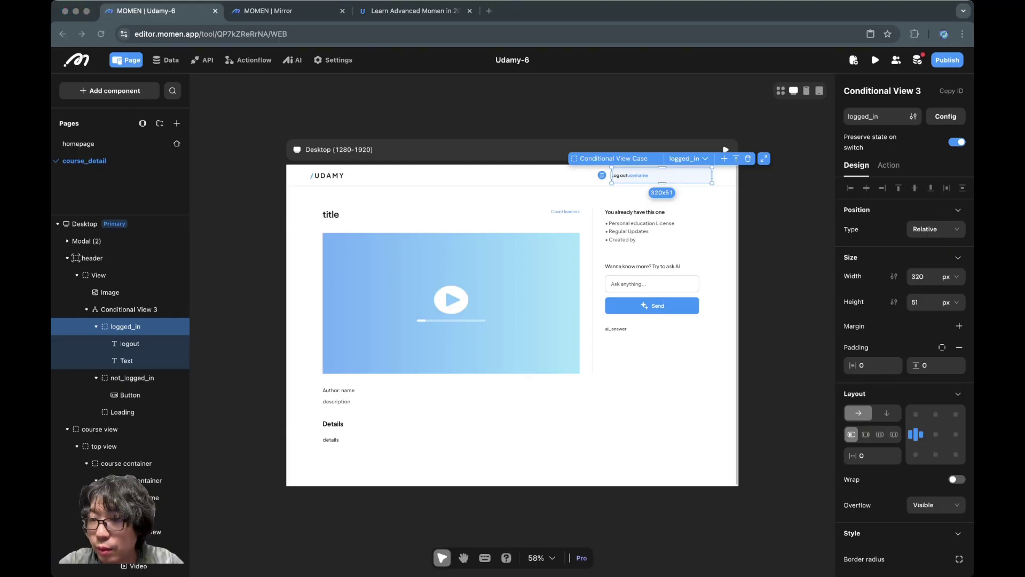
left_click(872, 455)
type("12")
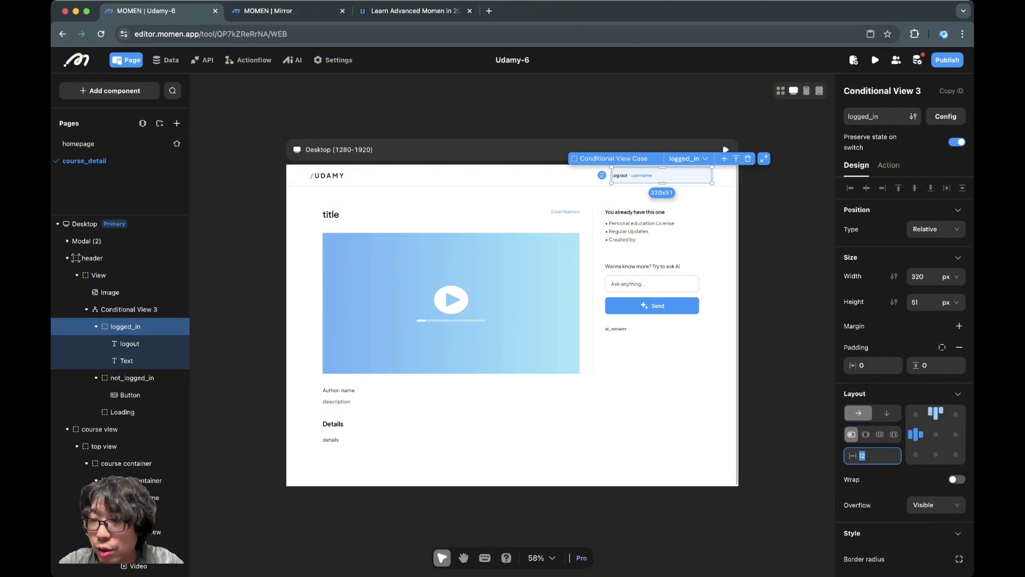
left_click(936, 434)
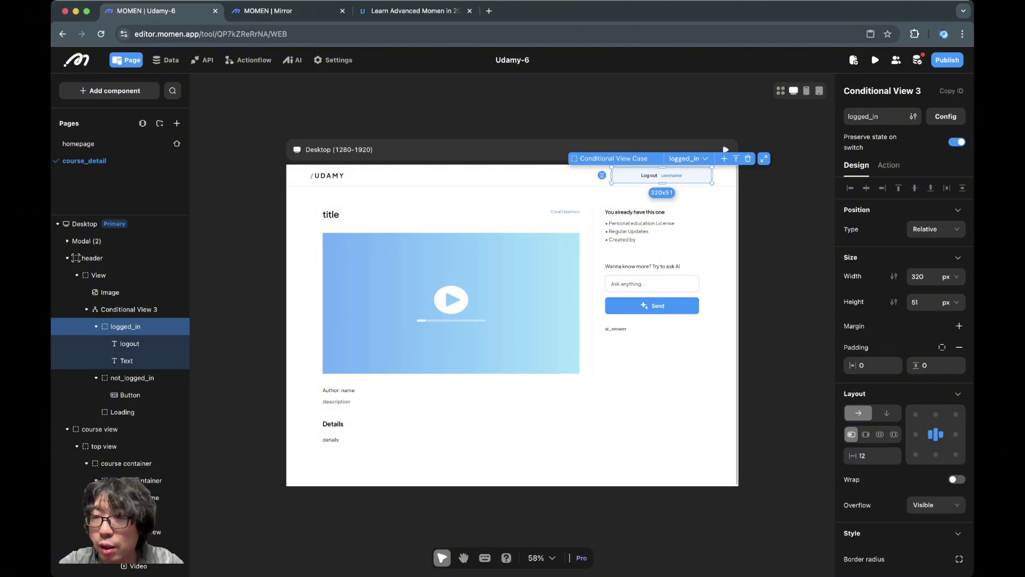
Step: Set the logged_in case's width to fit content and its height to 100%
left_click(949, 276)
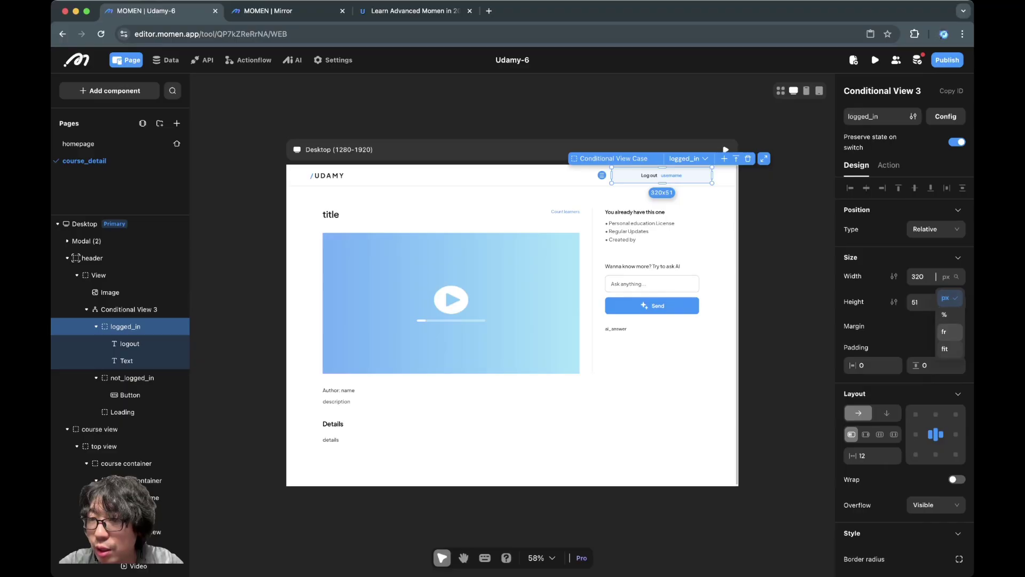
left_click(943, 344)
left_click(946, 302)
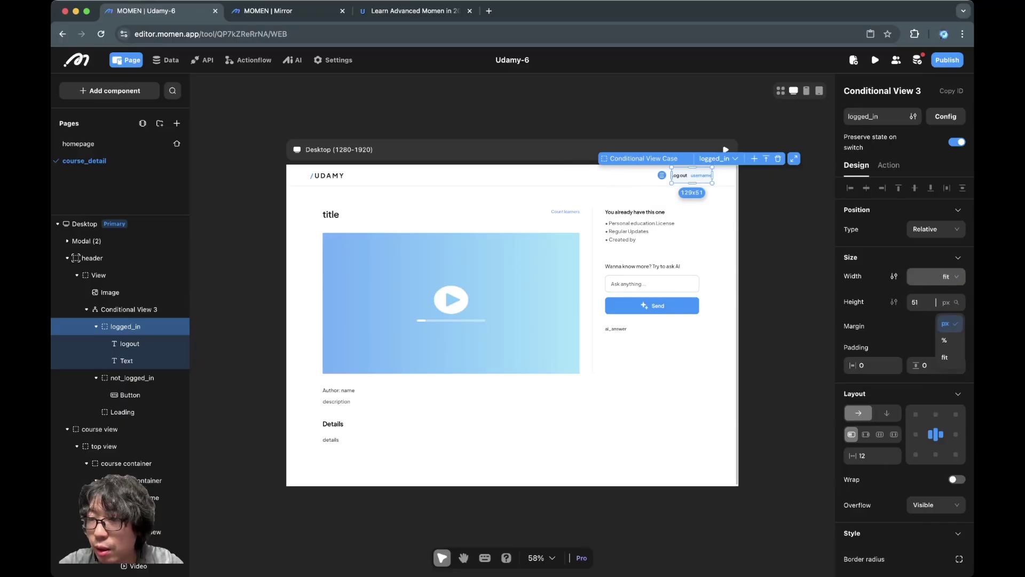
left_click(943, 340)
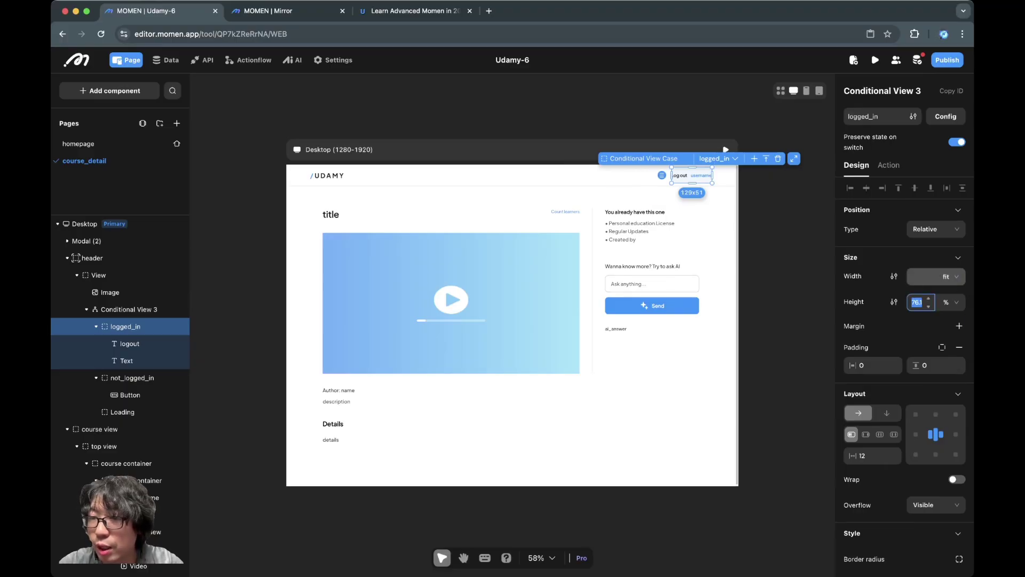
key("BackSpace")
key("BackSpace")
type("00")
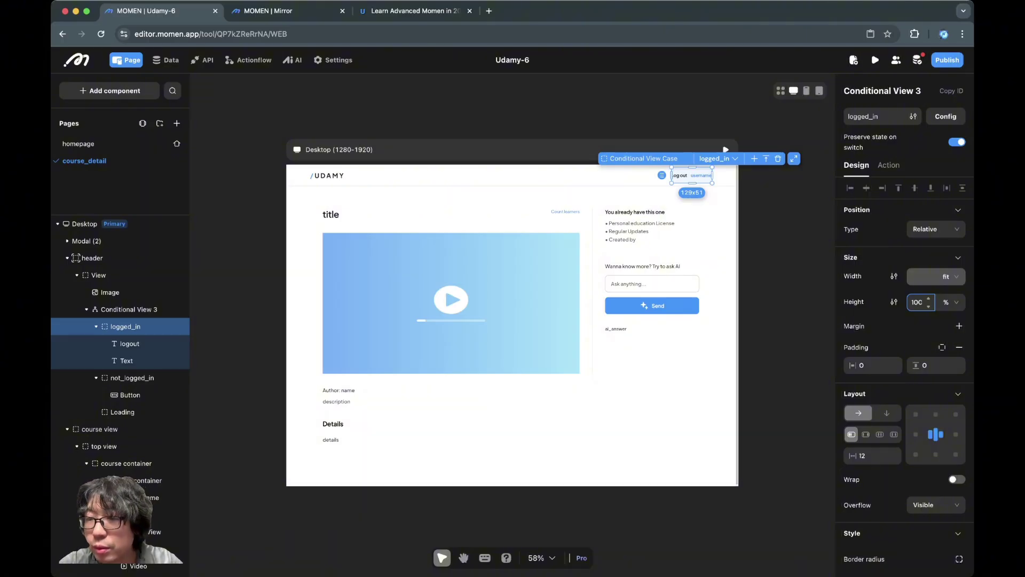
key("Return")
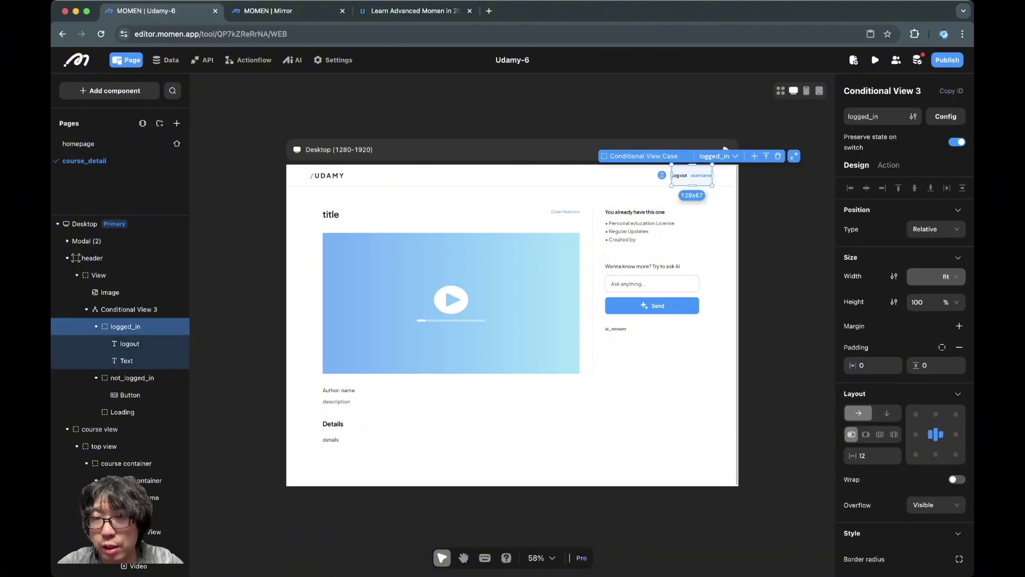
scroll(959, 506, "down", 4)
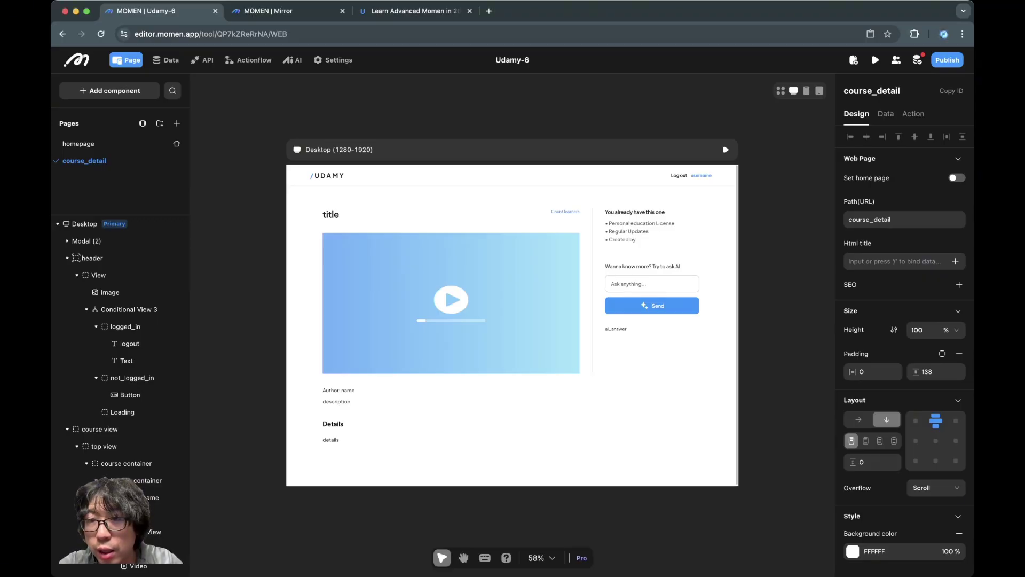
Step: Switch to the Phone layout and check the header shows Log out and username beside UDAMY
left_click(125, 326)
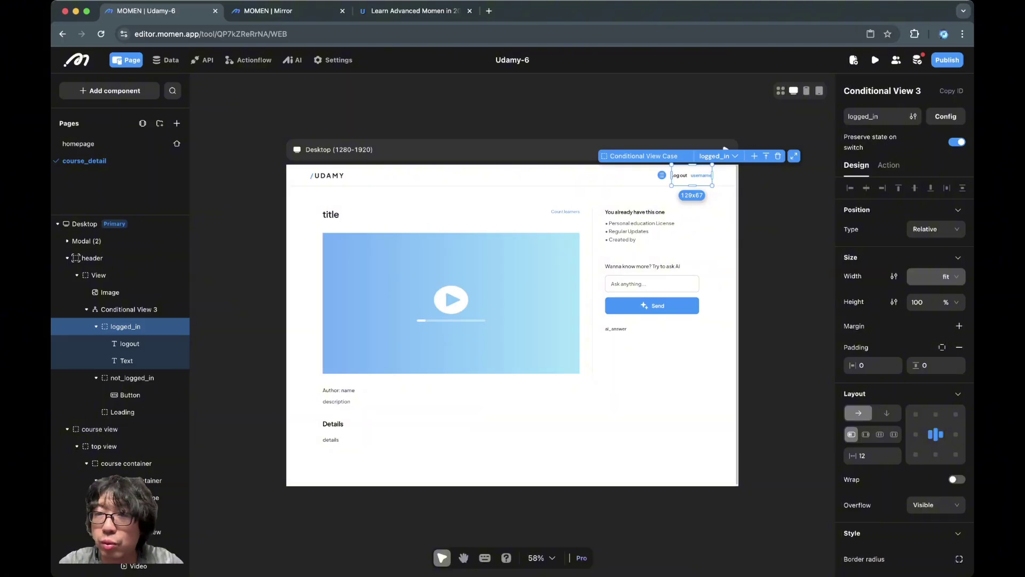
left_click(806, 91)
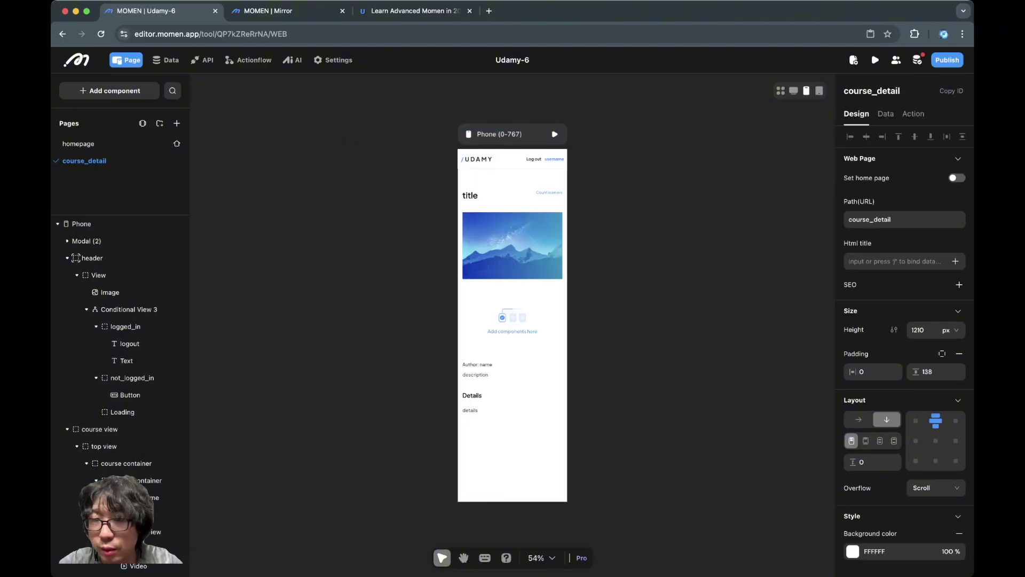
scroll(512, 320, "down", 5)
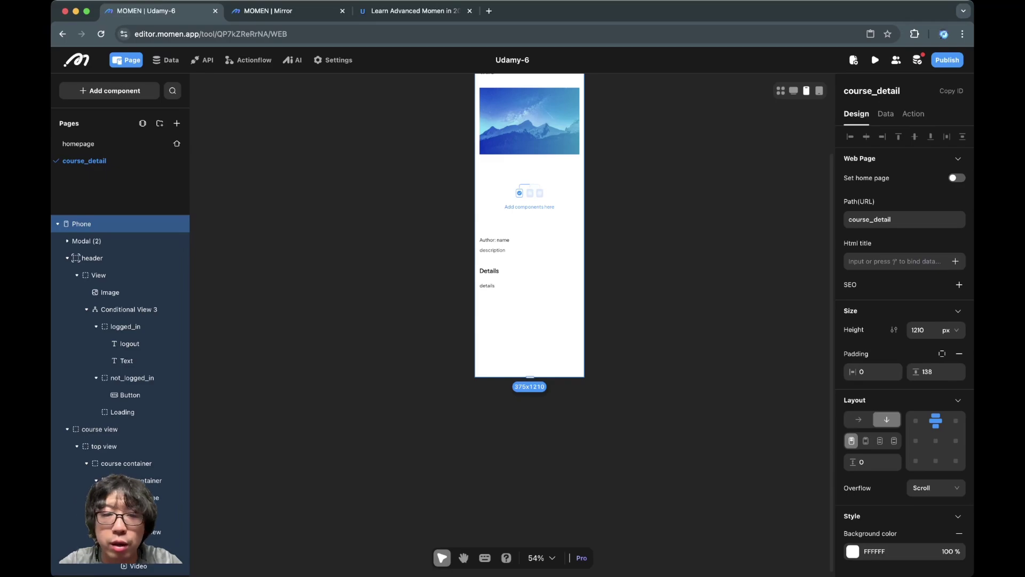
scroll(534, 267, "up", 5)
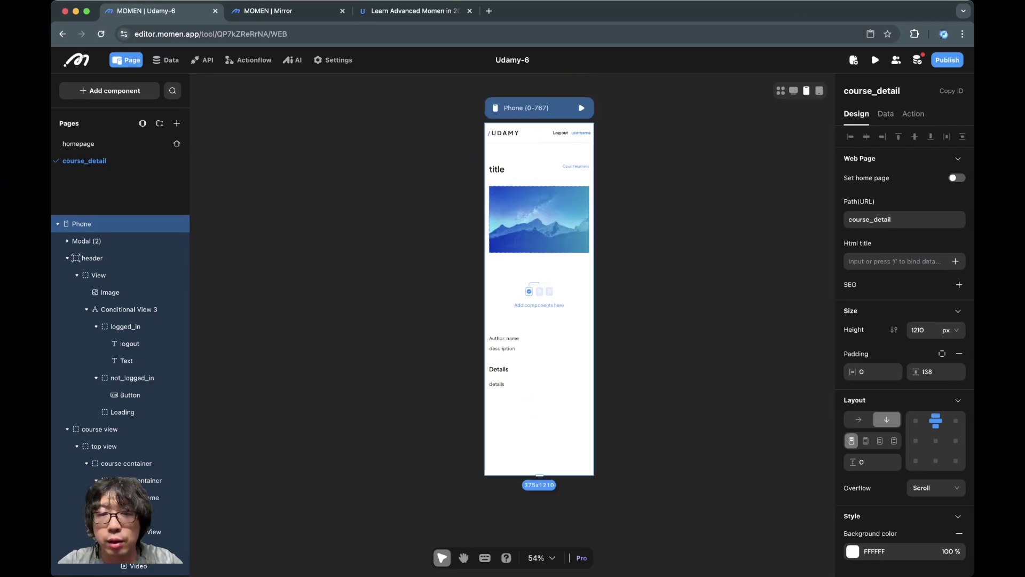
left_click(539, 219)
left_click(539, 321)
left_click(539, 291)
key("Escape")
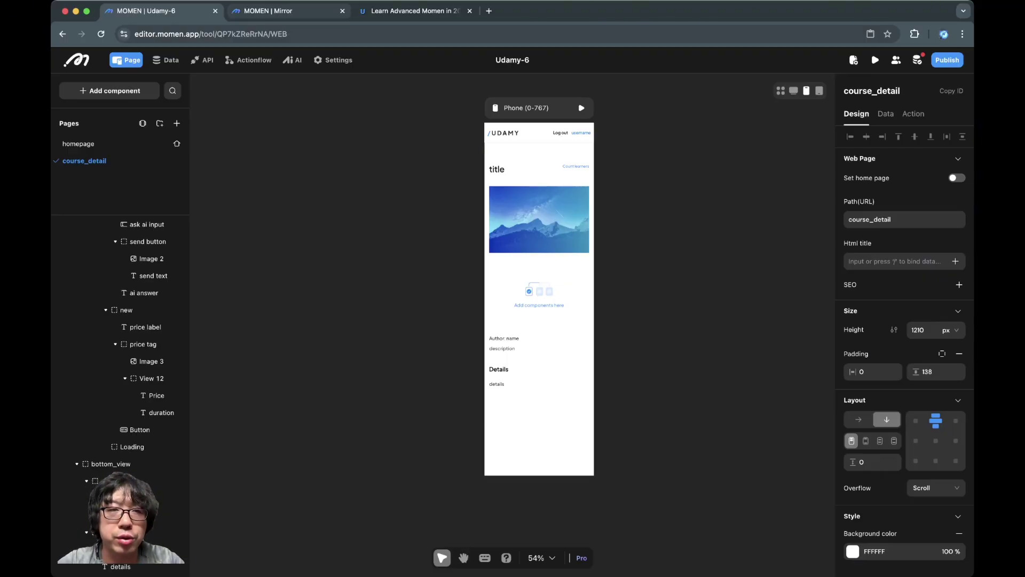
Step: Log in on the phone preview with the account username and password
key("ctrl+Tab")
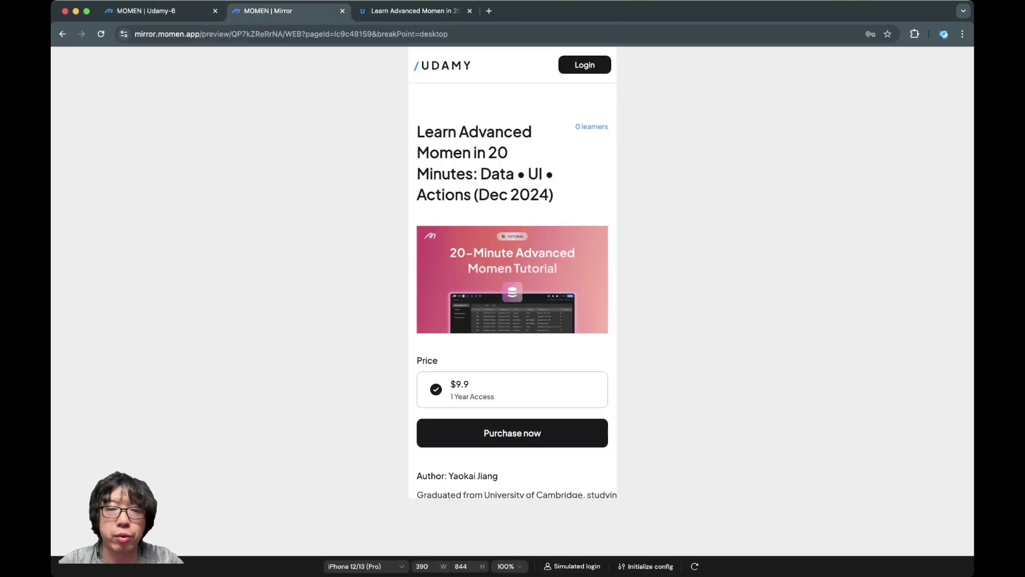
scroll(513, 278, "down", 5)
scroll(512, 278, "up", 5)
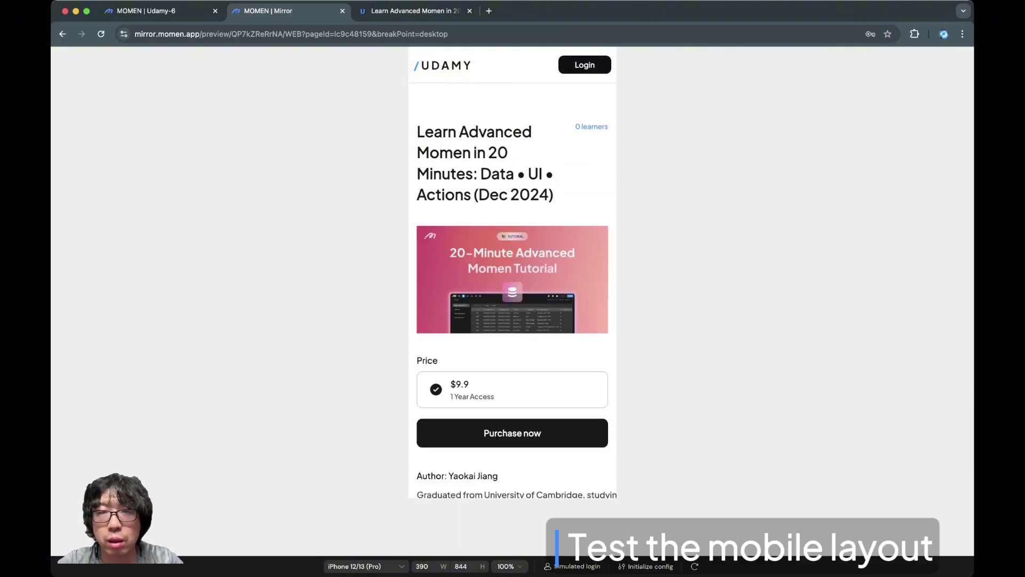
left_click(597, 63)
type("jiangyaokai")
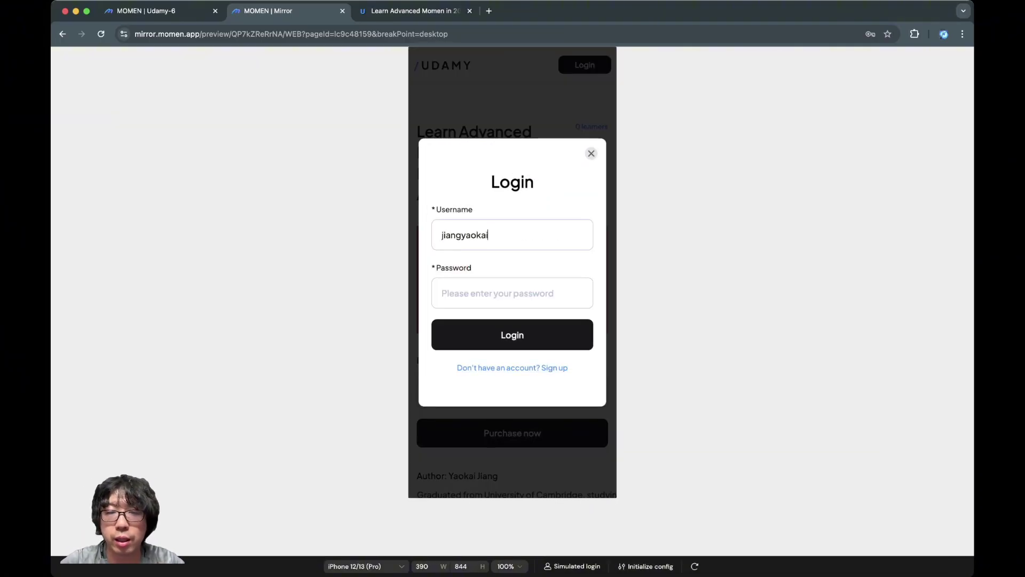
key("Tab")
type("12345678")
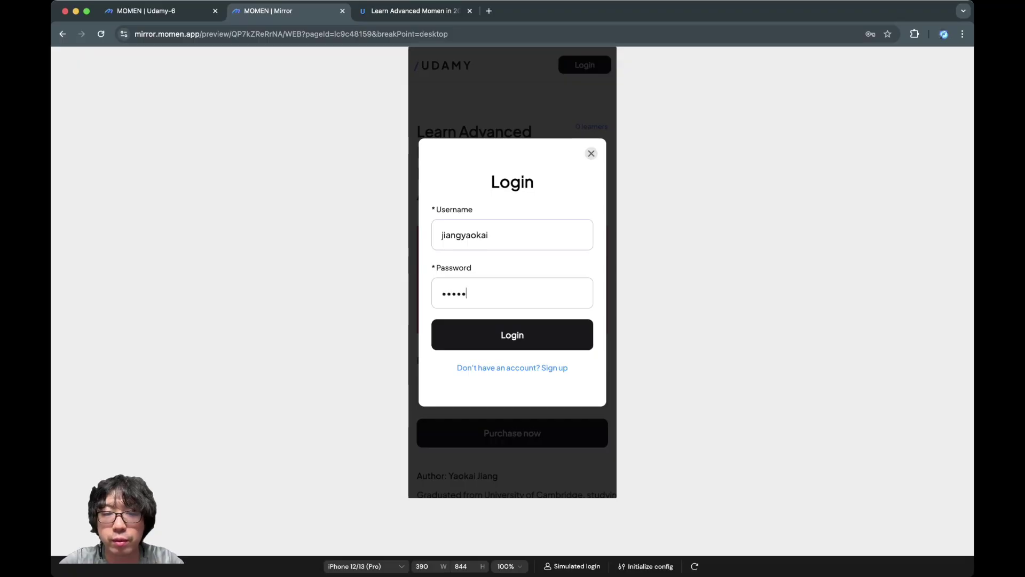
key("Return")
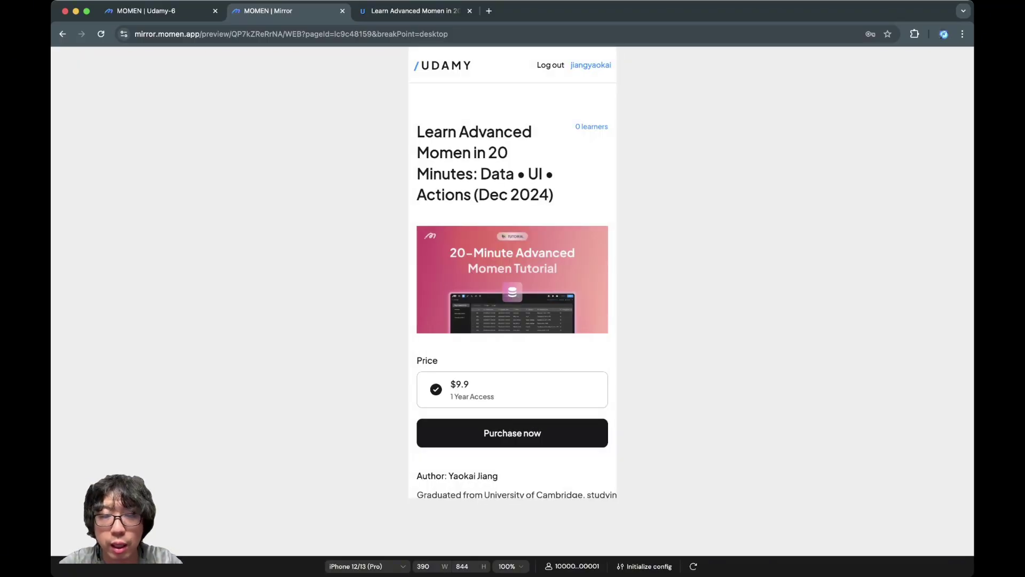
Step: Reload the phone preview and bring up the $9.90 card checkout for the course
scroll(516, 304, "down", 1)
scroll(512, 272, "down", 6)
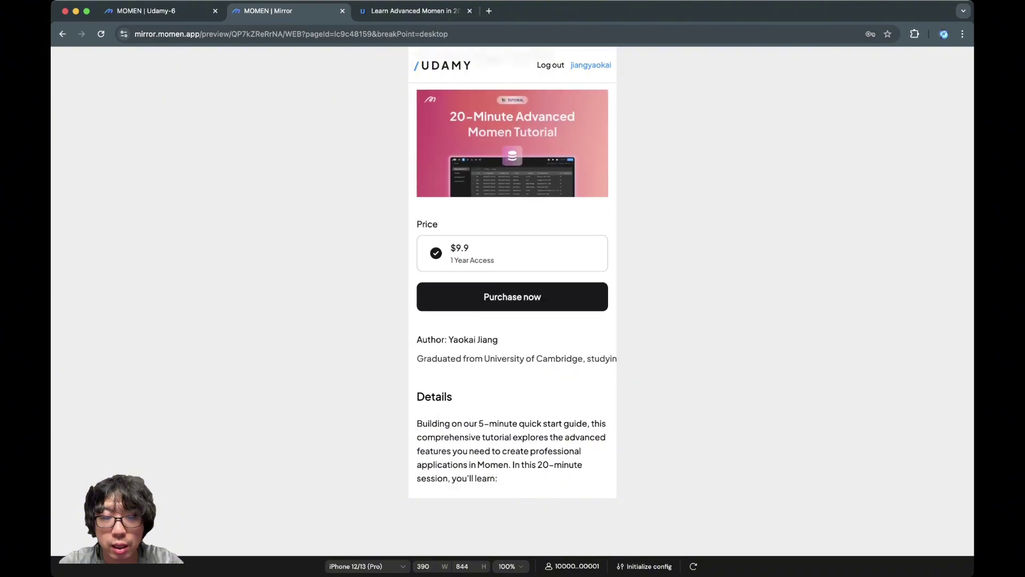
scroll(512, 272, "up", 7)
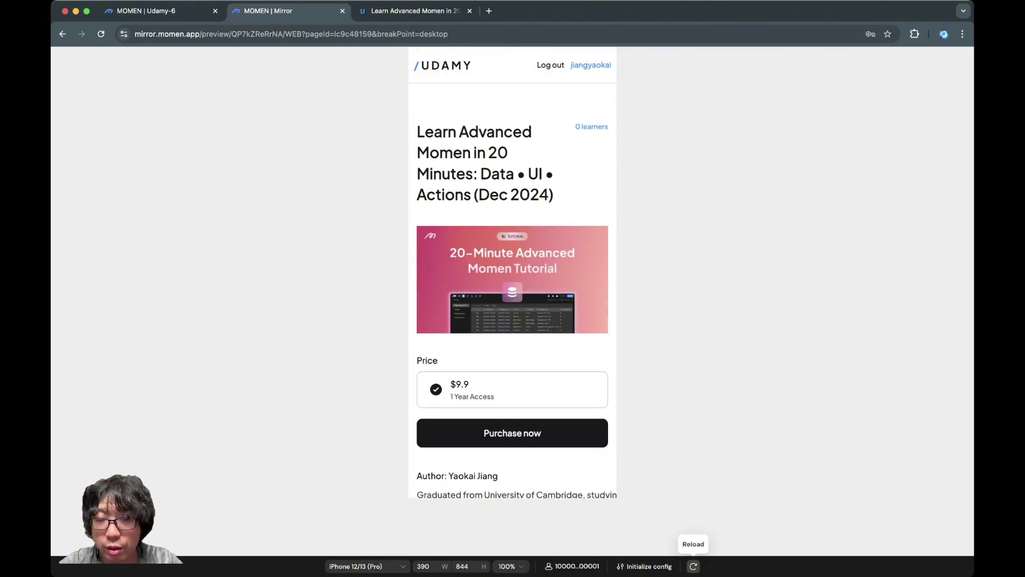
left_click(693, 566)
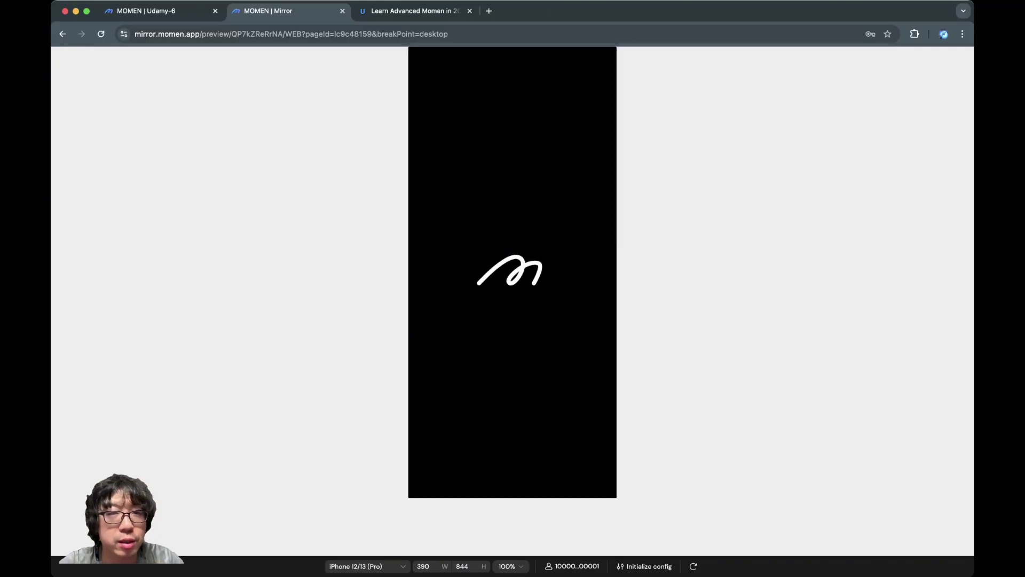
key("ctrl+shift+Tab")
key("ctrl+Tab")
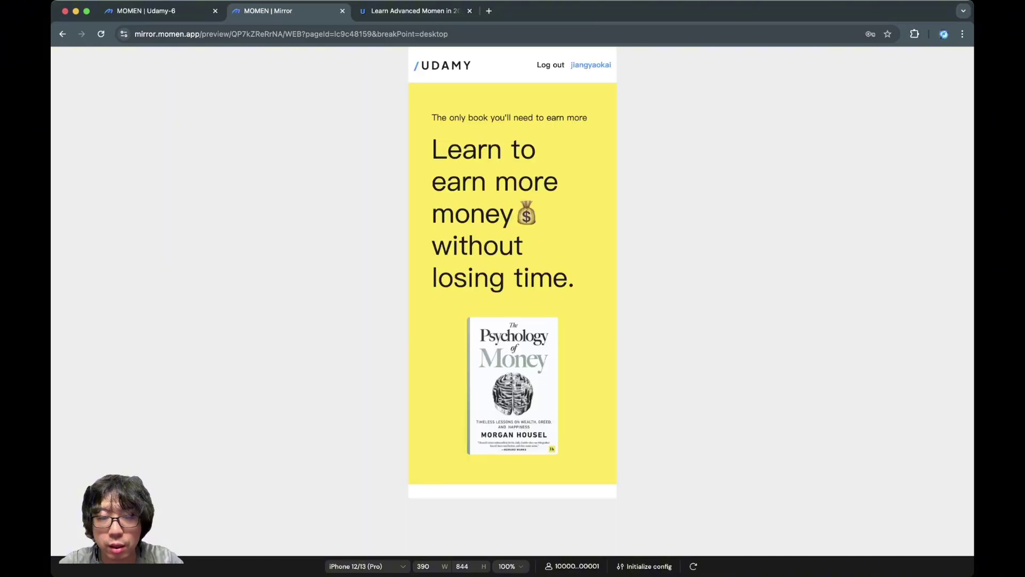
scroll(513, 289, "down", 10)
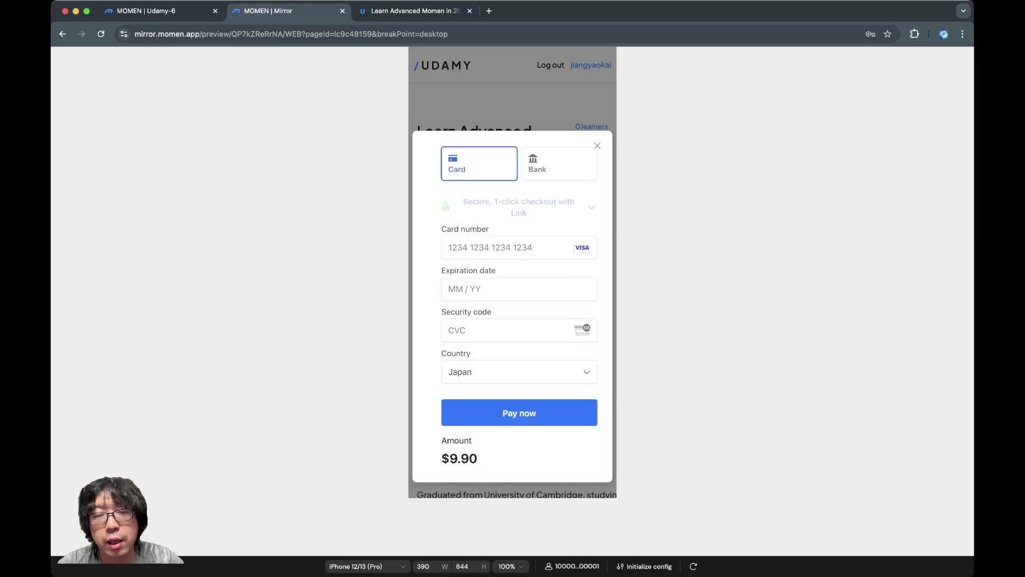
Step: Pay the $9.90 with the test card number, expiry 04/44 and CVC 444
left_click(507, 250)
type("424242")
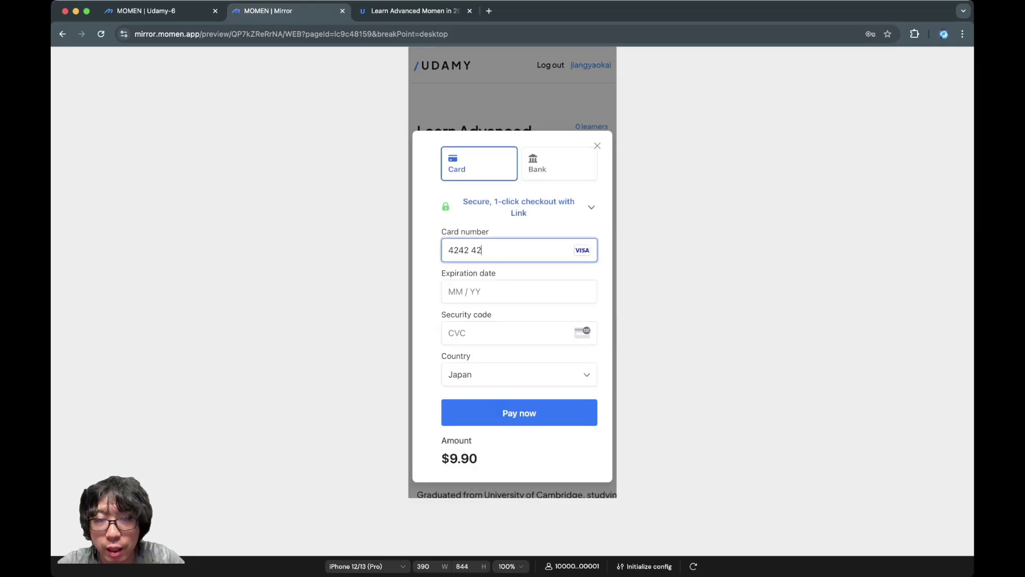
type("424242424")
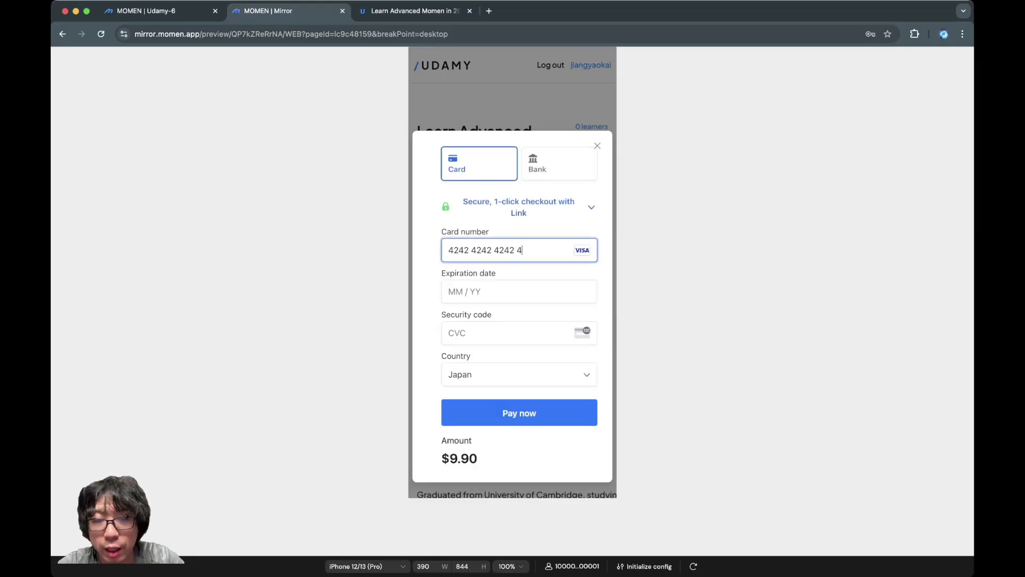
type("2")
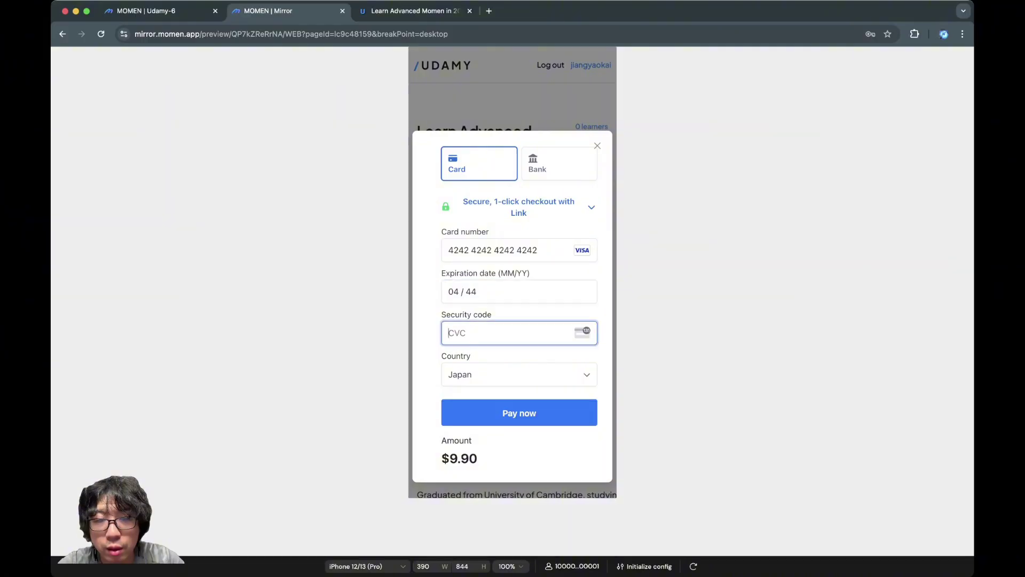
type("04444444")
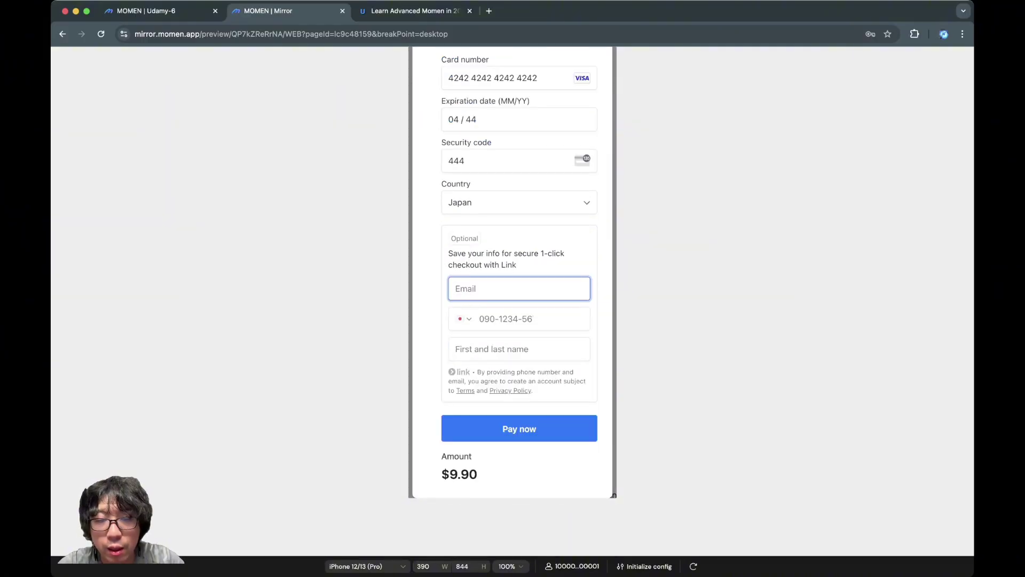
key("Return")
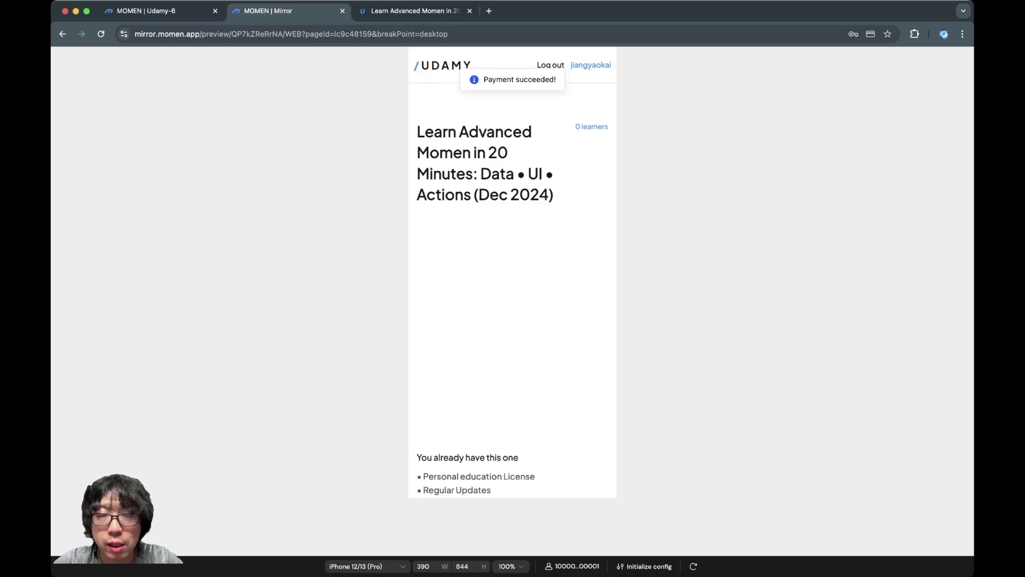
Step: Play and then pause the purchased course video
scroll(526, 214, "down", 3)
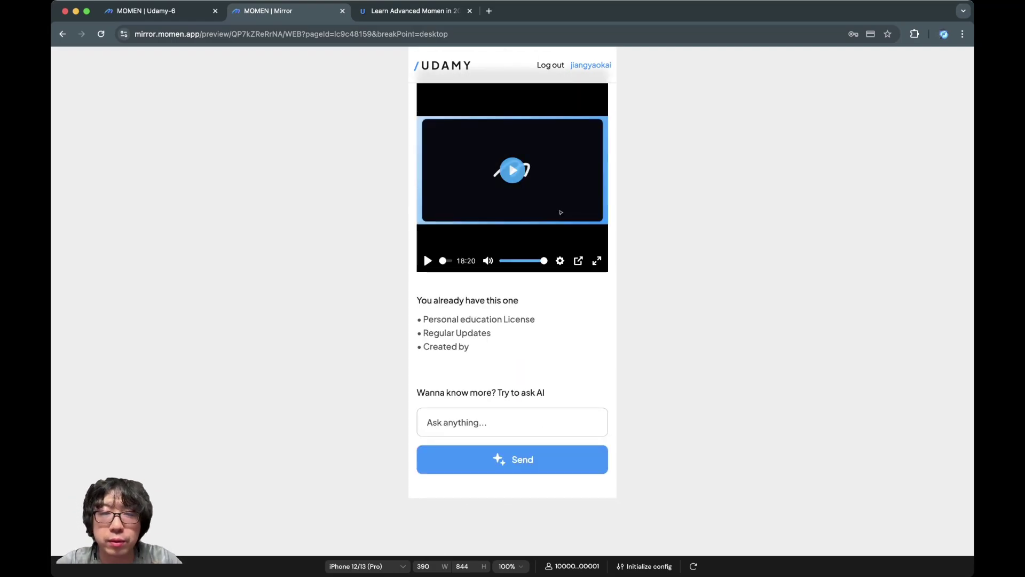
left_click(526, 214)
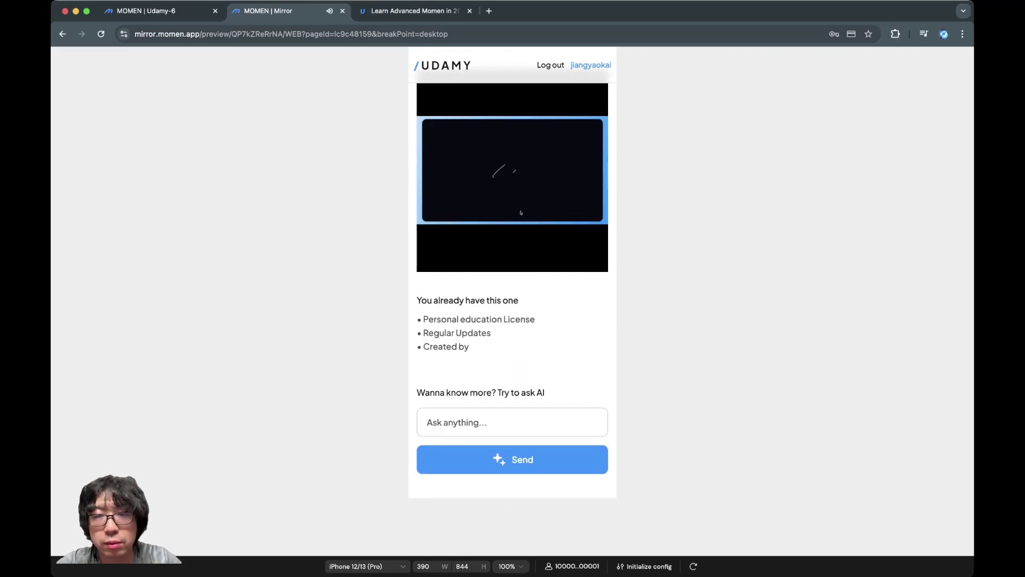
key("space")
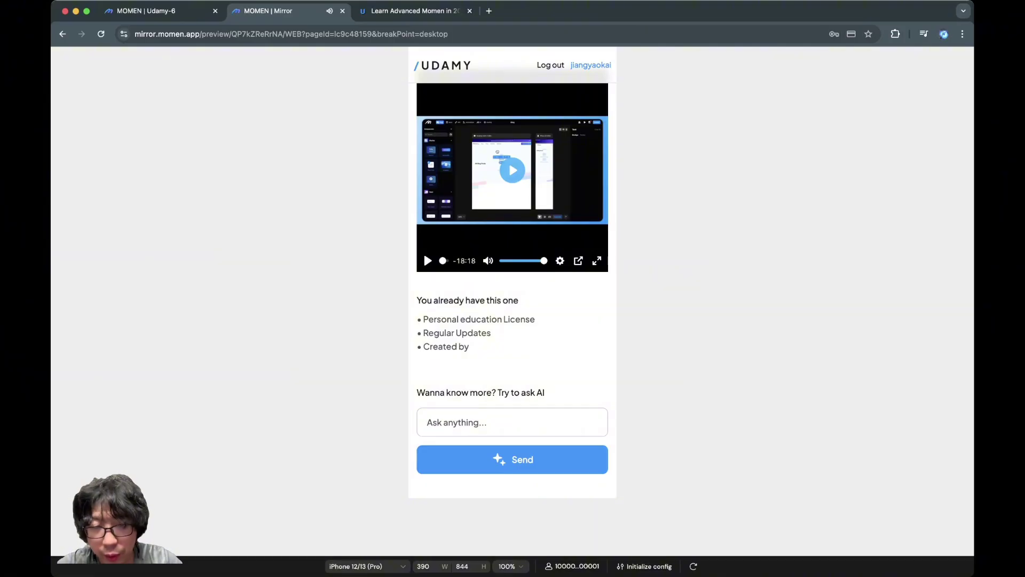
scroll(513, 272, "up", 3)
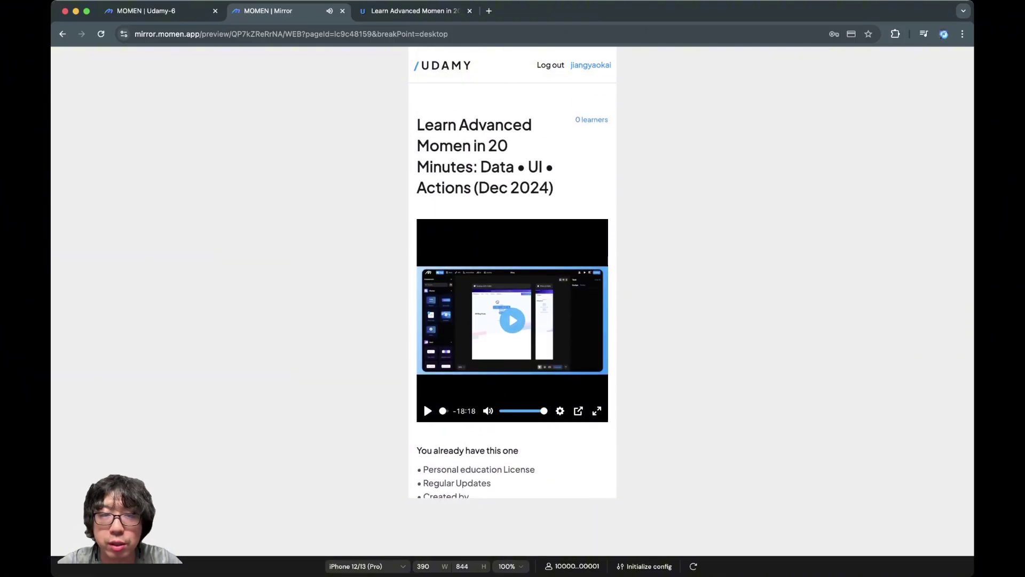
scroll(513, 272, "down", 5)
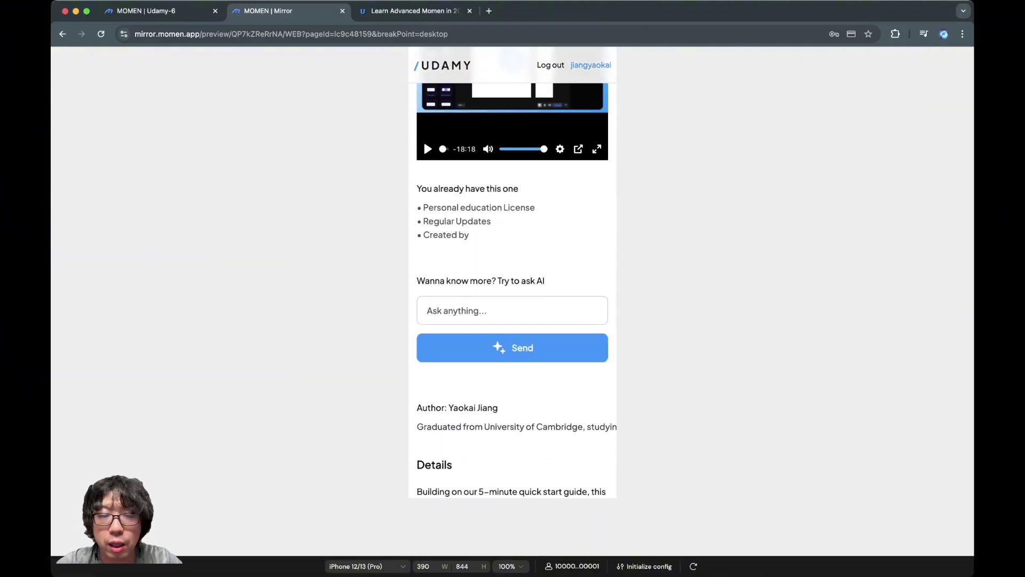
scroll(513, 273, "up", 4)
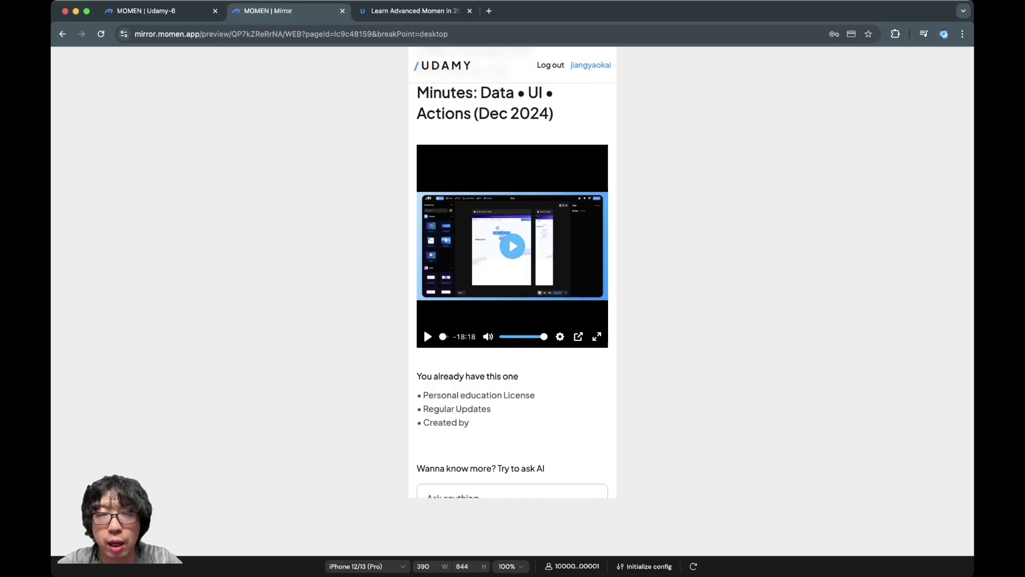
scroll(513, 288, "up", 1)
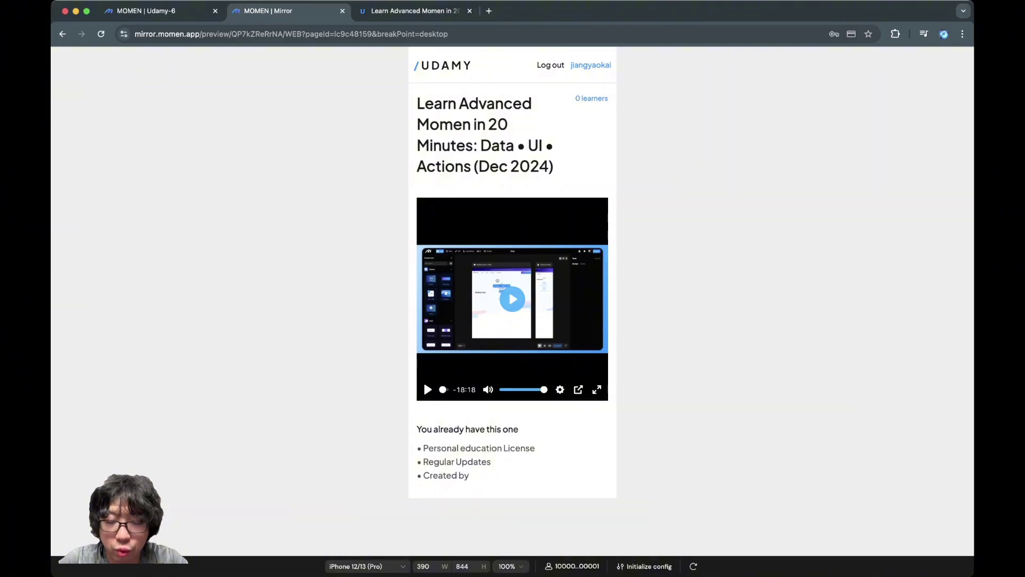
Step: Ask the AI 'What can momen do?' and highlight its answer
type("What can momen do")
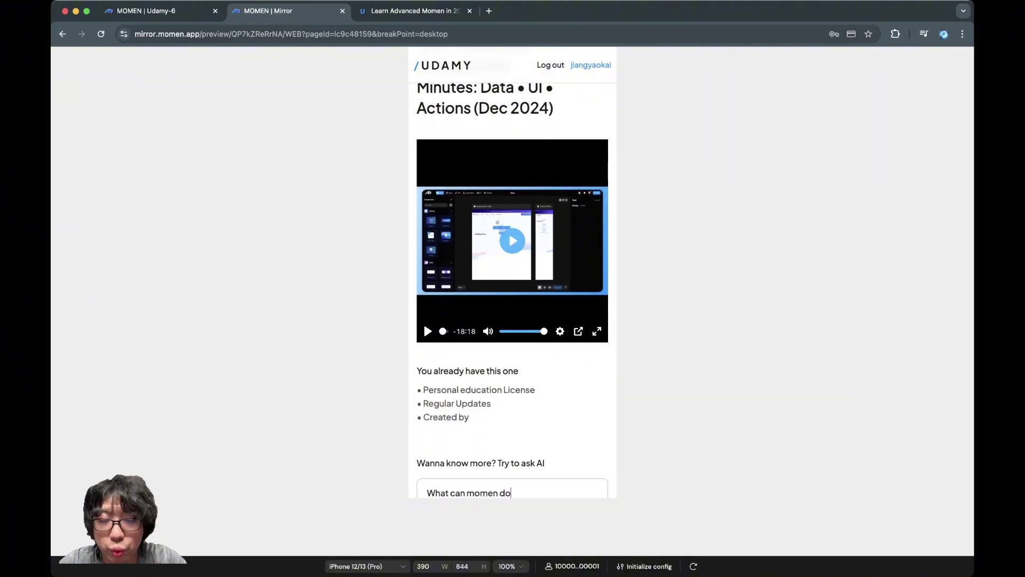
type("?")
scroll(513, 272, "down", 2)
key("Return")
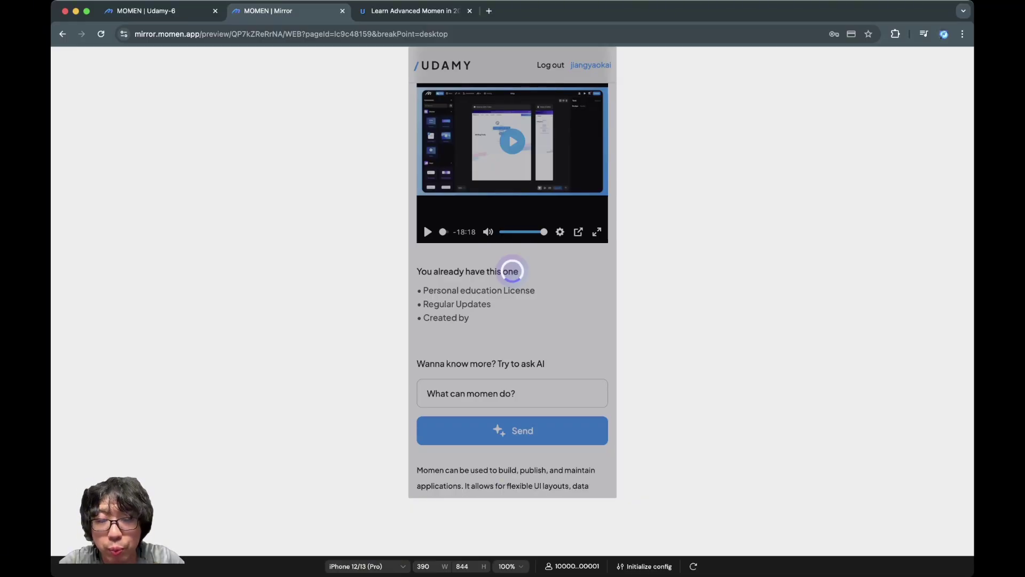
scroll(512, 272, "down", 7)
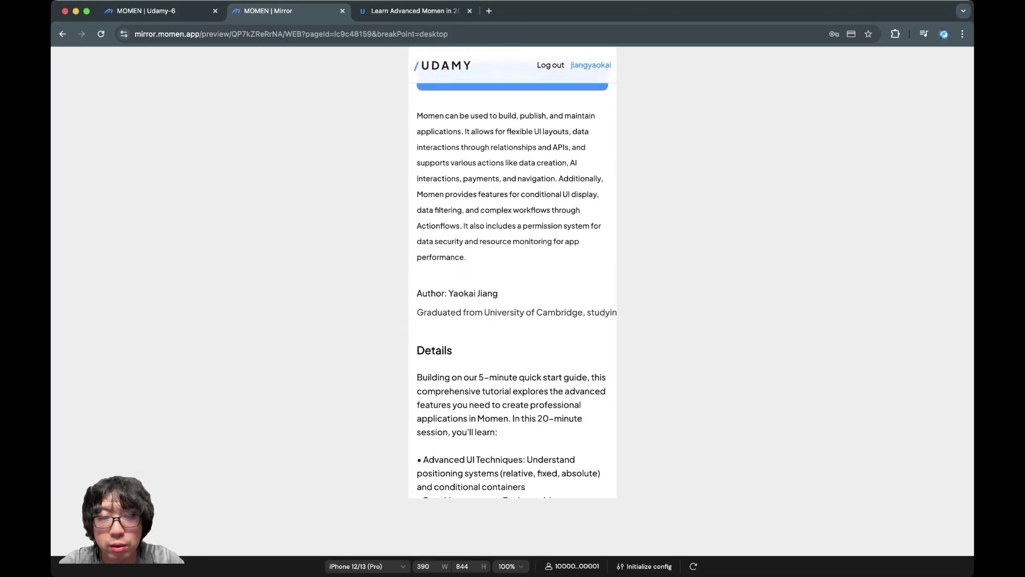
left_click_drag(416, 115, 466, 257)
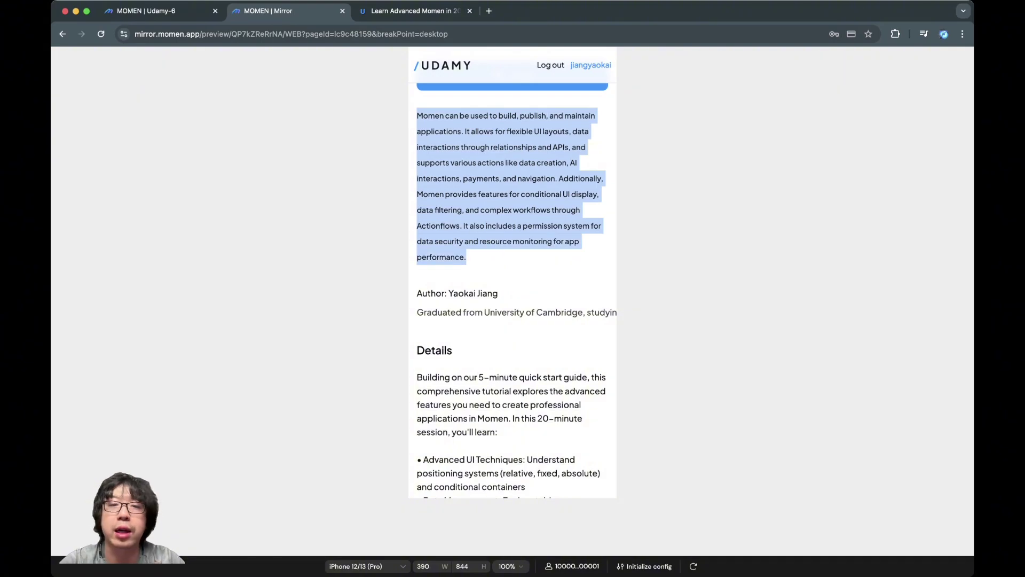
scroll(513, 272, "up", 8)
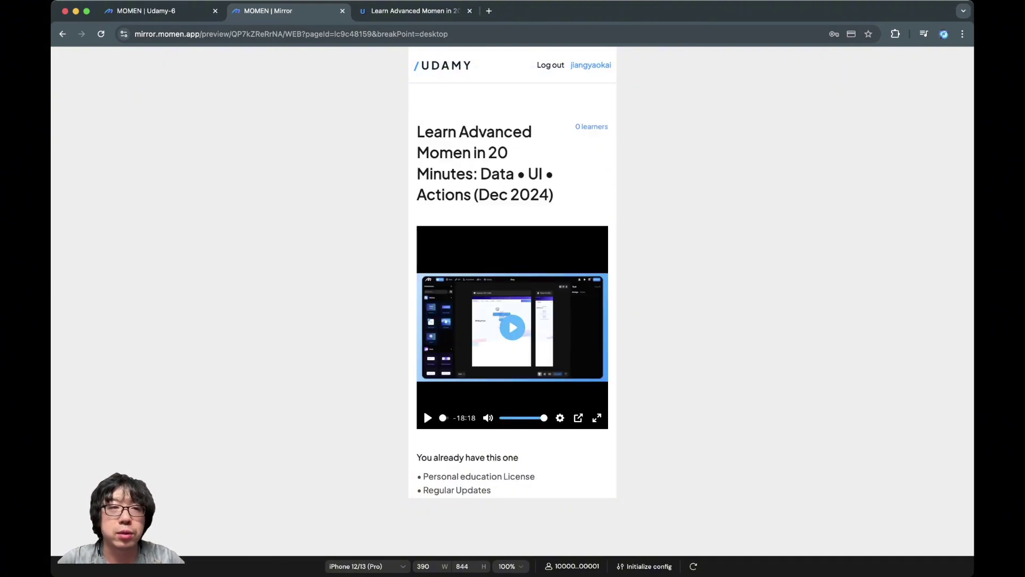
Step: Return to the course_detail editor with the page selected
key("ctrl+shift+Tab")
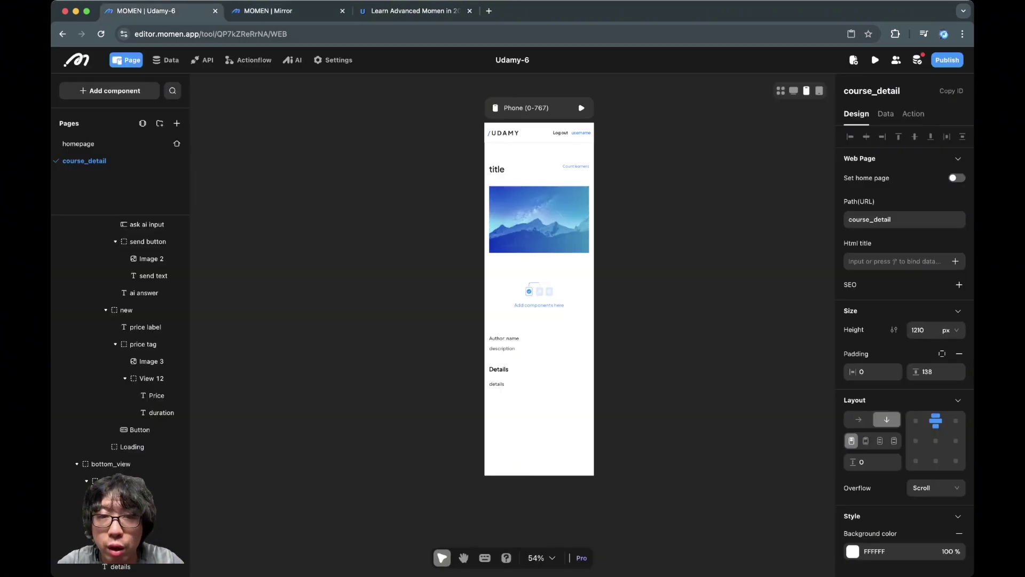
left_click(512, 132)
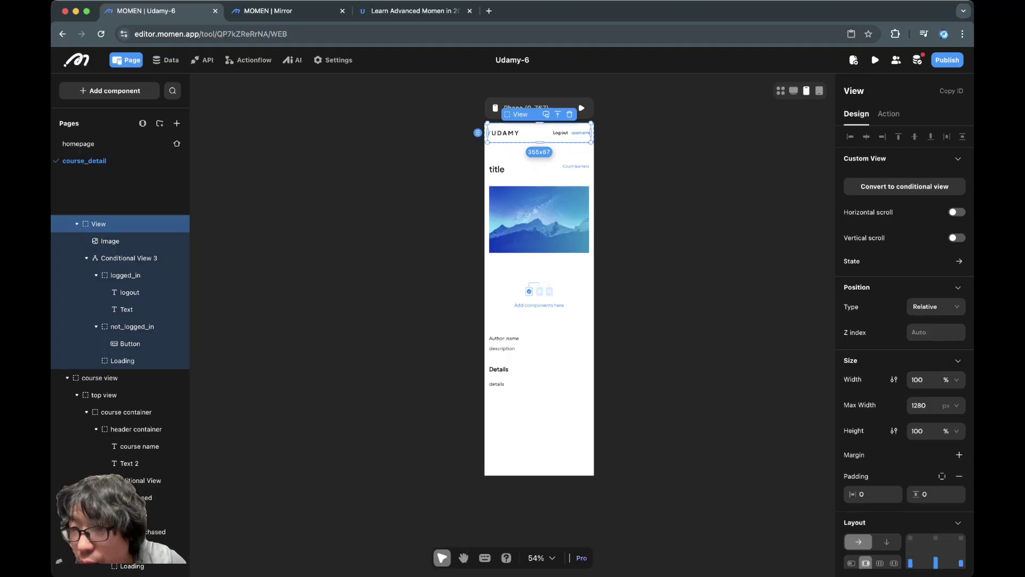
key("Escape")
key("Escape")
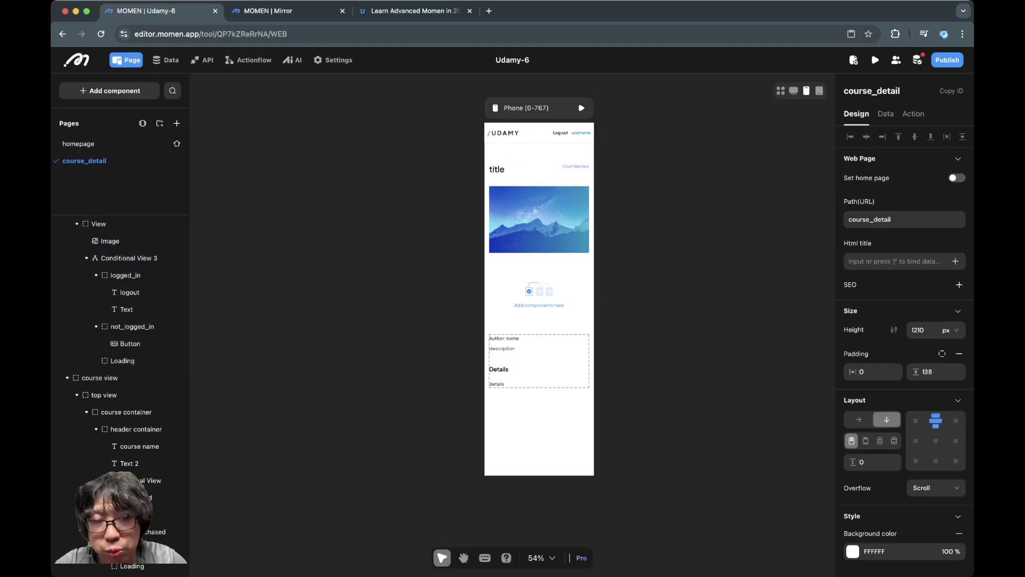